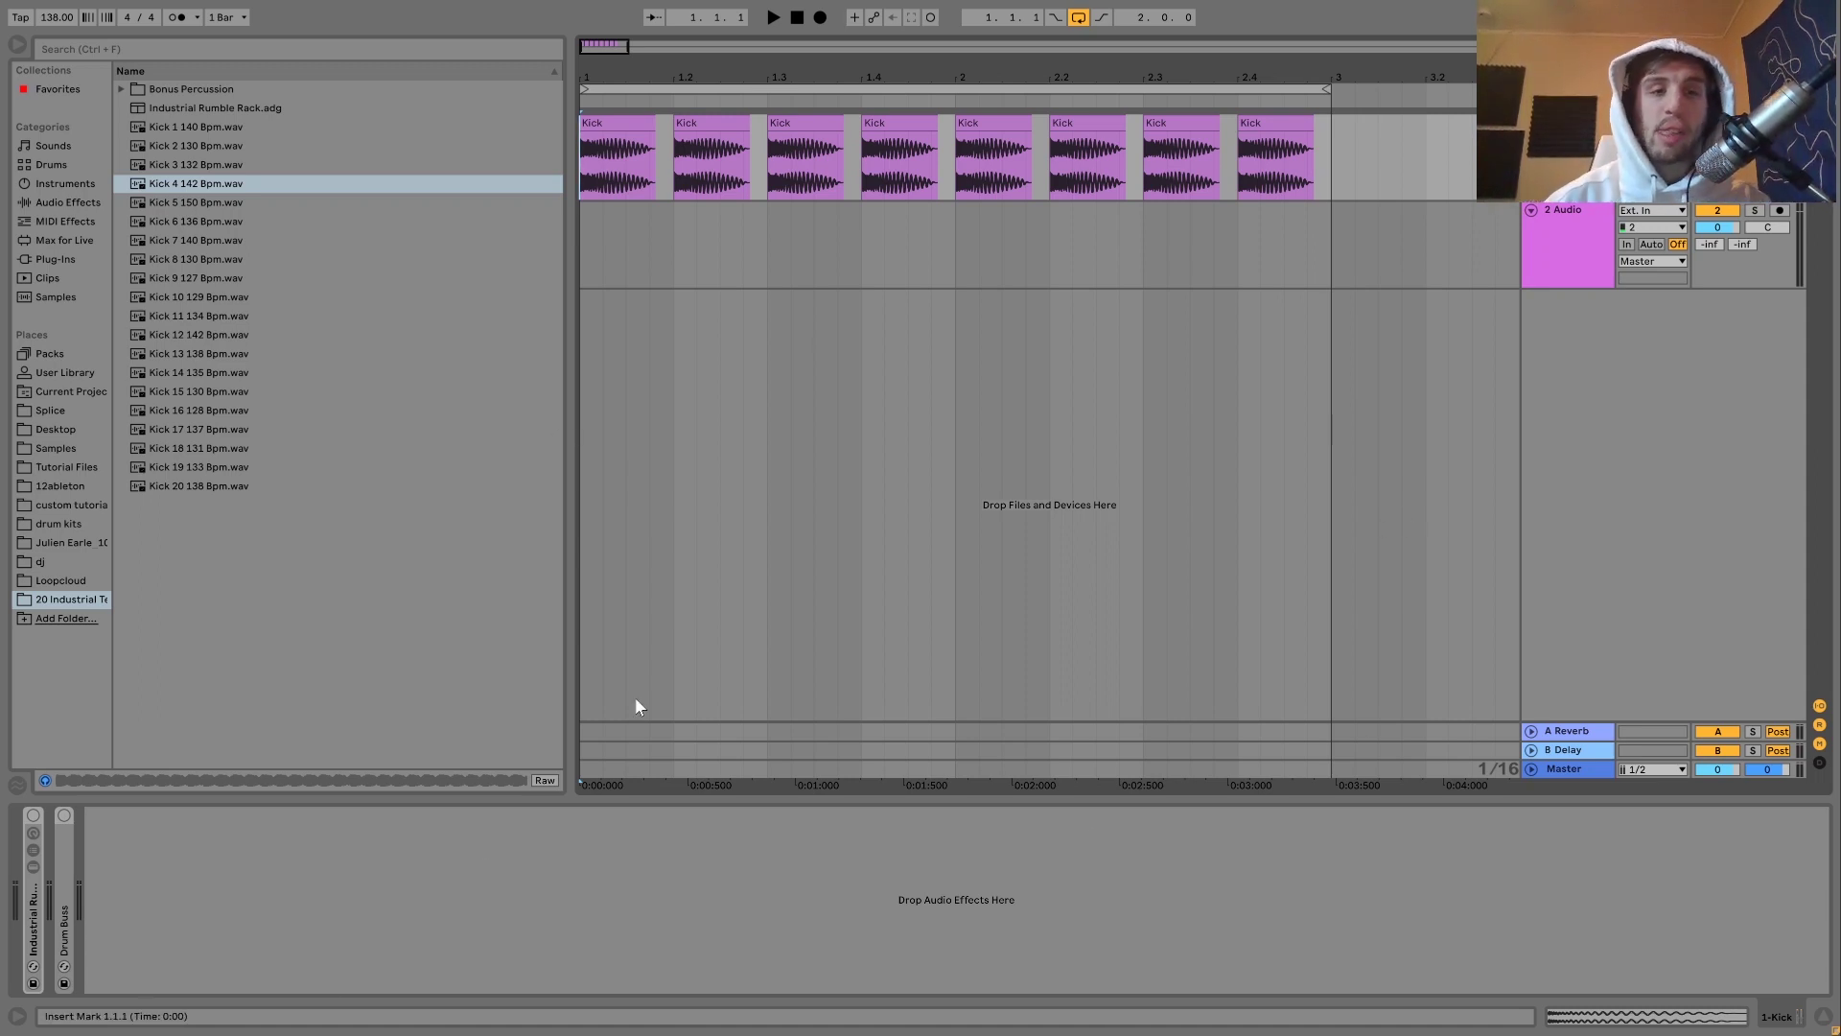
# Preview the kick samples Kick 4, 6, 7, 11, 12, 13, 17, 18, 19 and 2 in the browser
pyautogui.click(194, 189)
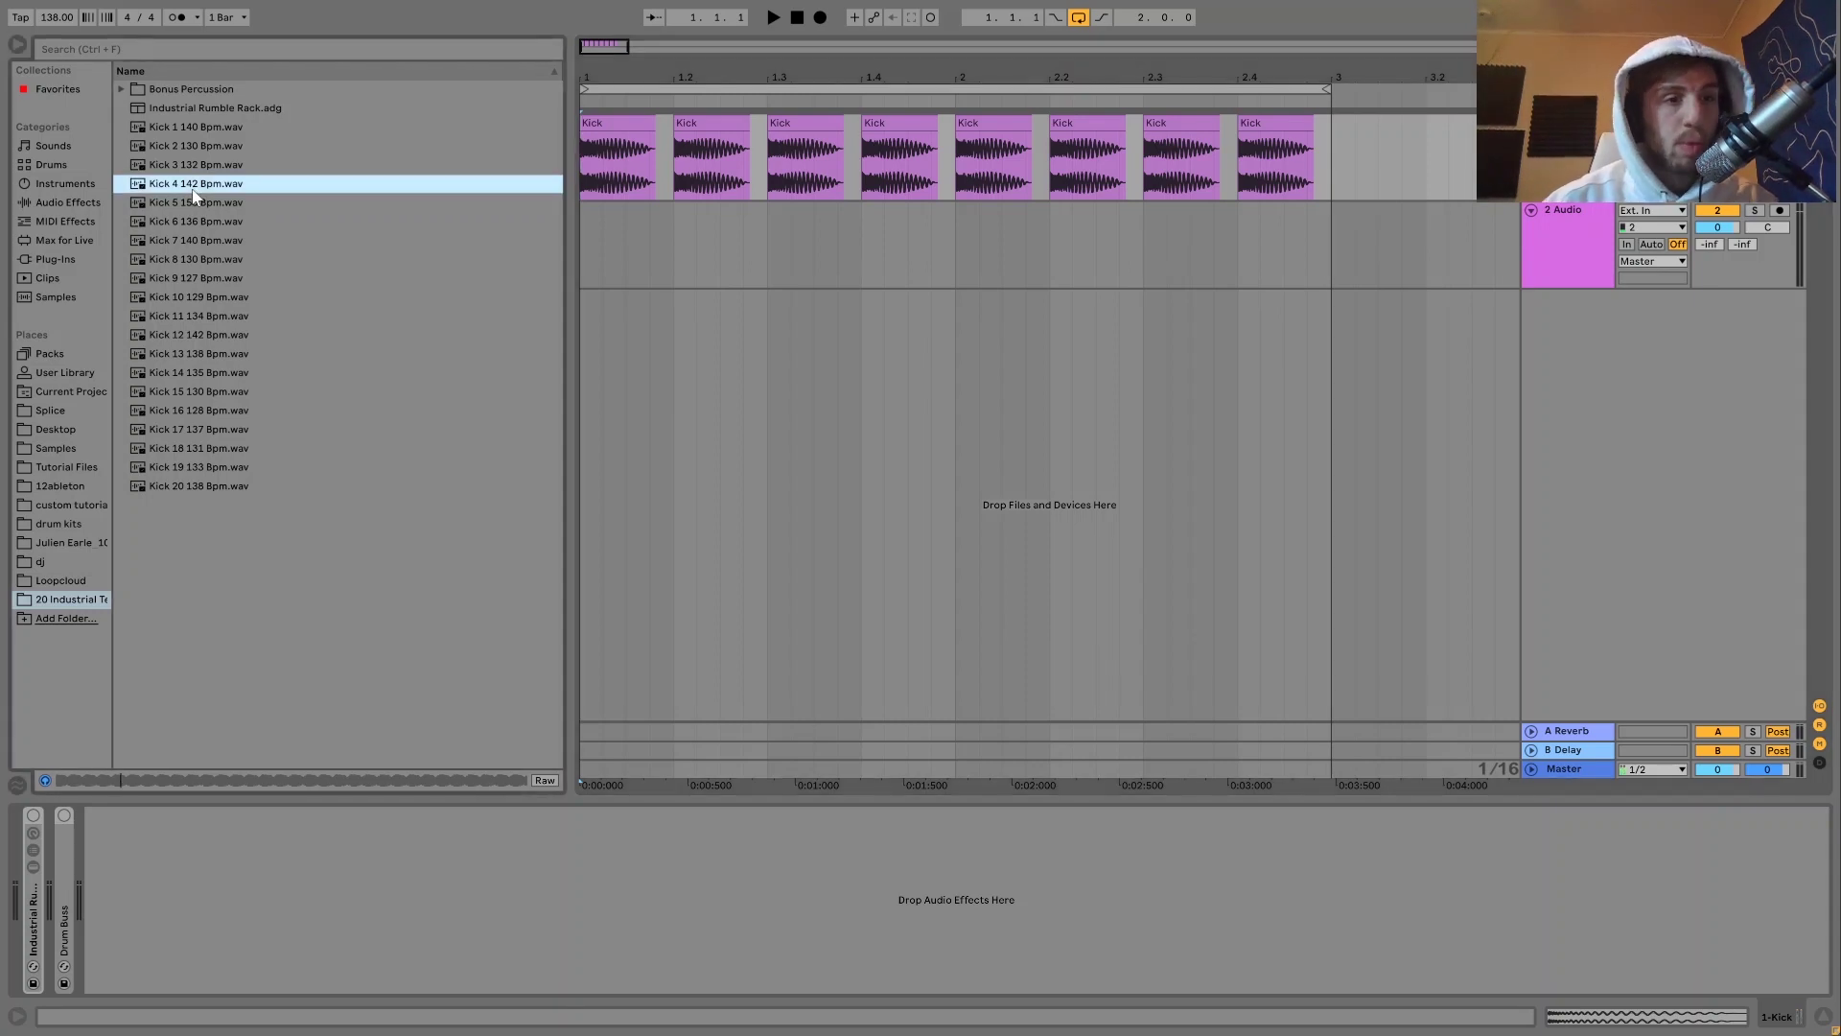
pyautogui.click(201, 222)
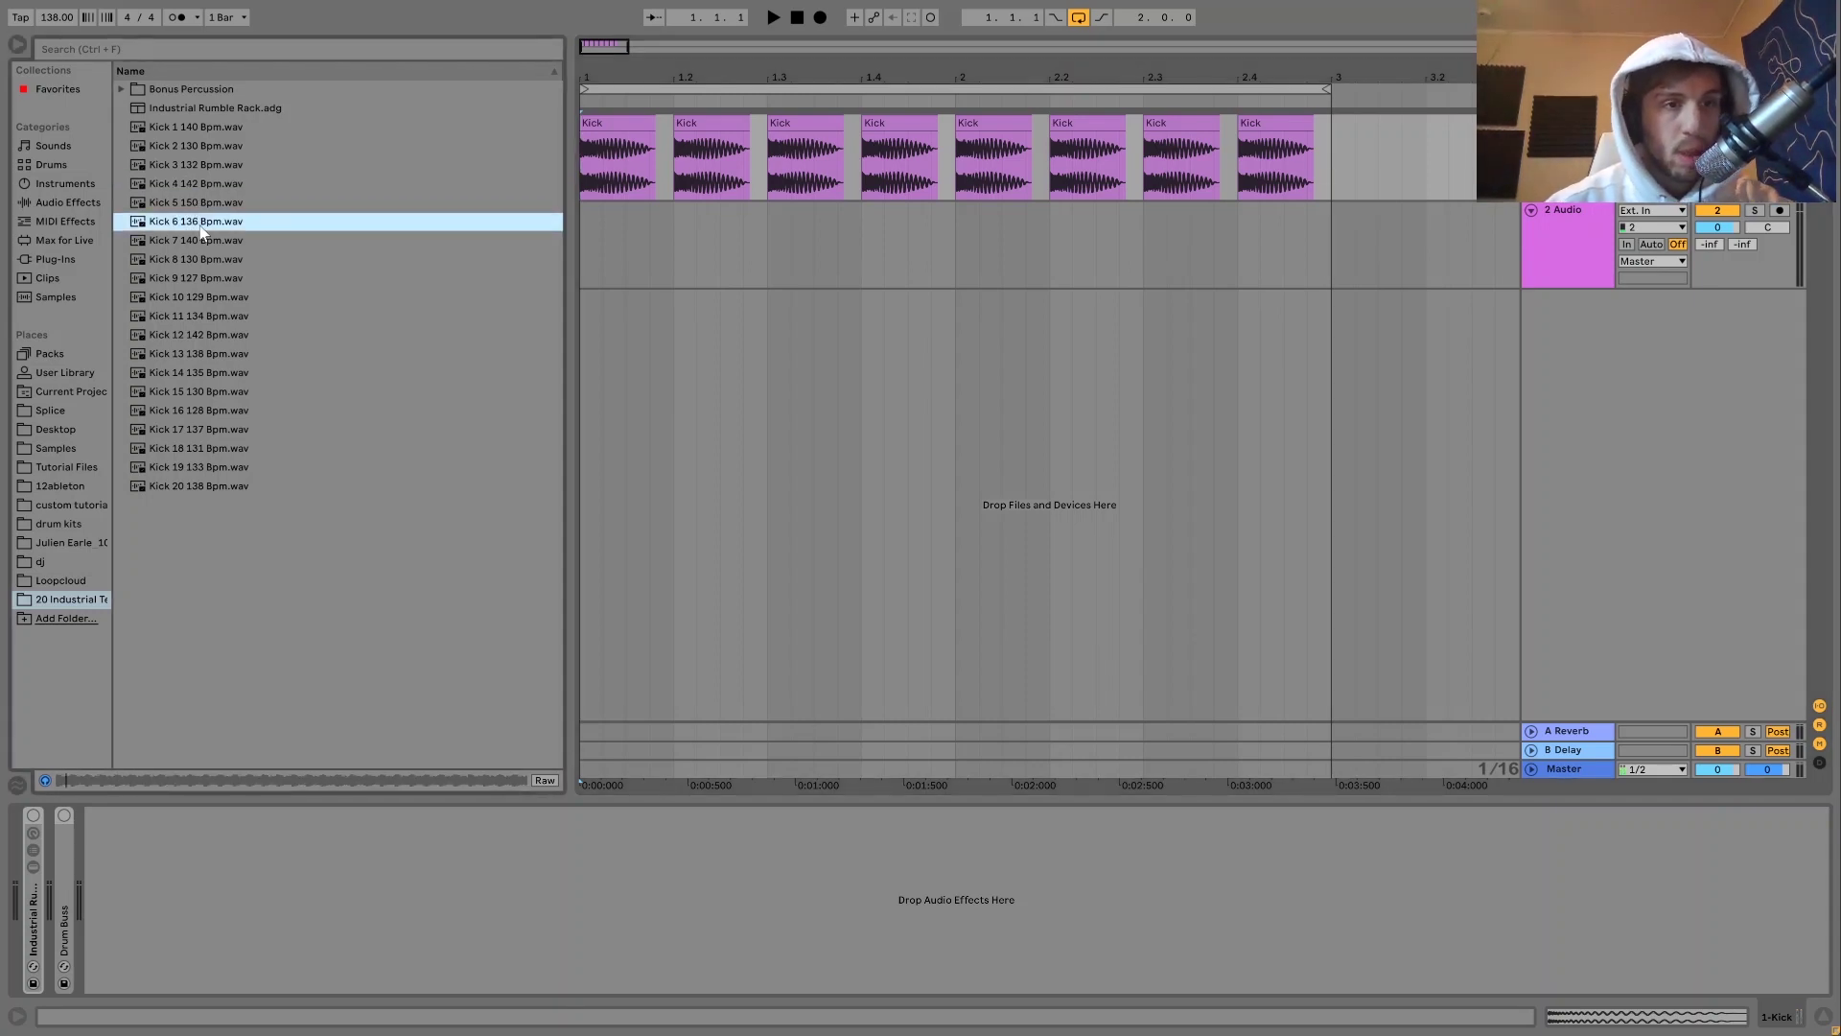
pyautogui.click(207, 241)
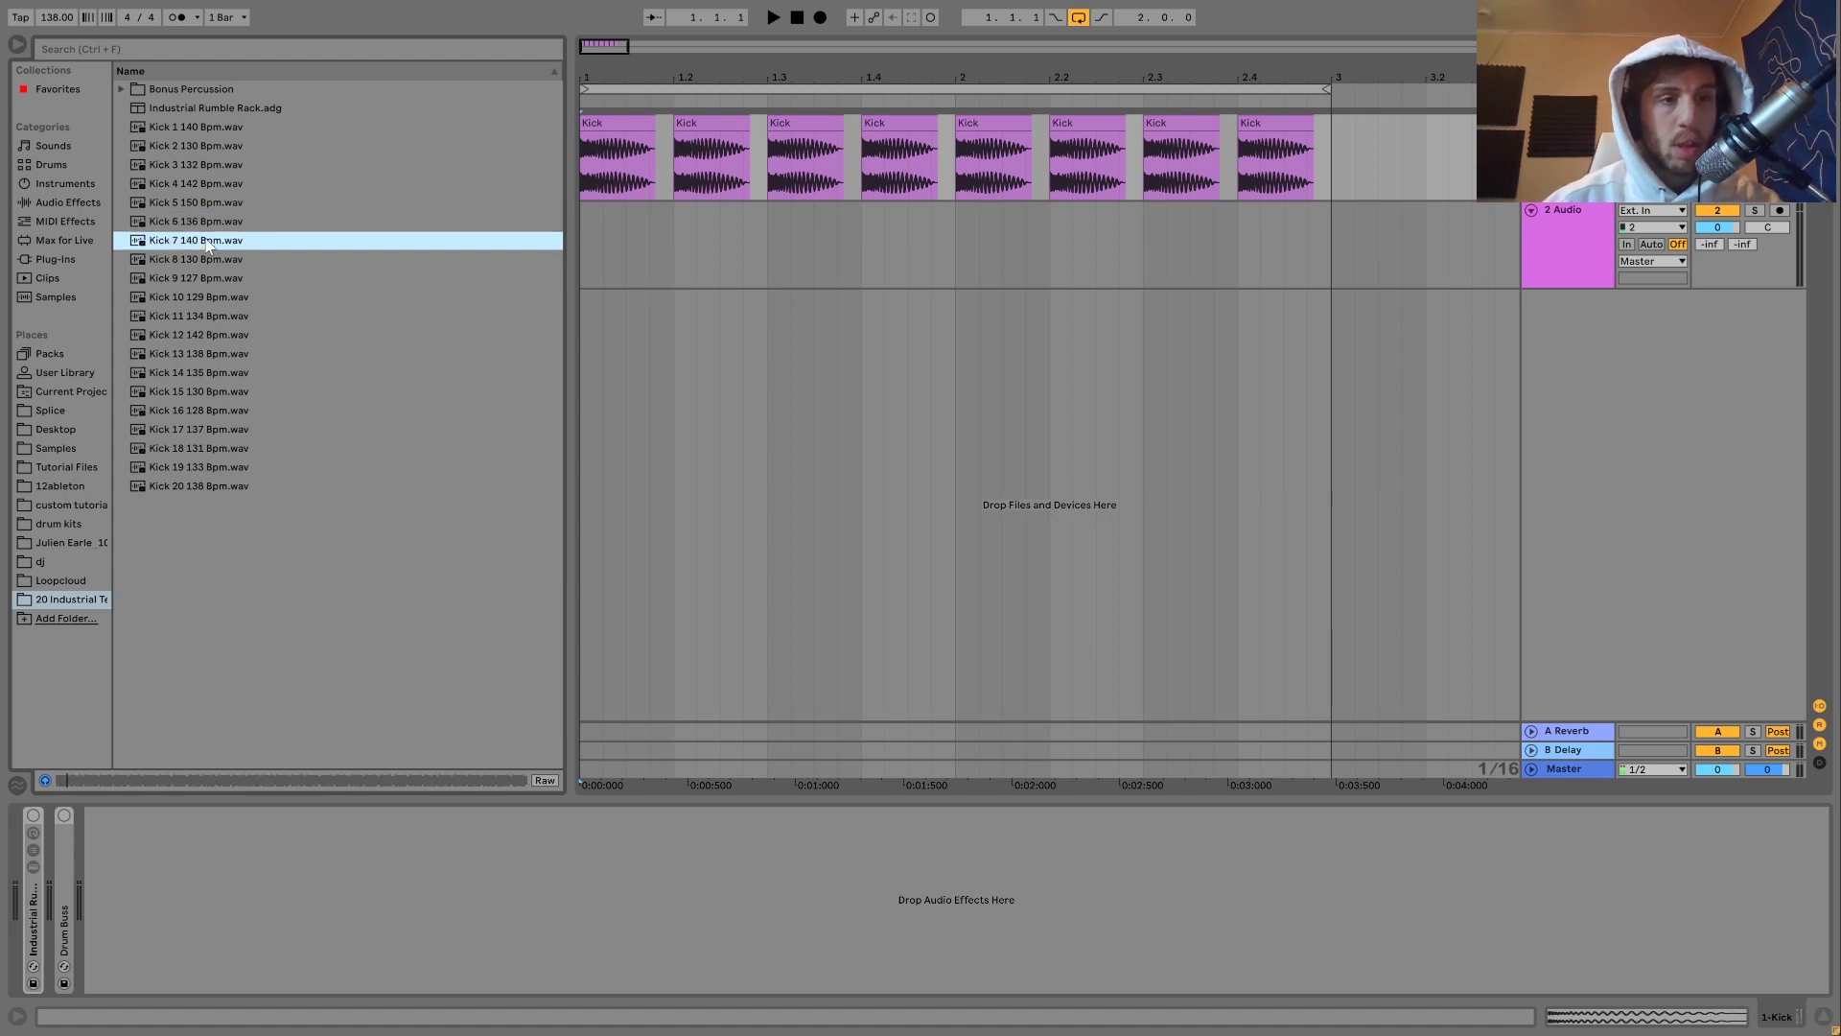
pyautogui.click(219, 320)
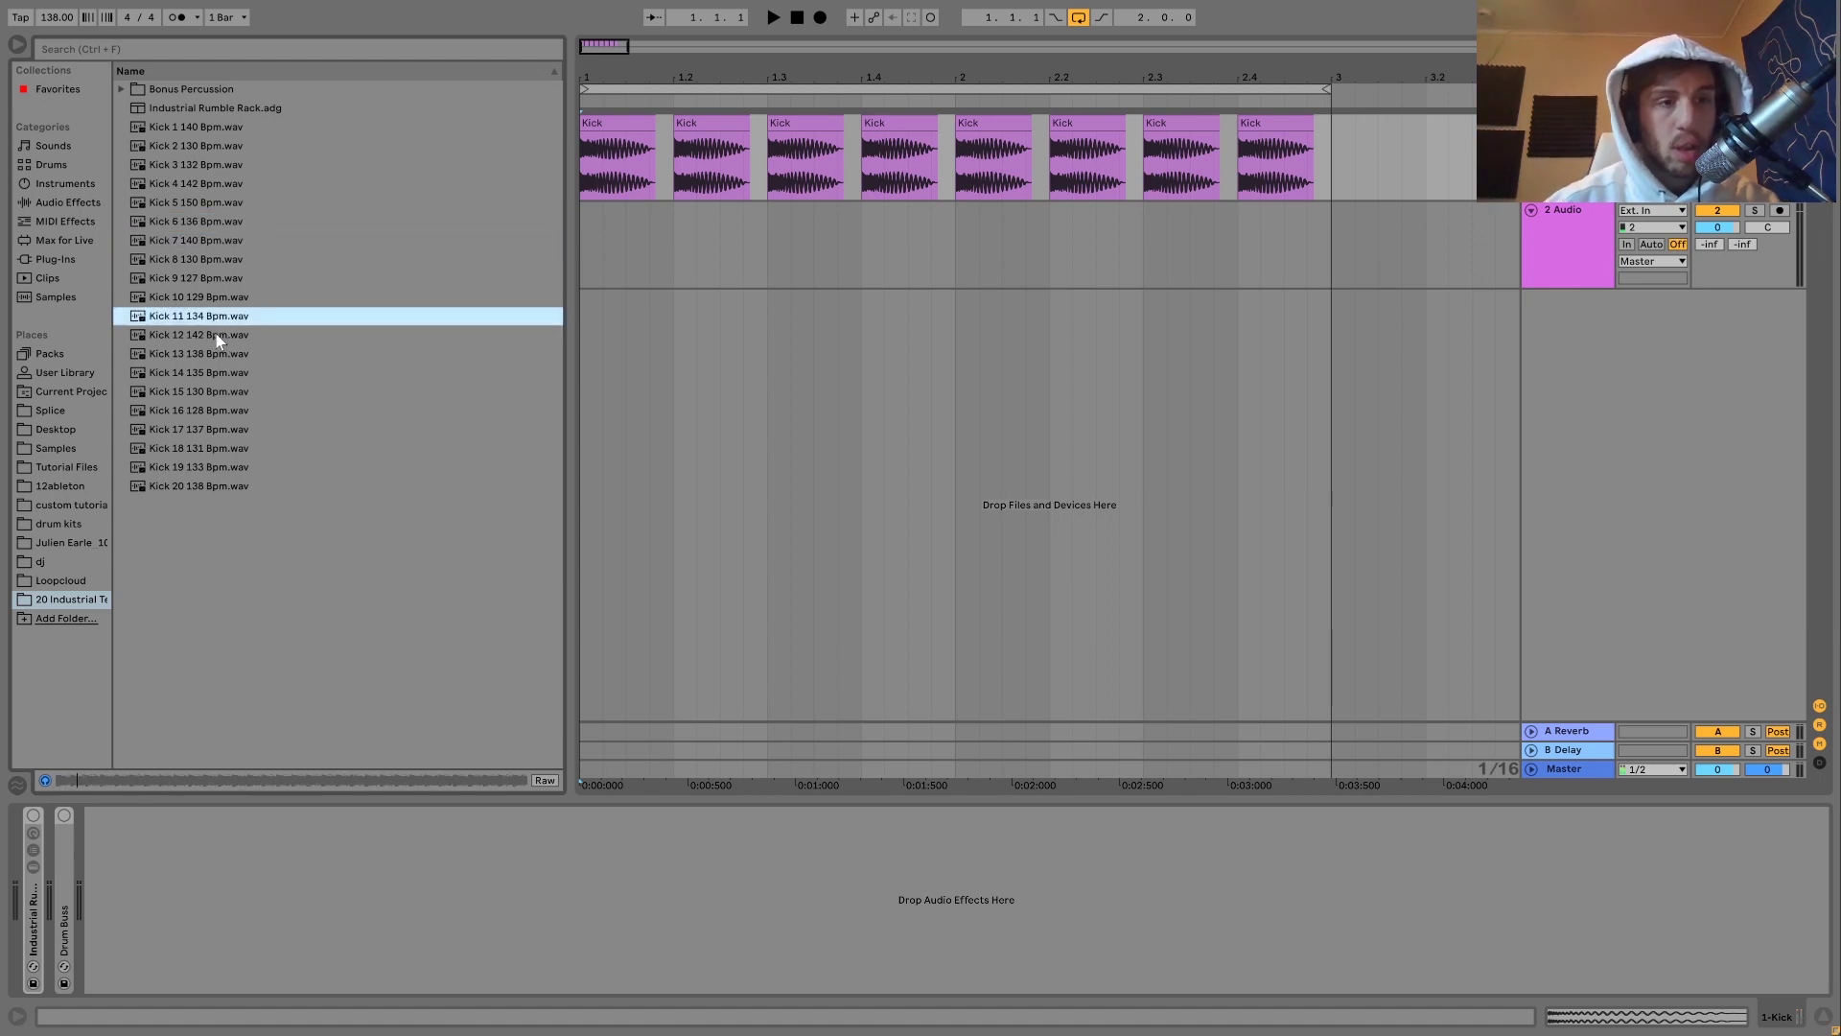
pyautogui.click(219, 339)
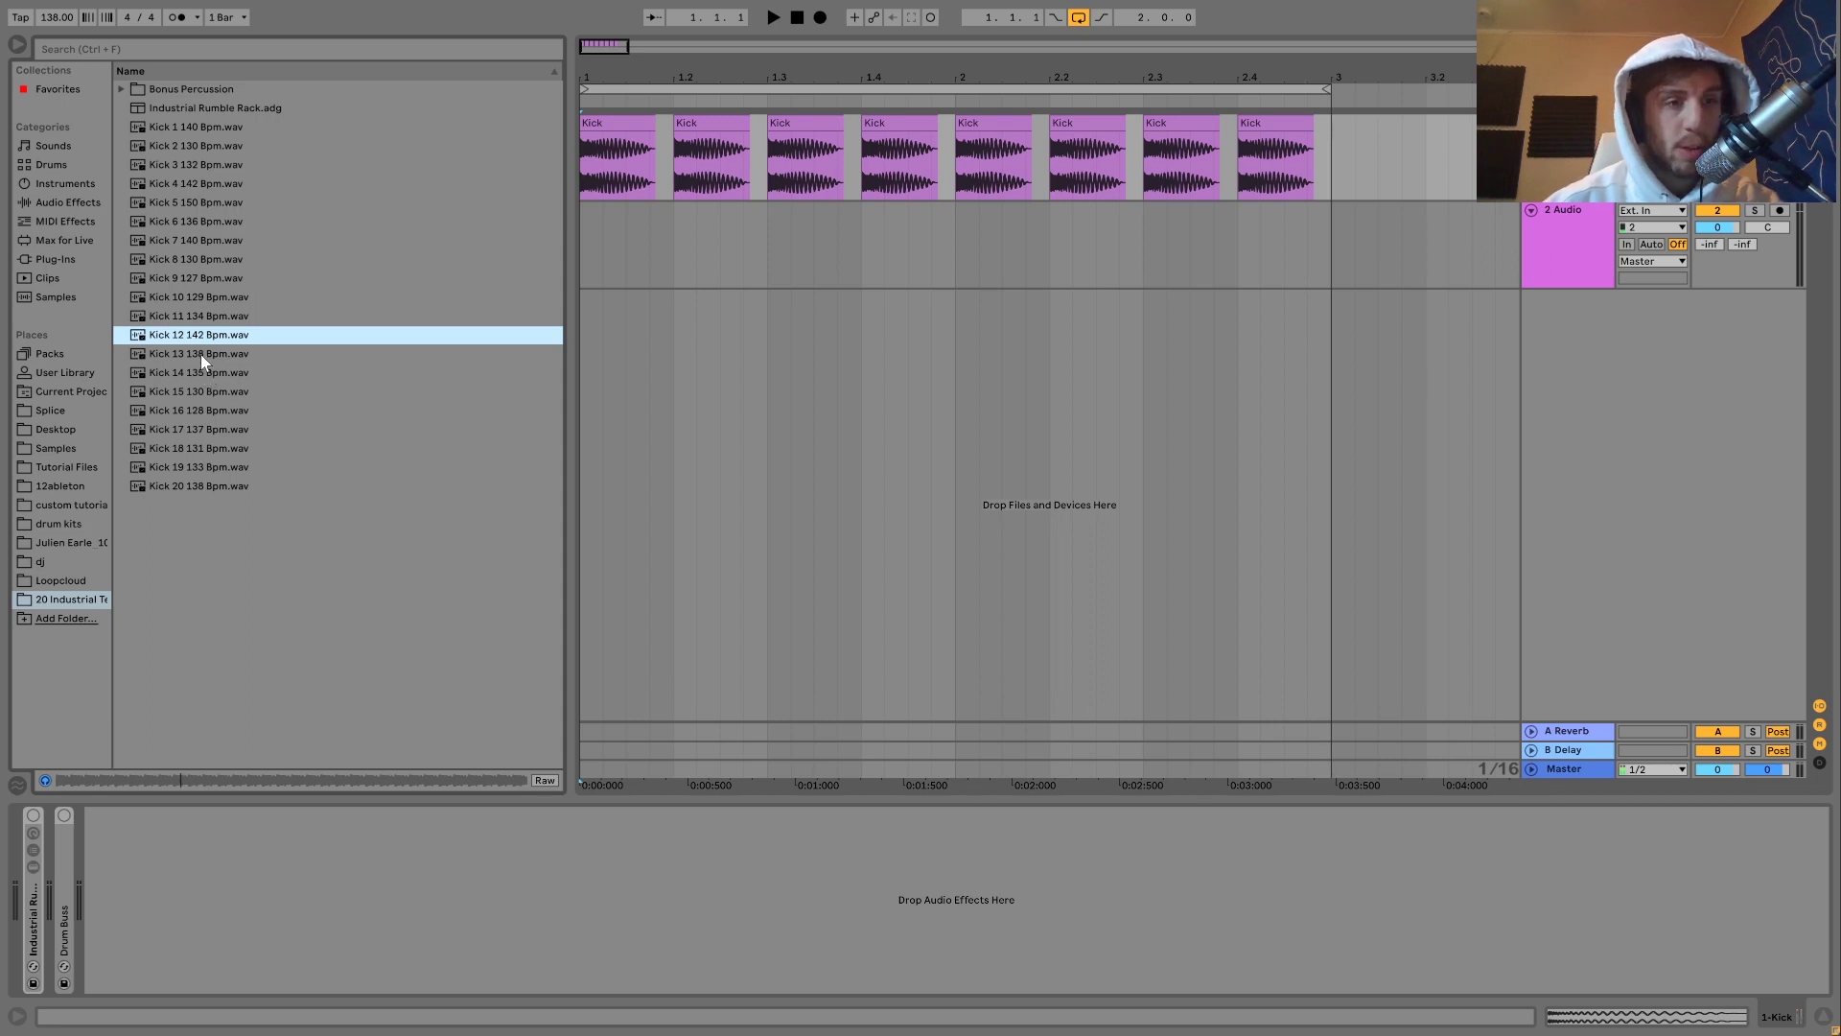
pyautogui.click(200, 354)
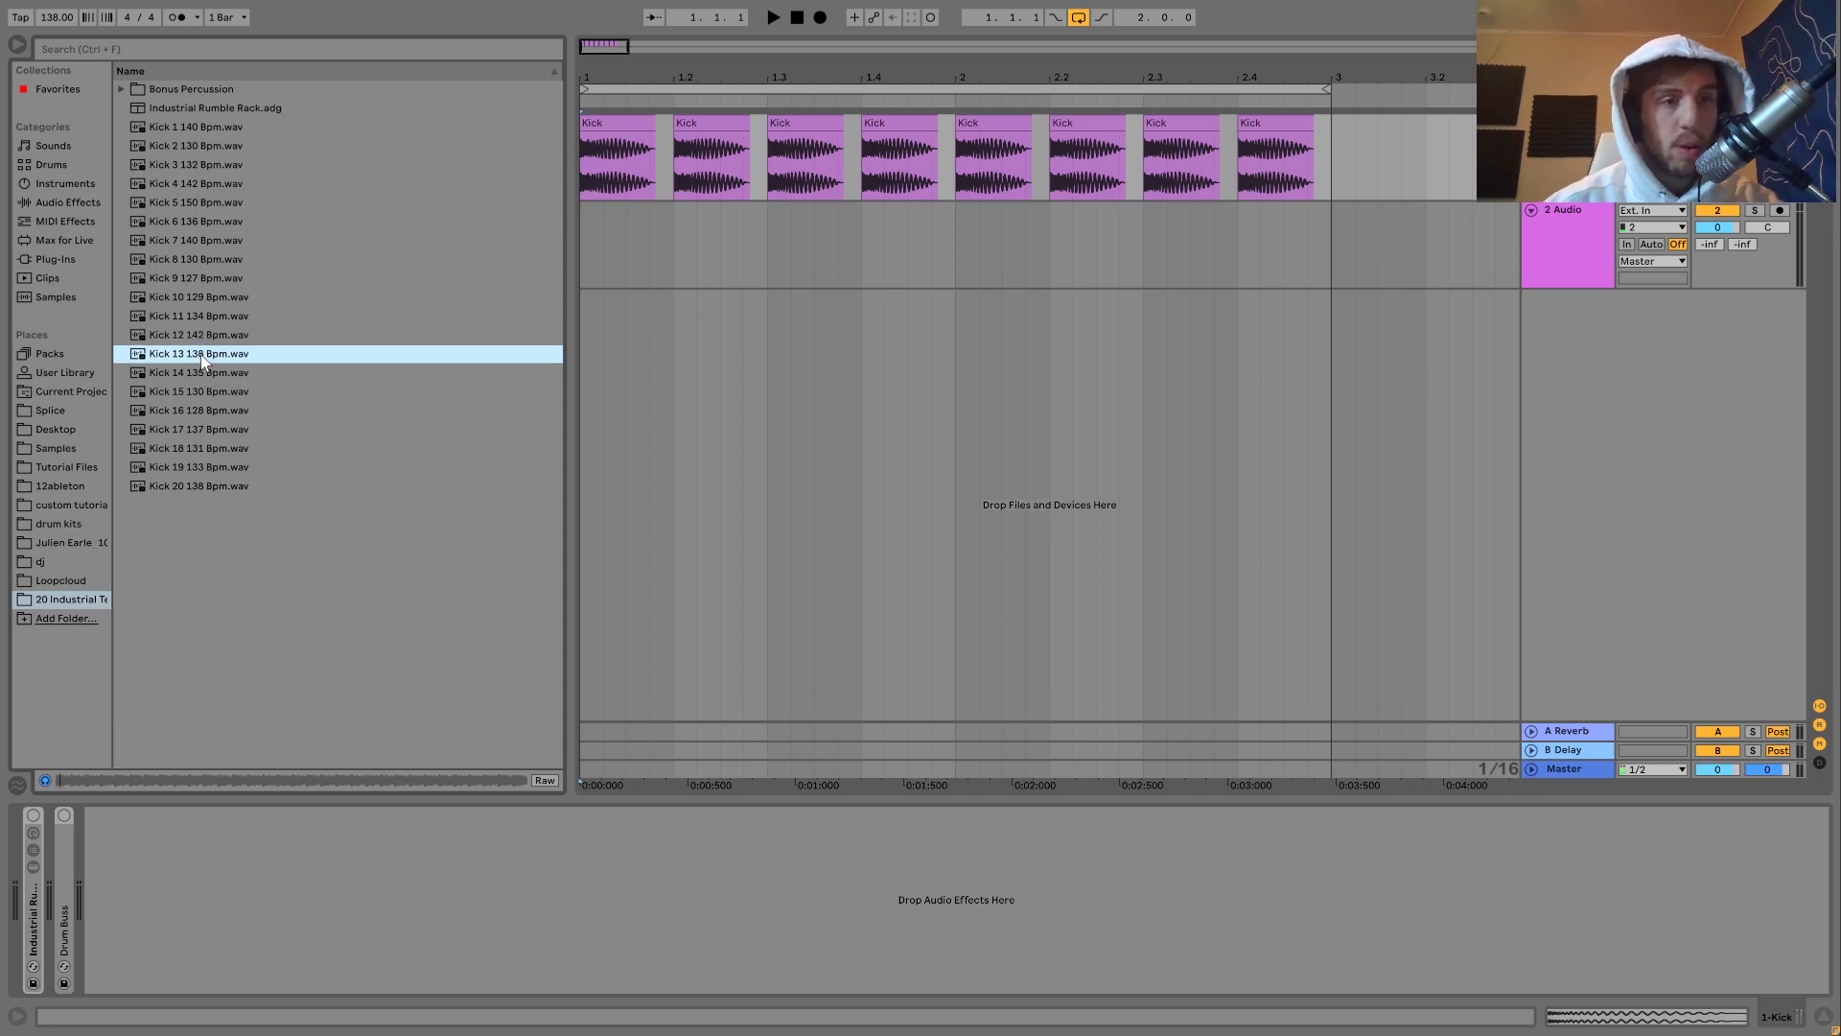
pyautogui.click(214, 430)
pyautogui.click(215, 448)
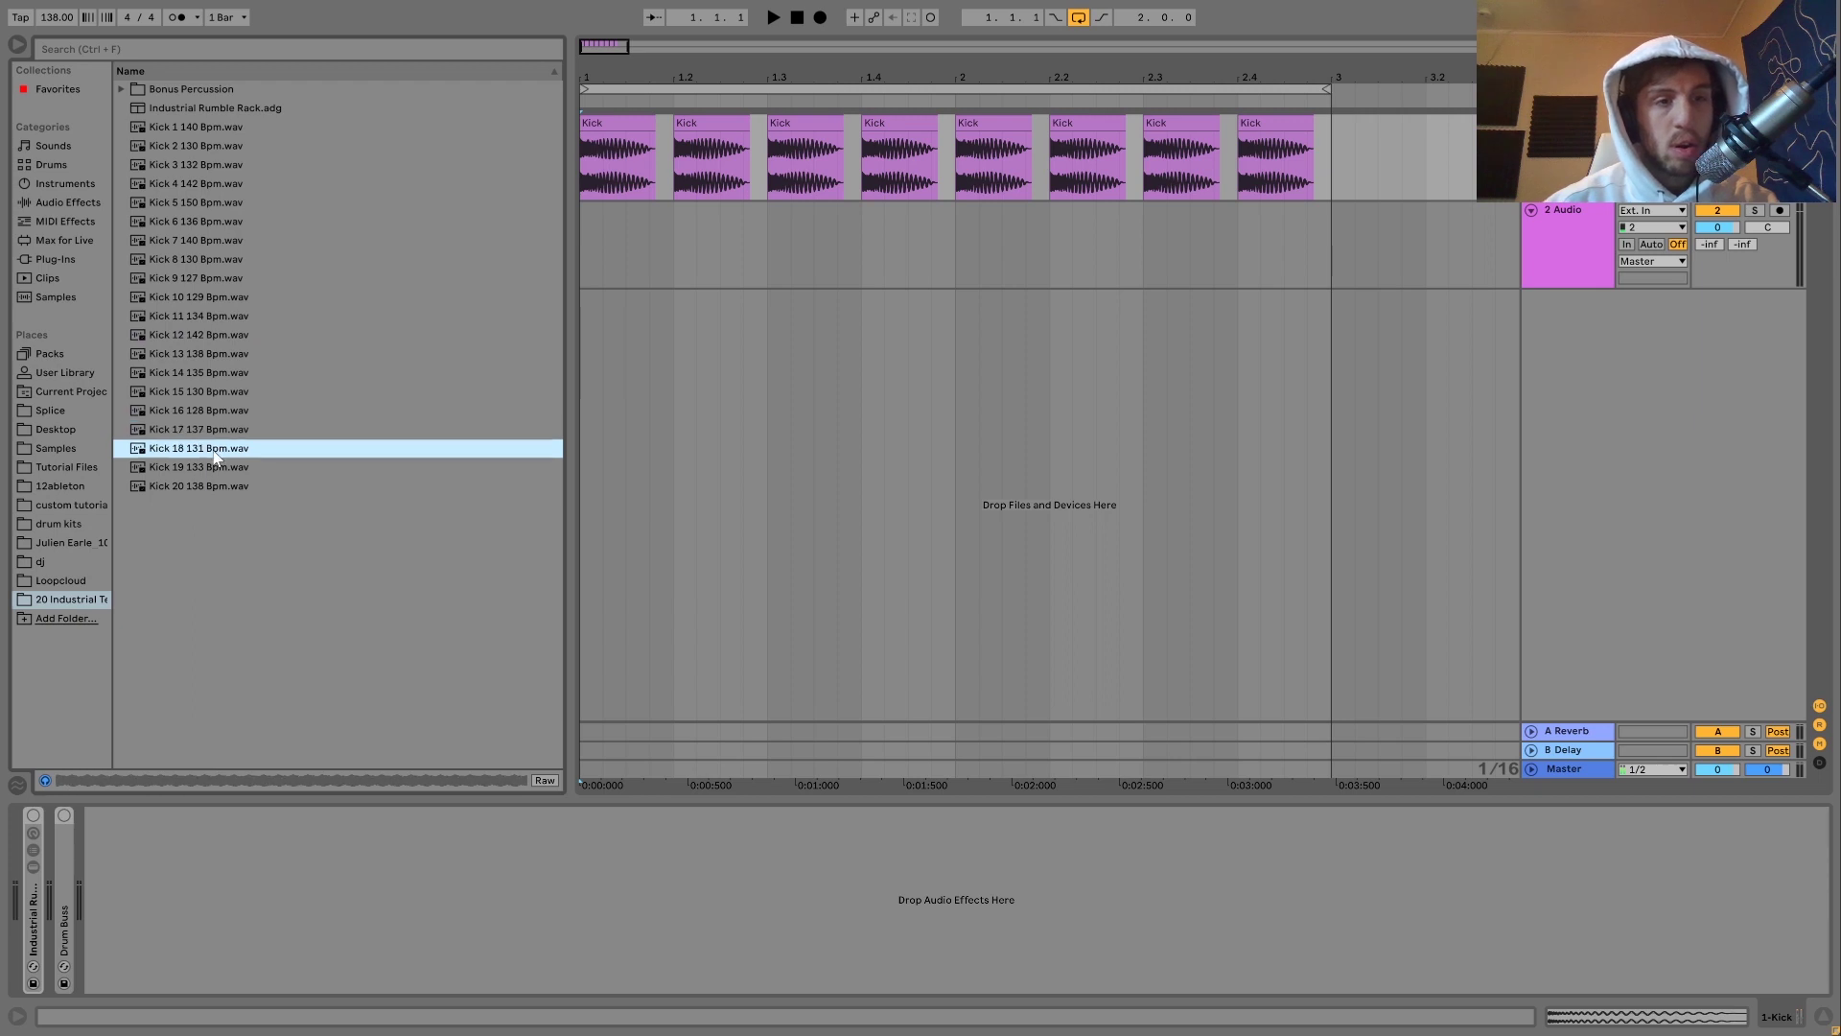
pyautogui.press('Down')
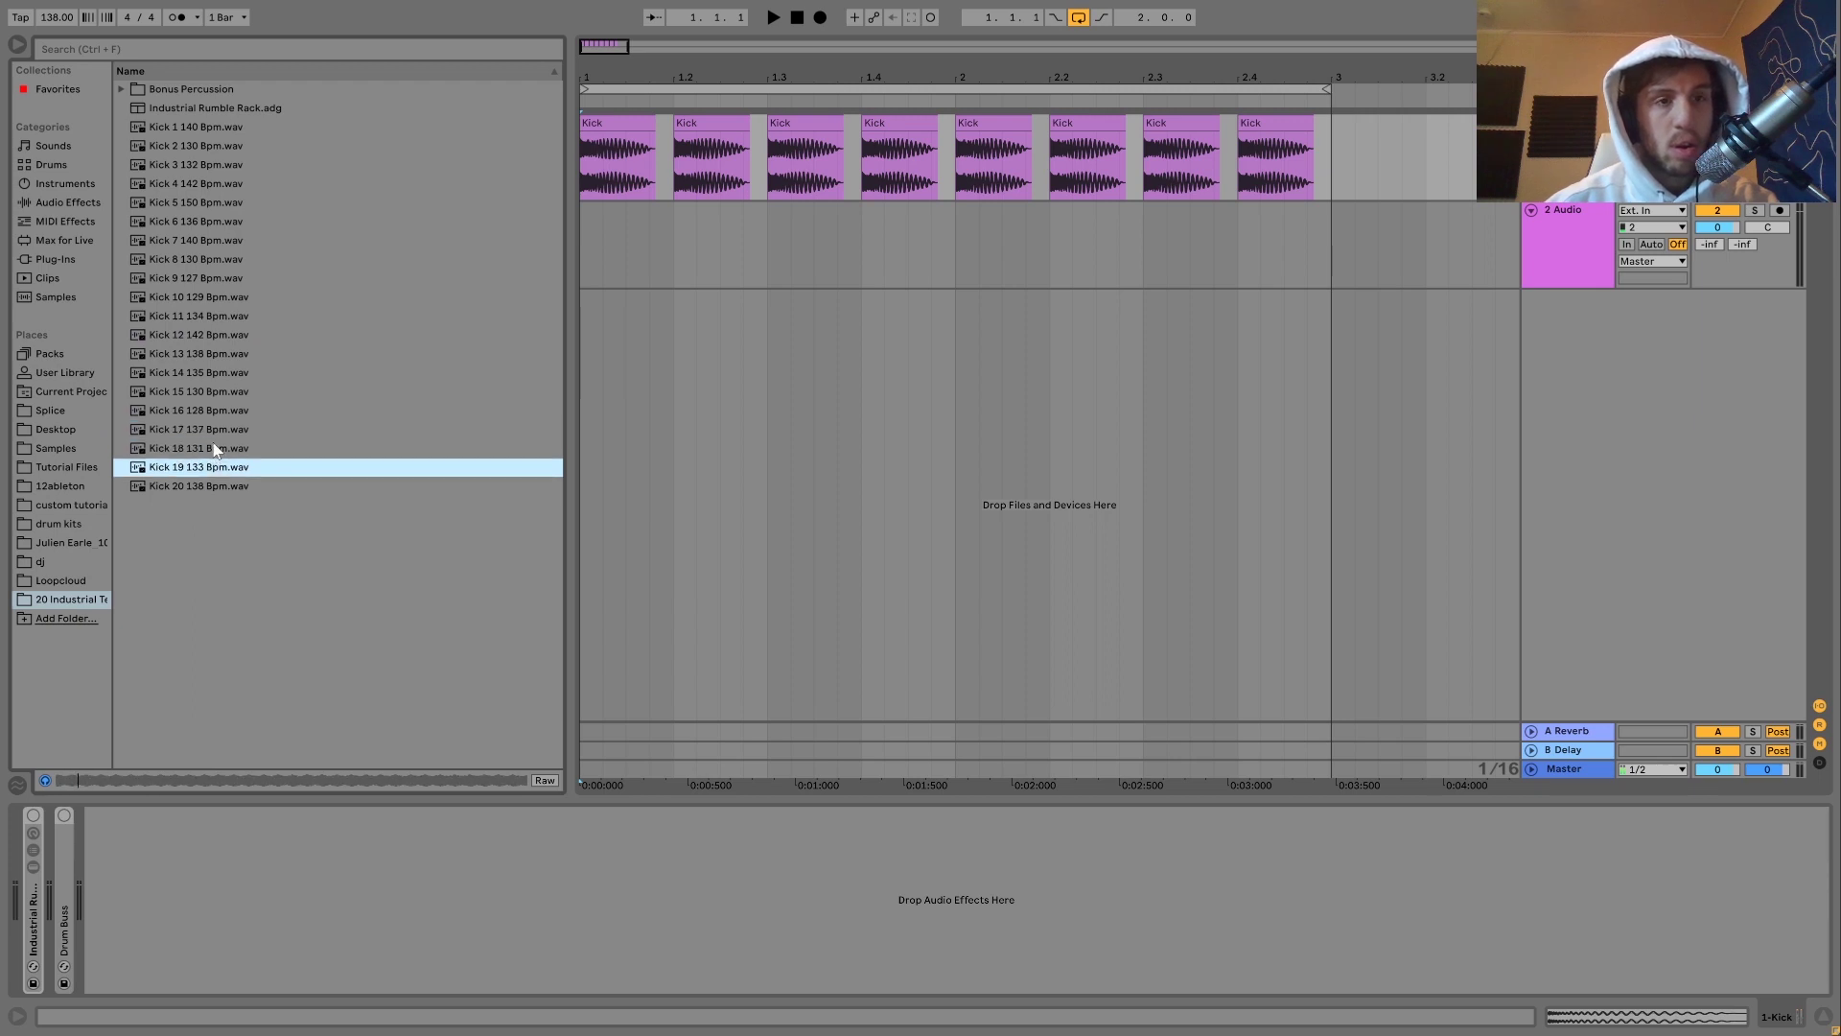
pyautogui.click(182, 148)
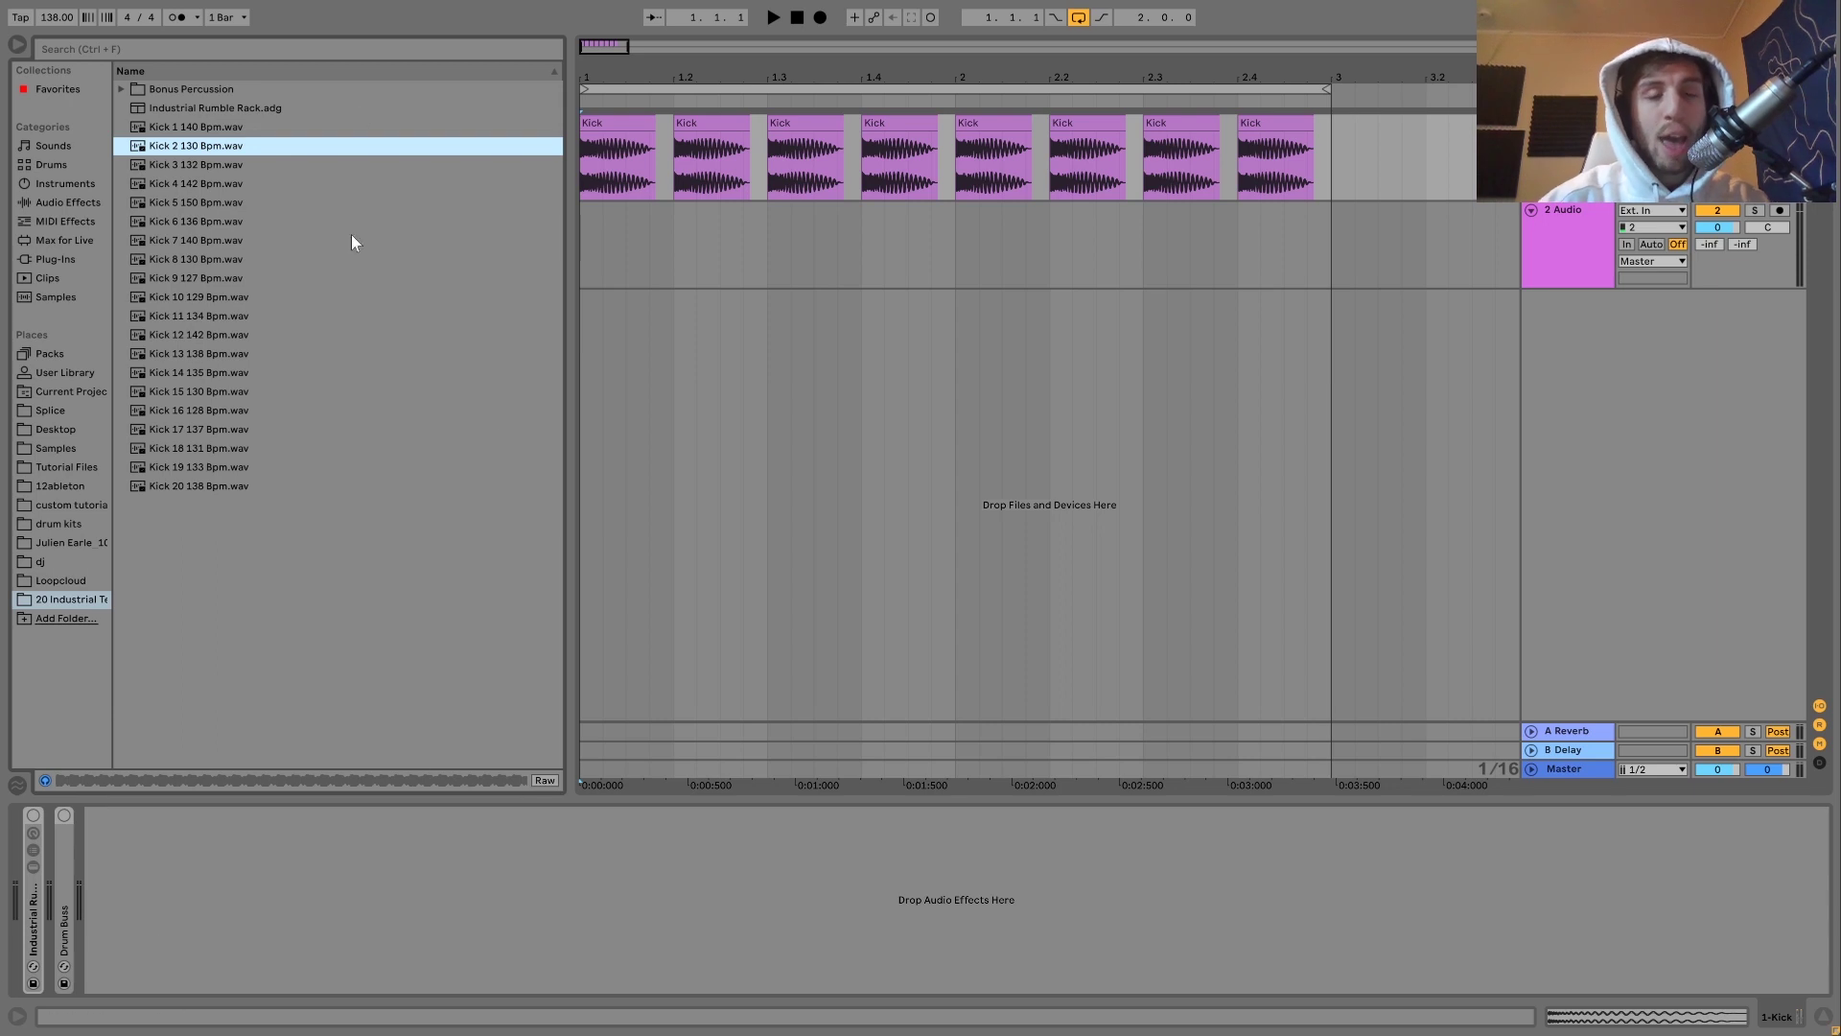
# Select the Industrial Rumble Rack preset, then preview Bonus Percussion samples 1, 3 and 16
pyautogui.click(162, 103)
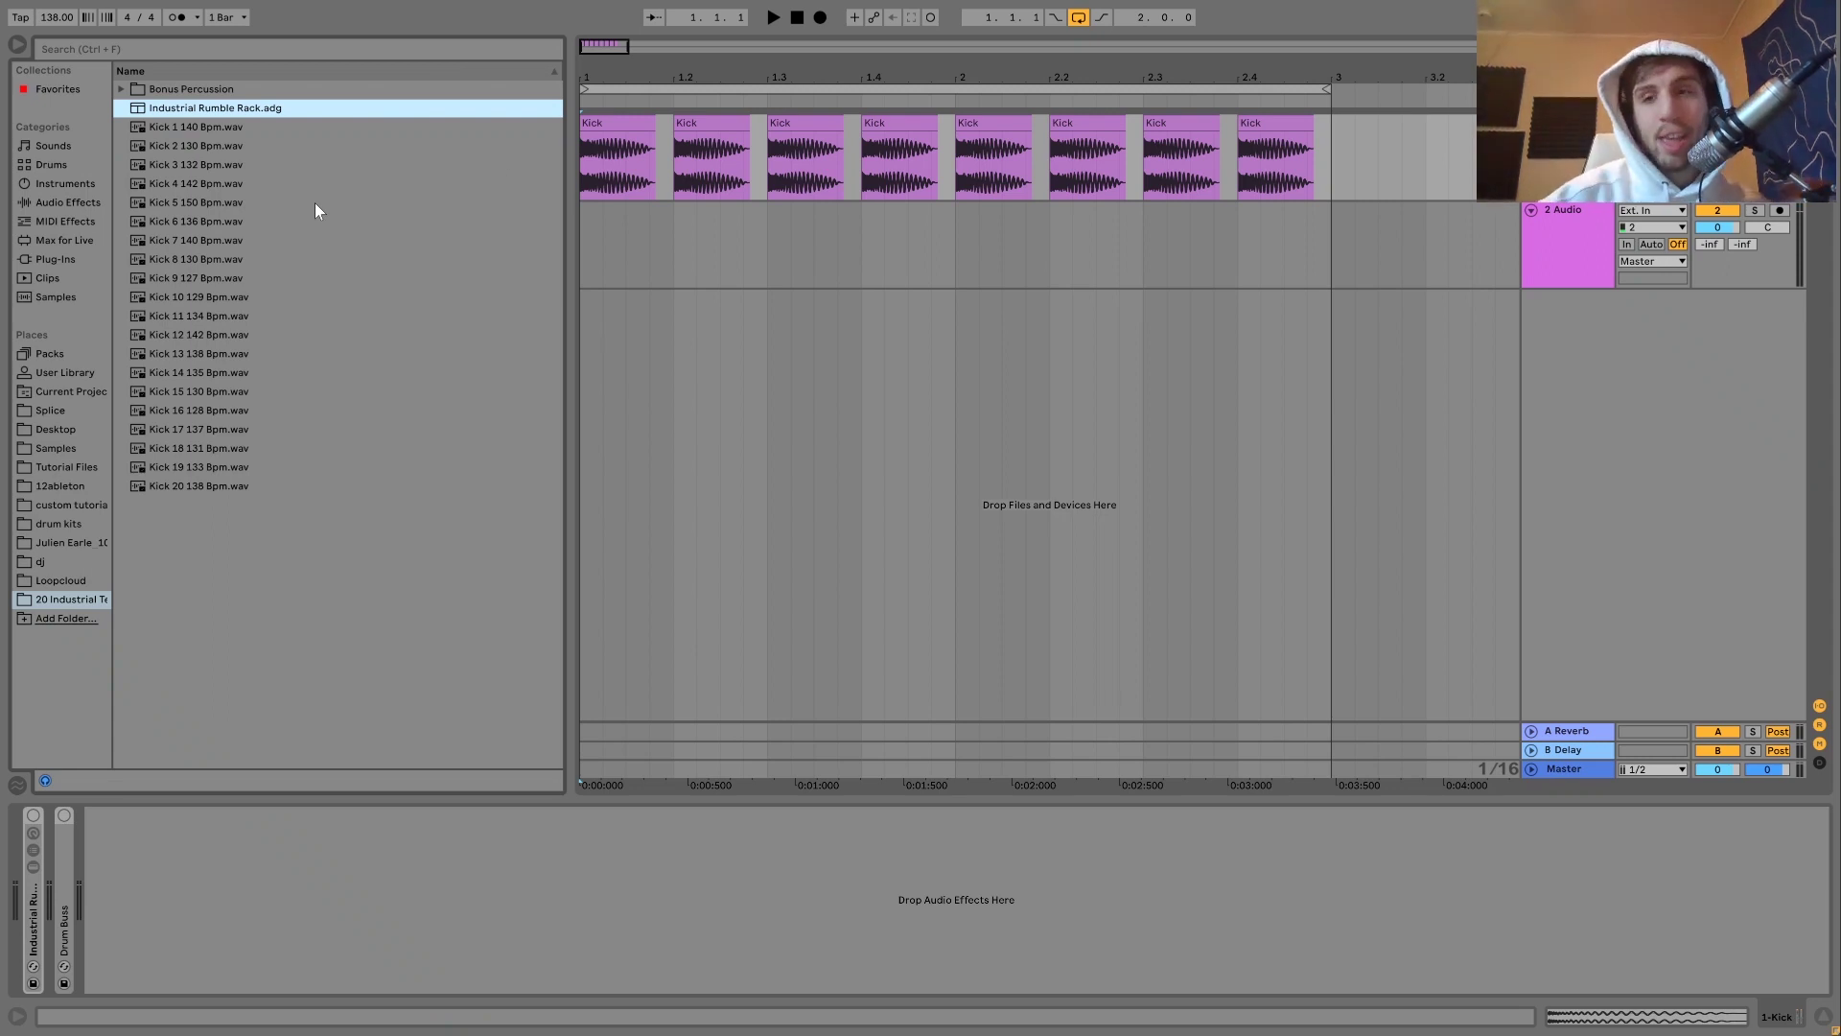
pyautogui.click(123, 90)
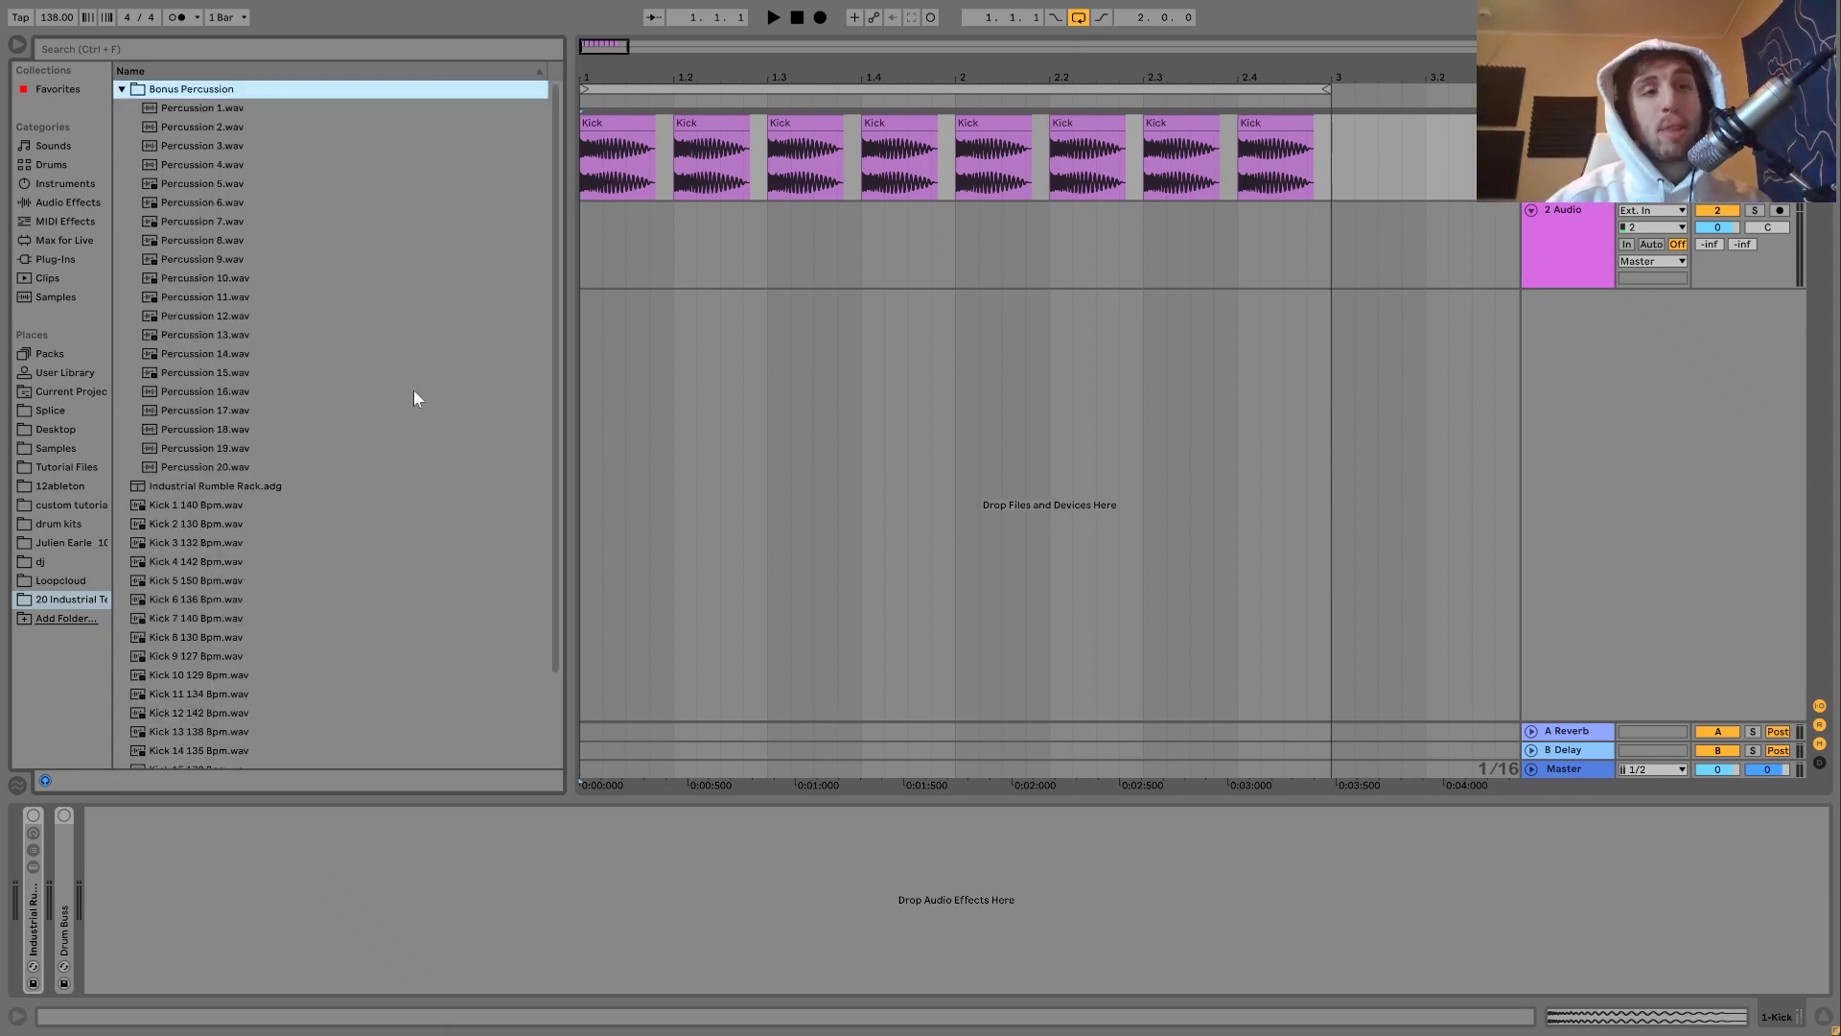
pyautogui.press('Down')
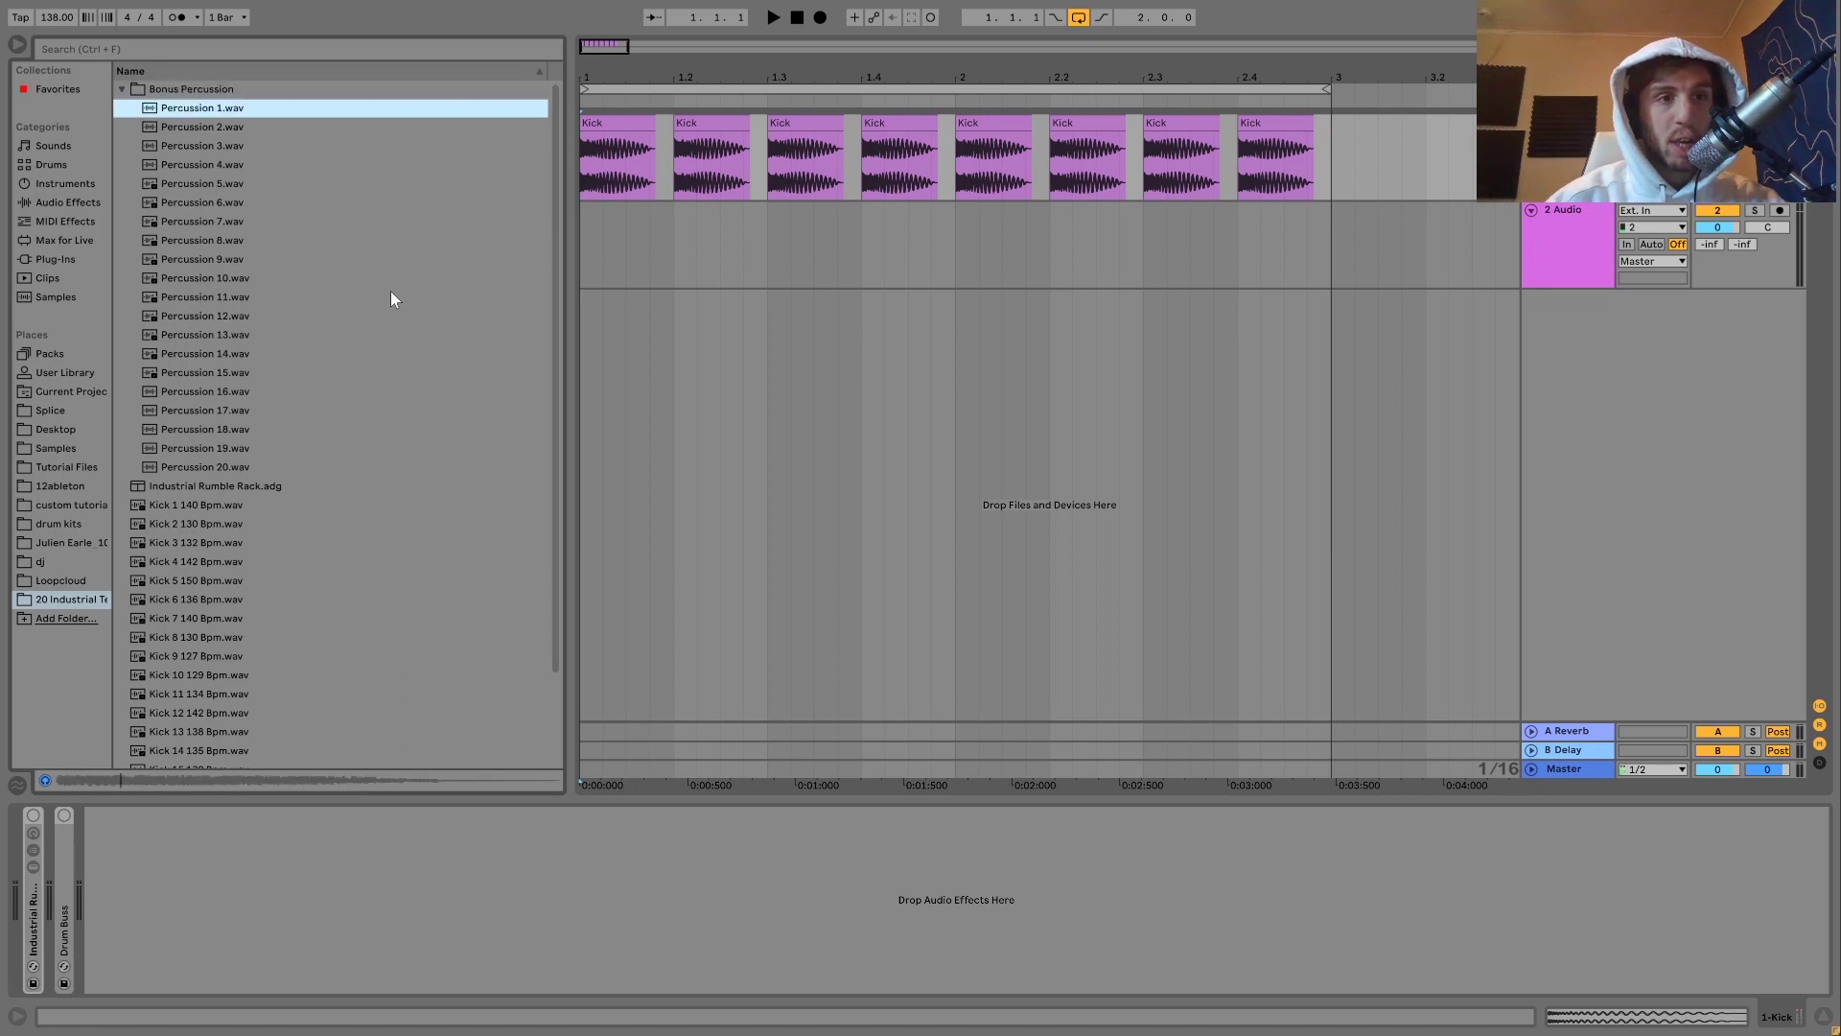
pyautogui.press('Down')
pyautogui.press('Down')
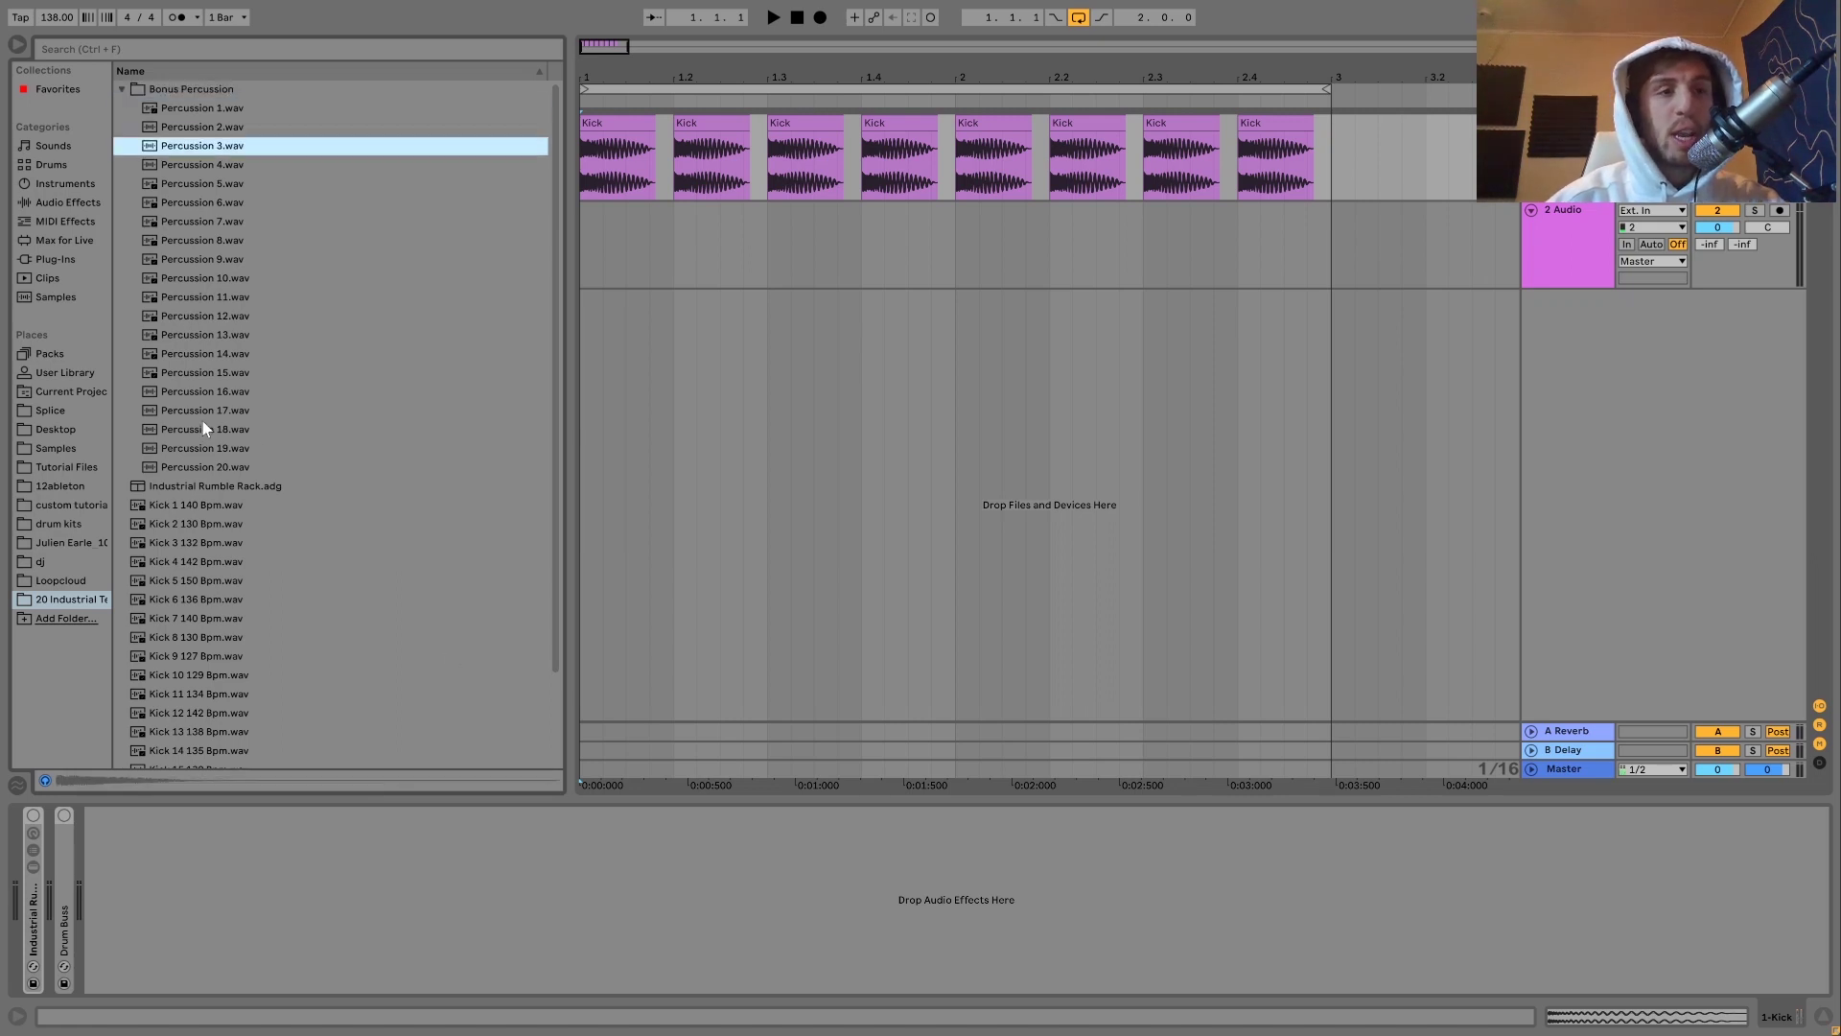
pyautogui.click(195, 397)
pyautogui.press('Down')
pyautogui.press('Down')
pyautogui.press('Down')
pyautogui.press('Down')
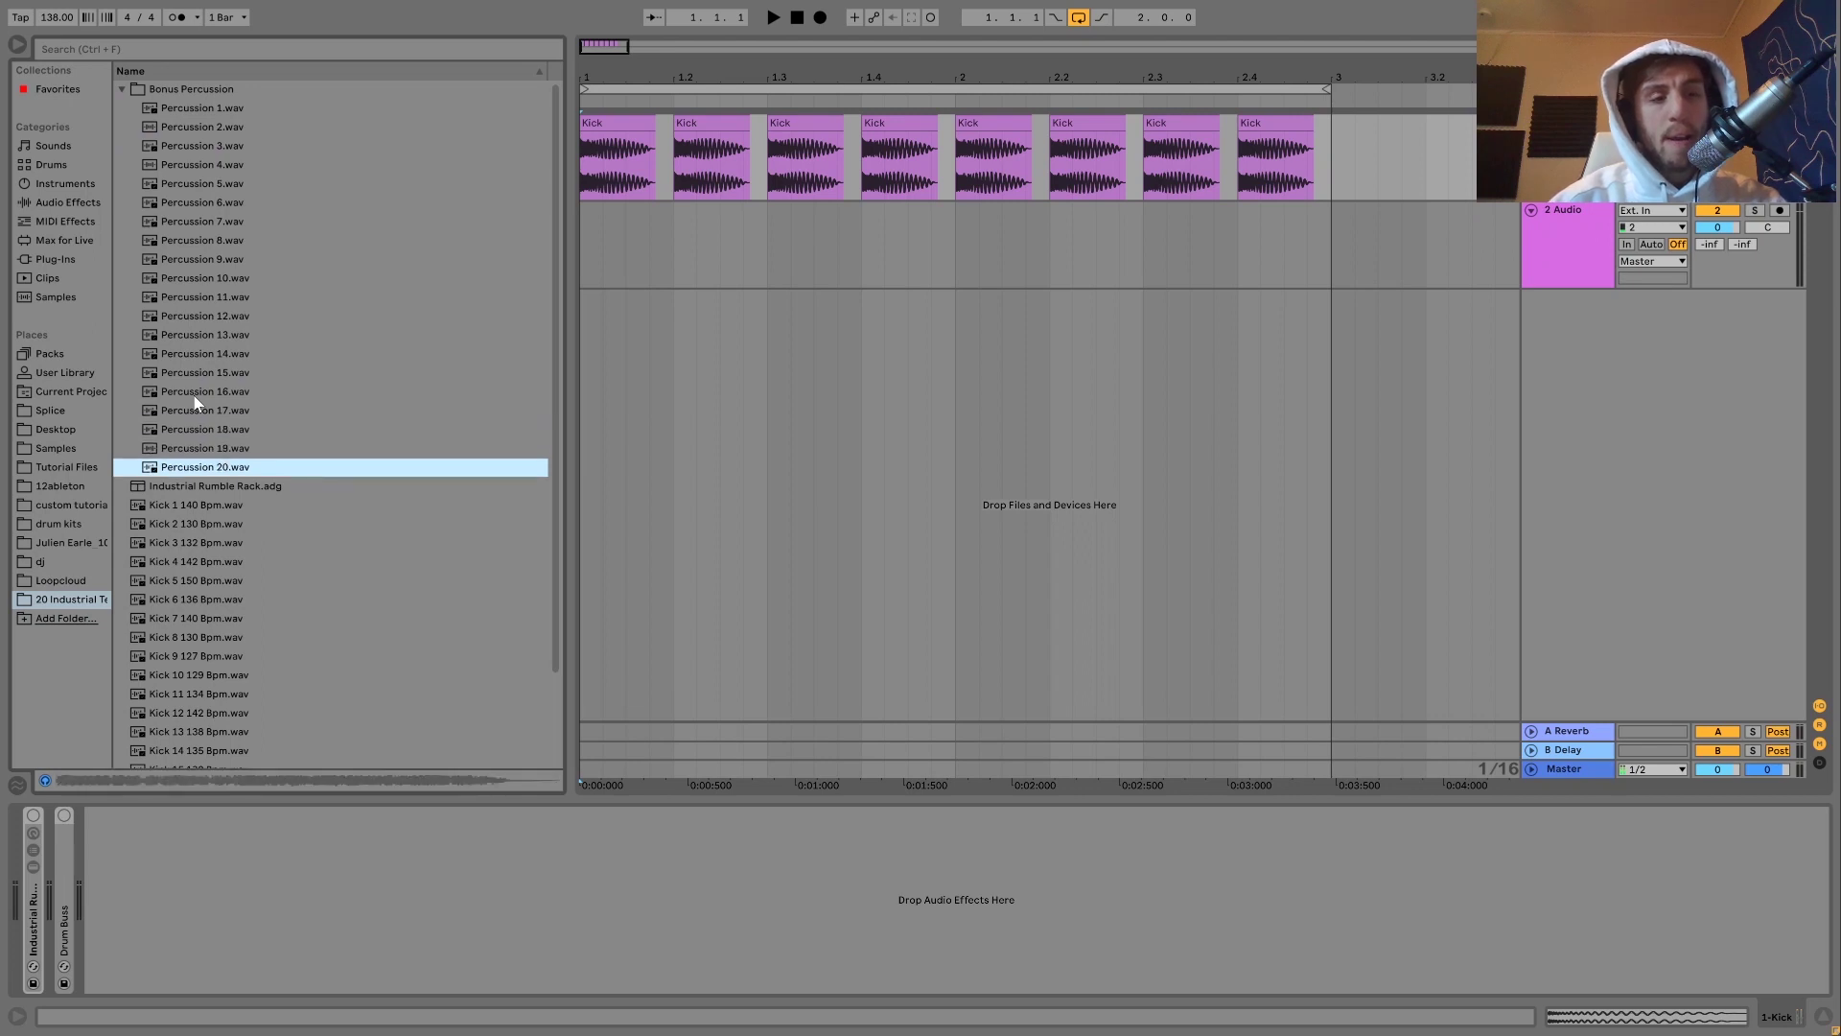
# Preview Percussion 15 back up to 11, then collapse the folder and return to the rack preset
pyautogui.press('Up')
pyautogui.press('Up')
pyautogui.press('Up')
pyautogui.press('Up')
pyautogui.press('Up')
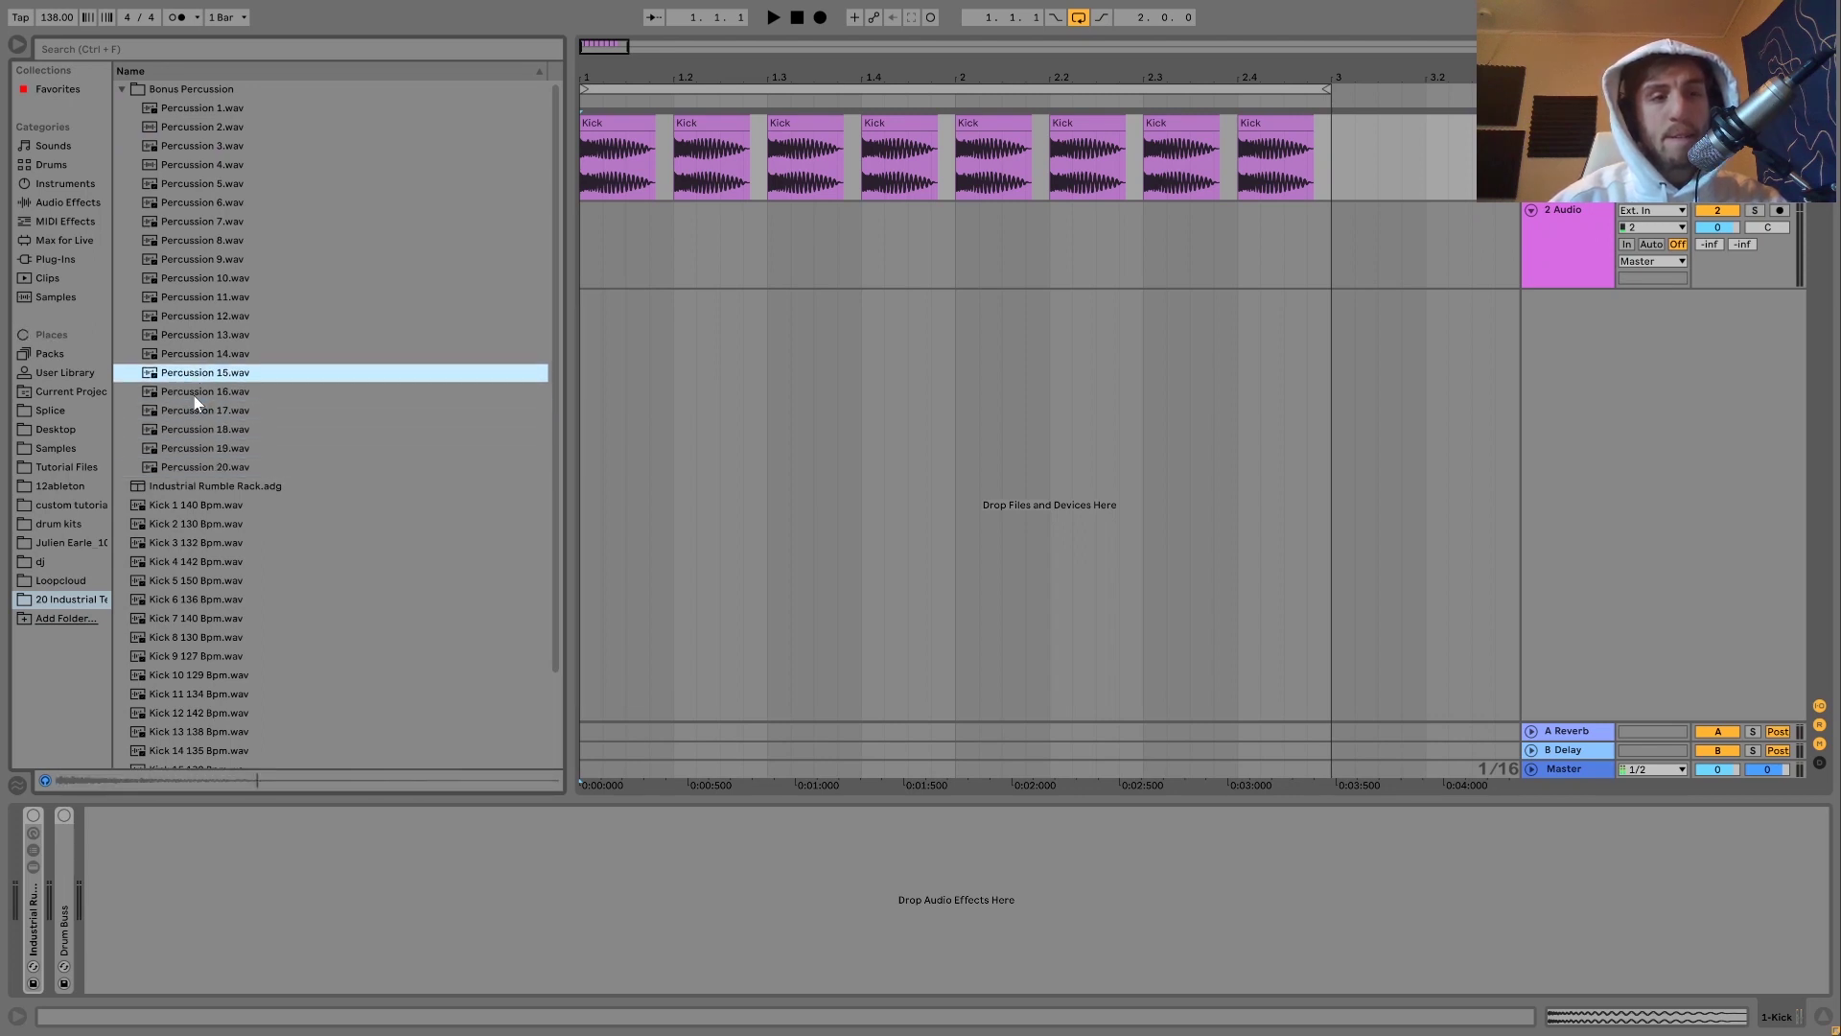
pyautogui.press('Left')
pyautogui.press('Left')
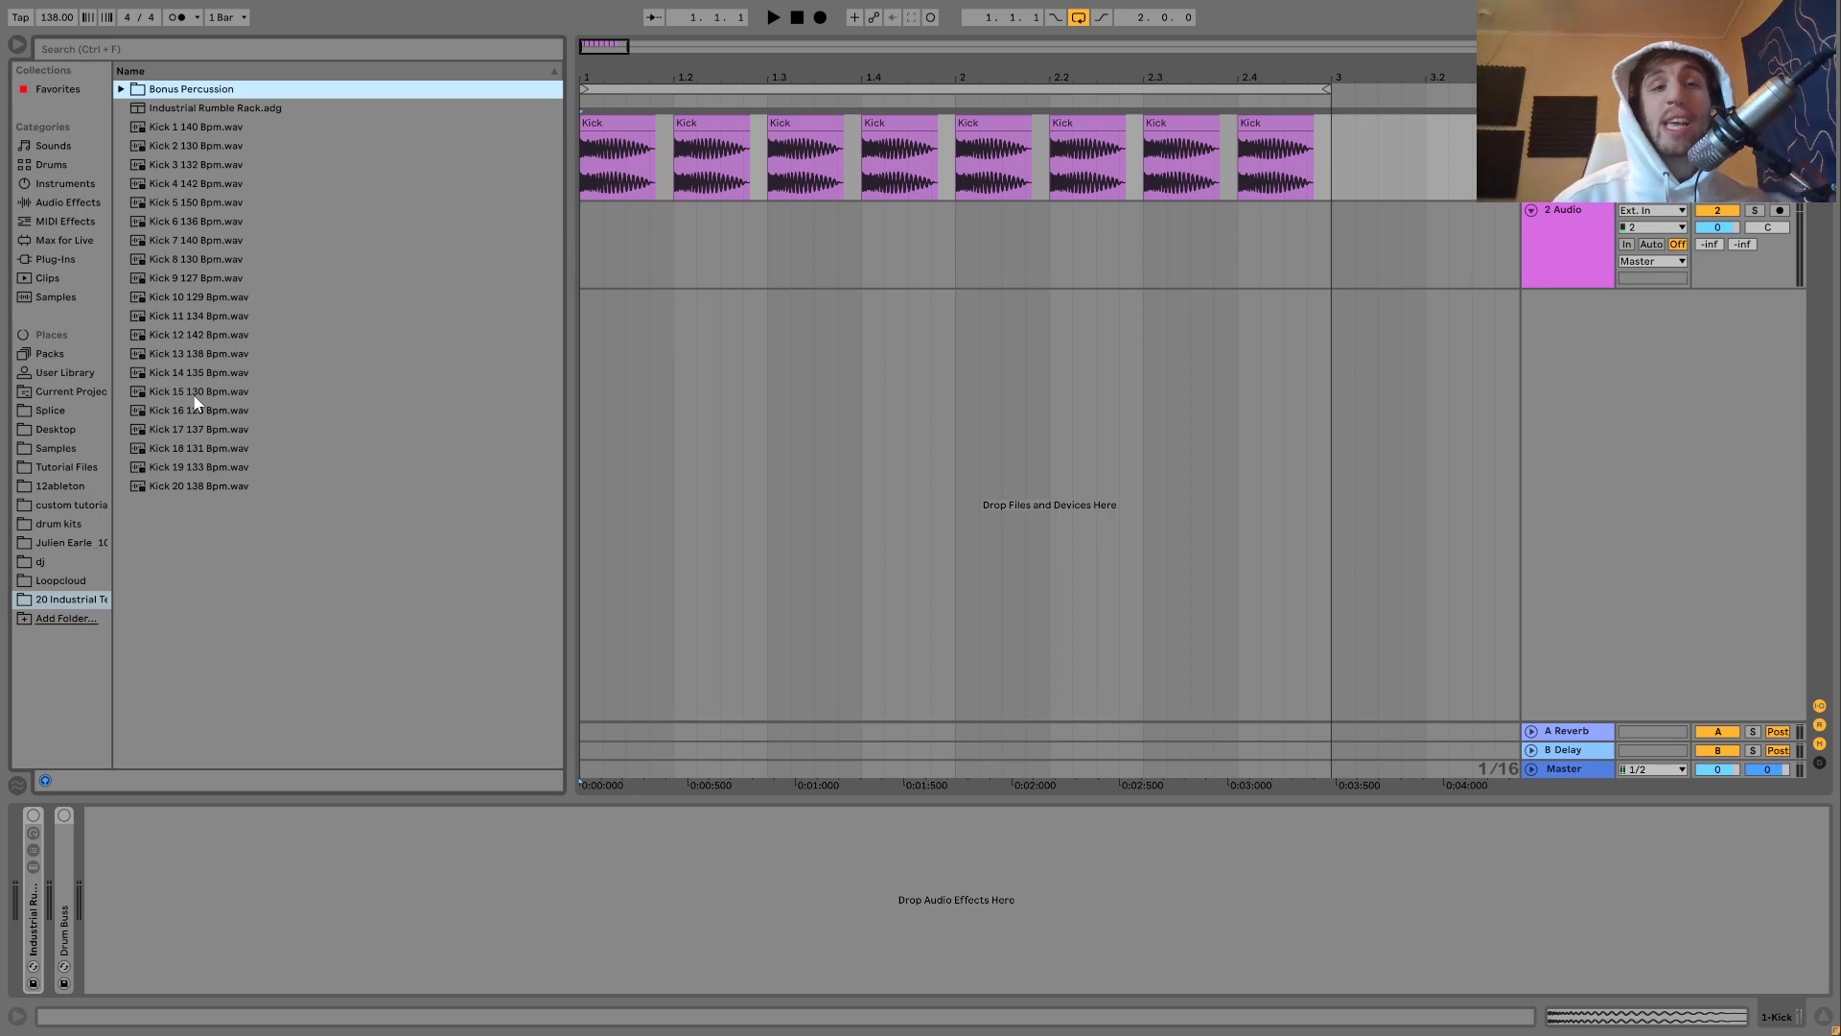
pyautogui.press('Right')
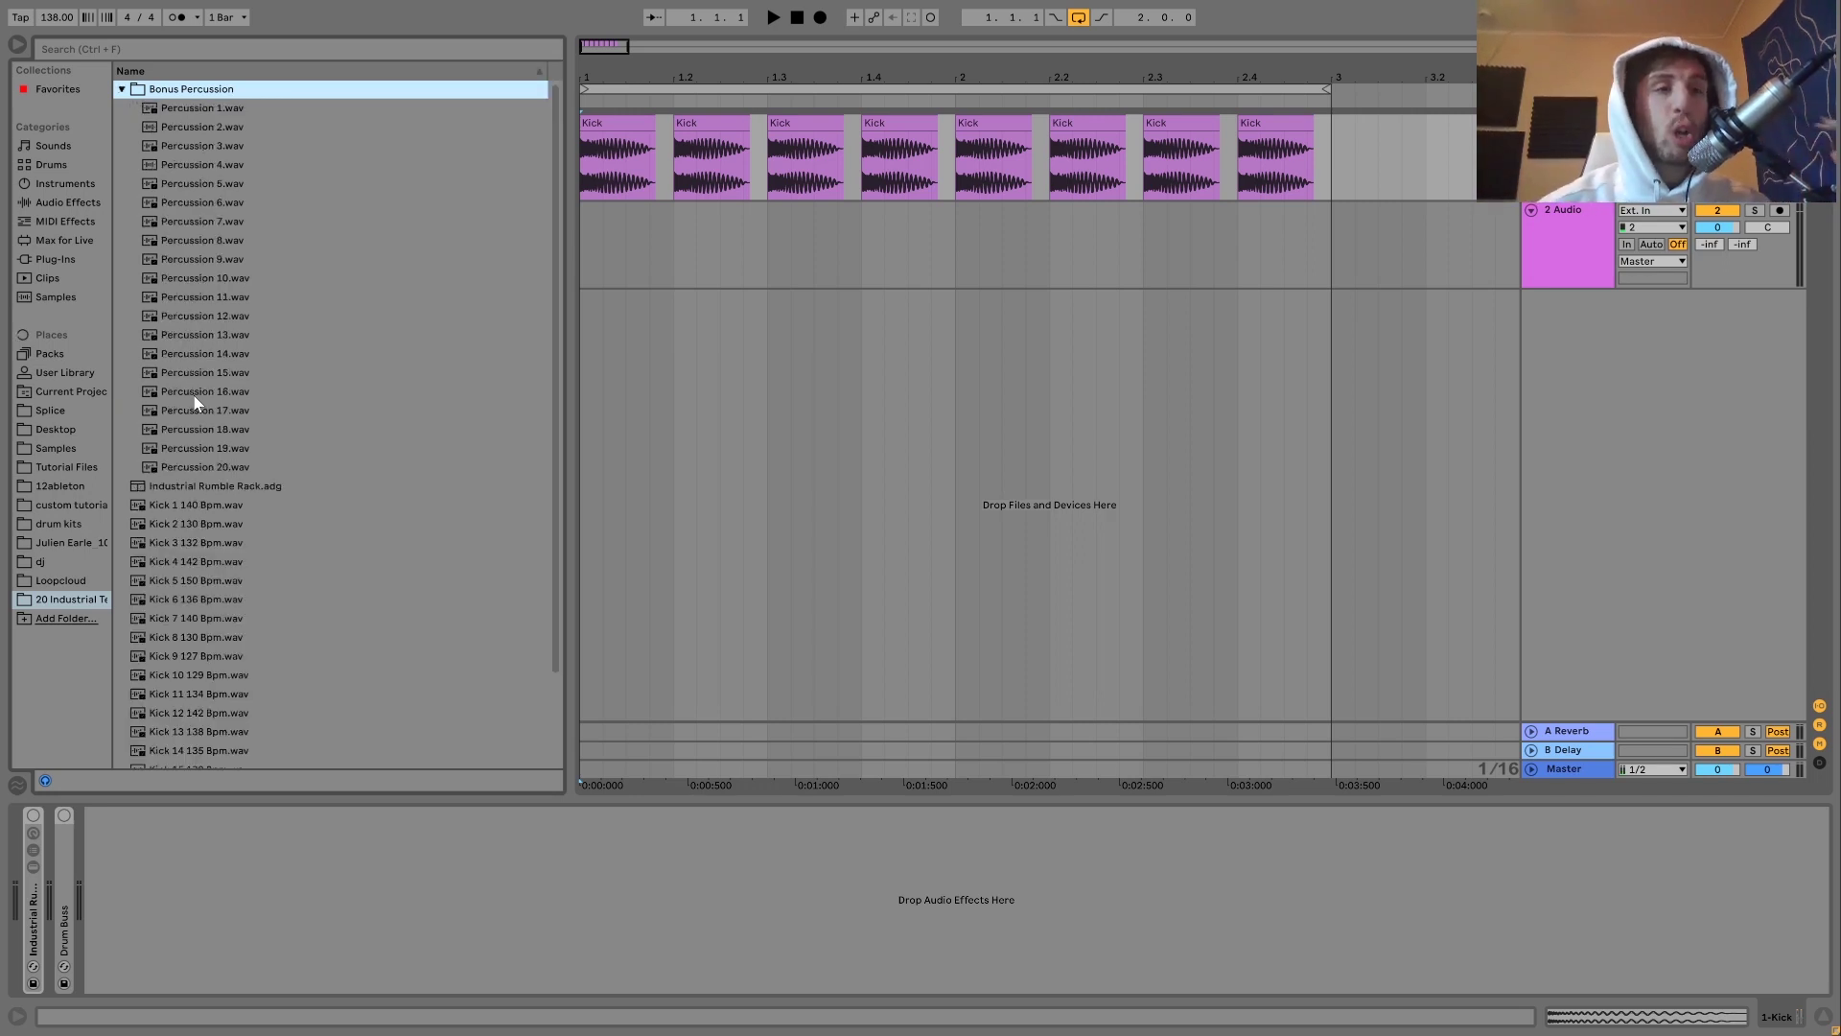
pyautogui.click(189, 375)
pyautogui.press('Up')
pyautogui.press('Up')
pyautogui.press('Up')
pyautogui.press('Up')
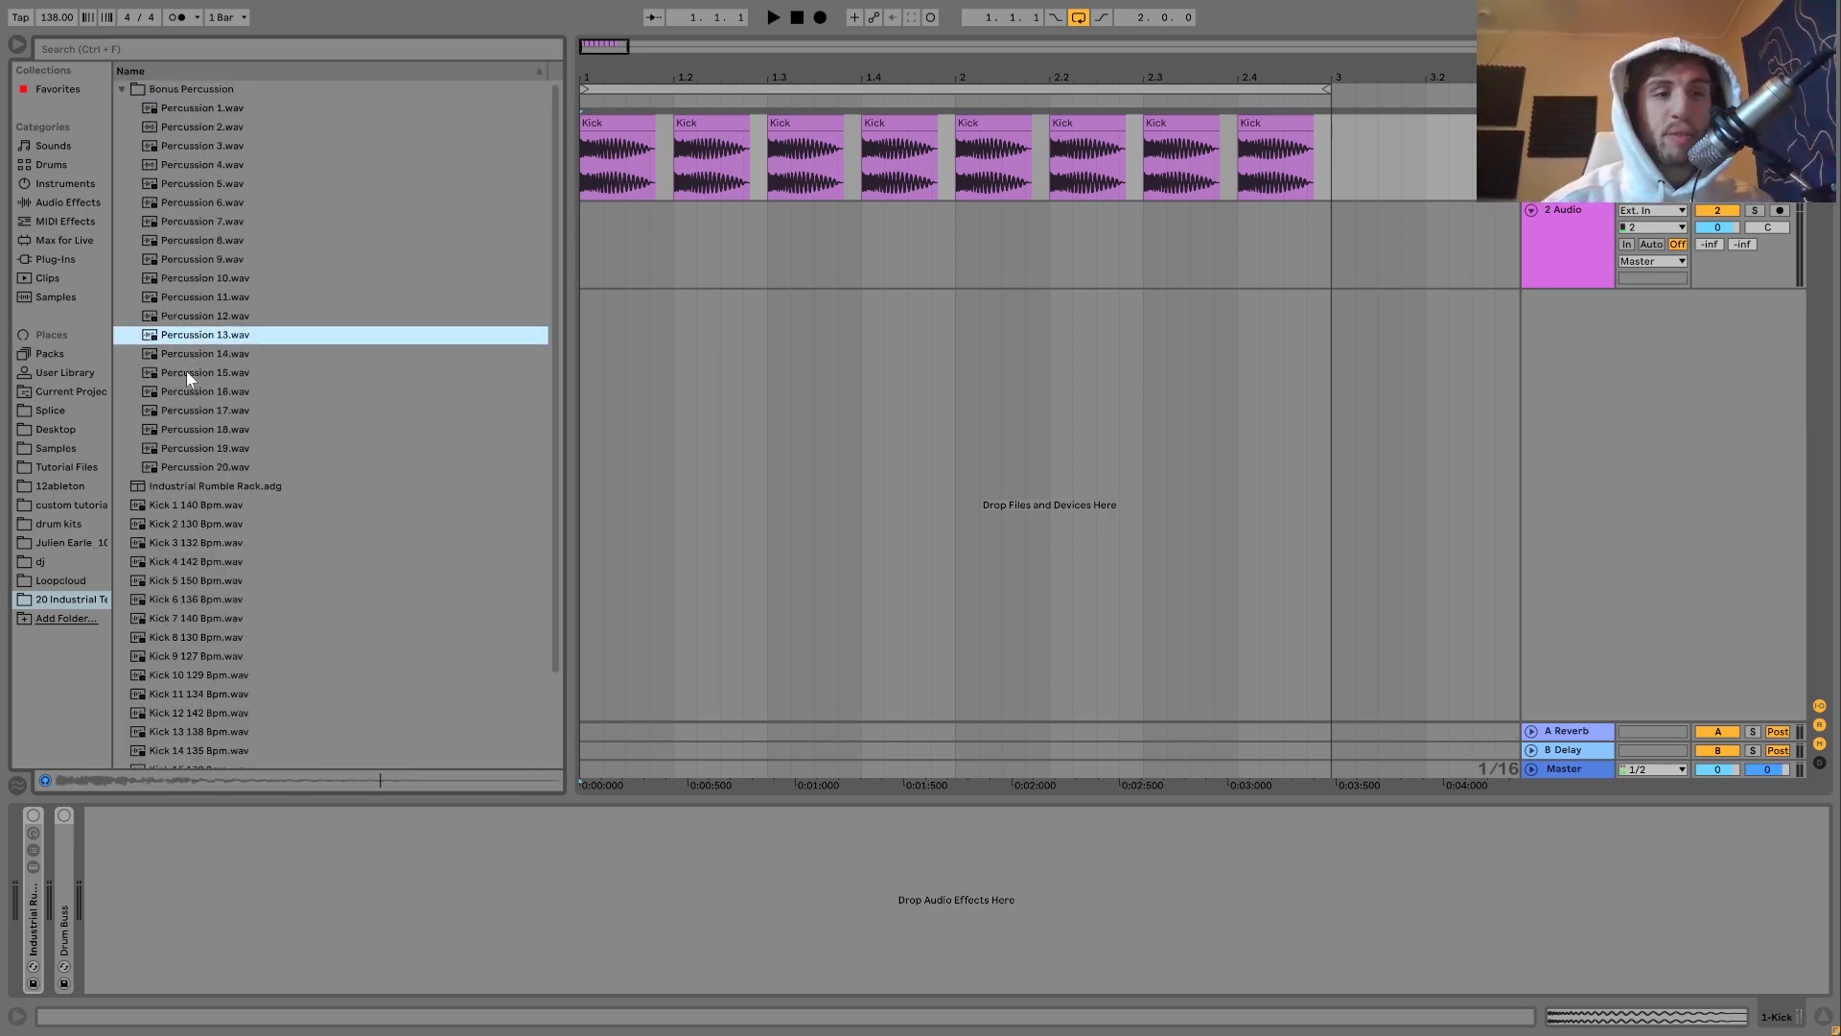
pyautogui.press('Left')
pyautogui.press('Left')
pyautogui.press('Down')
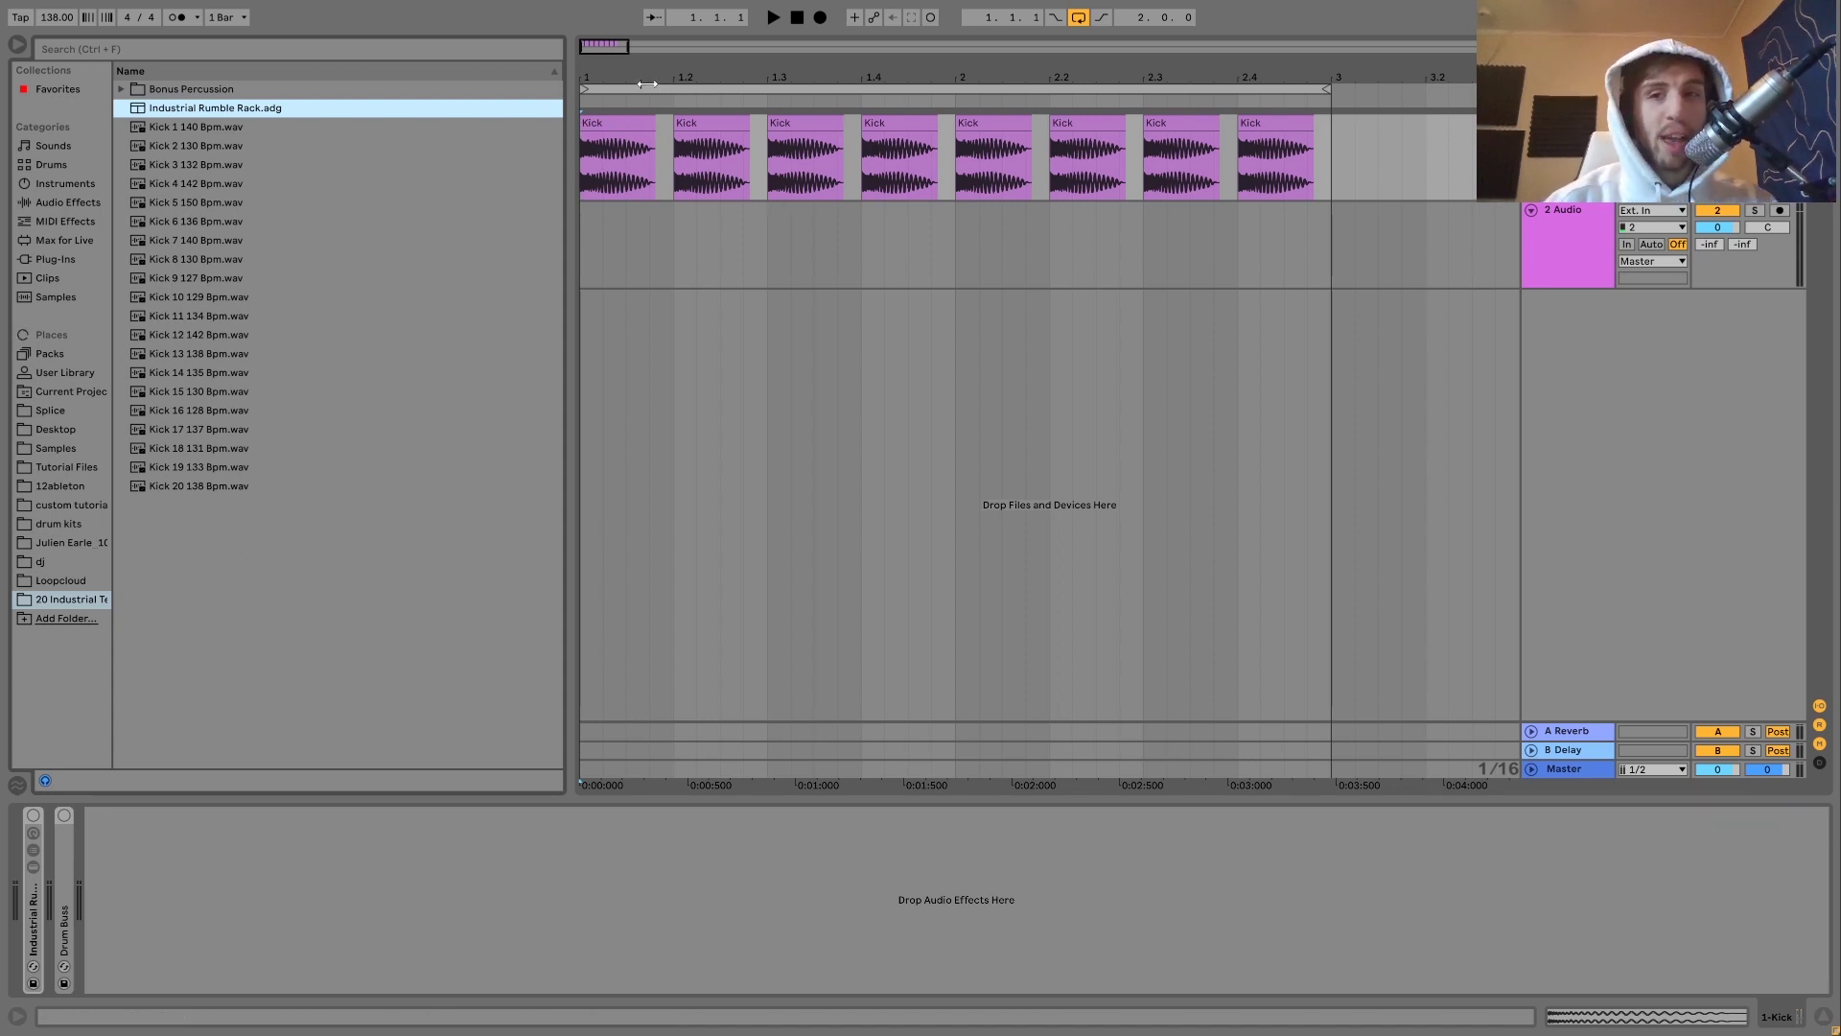
# Play and stop the kick loop four times to audition it
pyautogui.press('space')
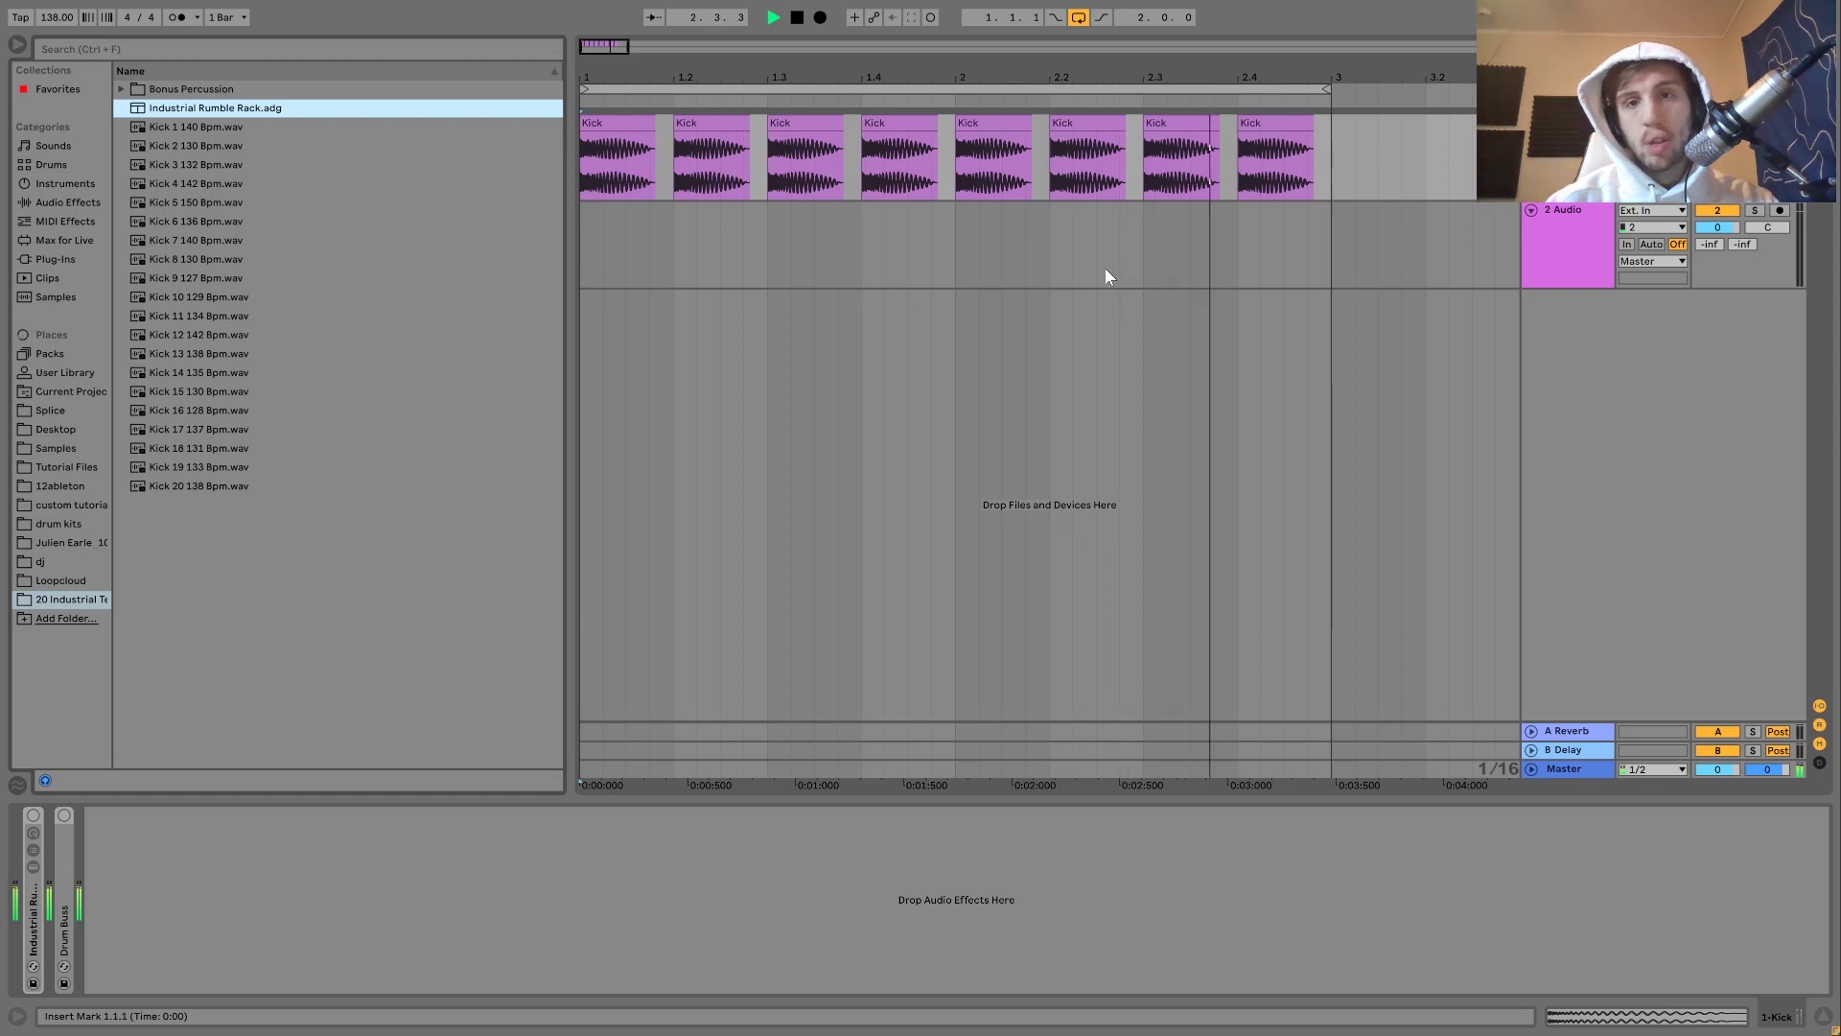
pyautogui.press('space')
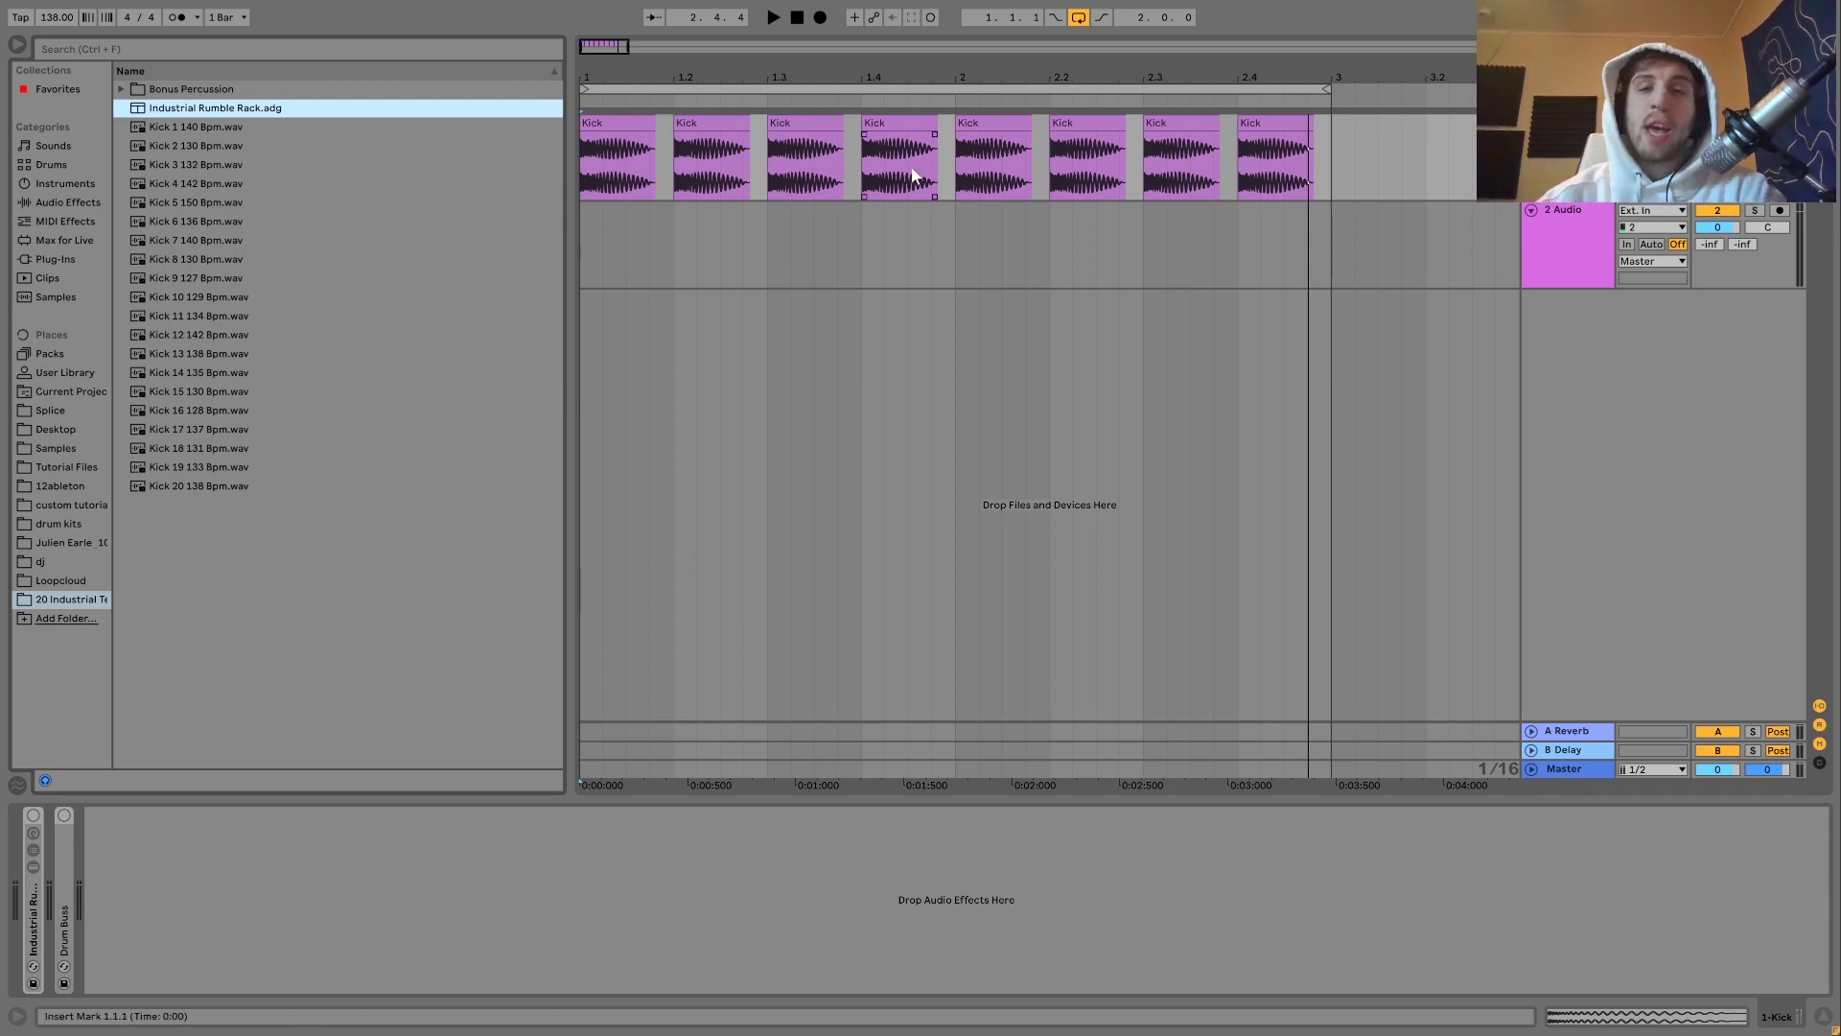
pyautogui.press('space')
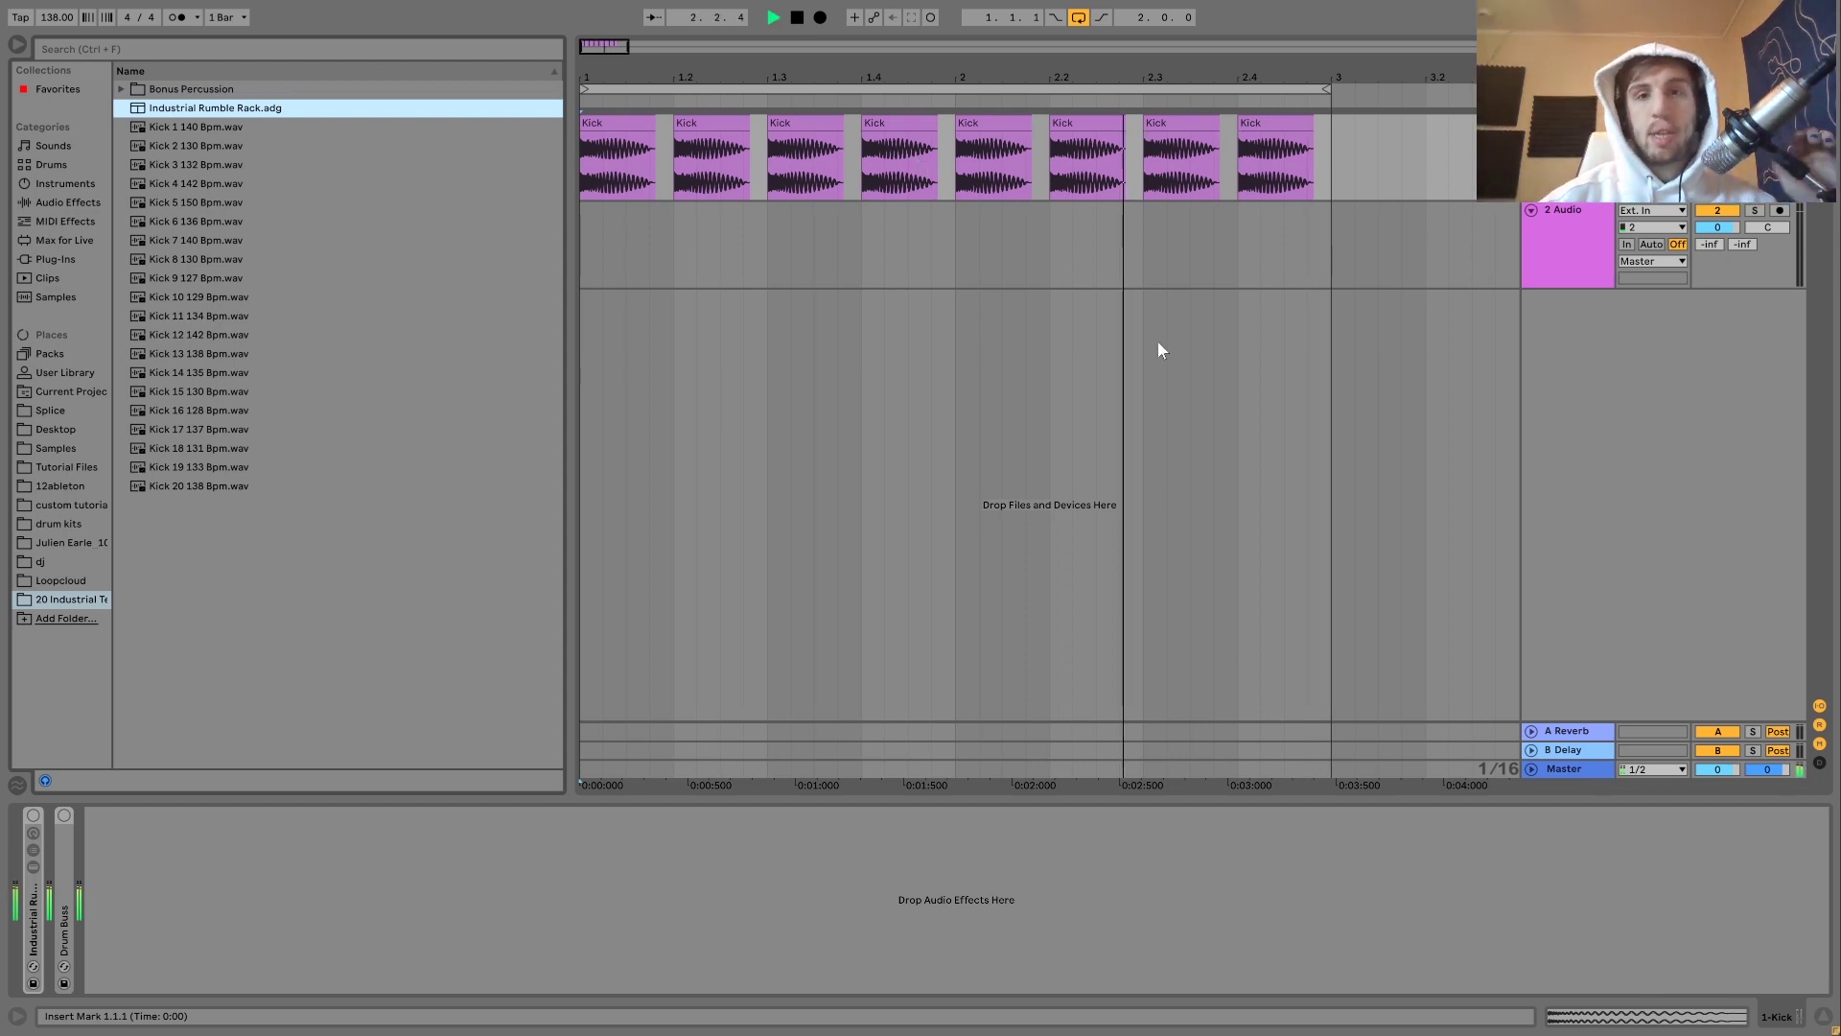
pyautogui.press('space')
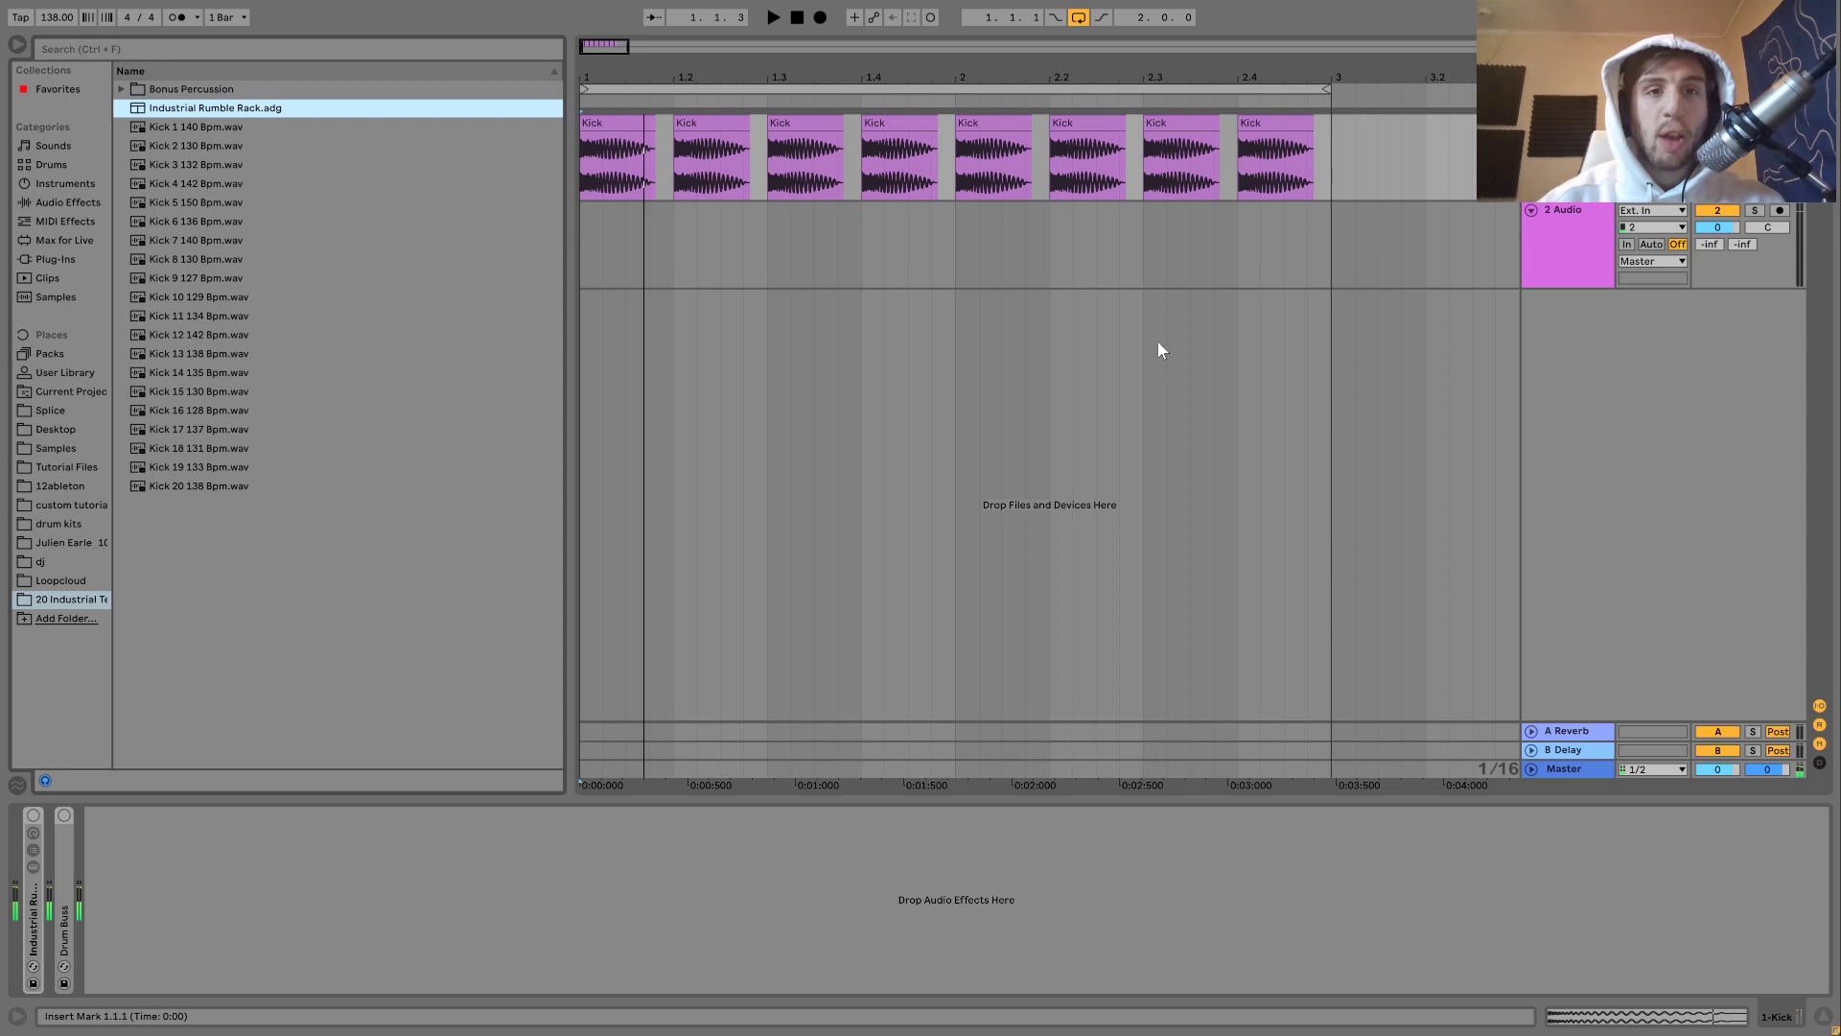
pyautogui.press('space')
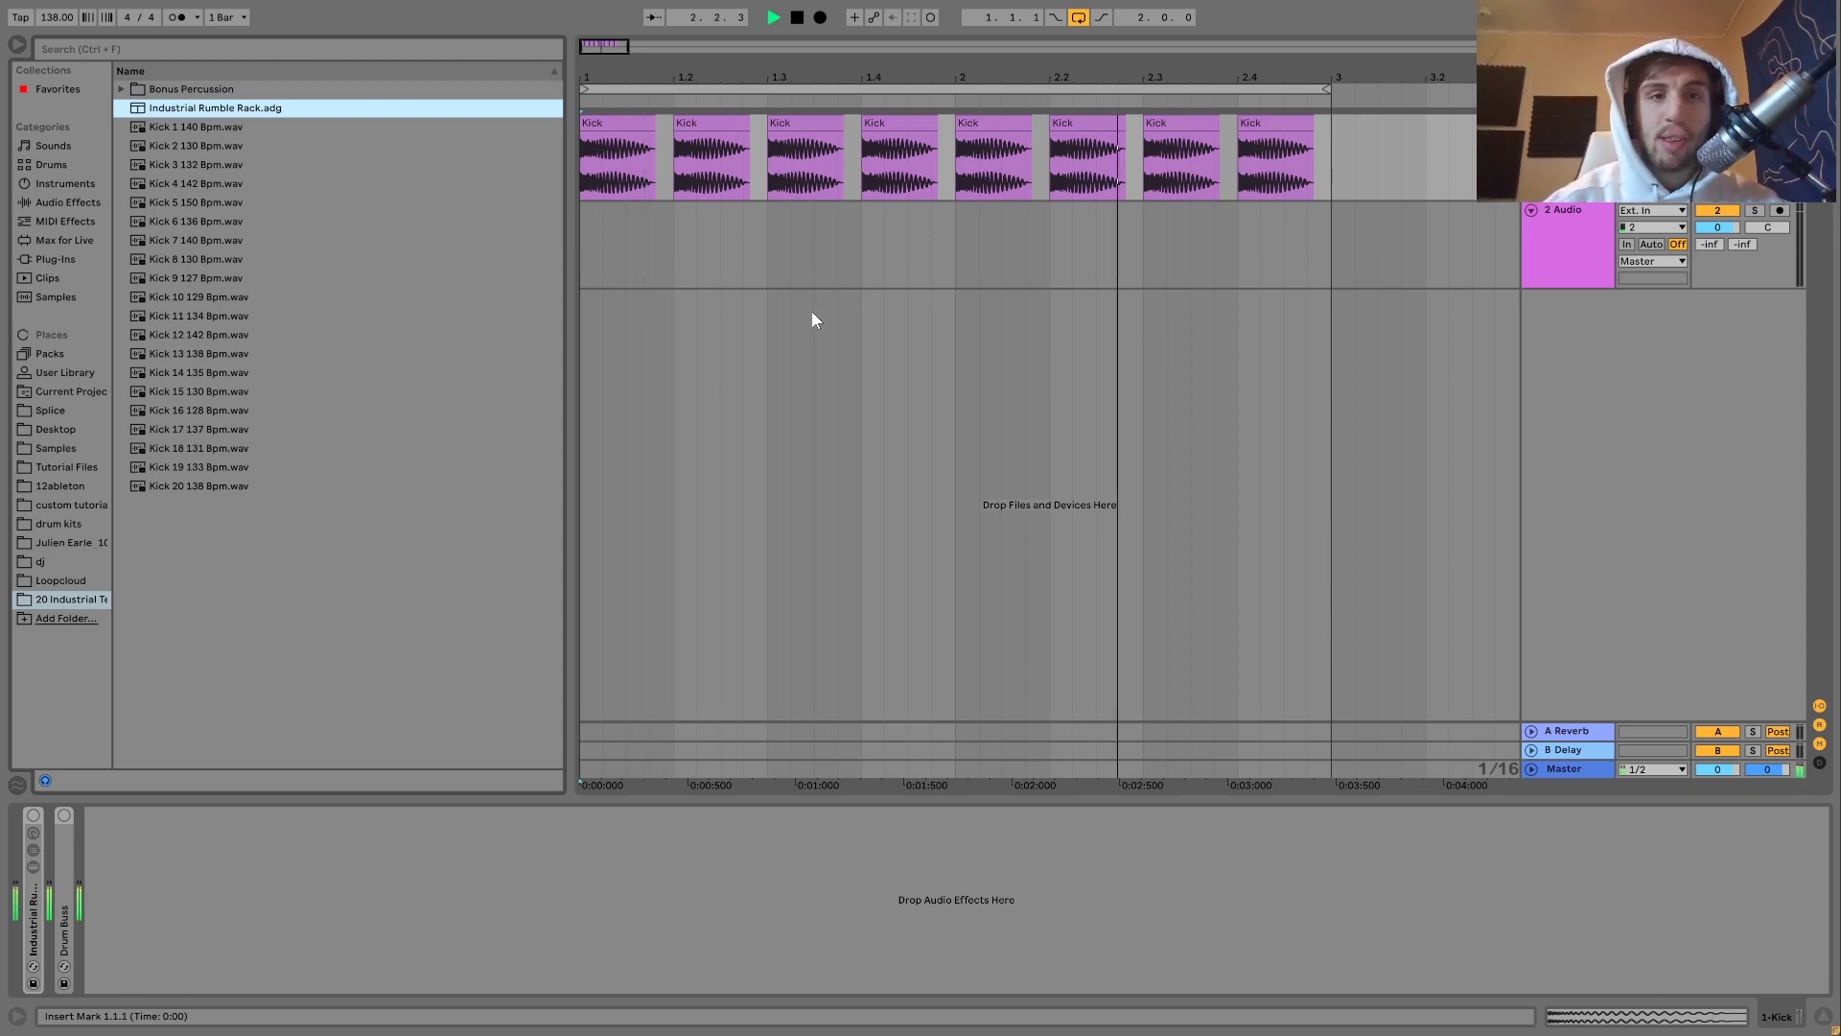
pyautogui.press('space')
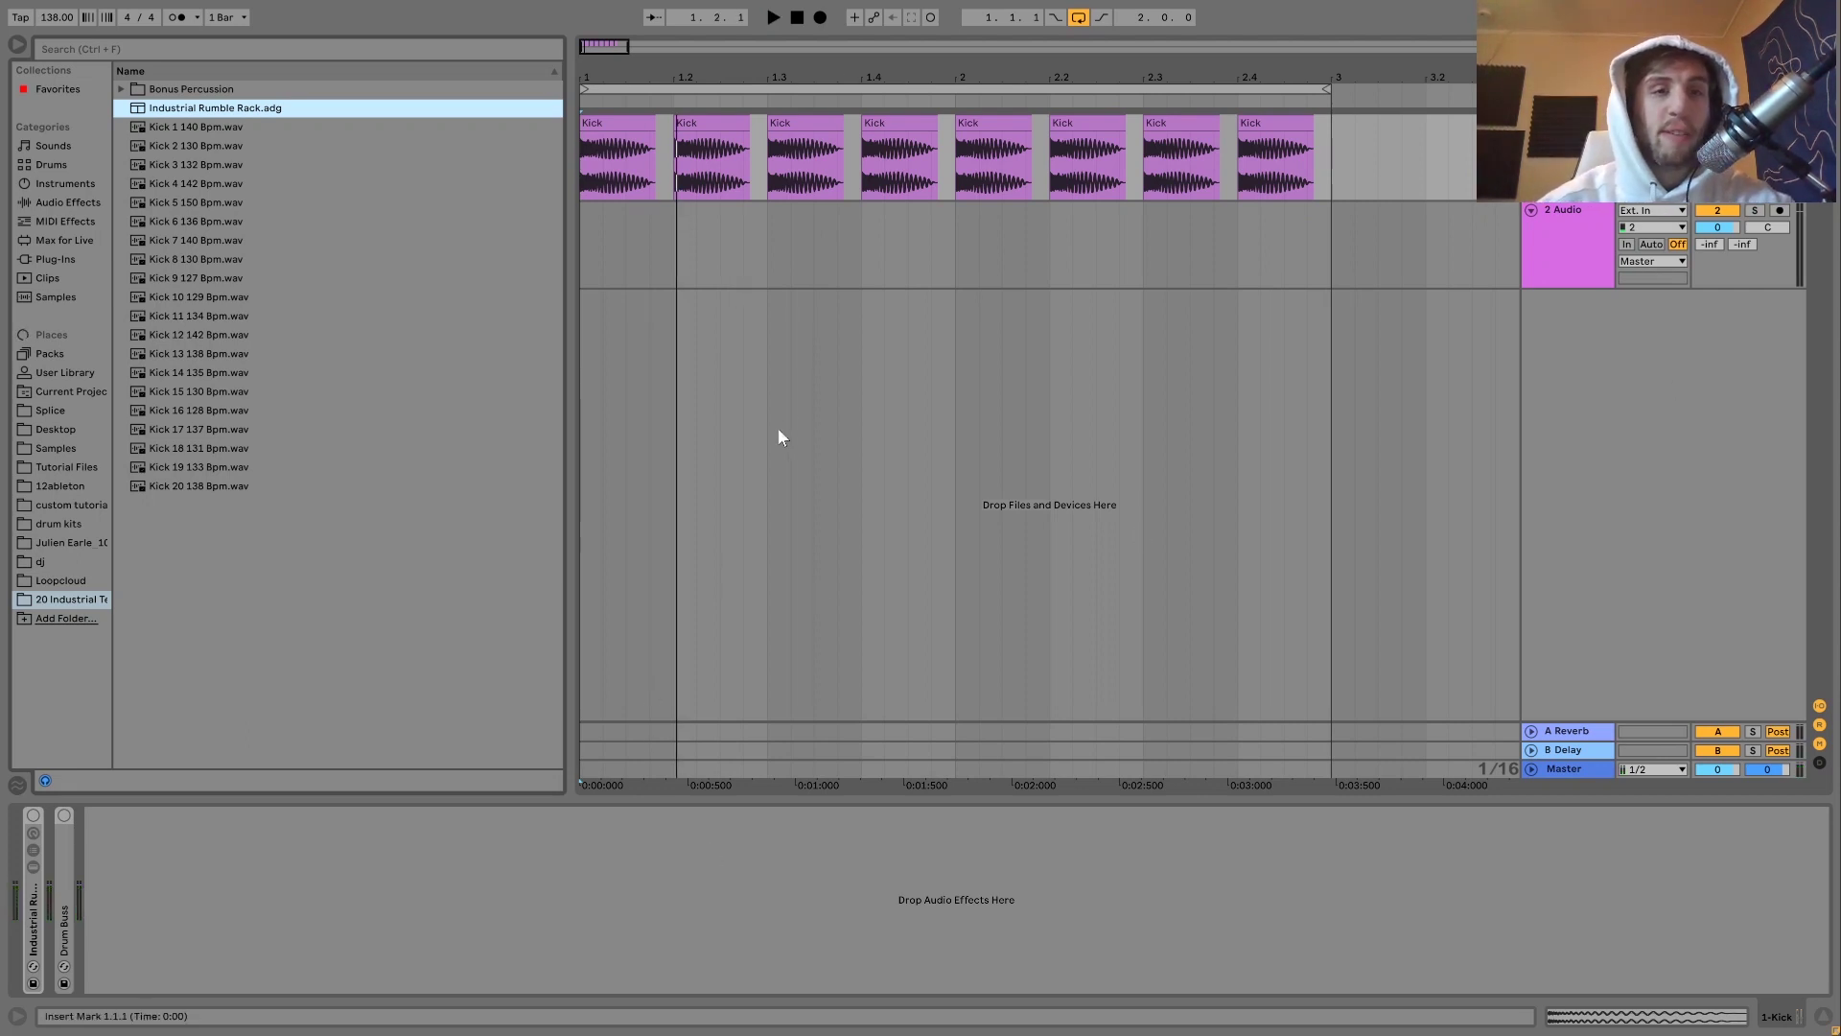
pyautogui.press('space')
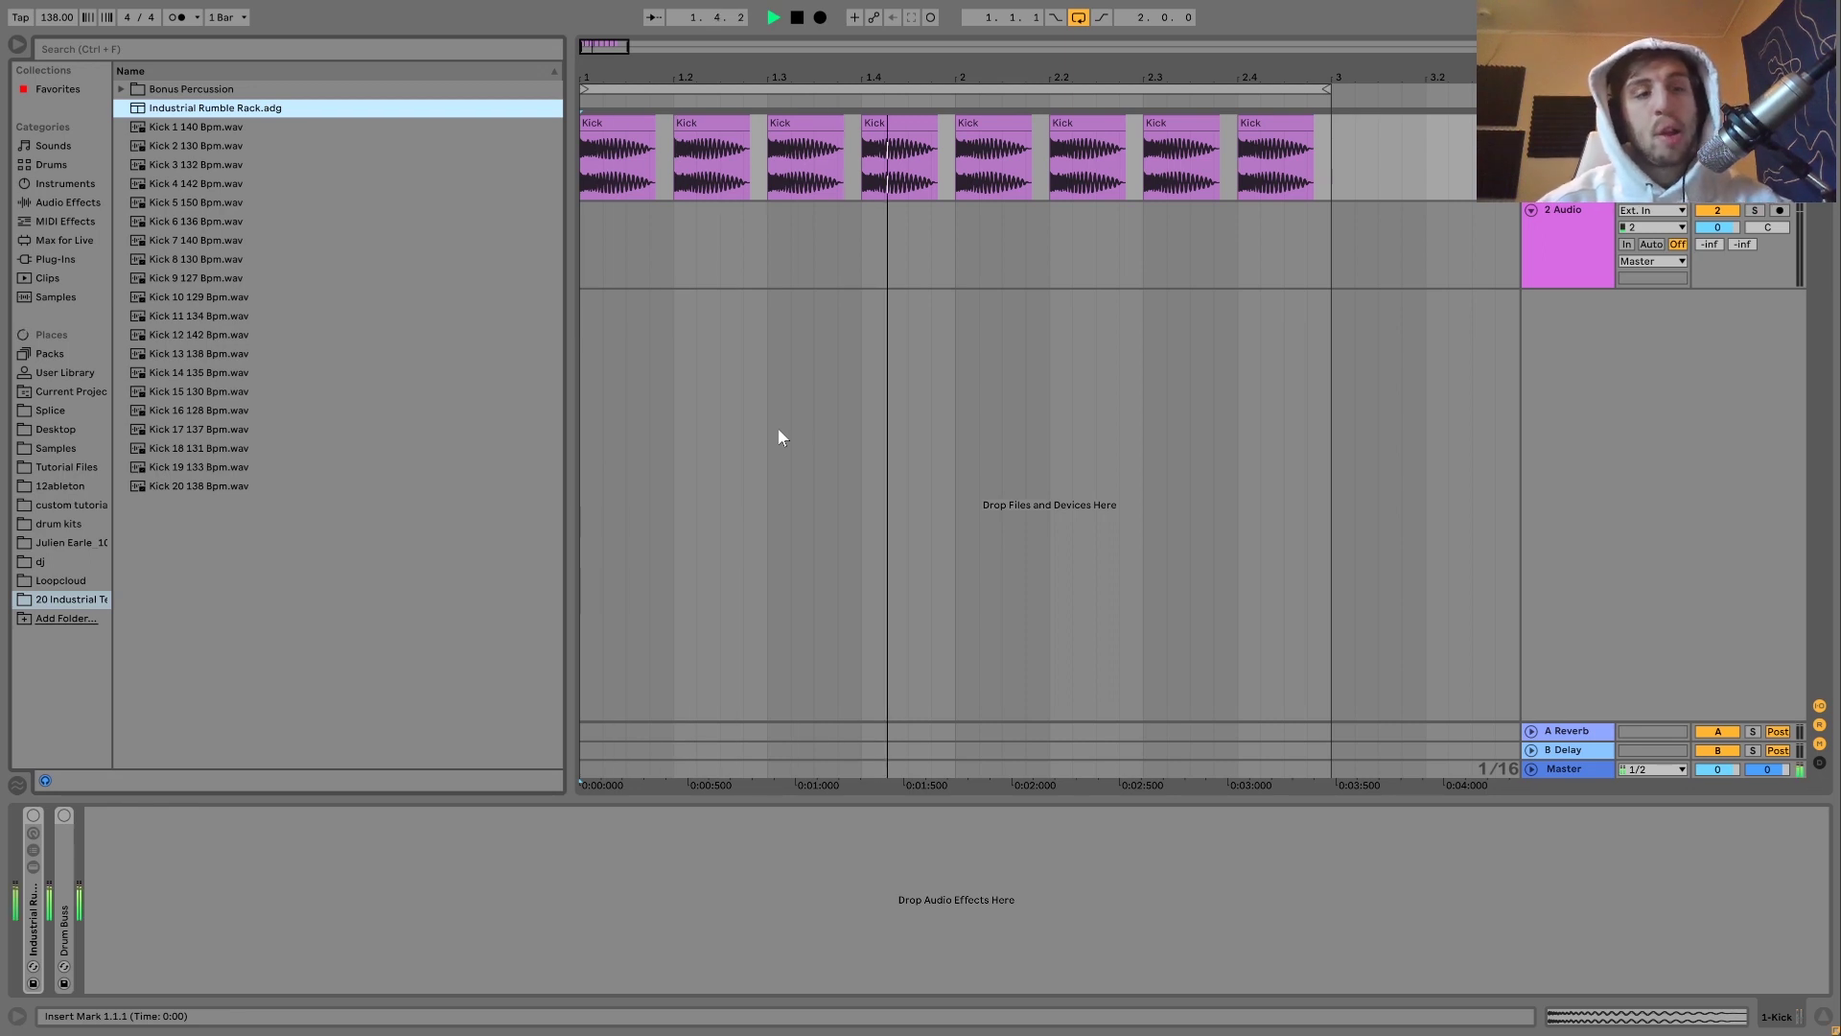
pyautogui.press('space')
# Expand the Industrial Rumble Rack, switch it on and start playback
pyautogui.doubleClick(38, 917)
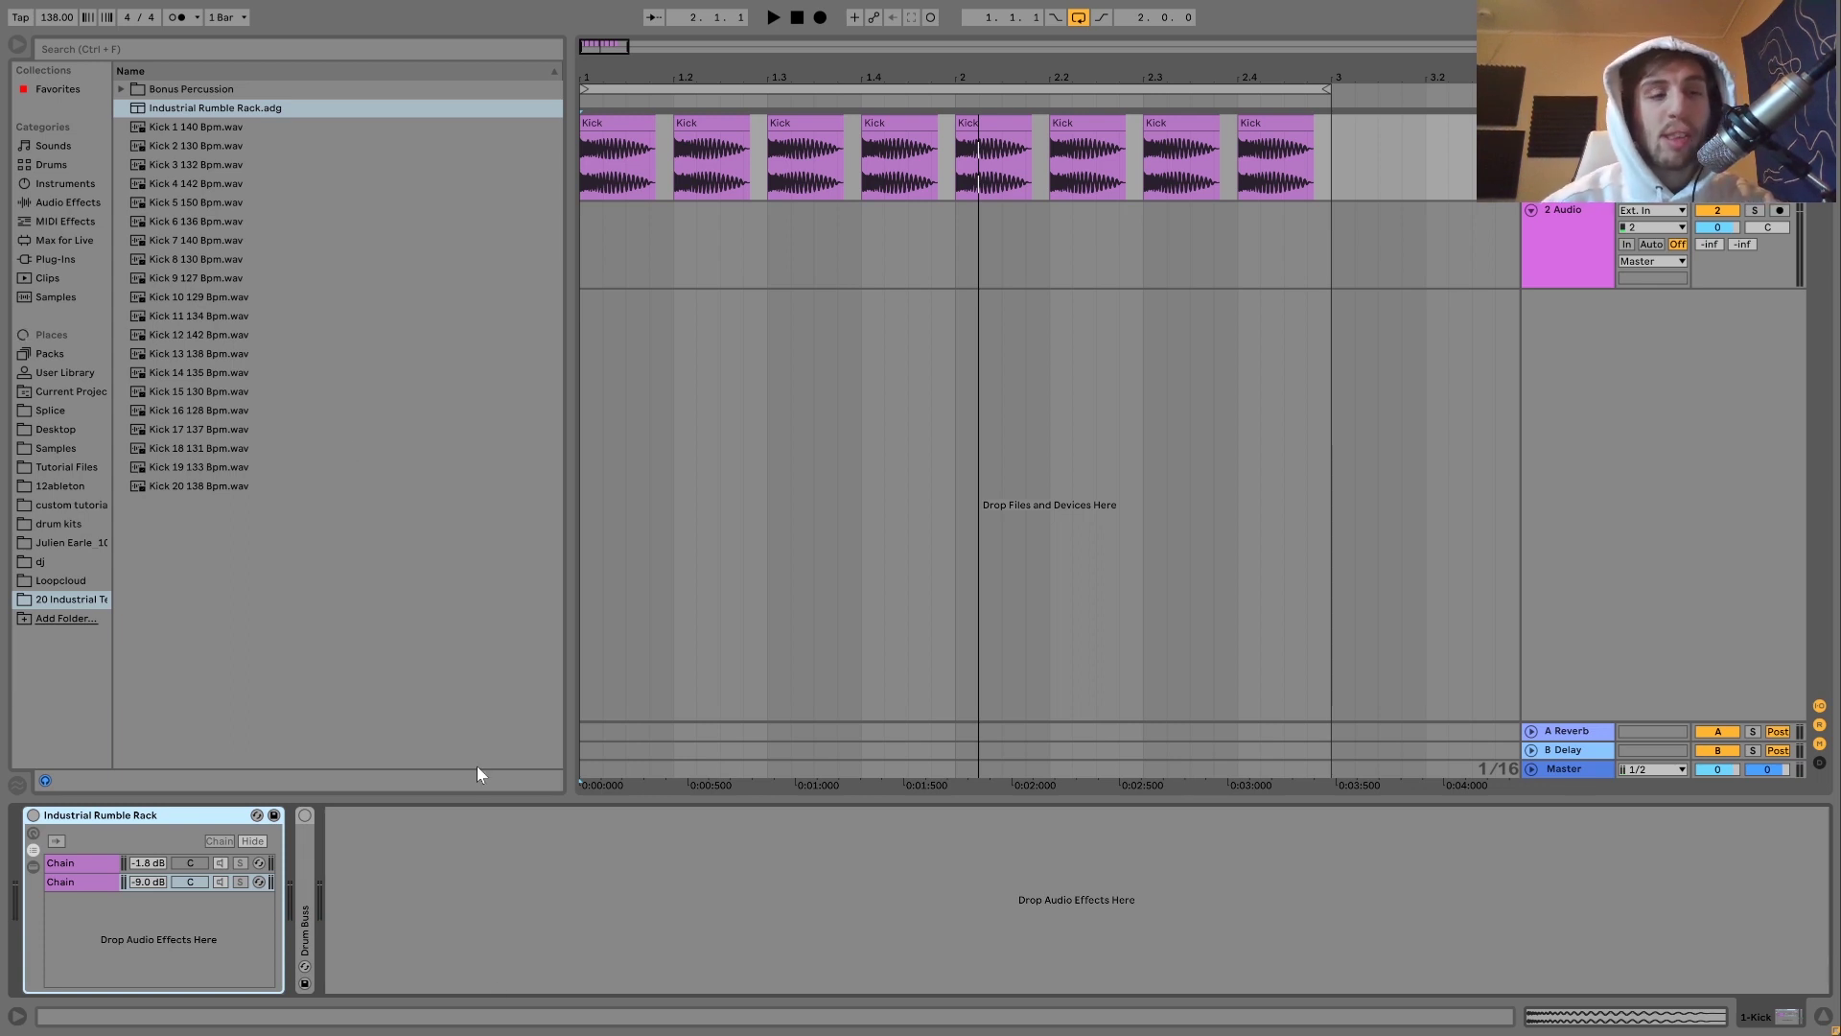
pyautogui.click(33, 816)
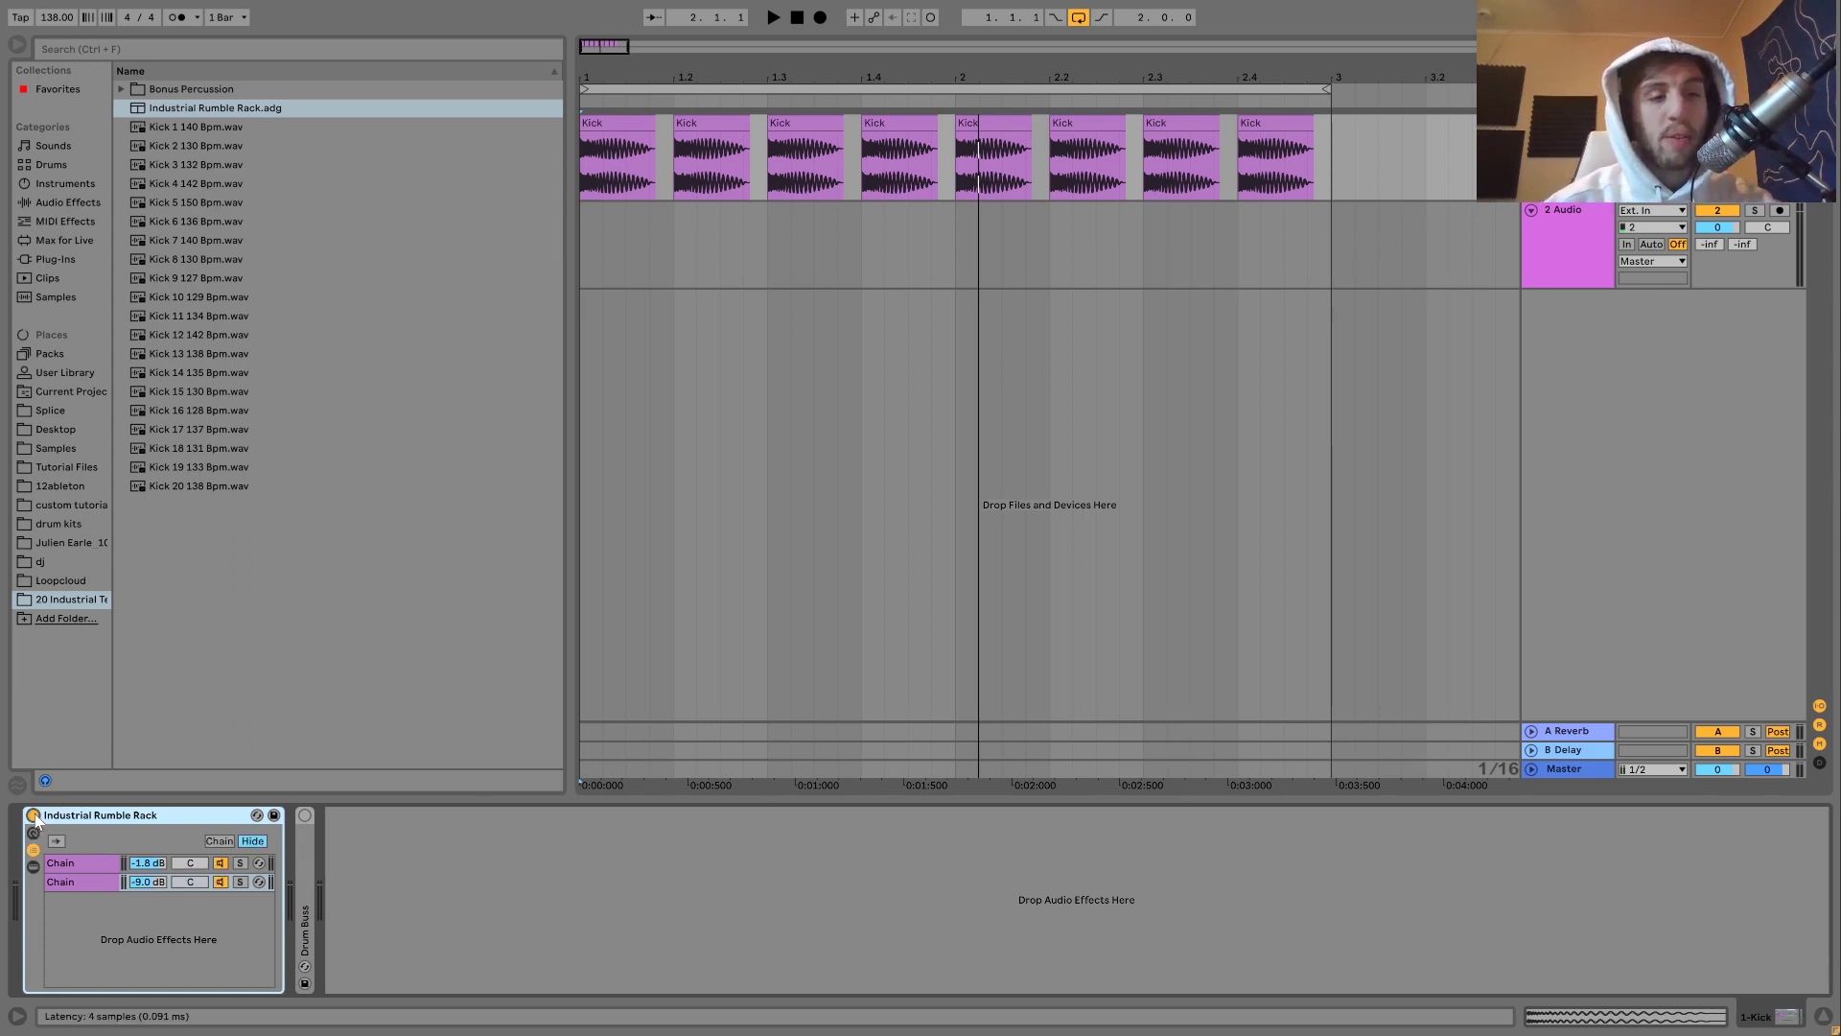
pyautogui.press('space')
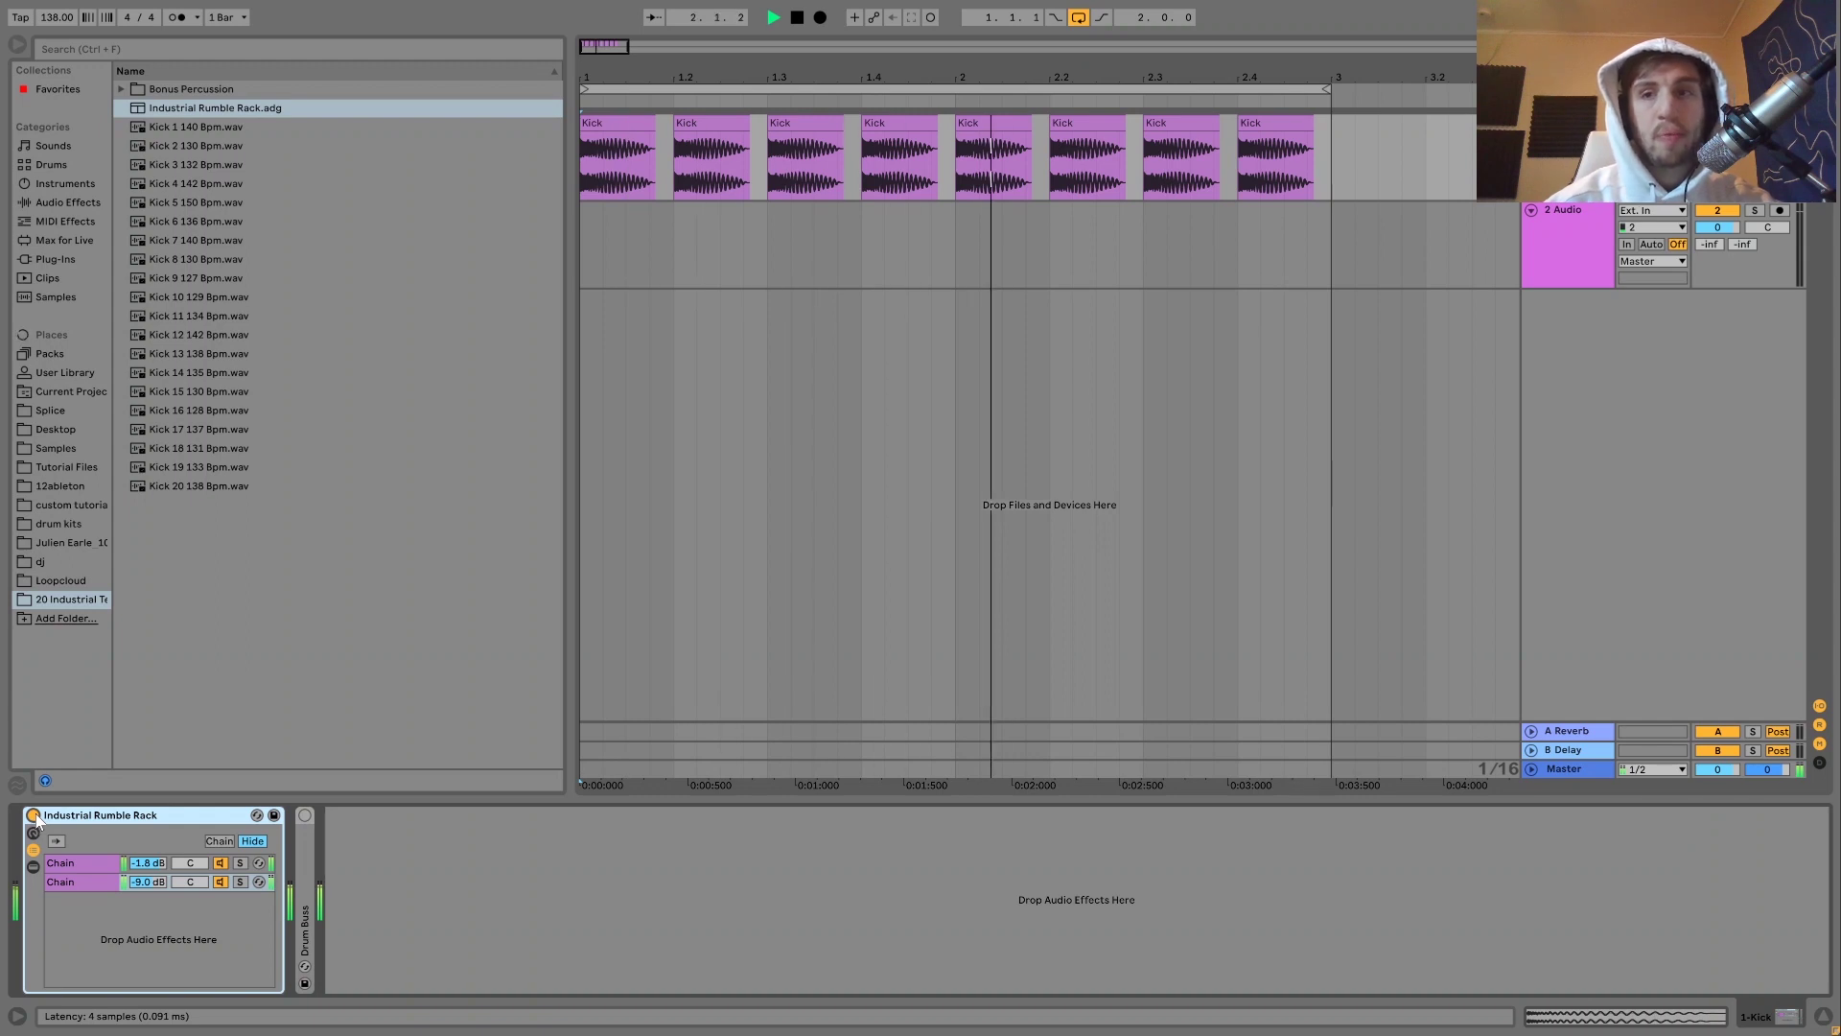
# Solo the rack's first chain, then the second chain, listening to each
pyautogui.click(65, 871)
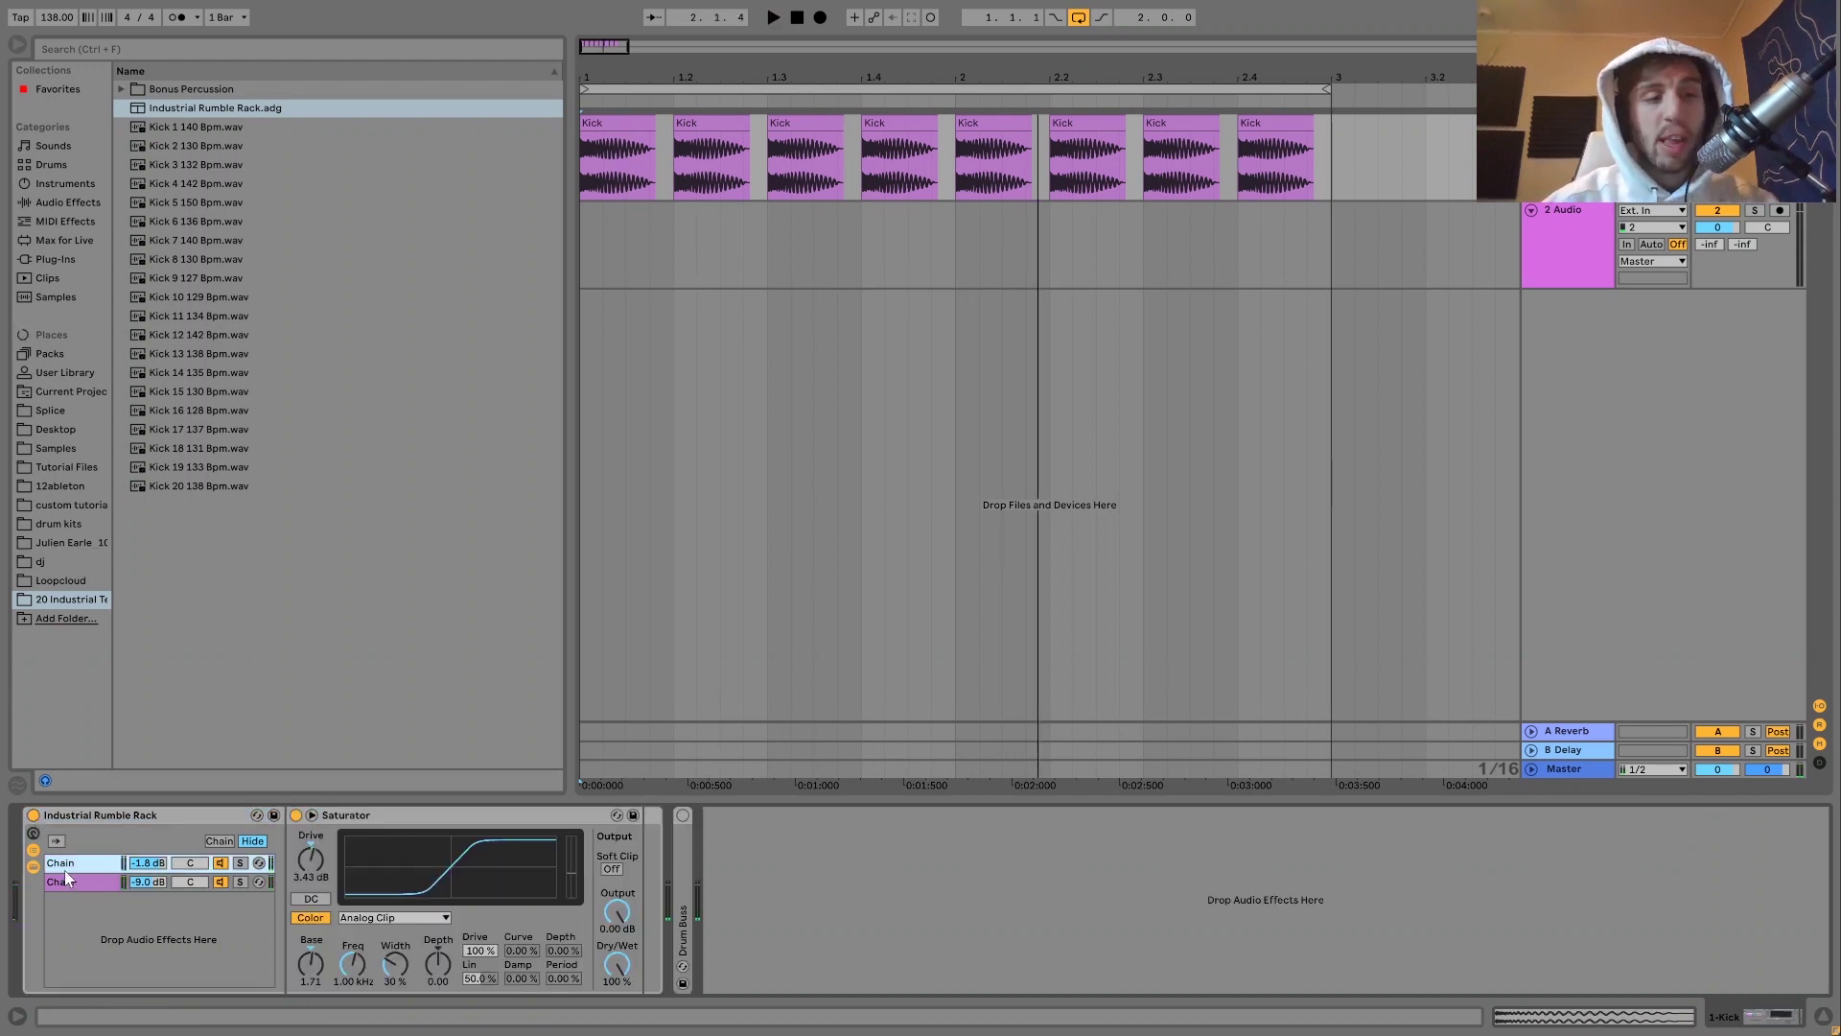
pyautogui.click(240, 862)
pyautogui.press('space')
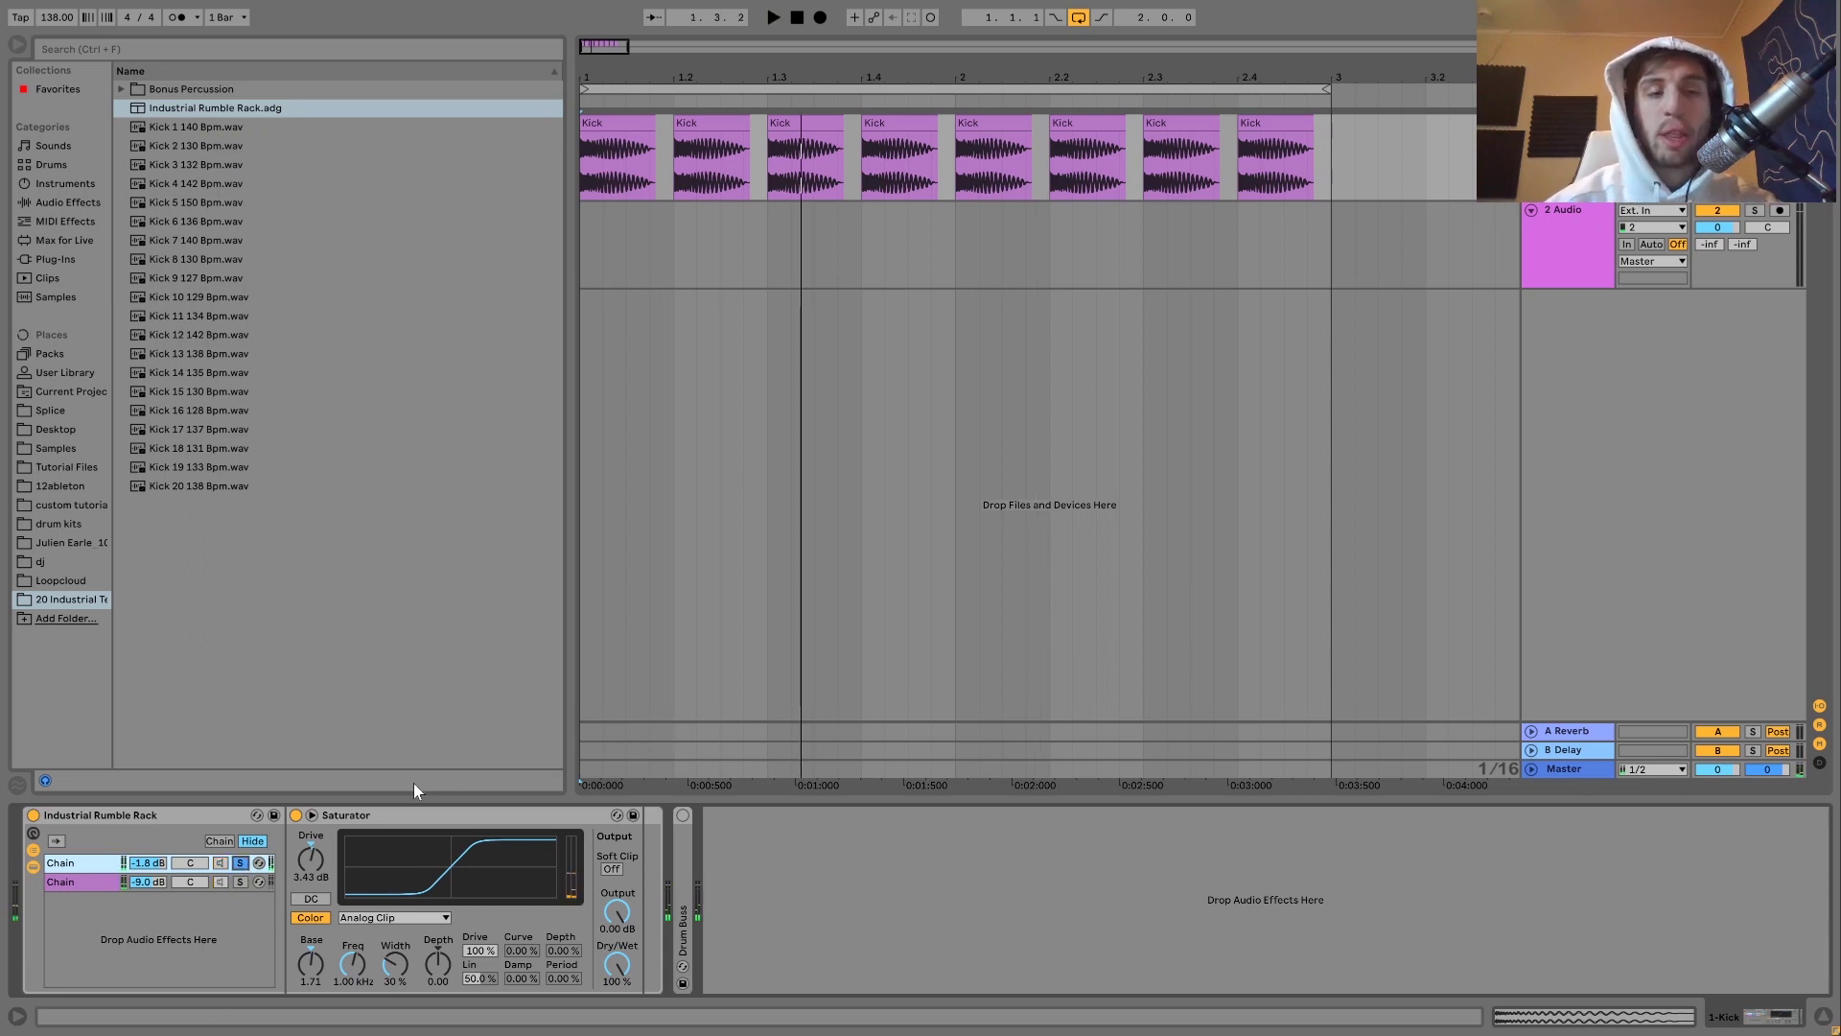
pyautogui.press('space')
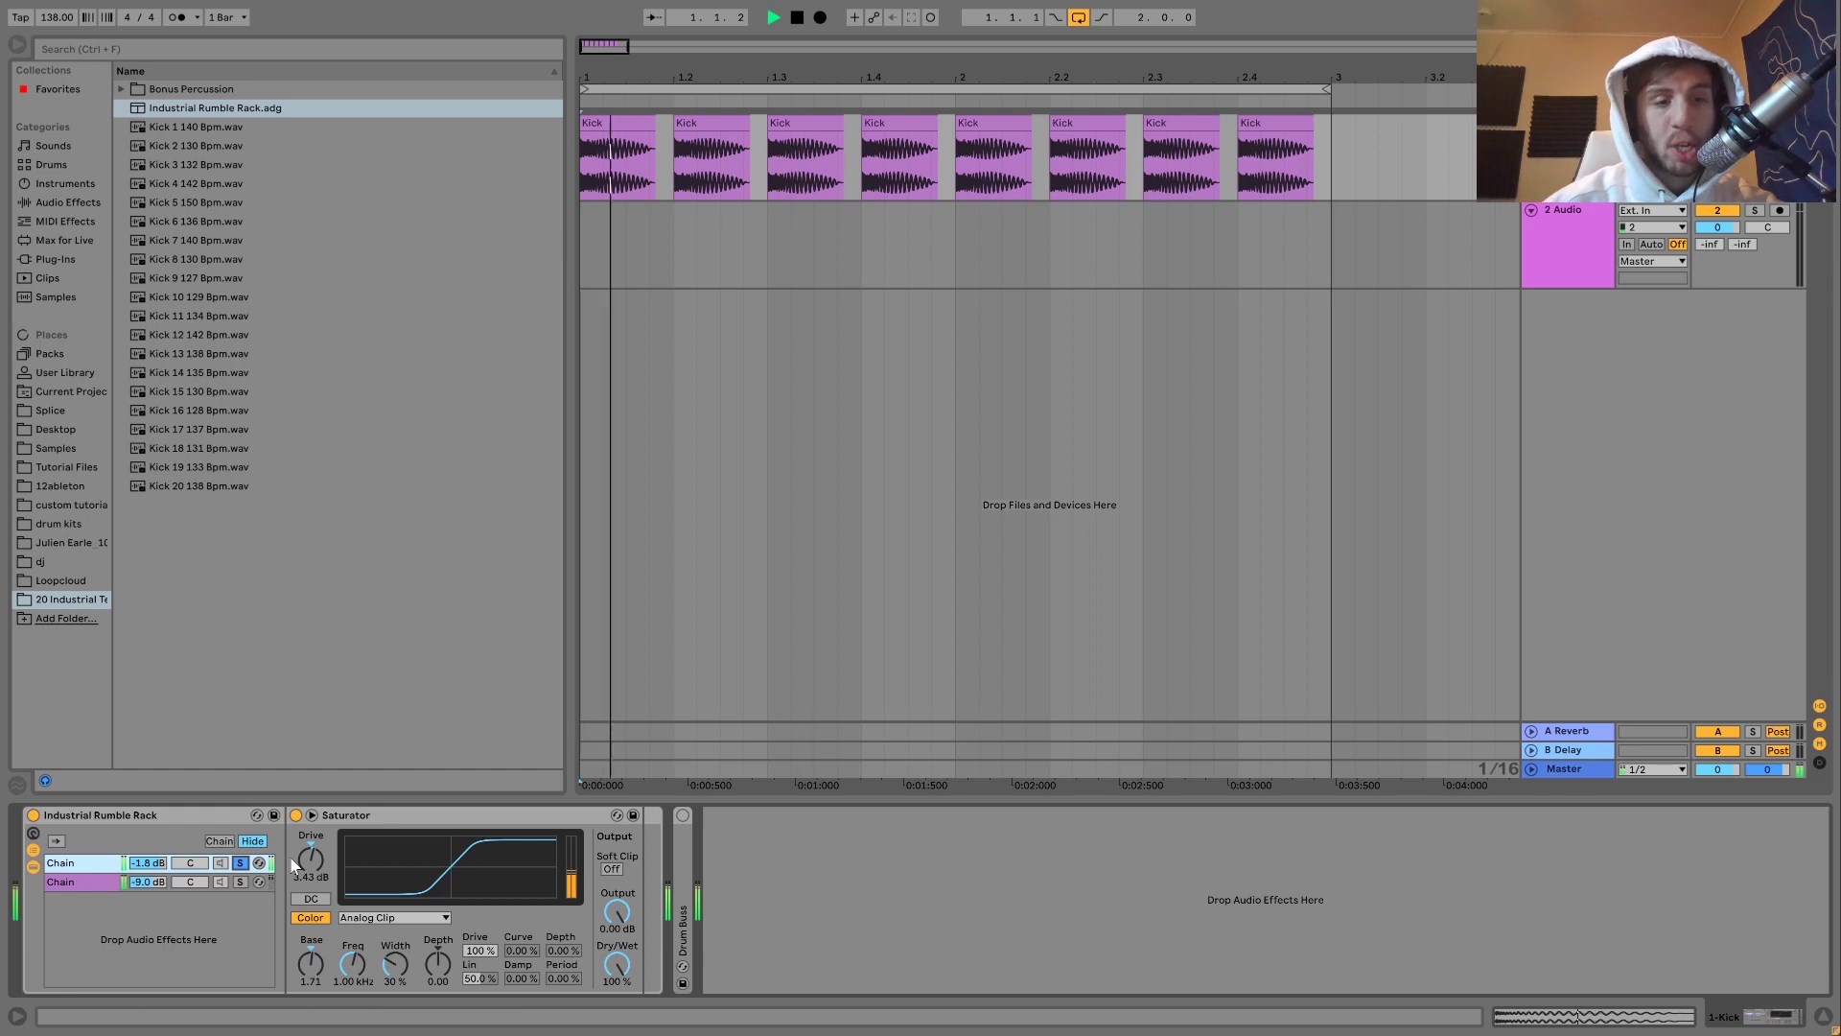
pyautogui.click(239, 882)
pyautogui.press('space')
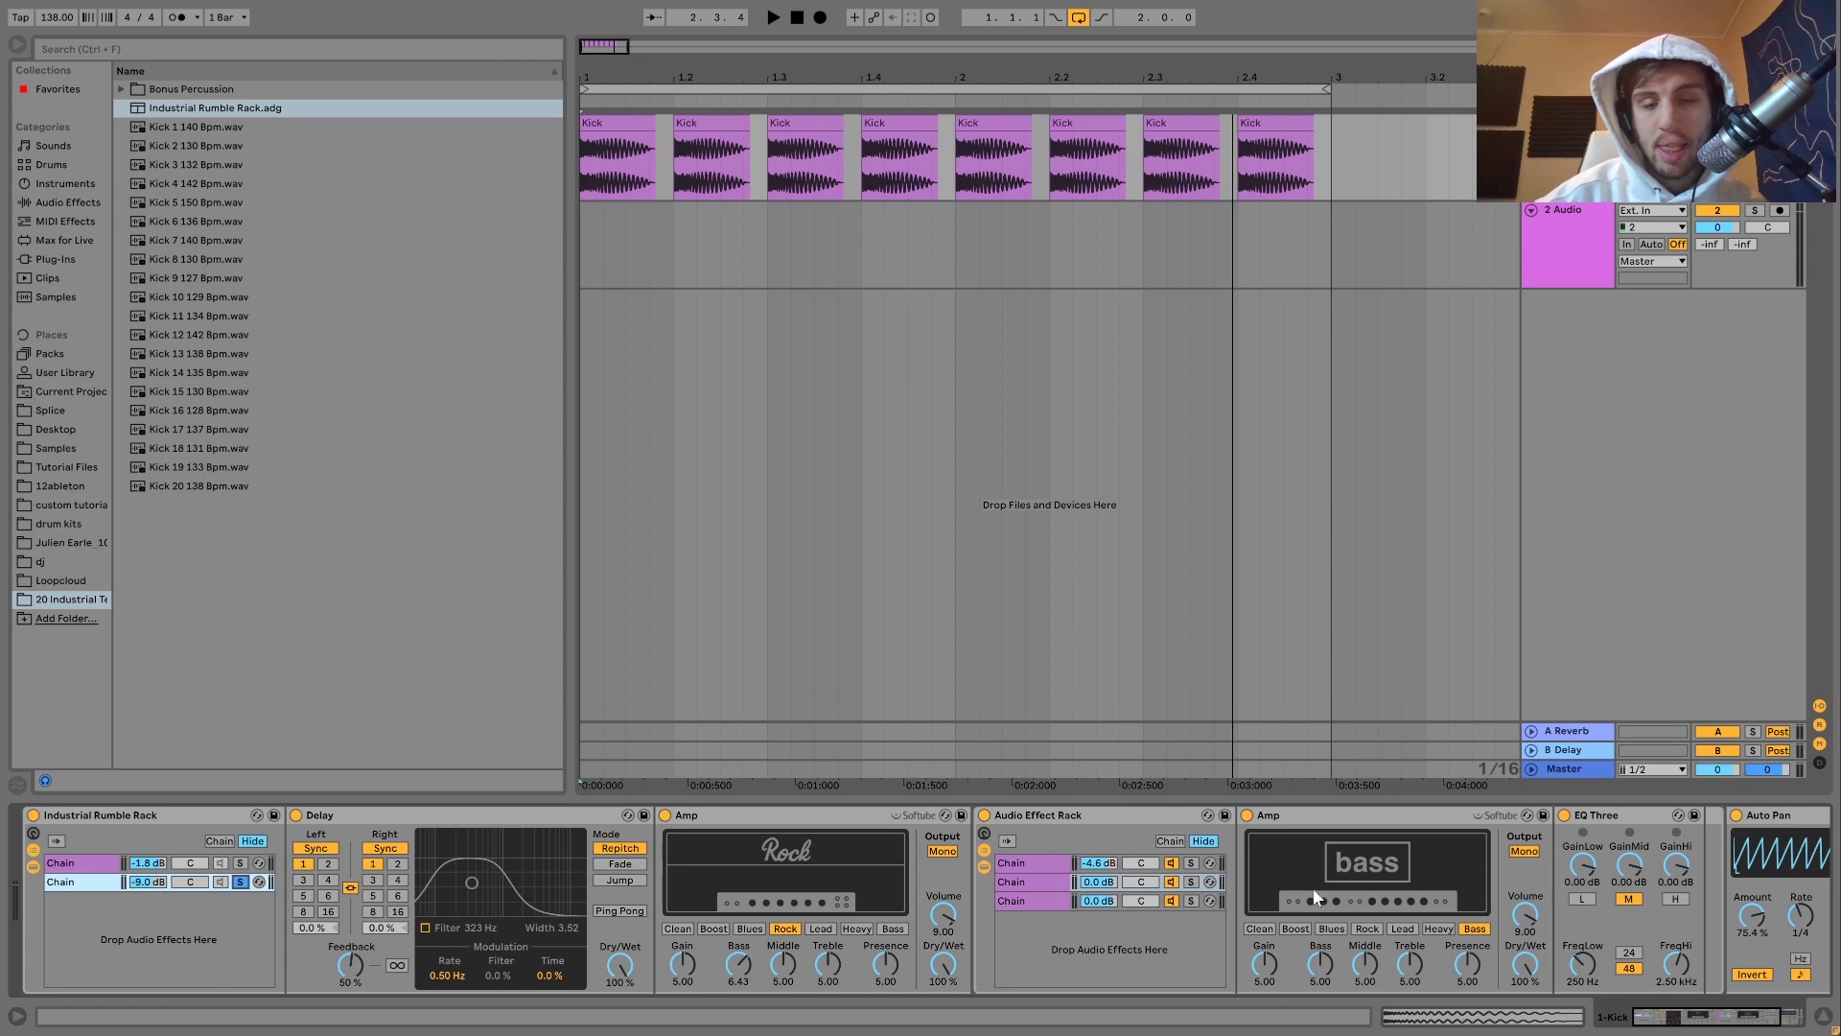
# Bypass the nested Audio Effect Rack, Rock amp and Auto Pan while the kick plays
pyautogui.press('space')
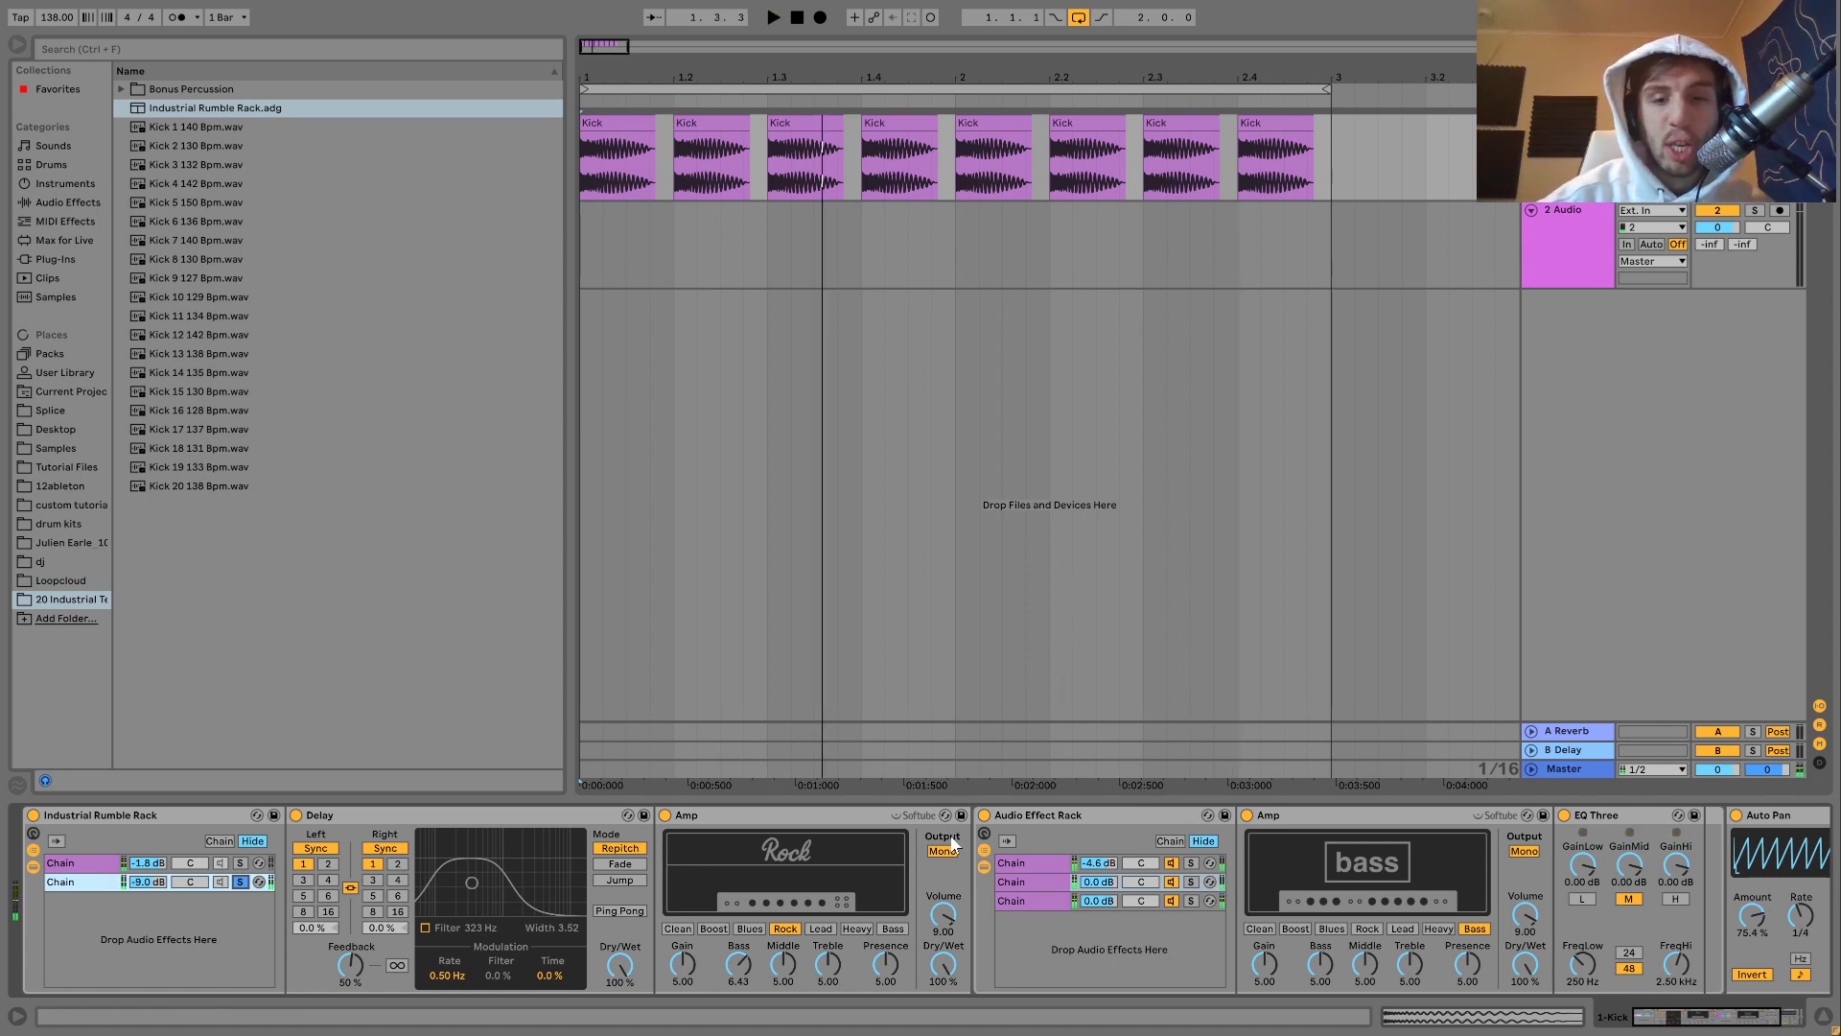
pyautogui.click(983, 815)
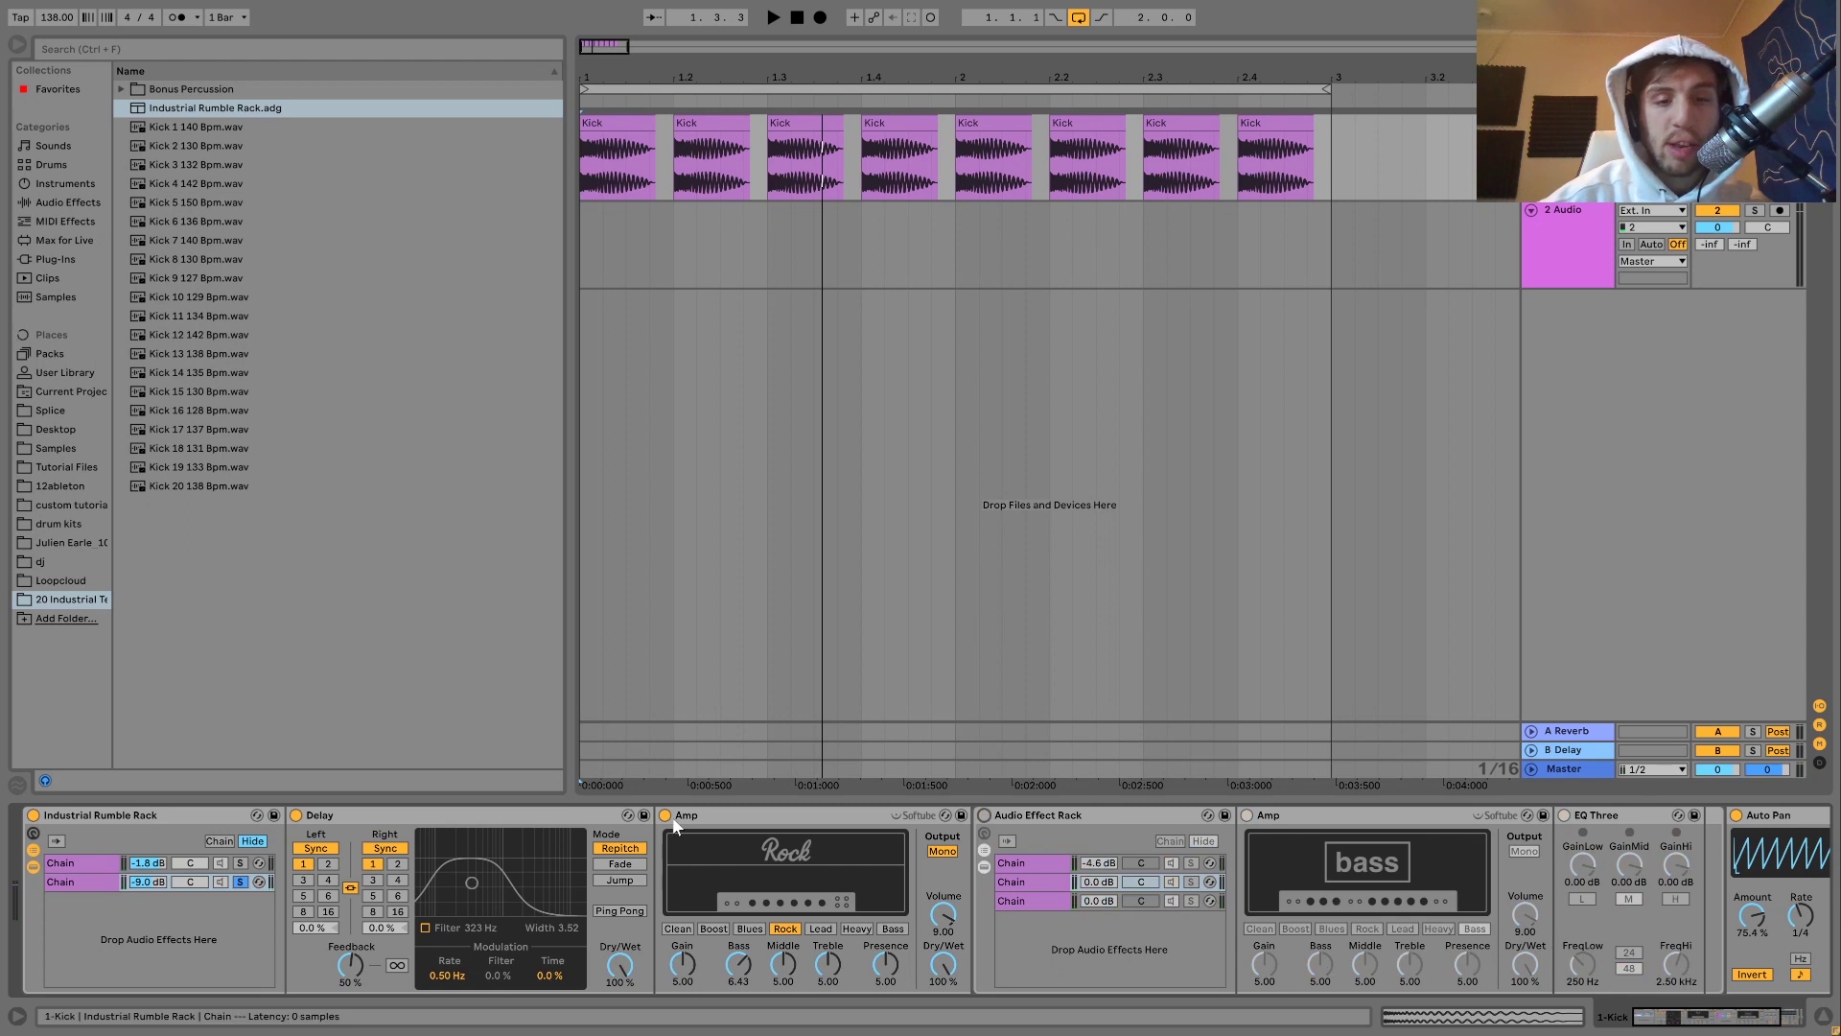
pyautogui.click(666, 815)
pyautogui.click(1737, 815)
pyautogui.press('space')
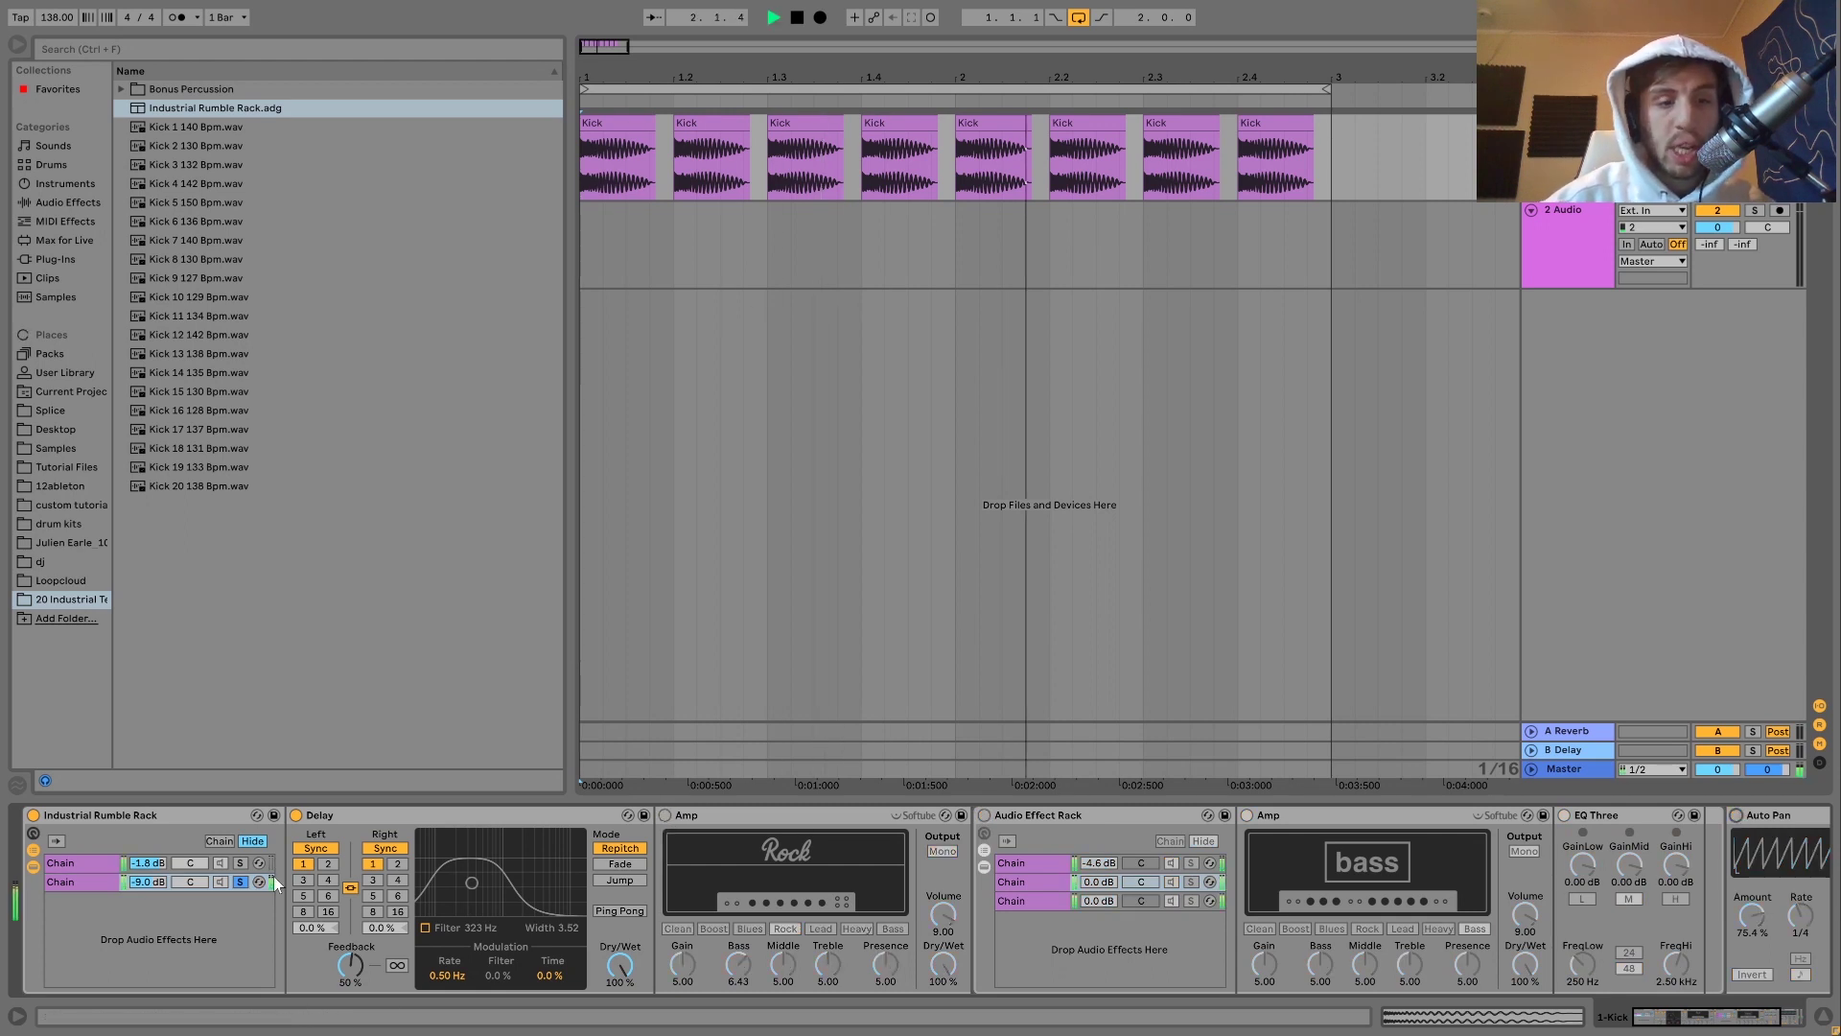
# Unsolo the second chain and try delay times 3 and 2 before returning to 1
pyautogui.click(241, 883)
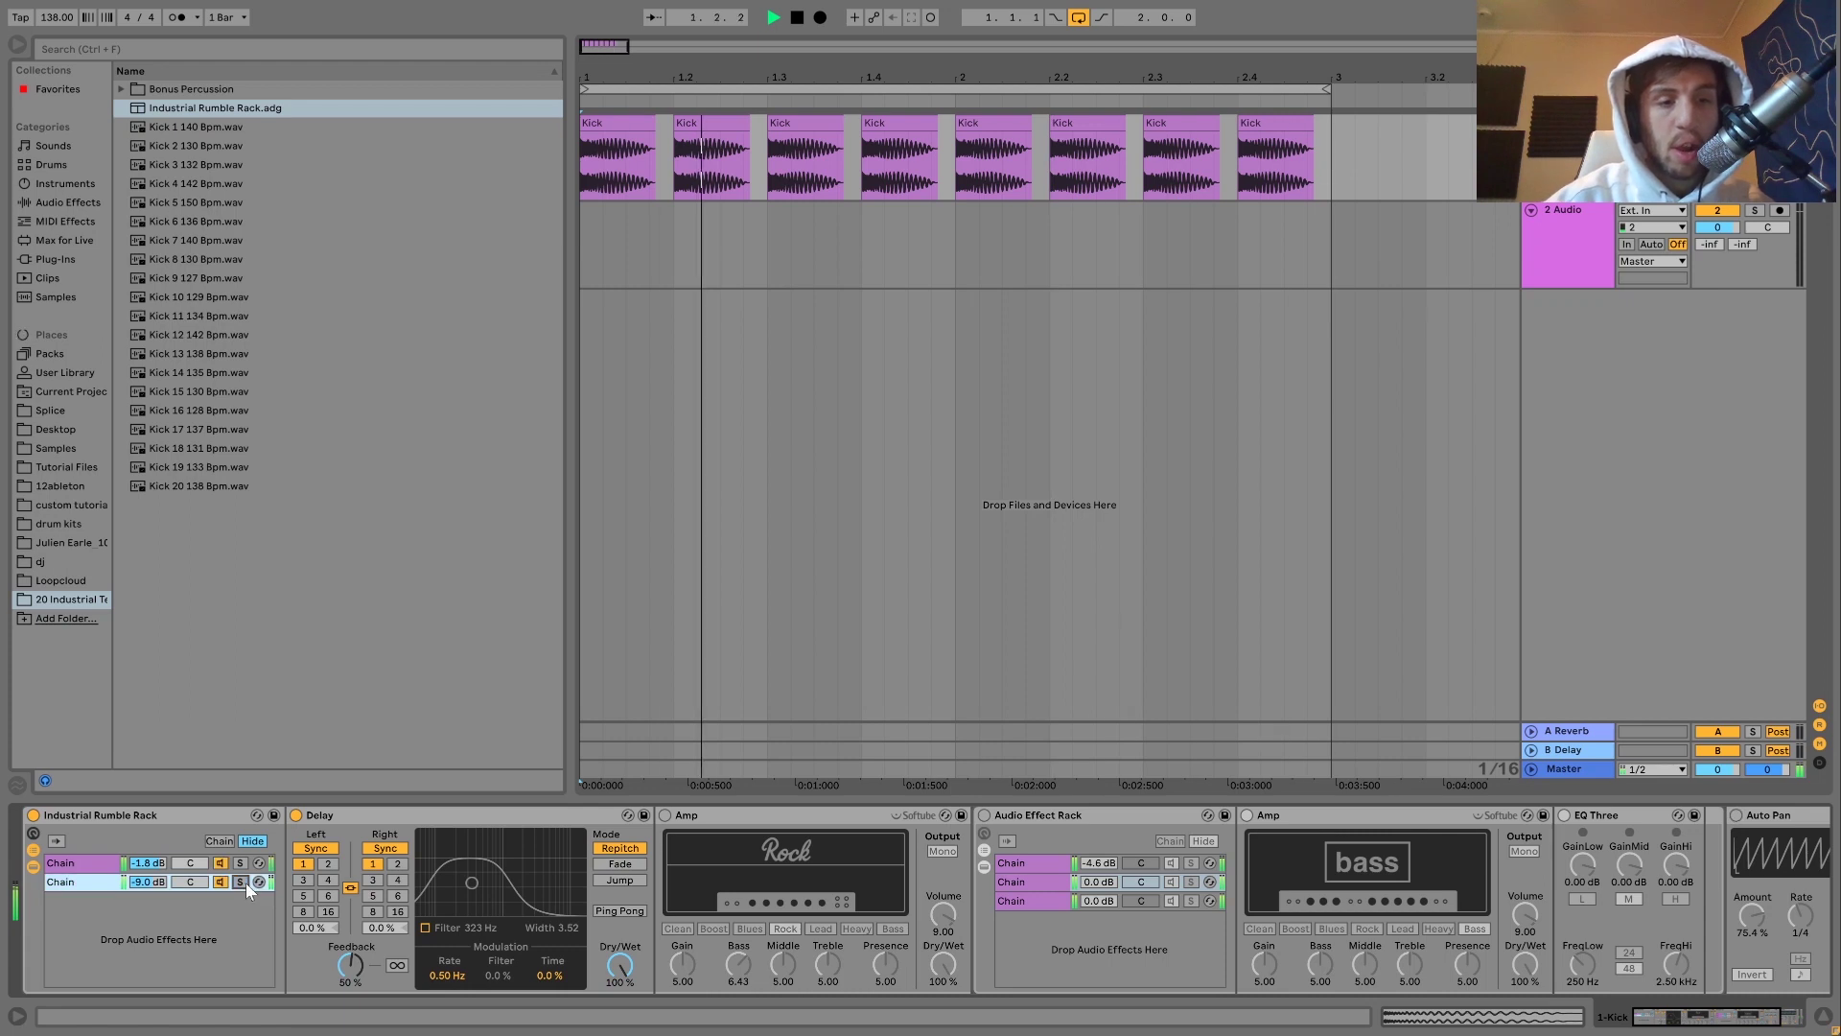
pyautogui.click(242, 883)
pyautogui.click(305, 881)
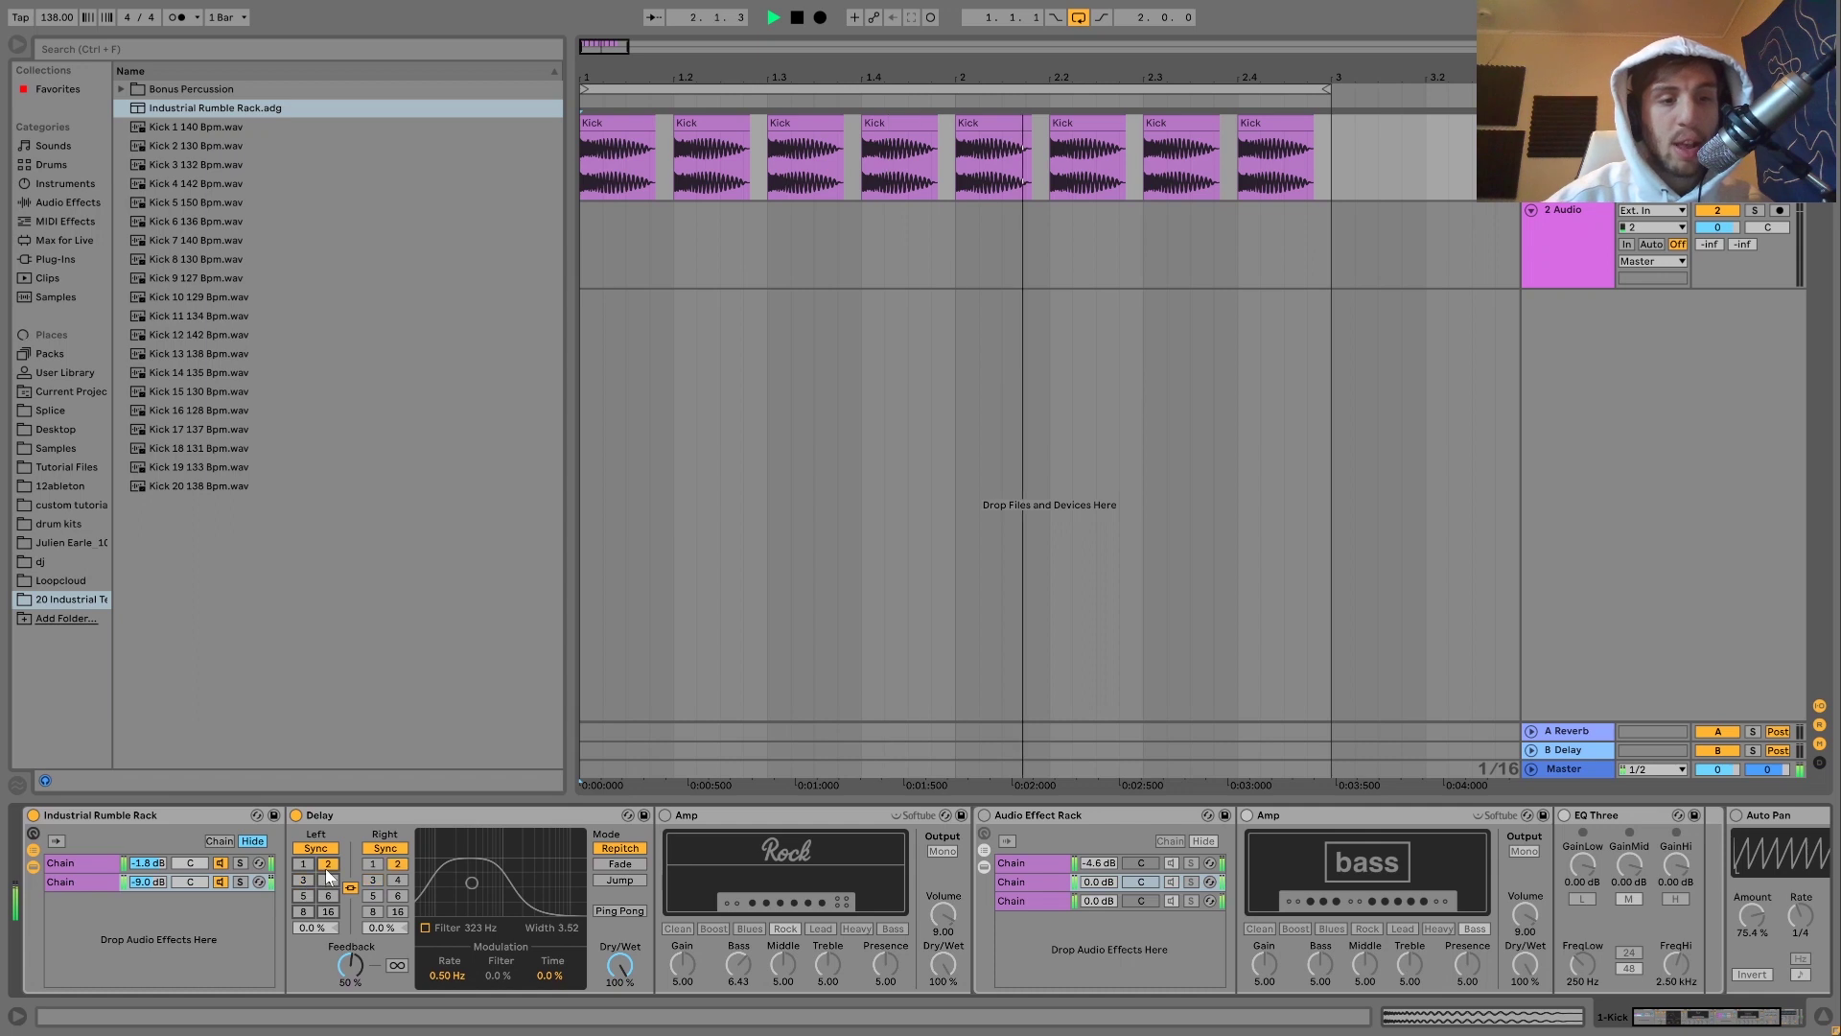
pyautogui.click(327, 866)
pyautogui.click(303, 865)
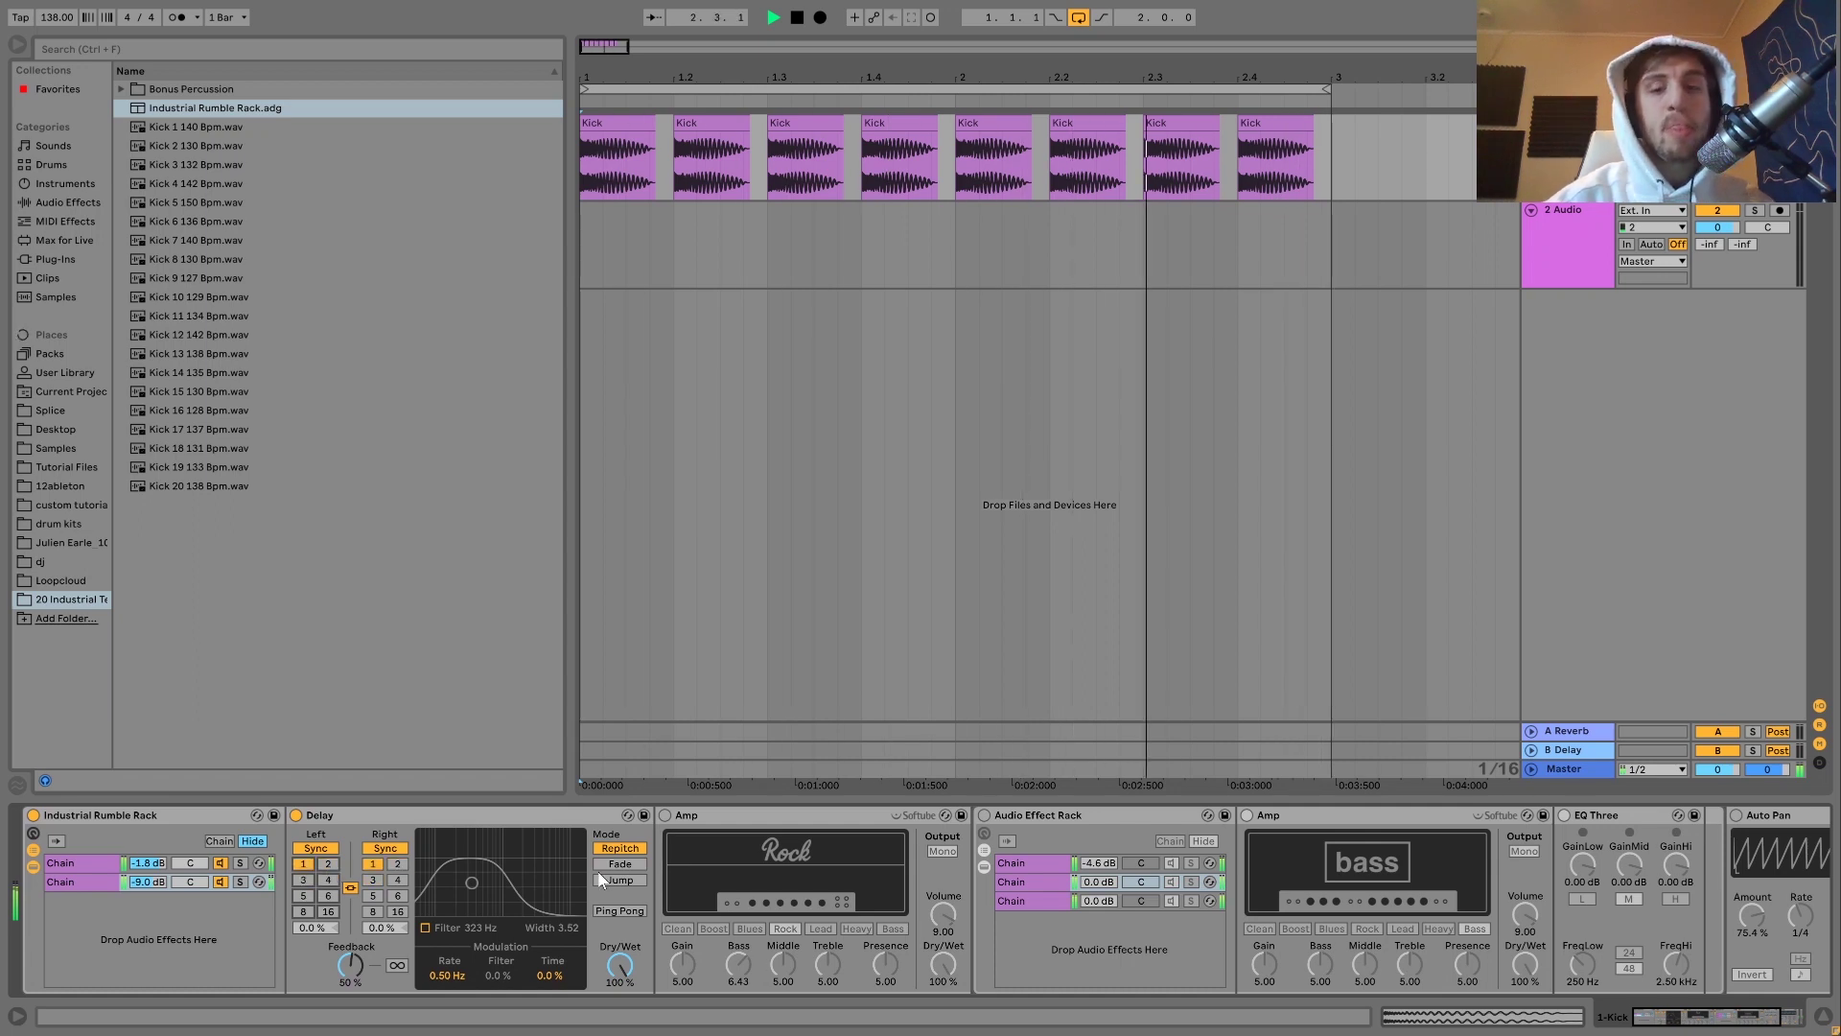
pyautogui.press('space')
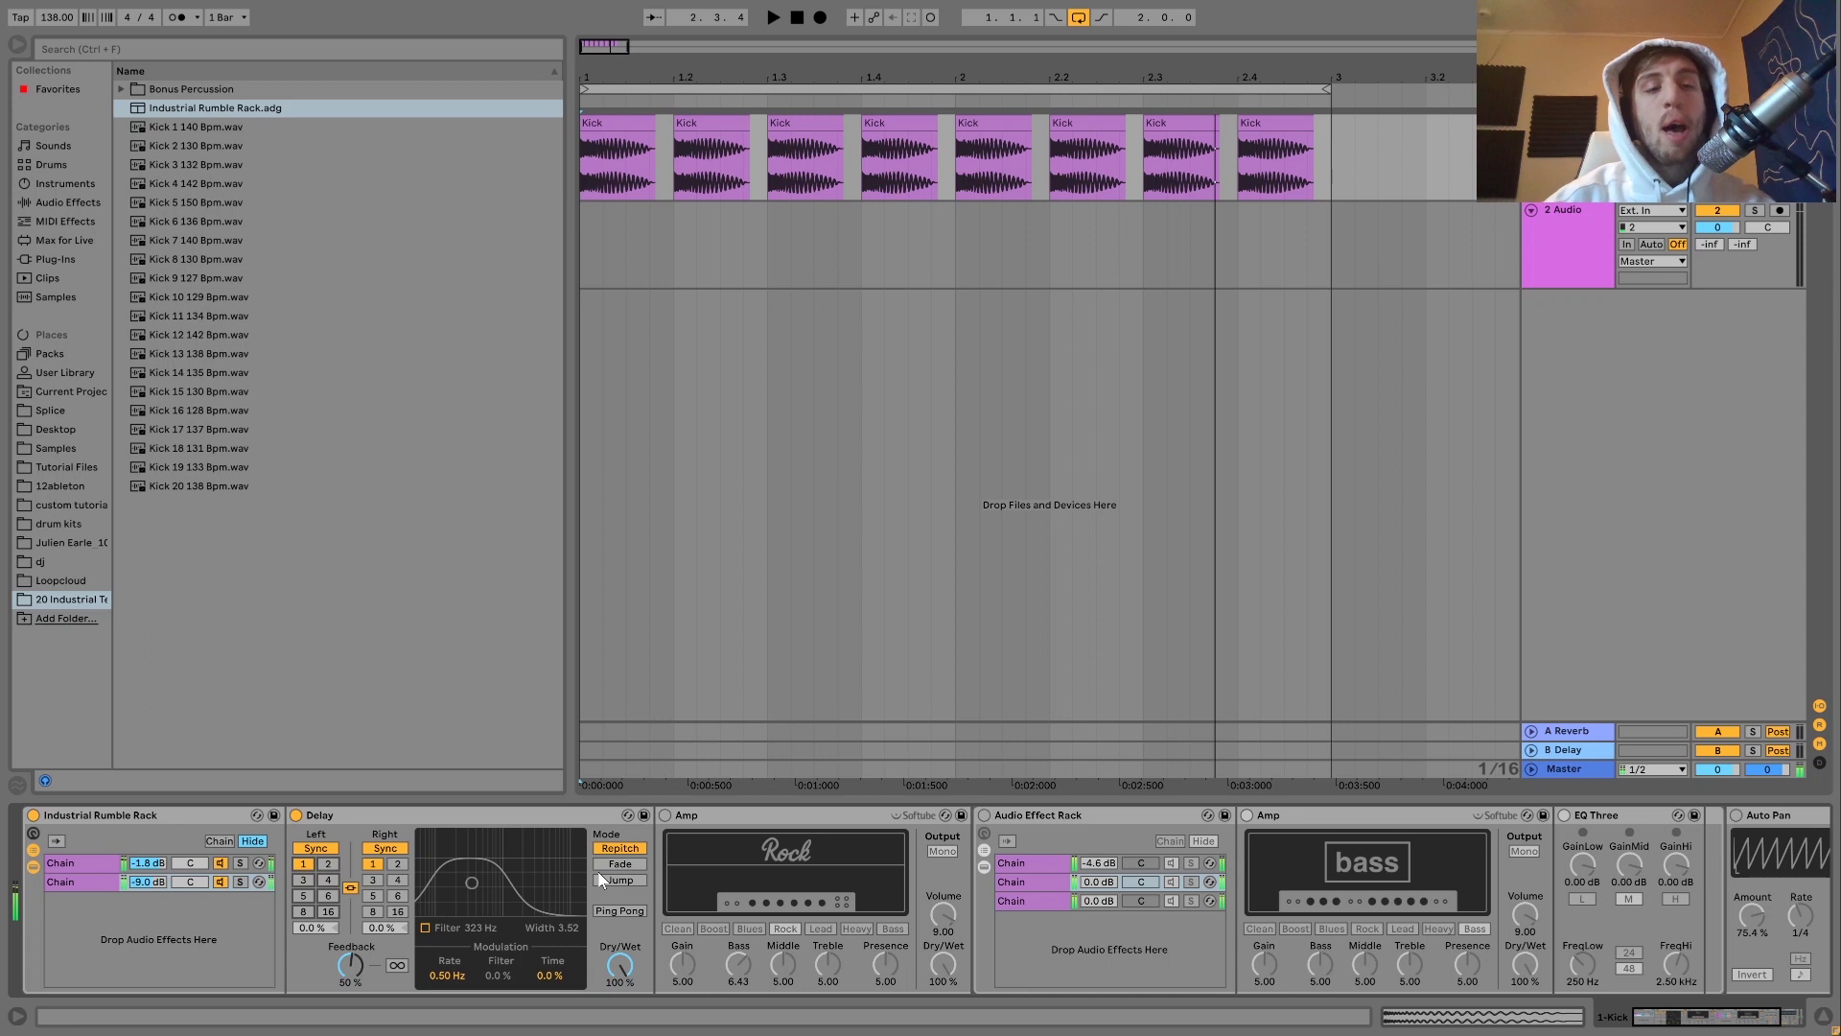
# Switch the Rock amp and Auto Pan back on, auditioning each
pyautogui.click(668, 816)
pyautogui.press('space')
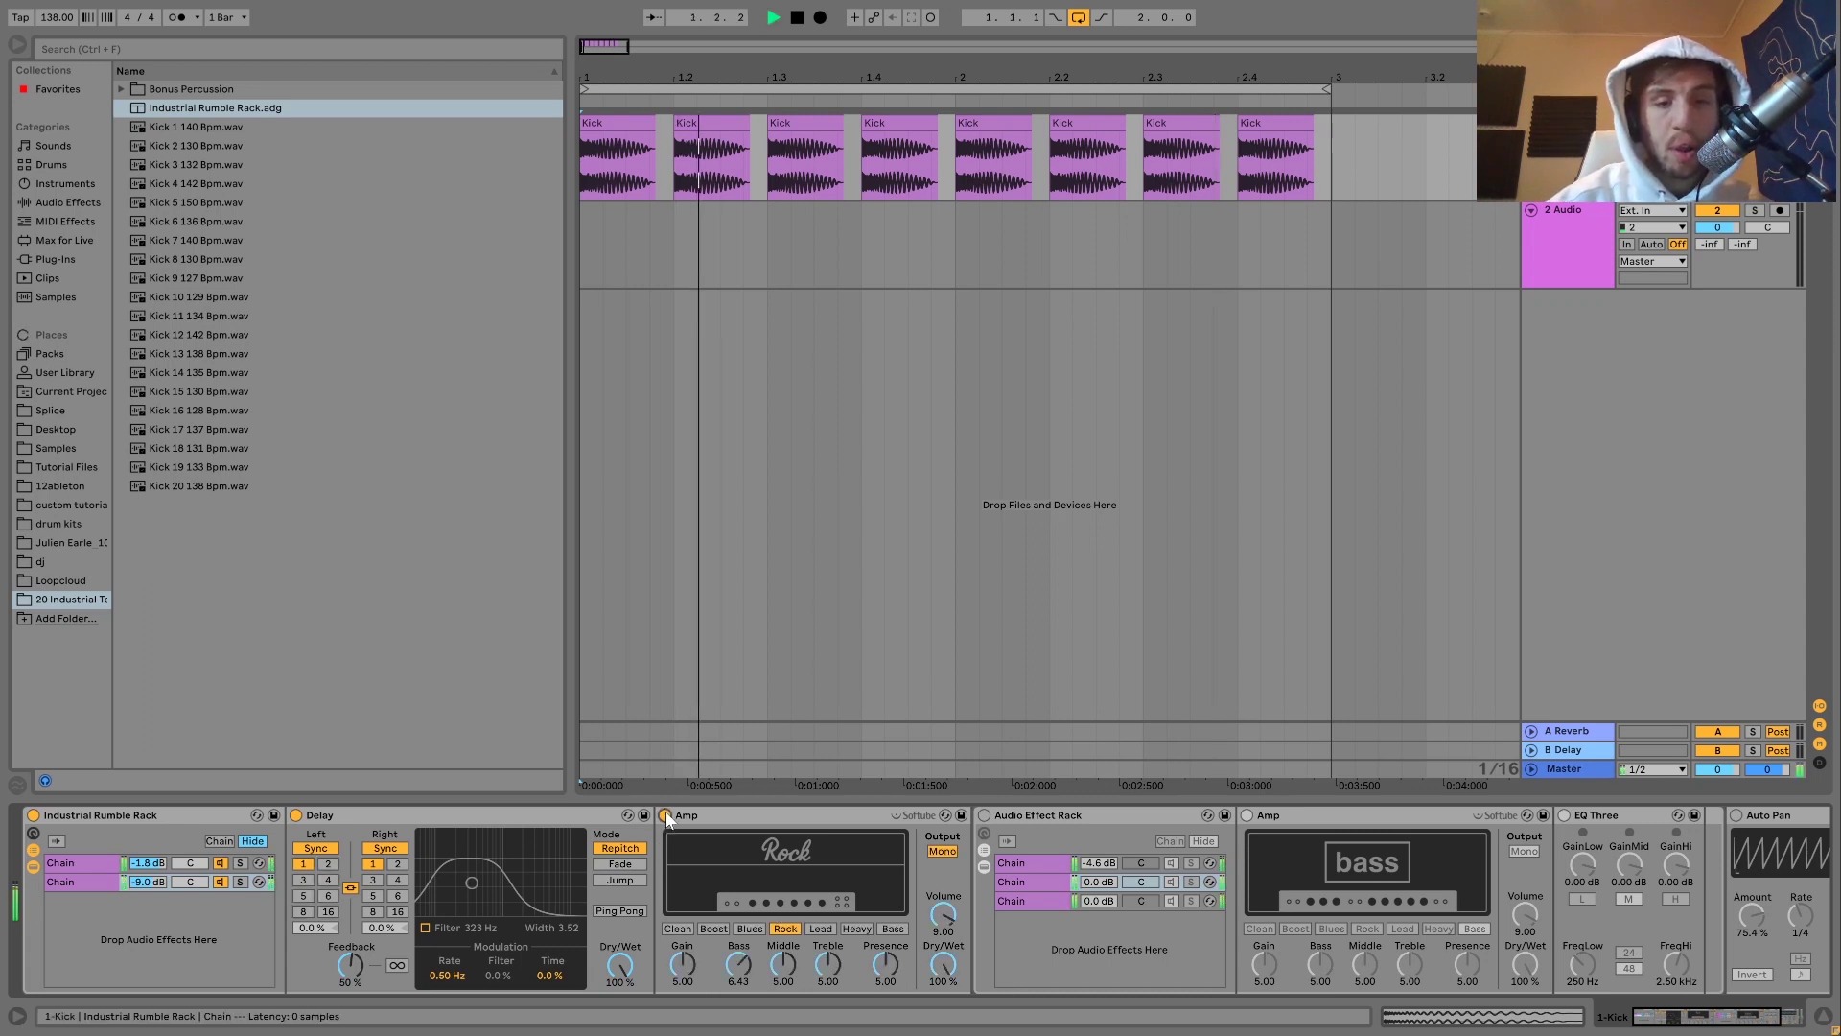
pyautogui.hscroll(3, 690, 844)
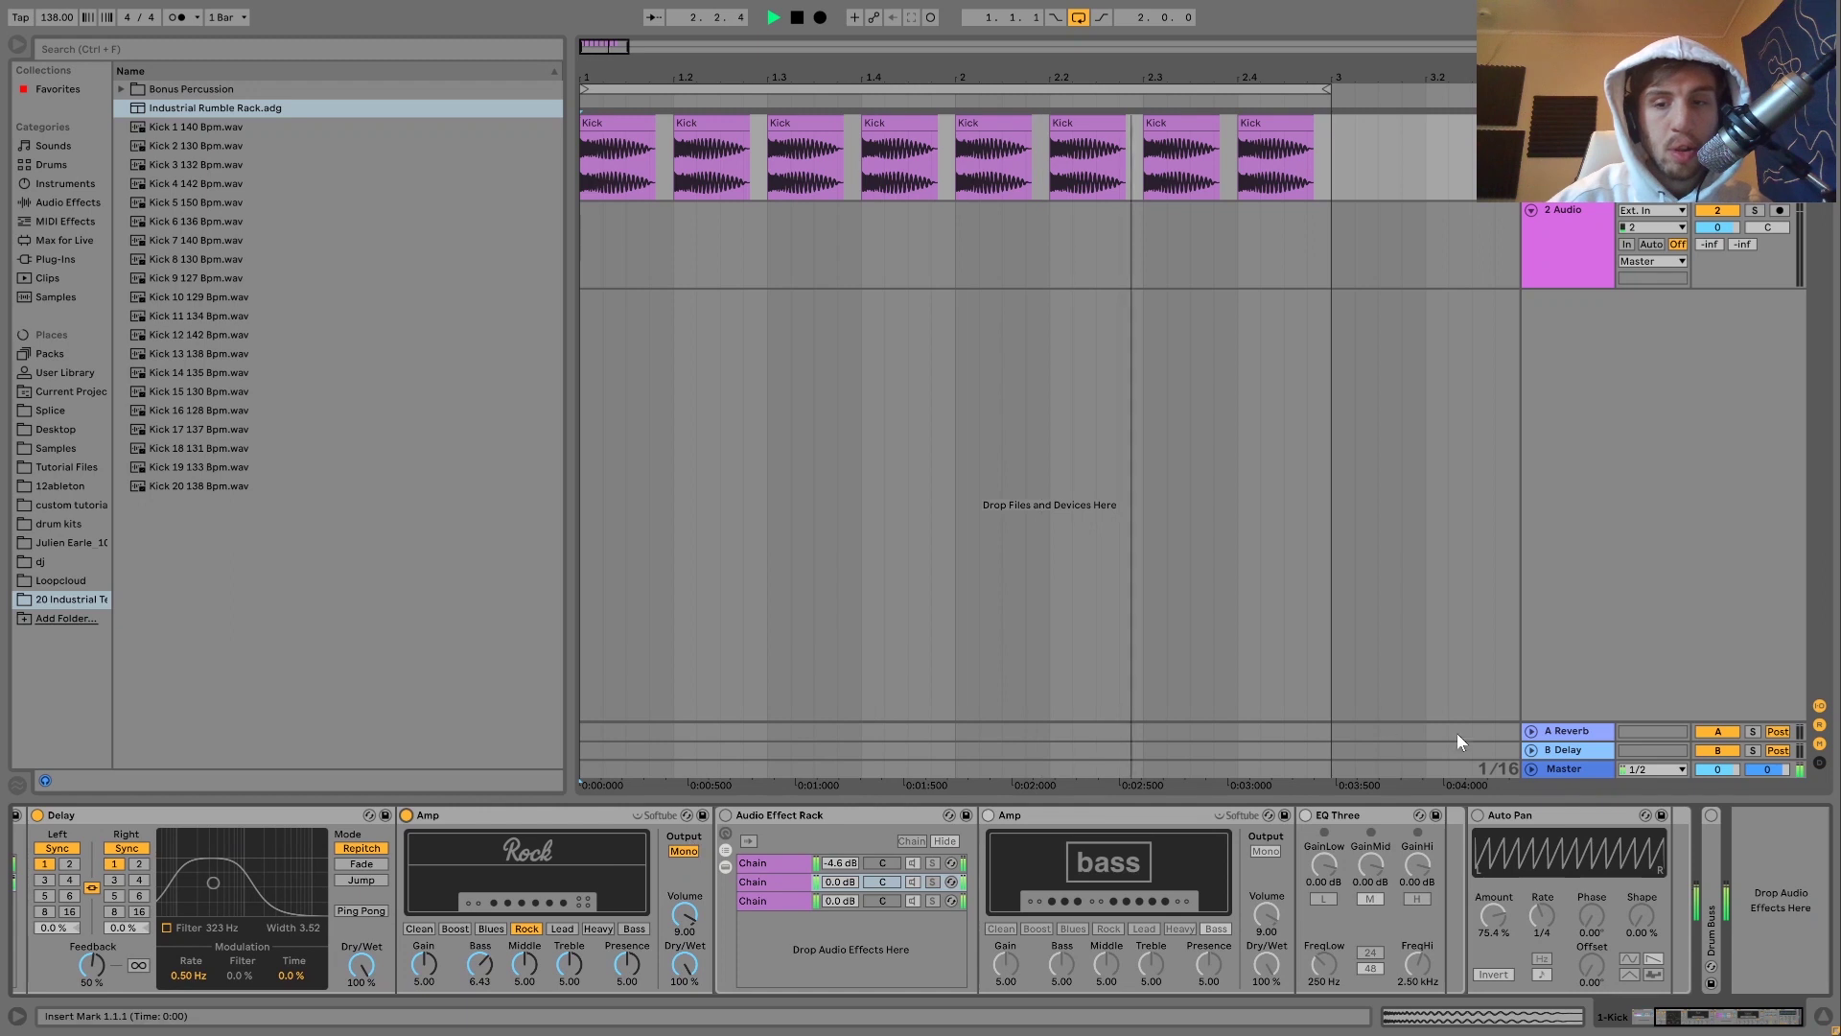
pyautogui.press('space')
pyautogui.click(1478, 815)
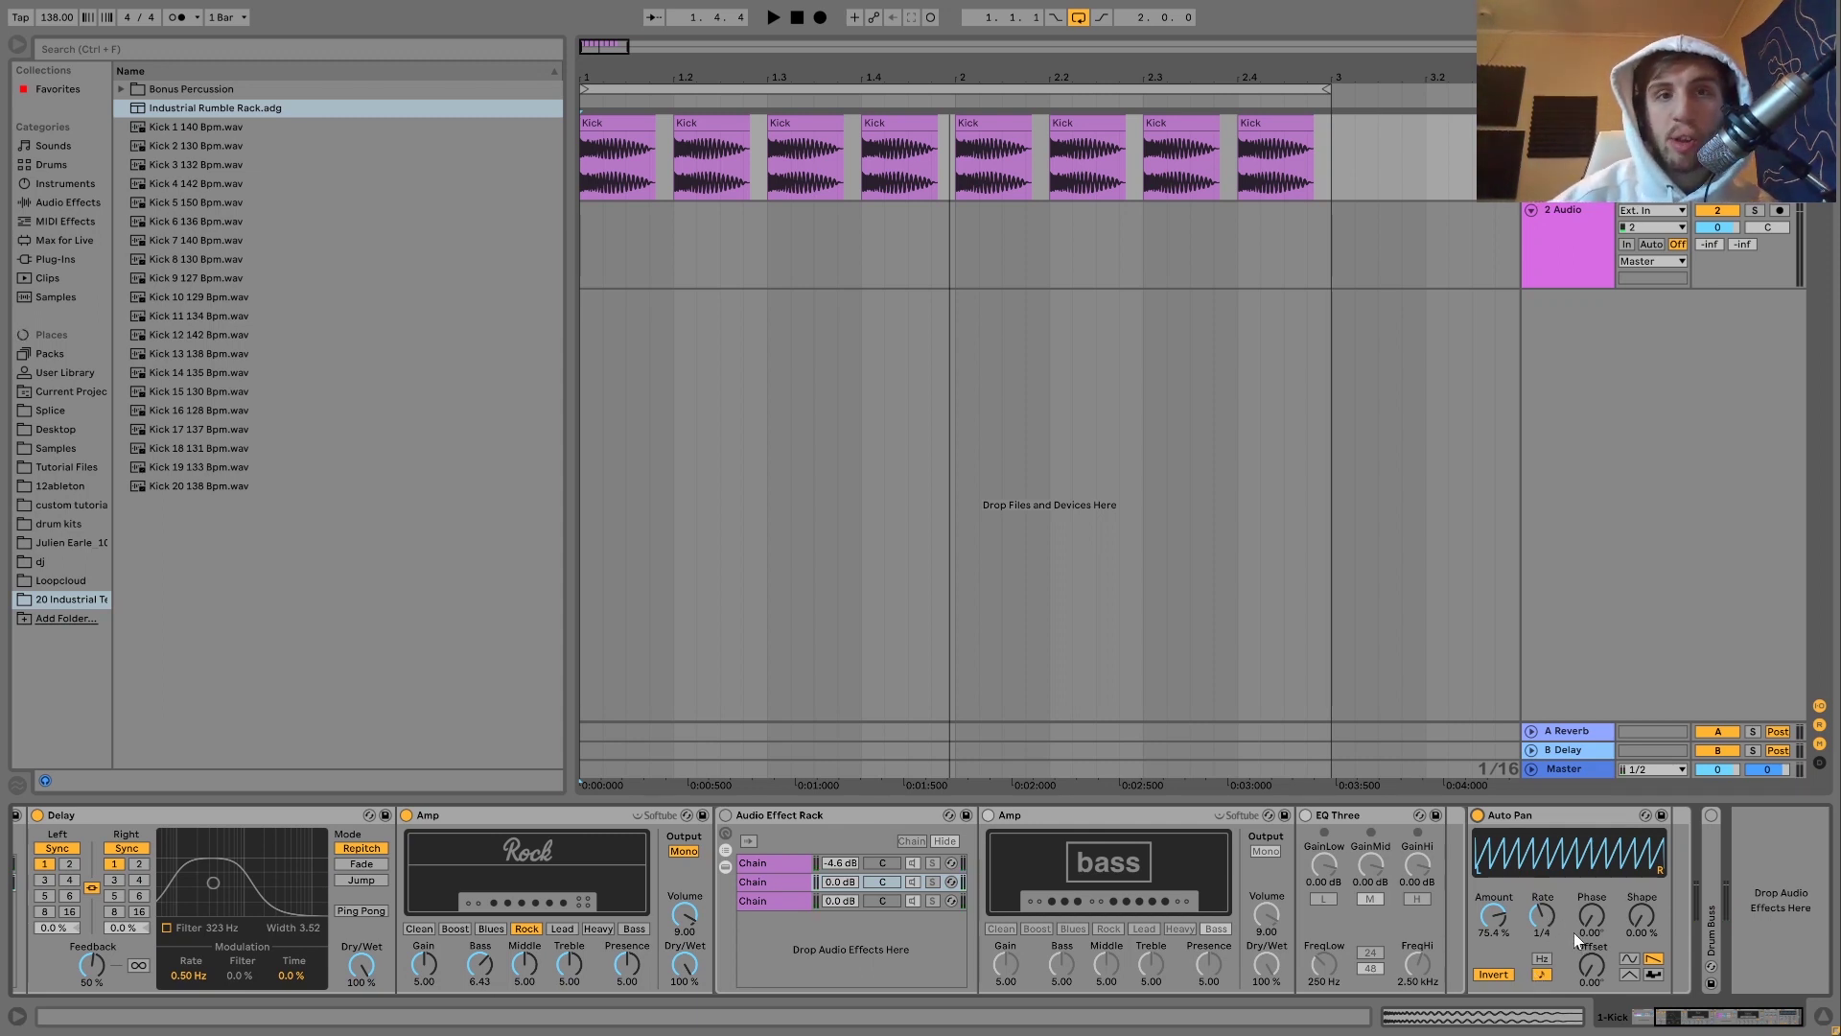
pyautogui.press('space')
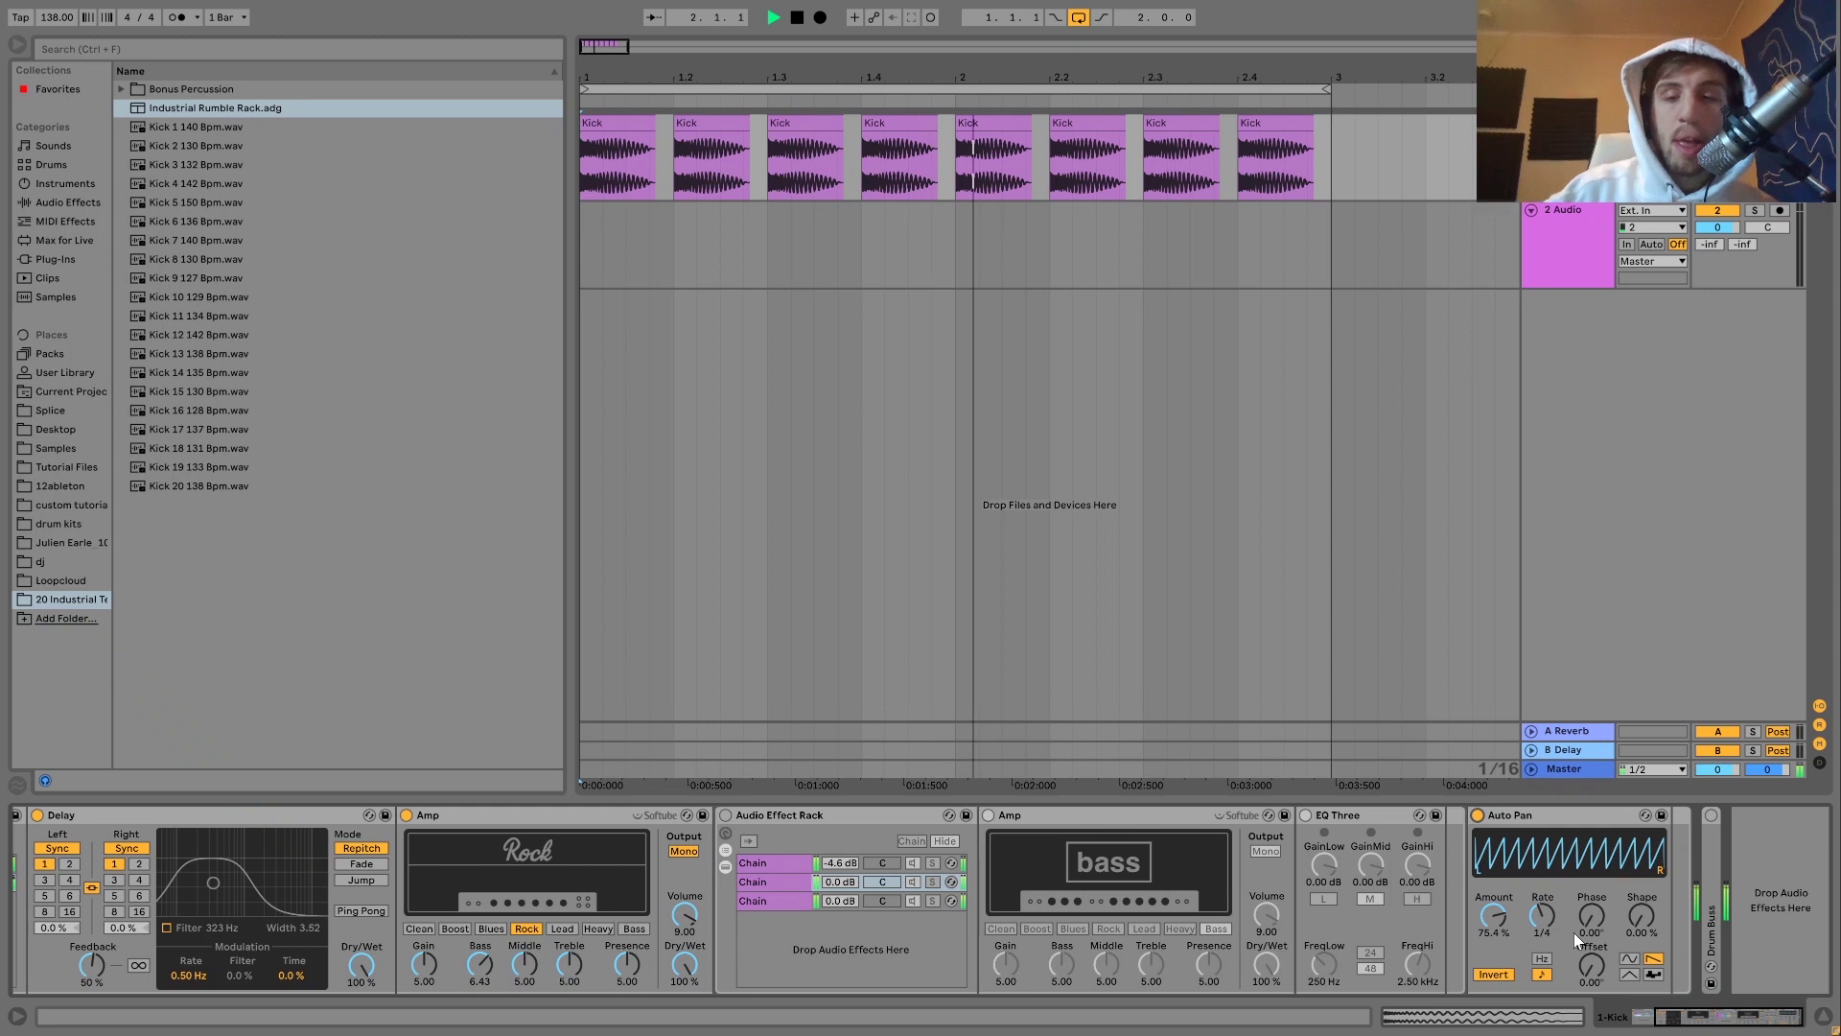
pyautogui.press('space')
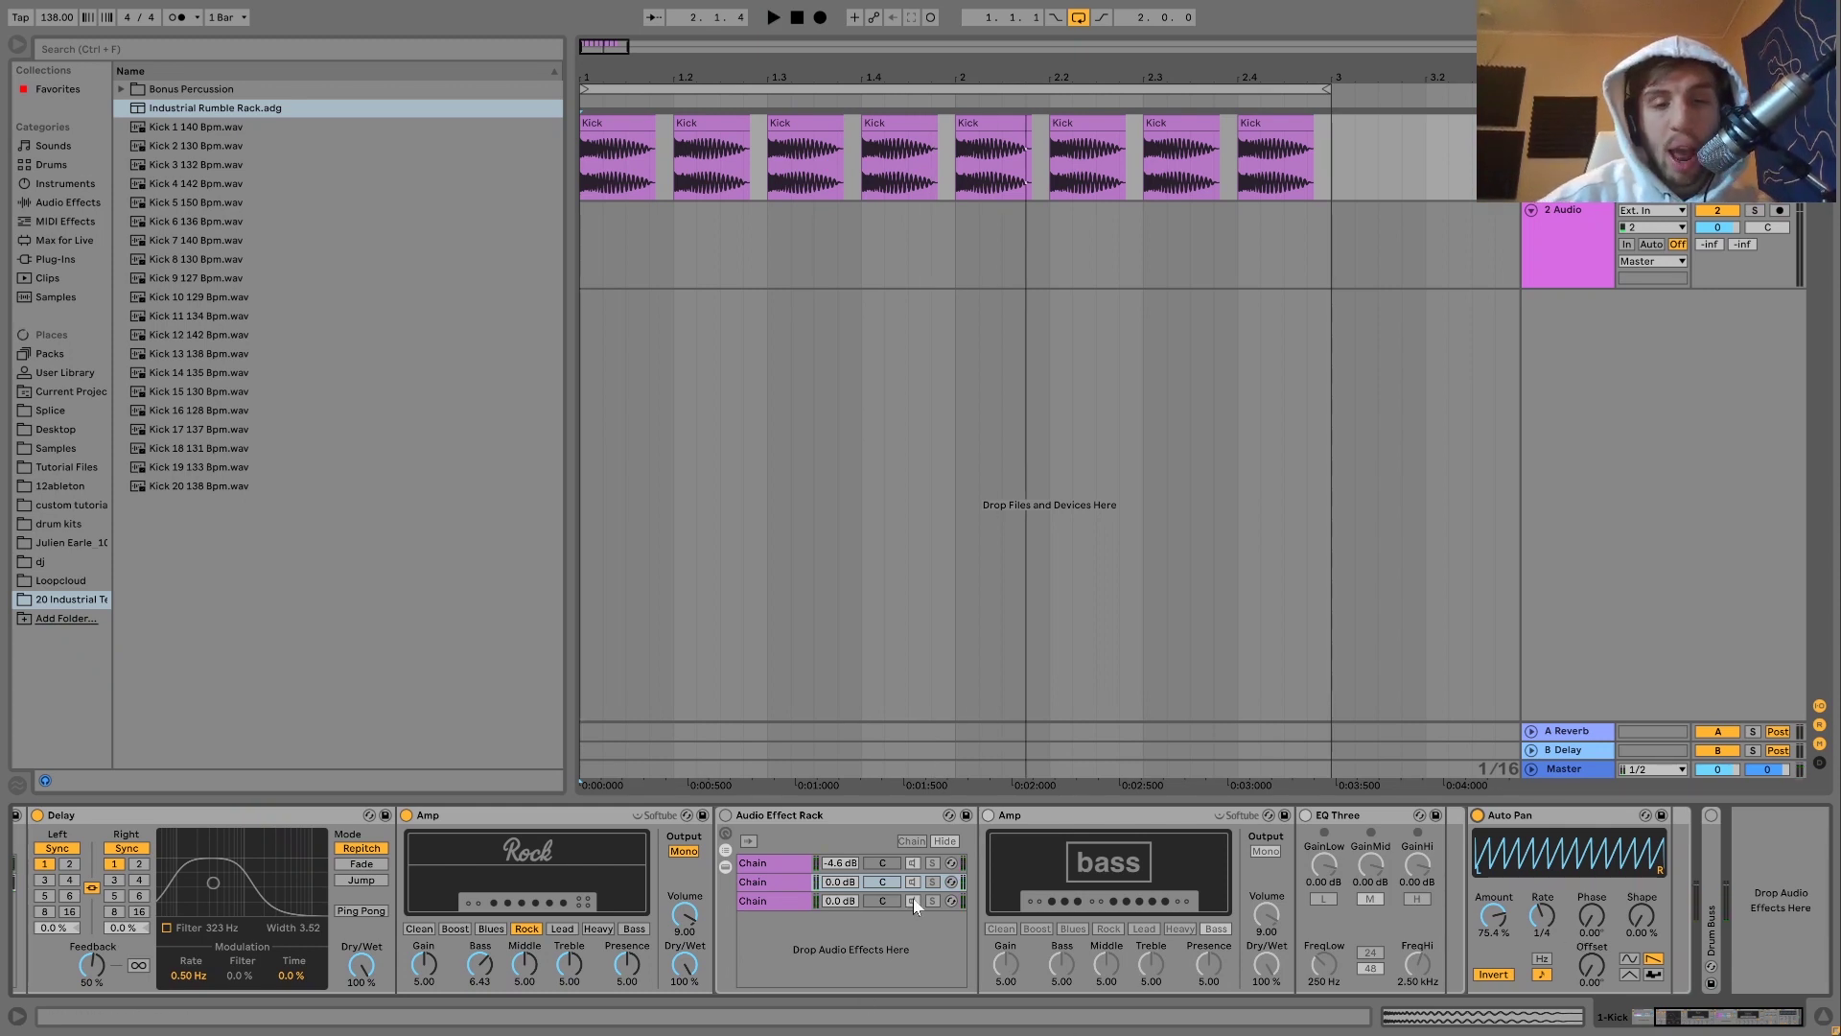
# Re-enable the nested Audio Effect Rack and A/B it off and on during playback
pyautogui.click(726, 814)
pyautogui.press('space')
pyautogui.click(726, 814)
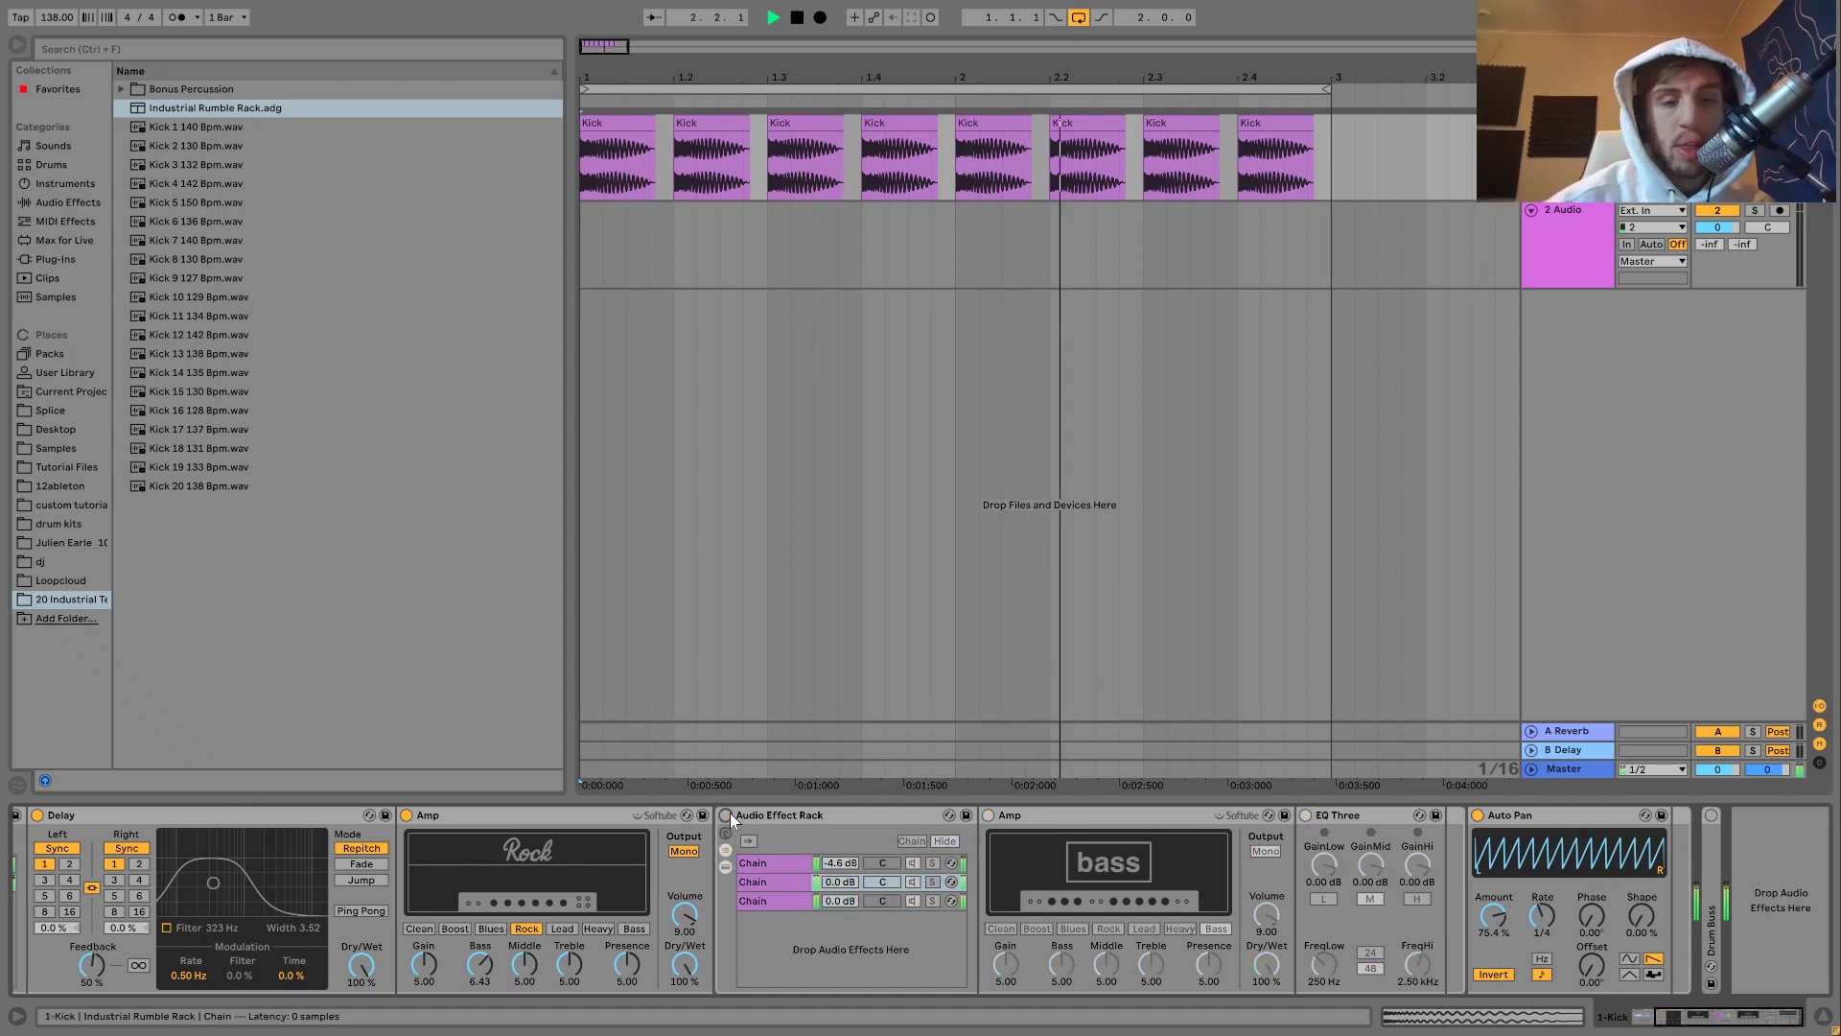
pyautogui.click(726, 815)
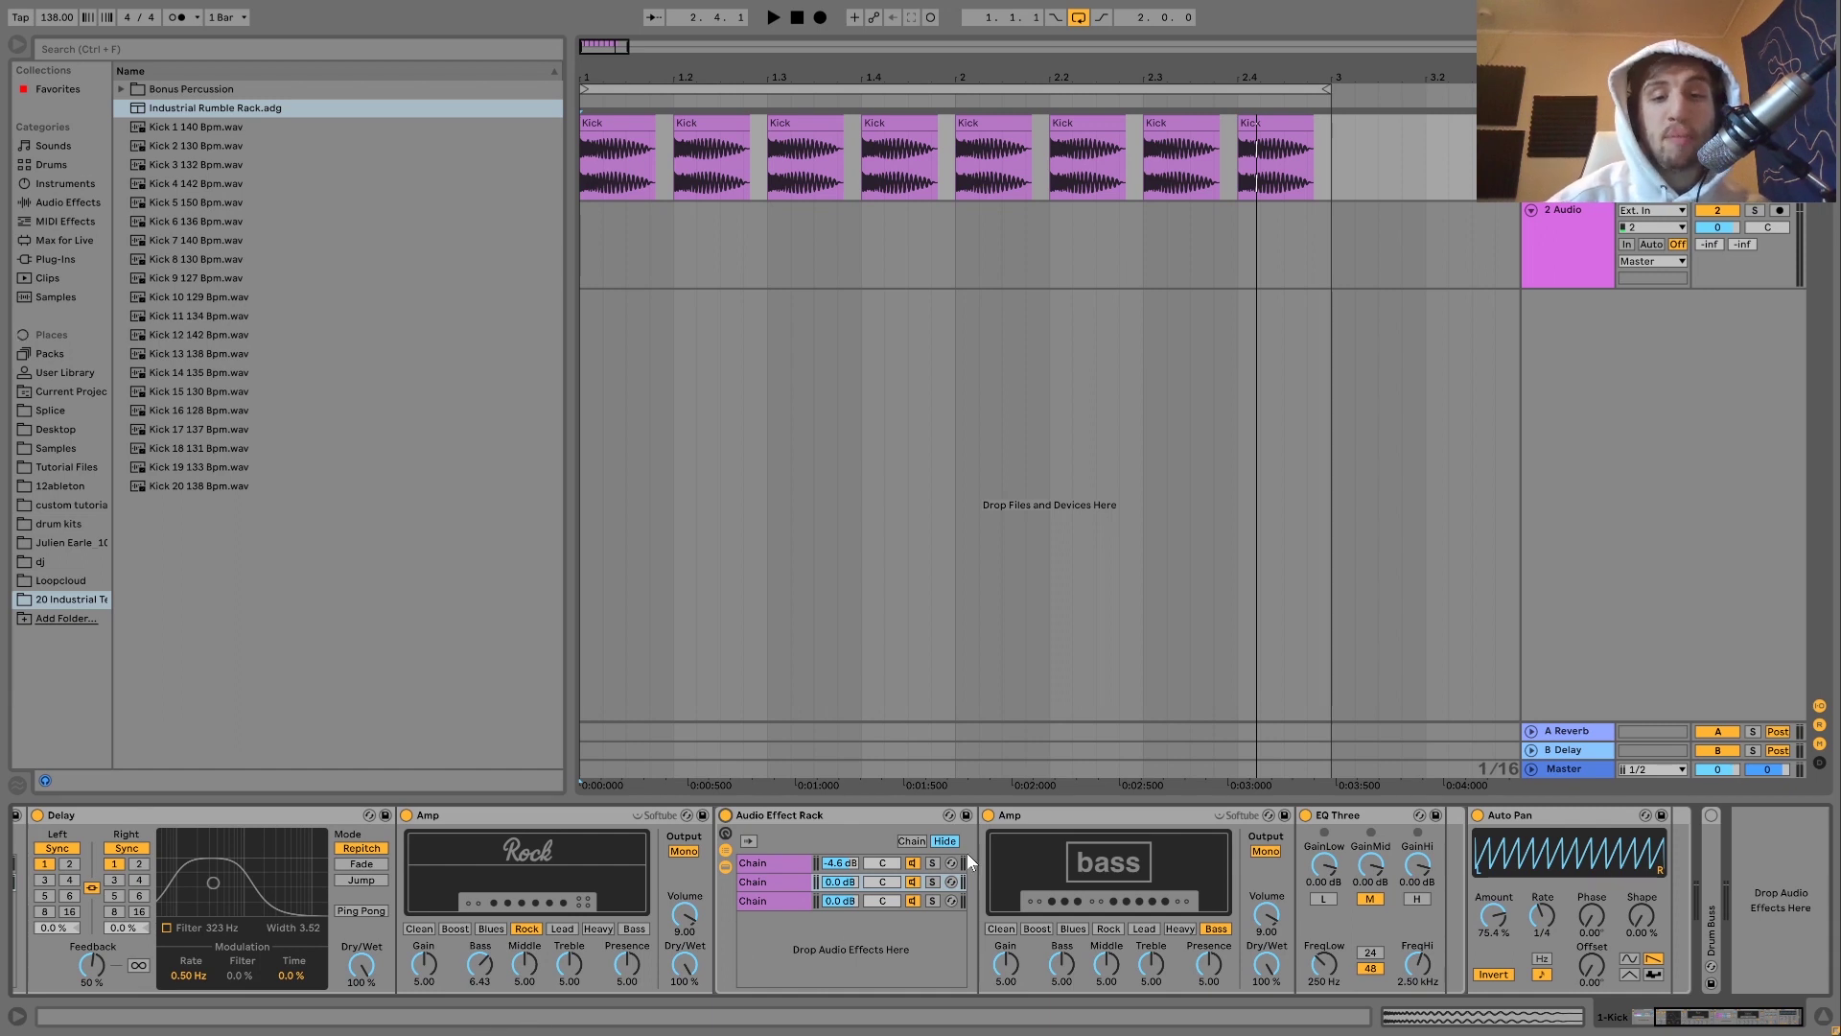
# Solo the nested rack's first chain and delete its EQ Eight
pyautogui.click(935, 863)
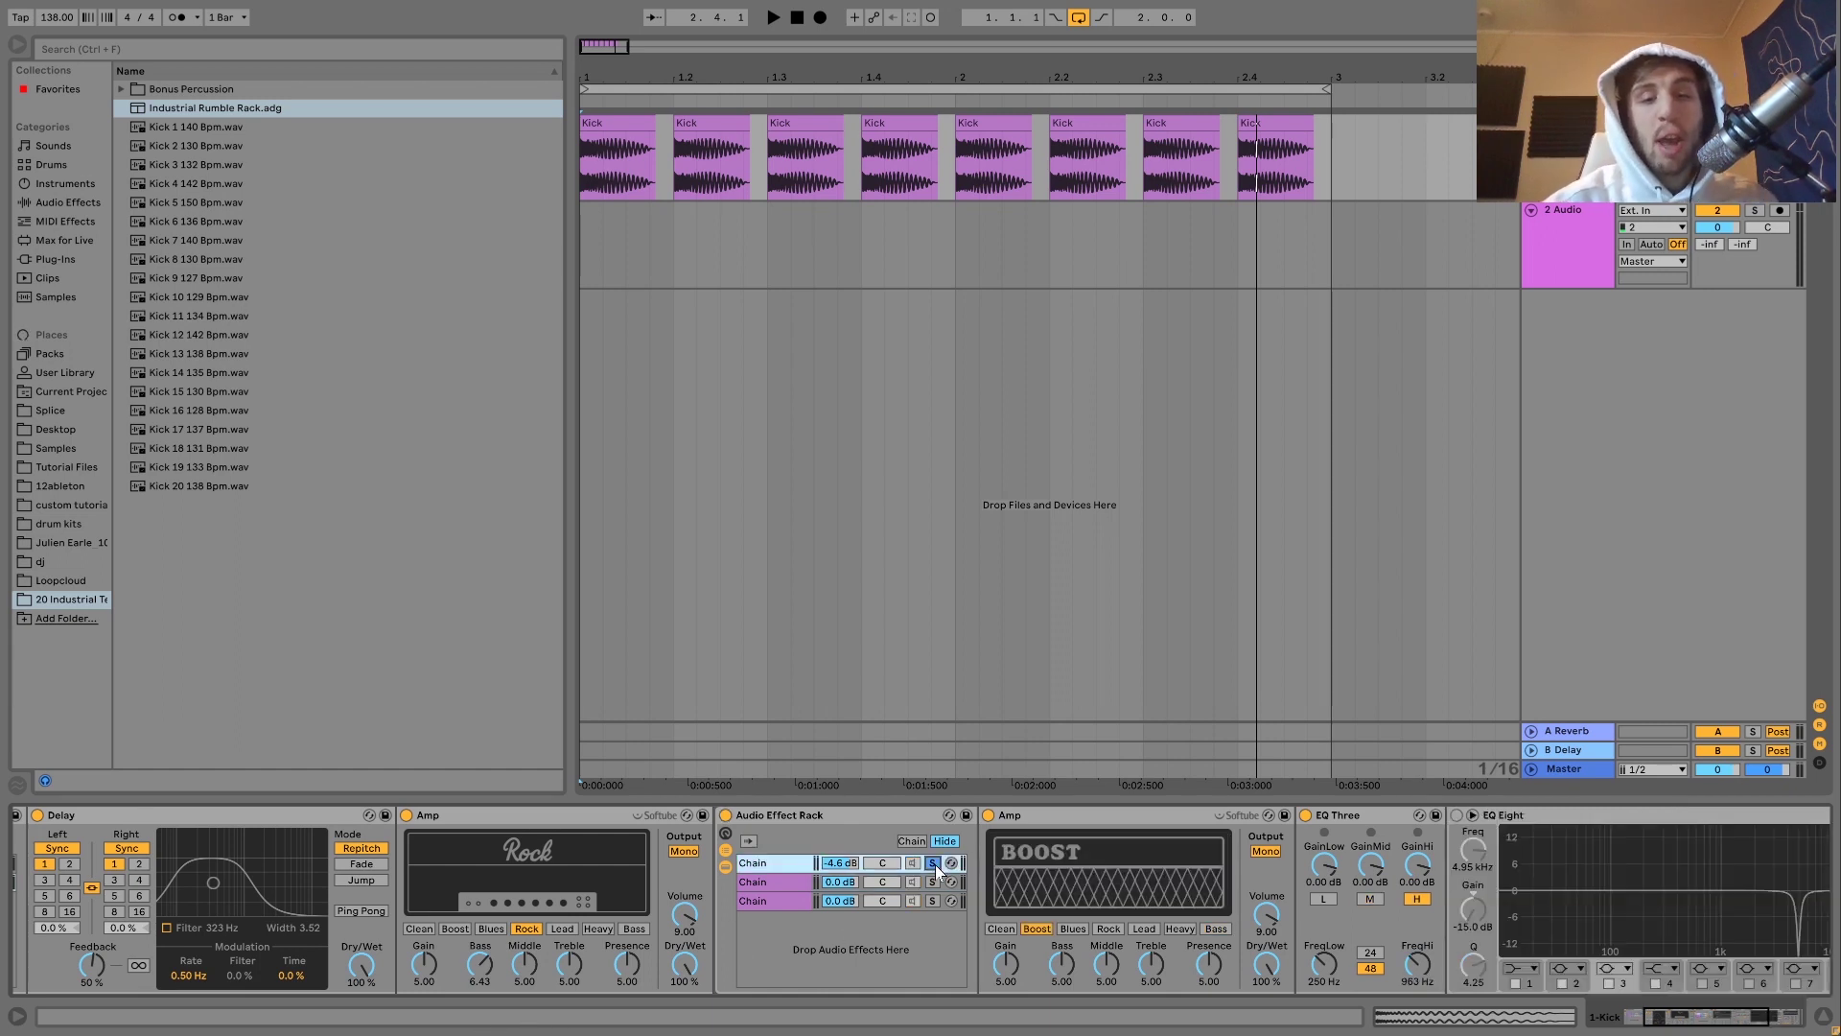
pyautogui.click(1560, 812)
pyautogui.press('Delete')
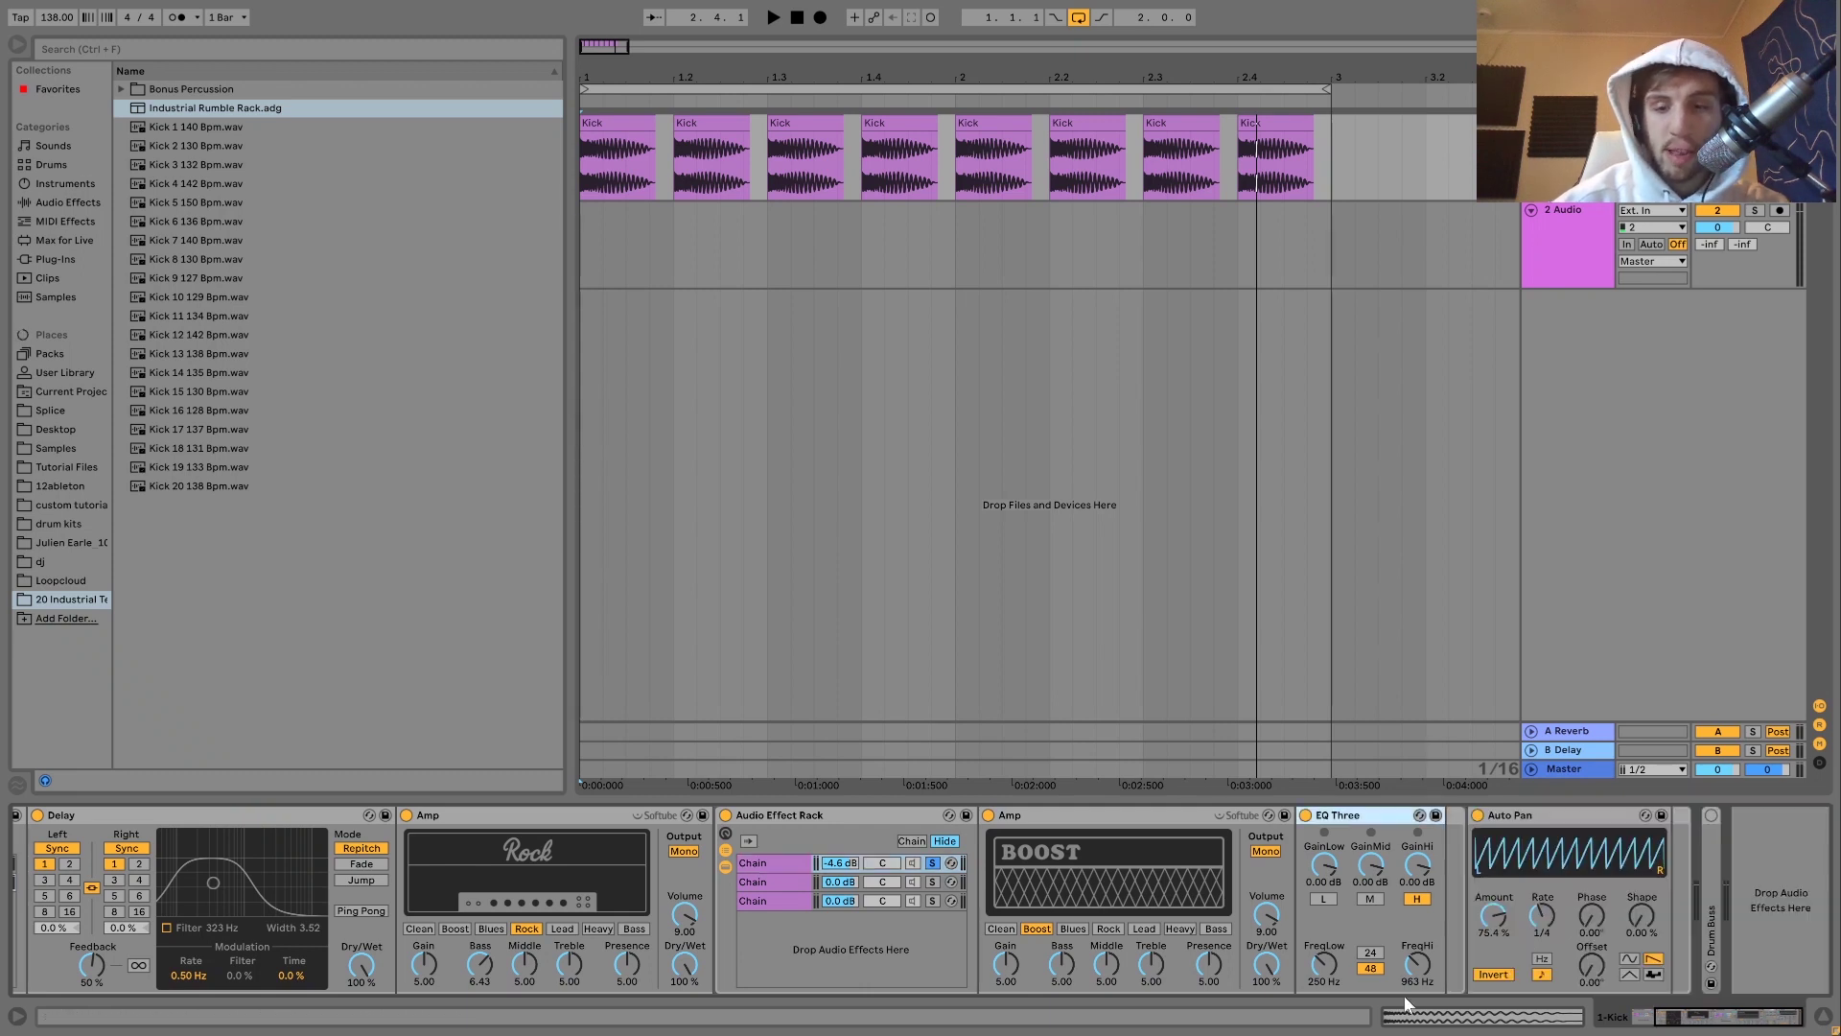
# Audition the kick with the nested rack's second, then third chain soloed
pyautogui.press('space')
pyautogui.hscroll(-3, 660, 882)
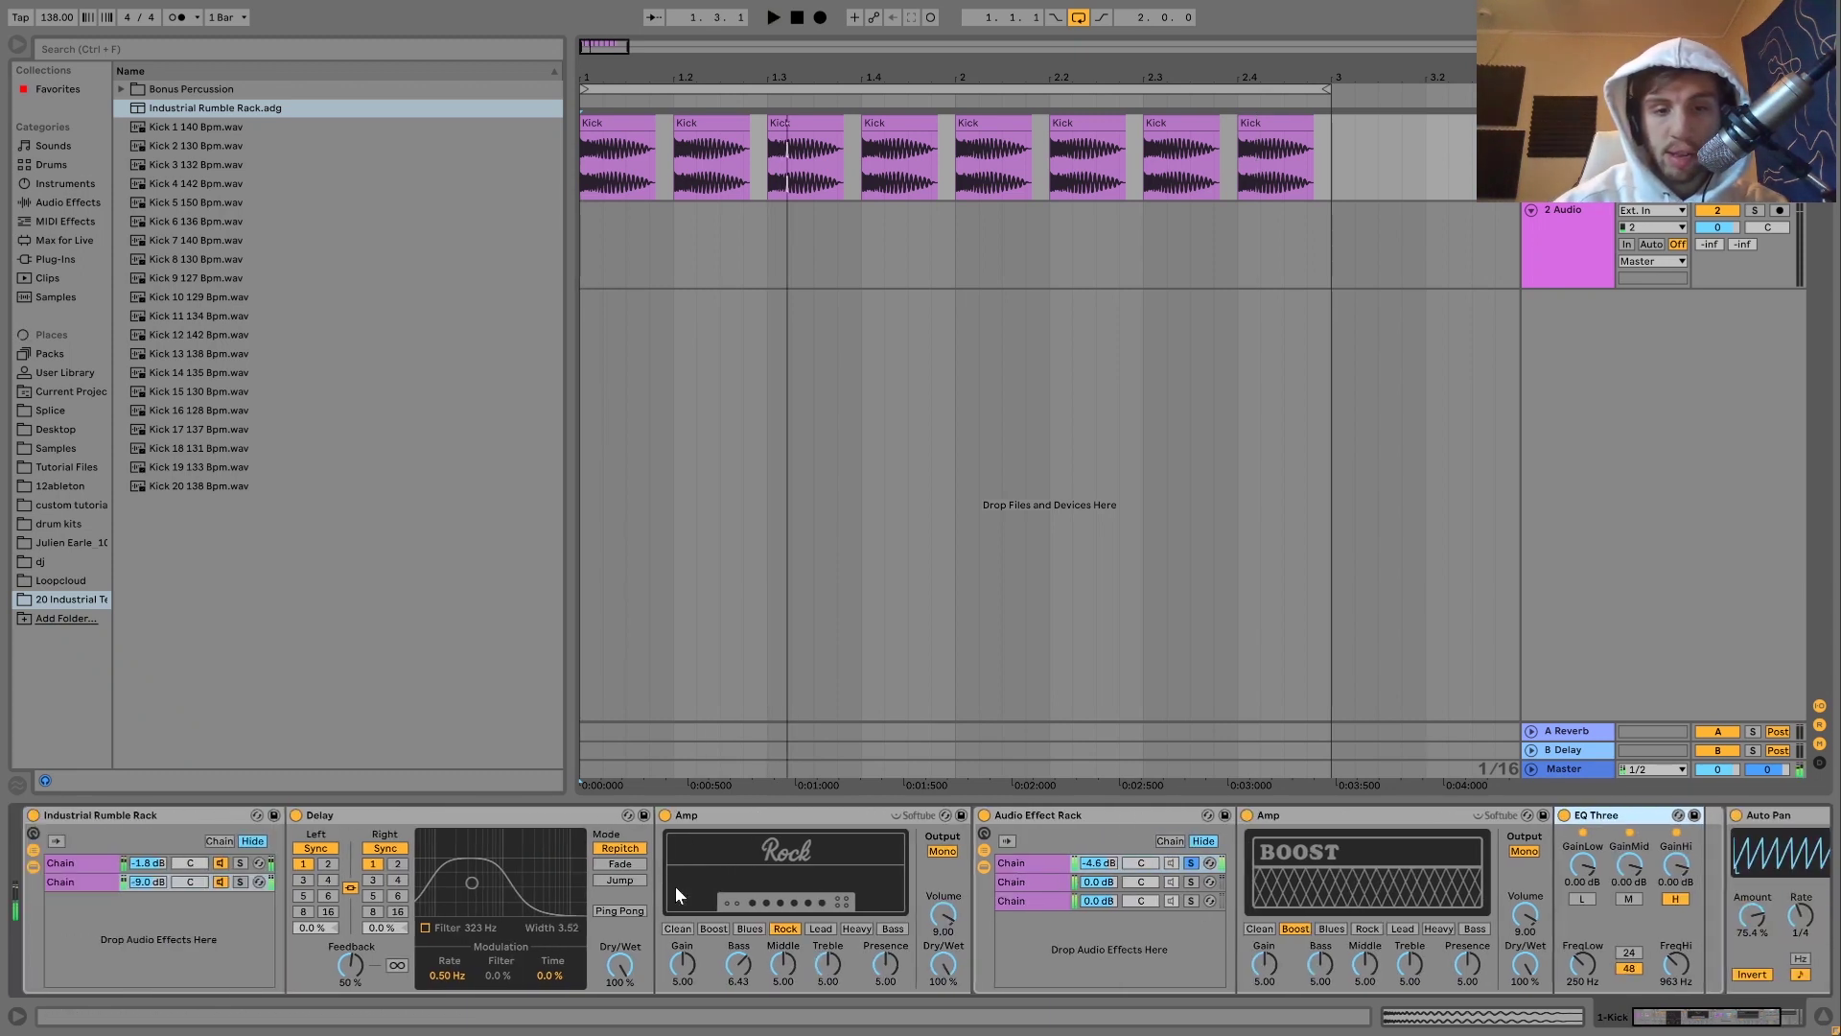
pyautogui.hscroll(3, 243, 880)
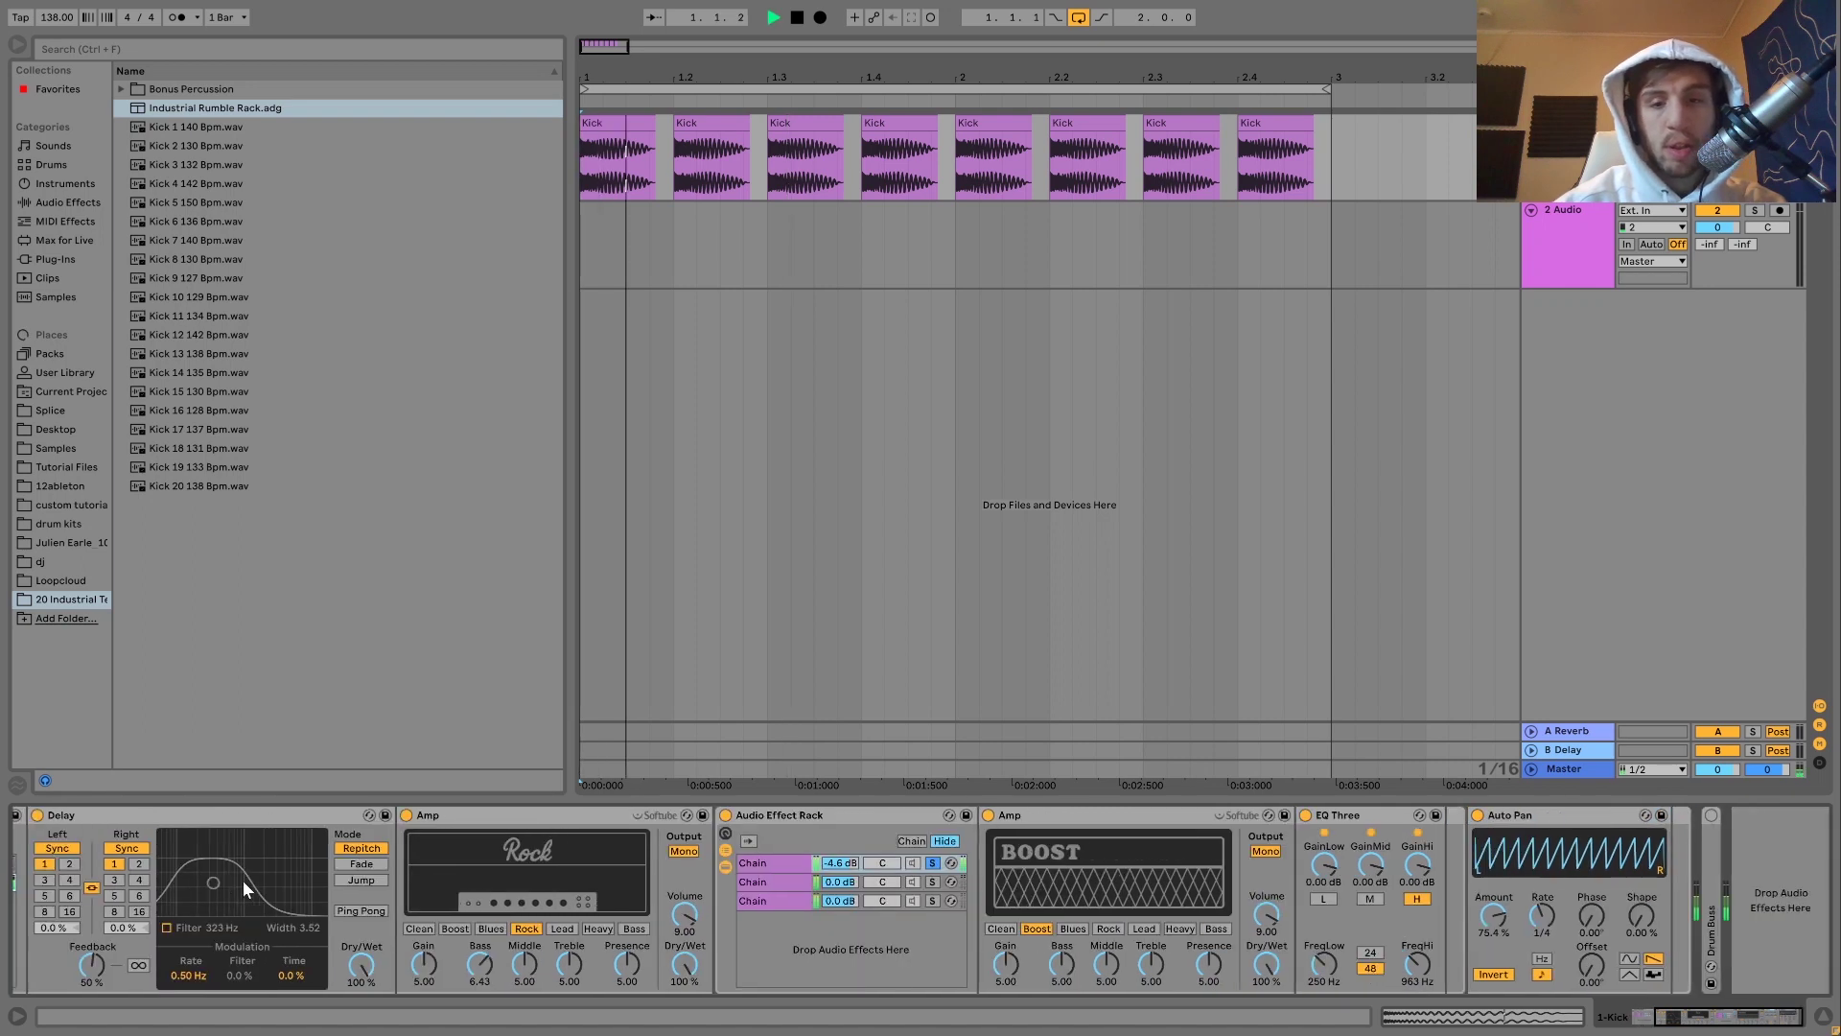
pyautogui.click(932, 882)
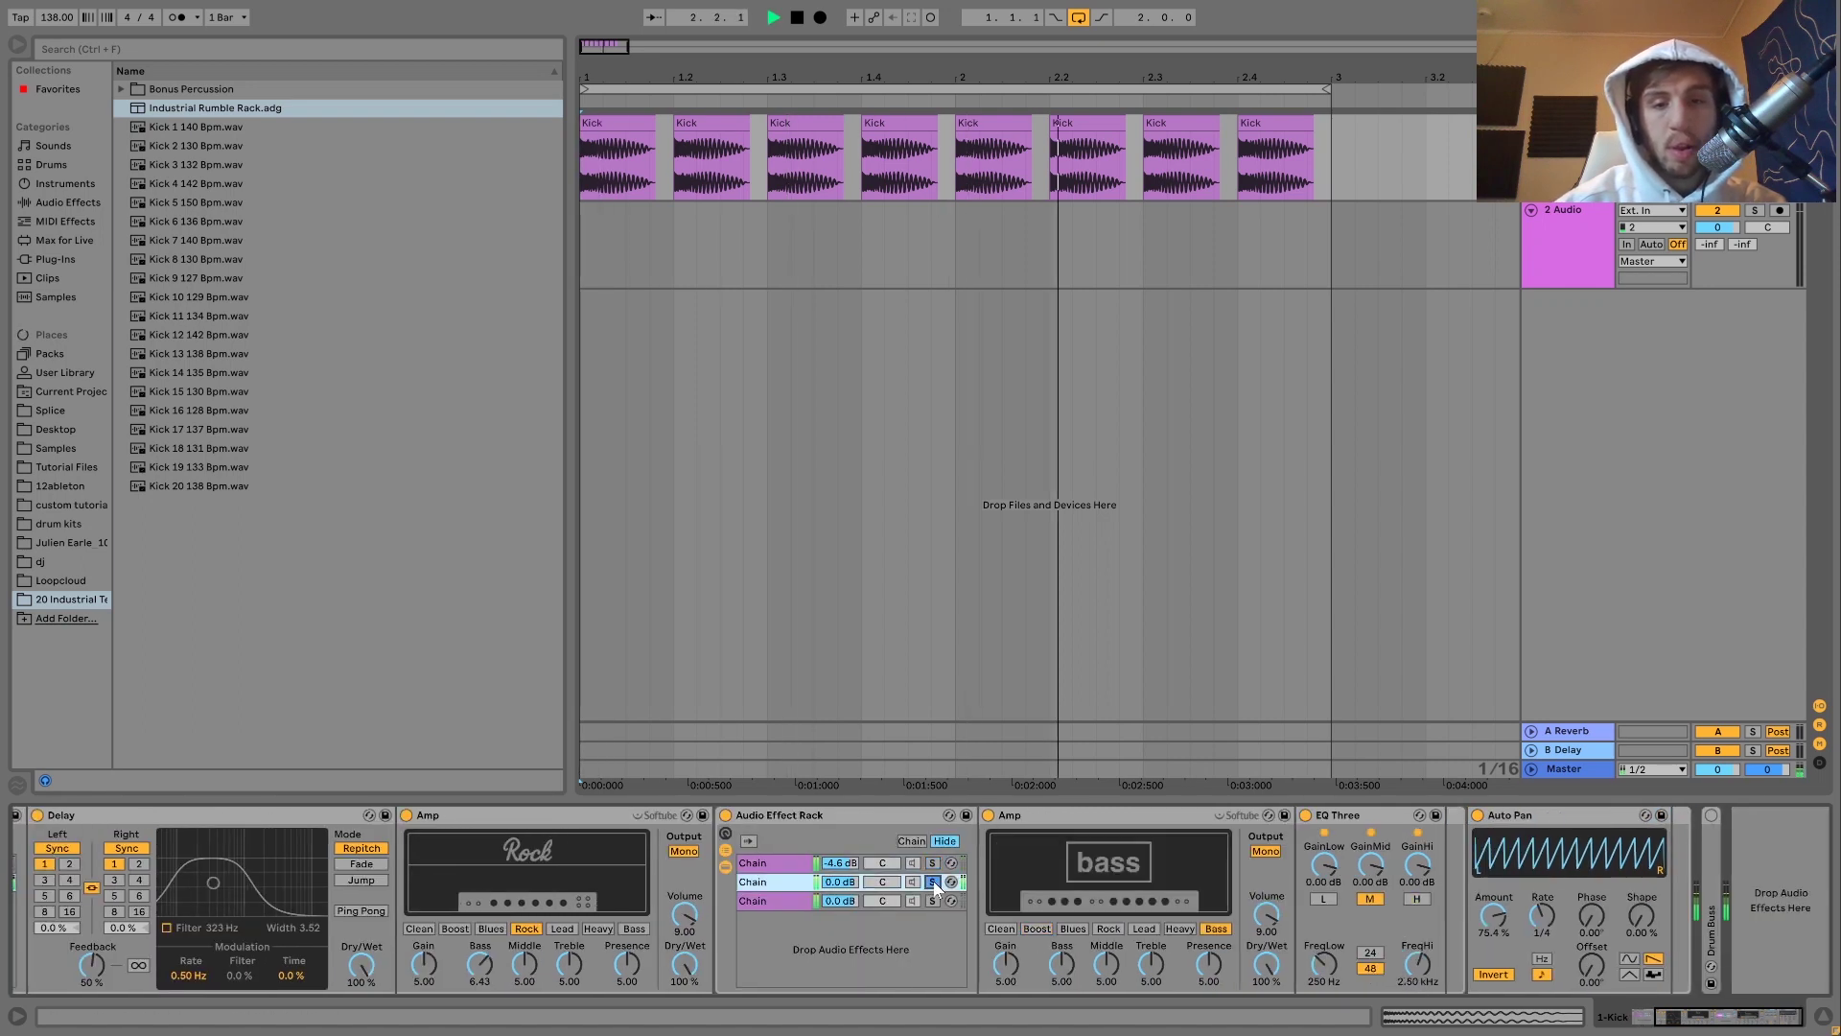
pyautogui.click(933, 901)
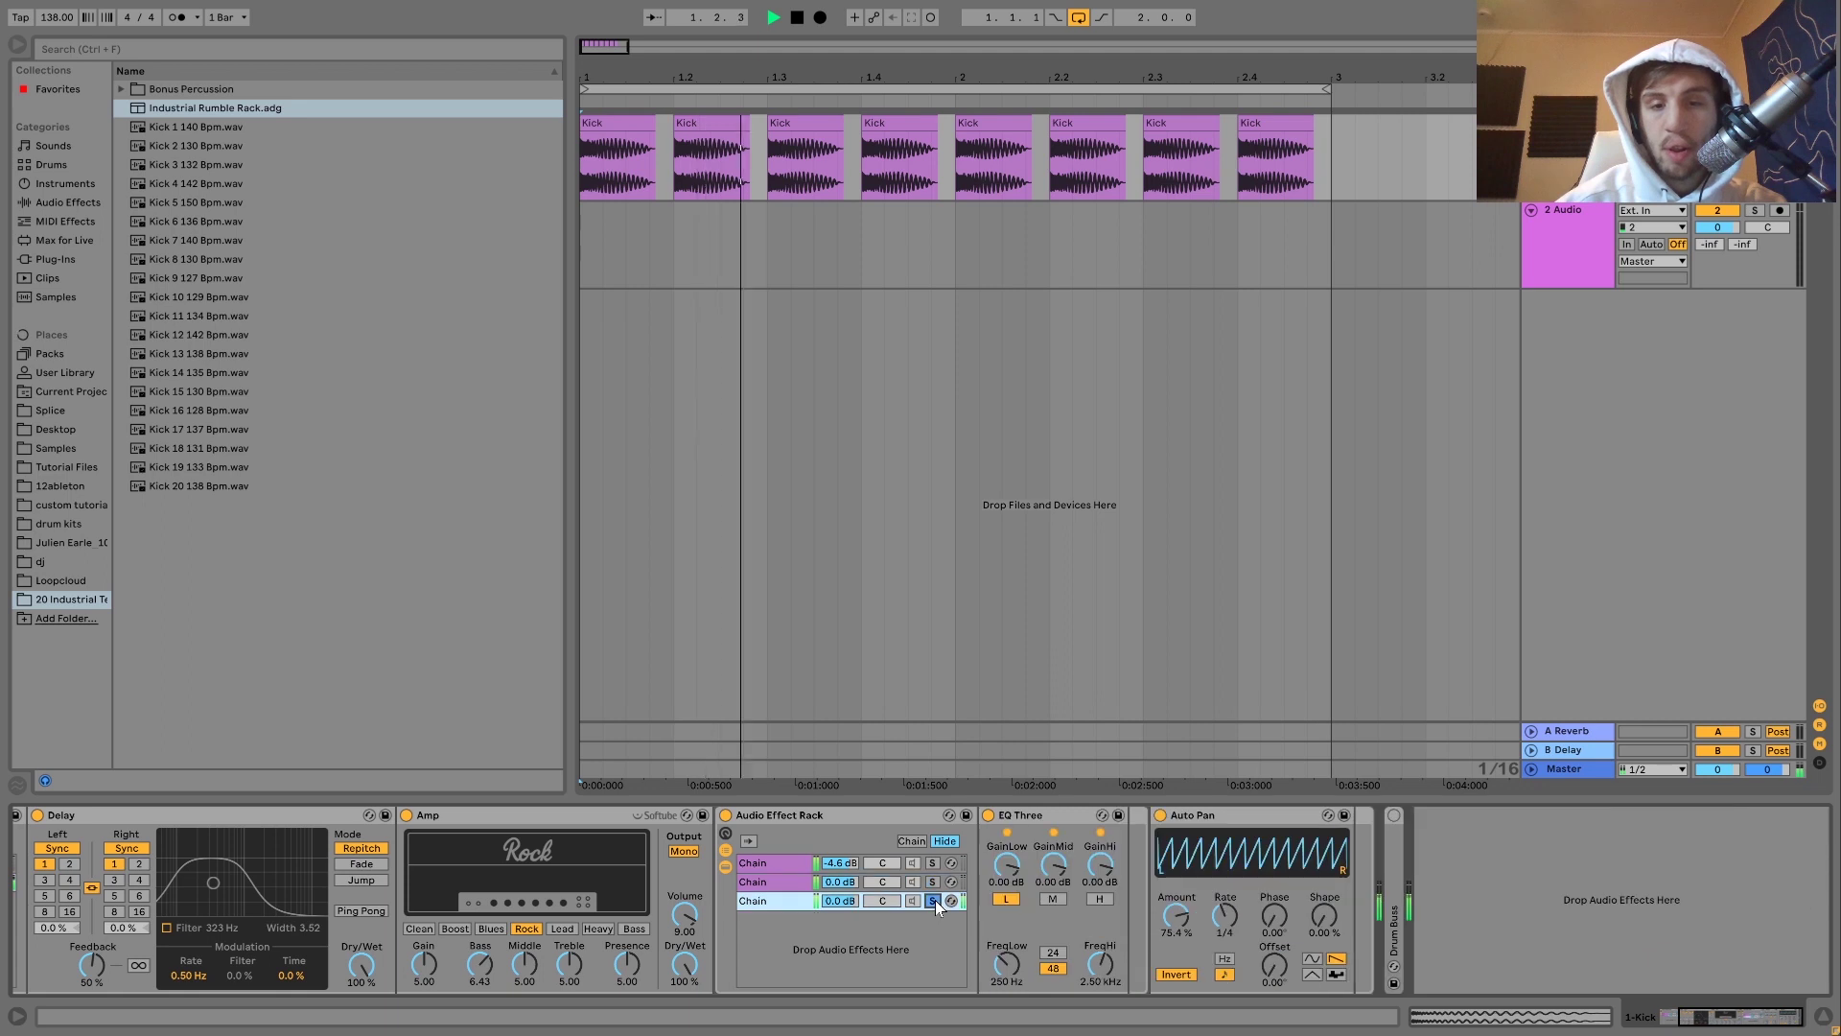
pyautogui.press('space')
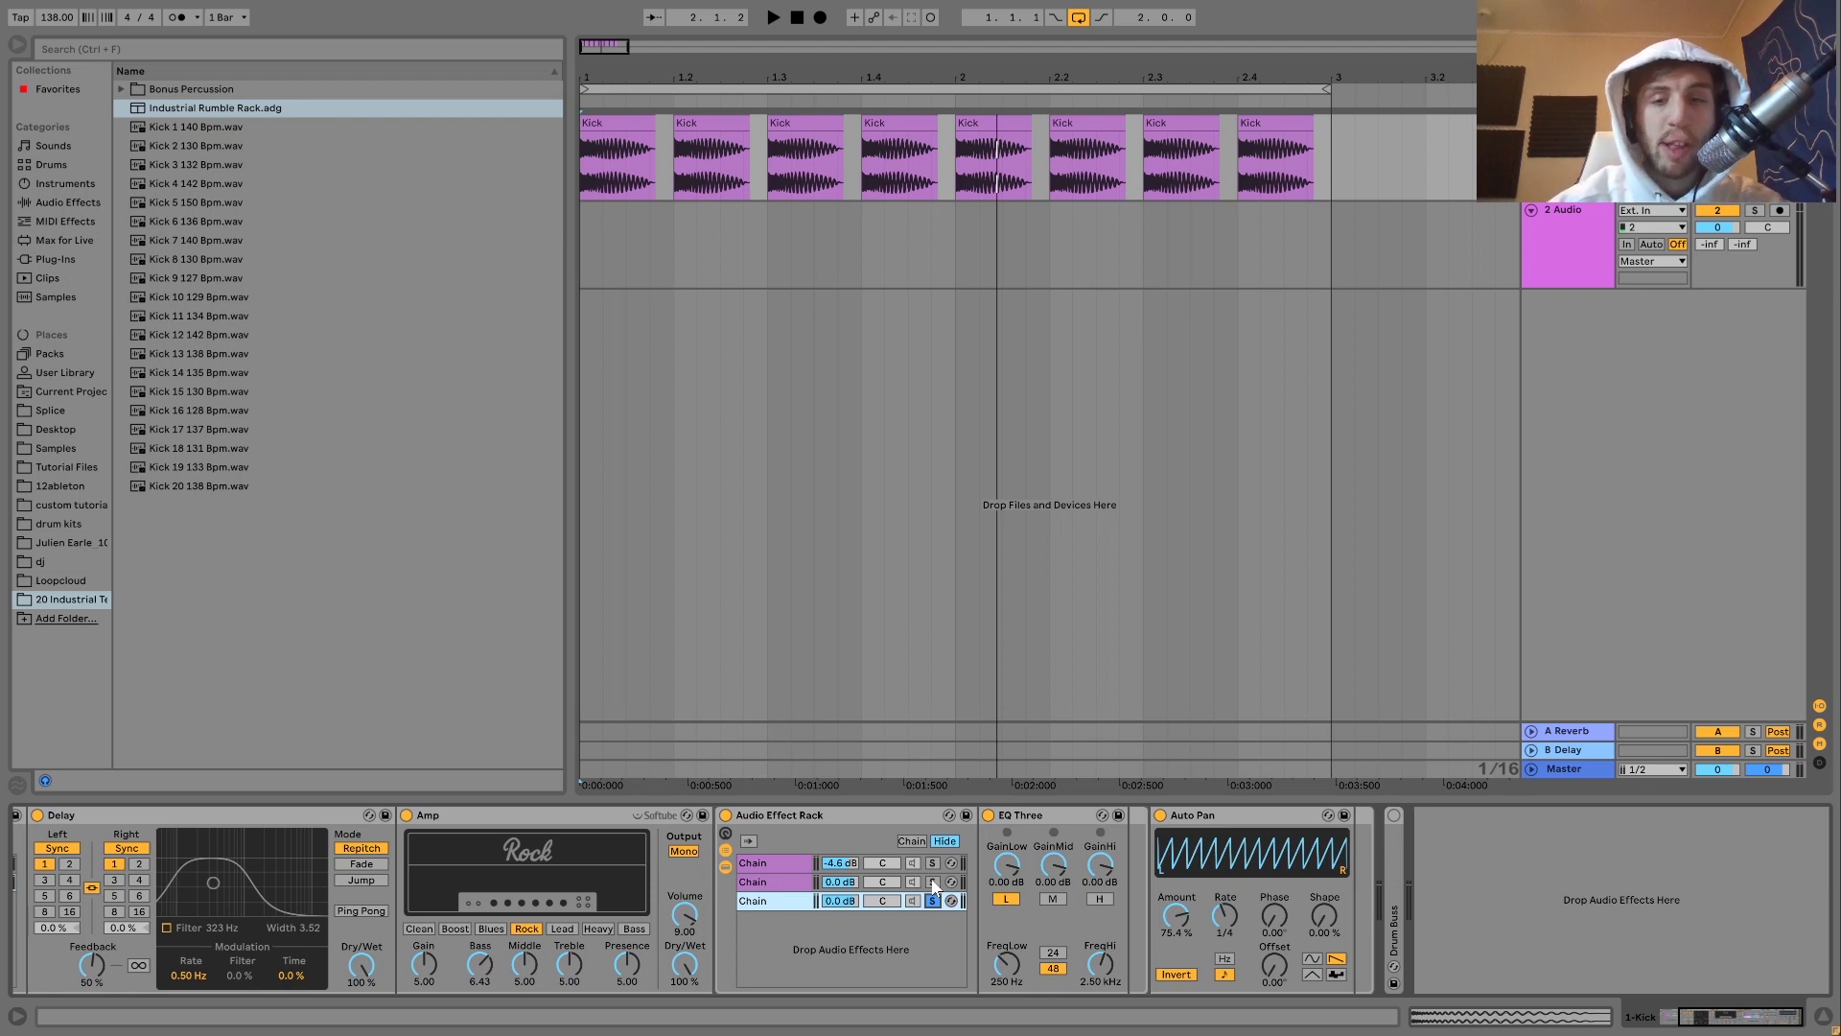
pyautogui.press('space')
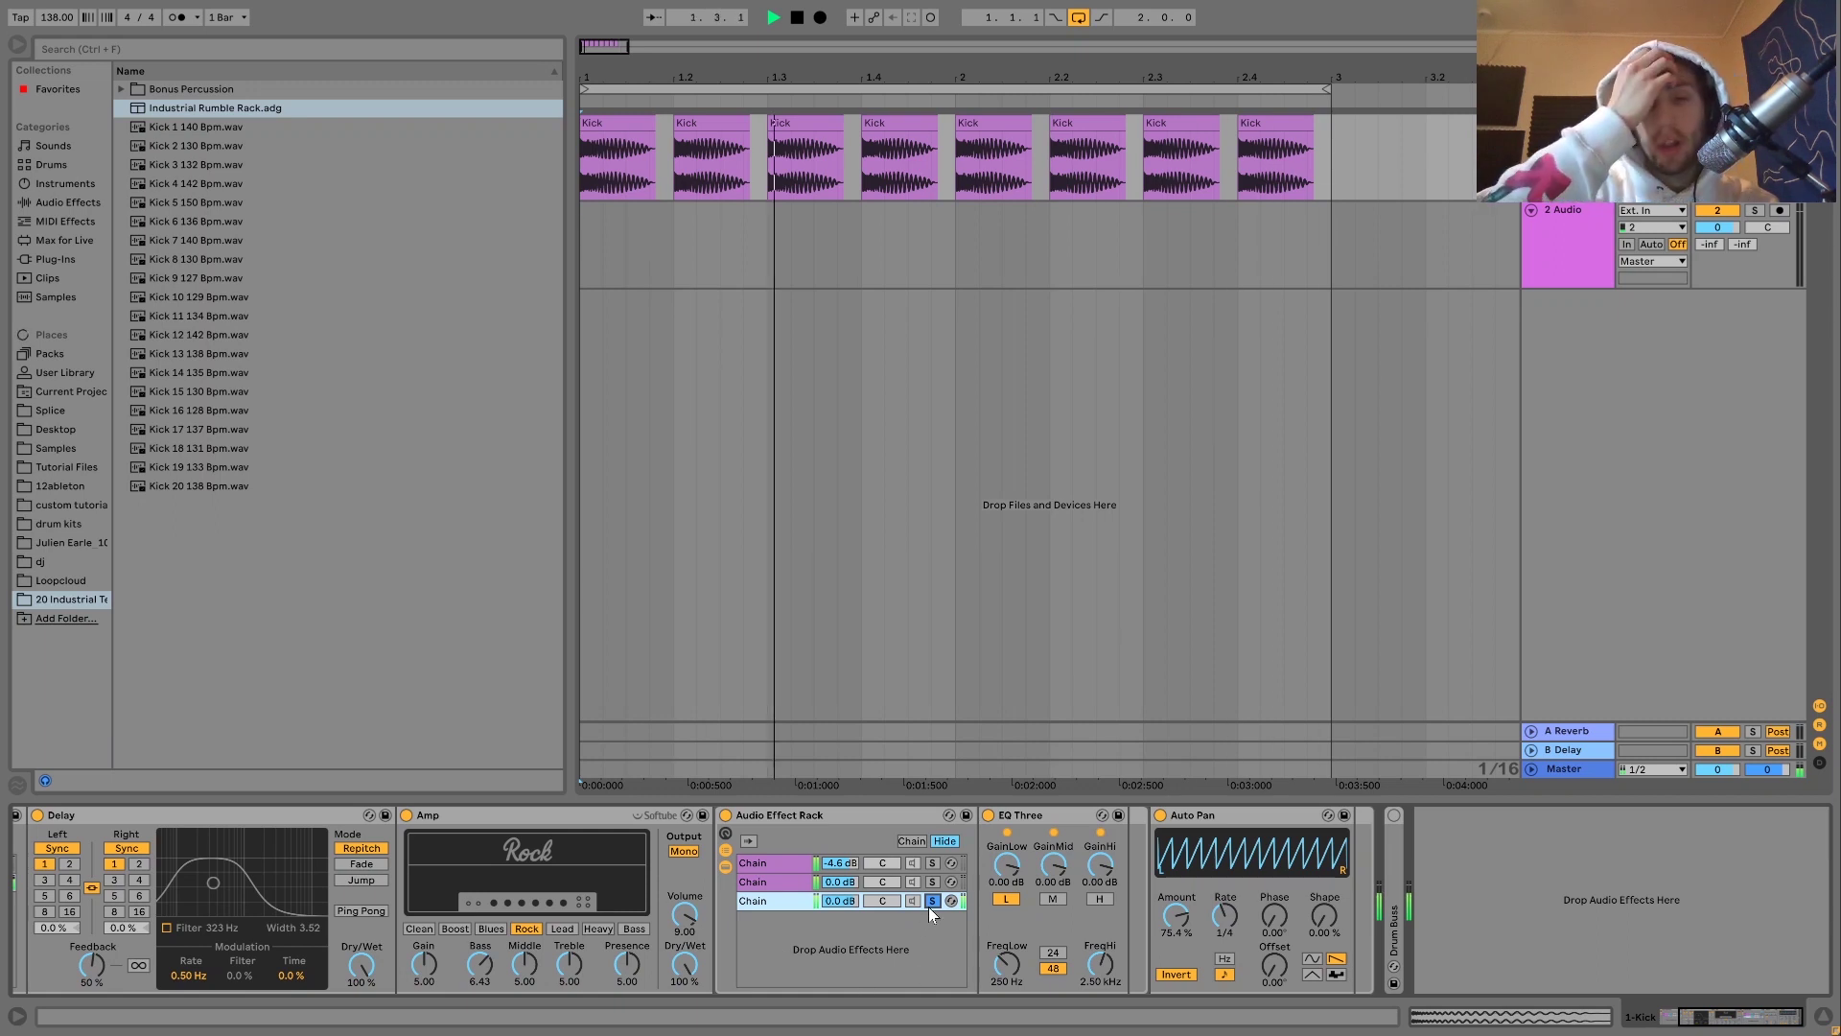
pyautogui.press('space')
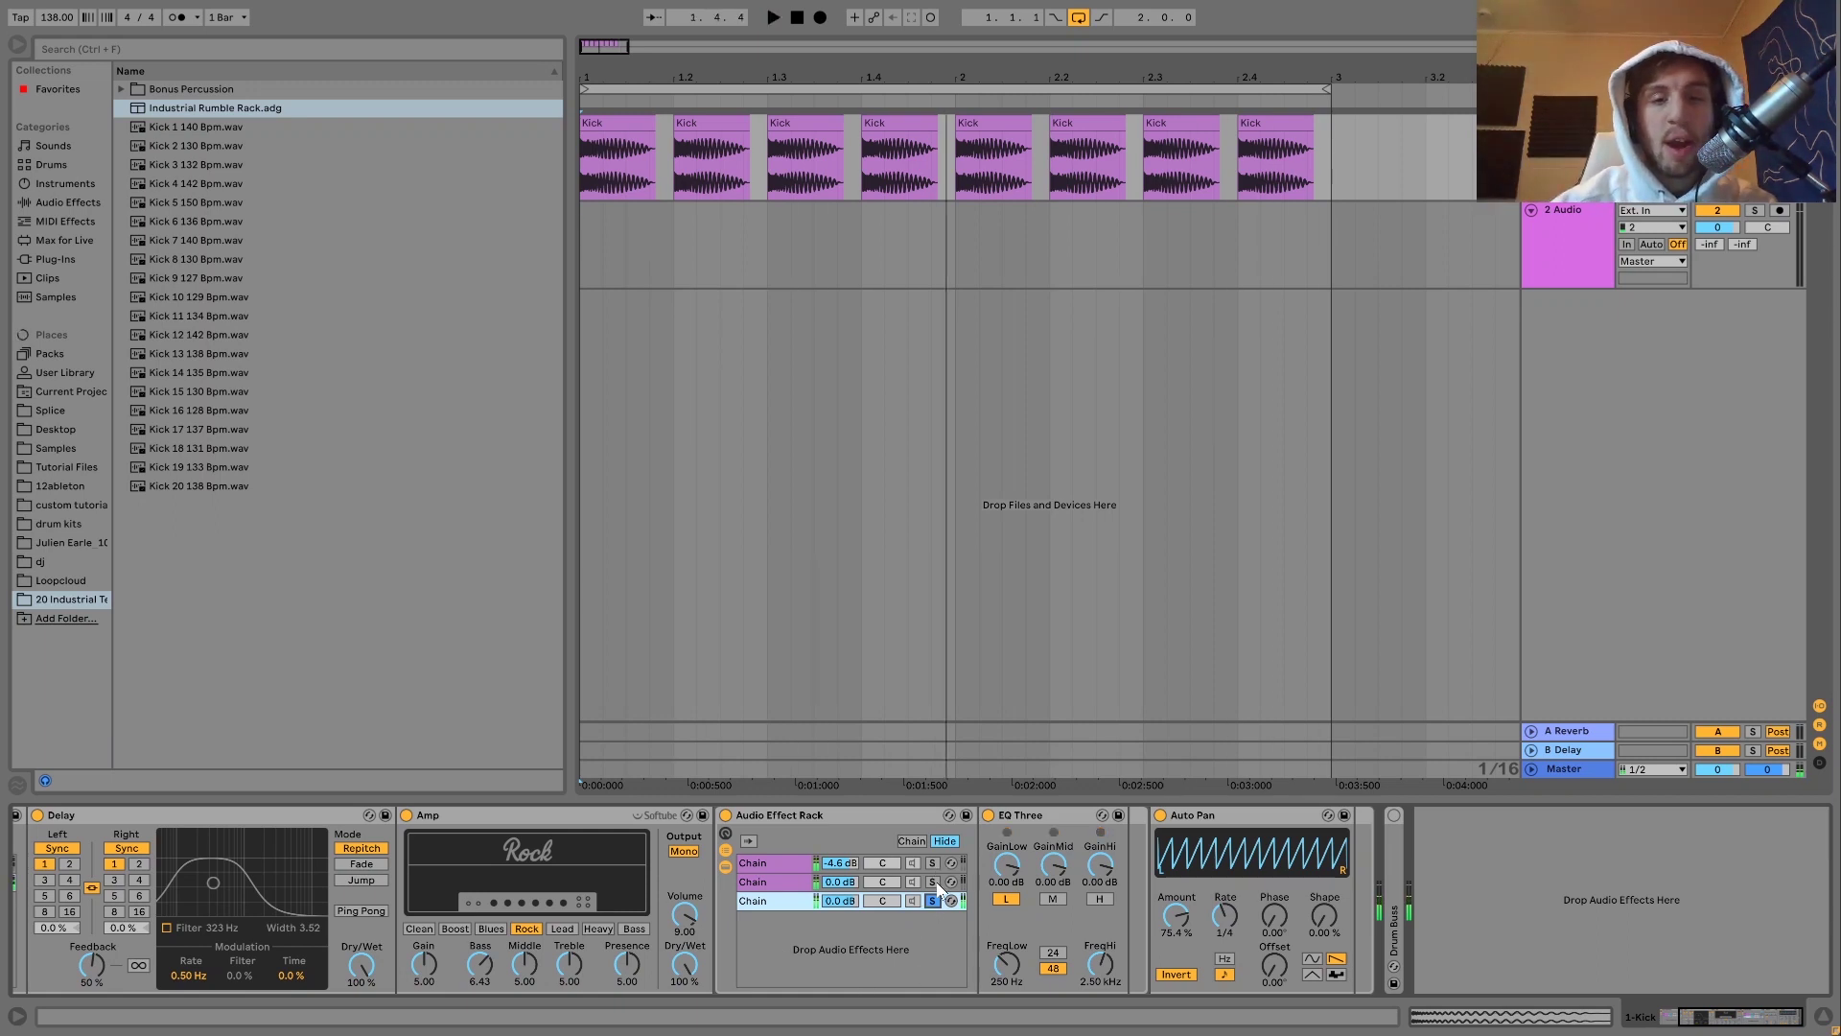
pyautogui.click(932, 881)
pyautogui.press('space')
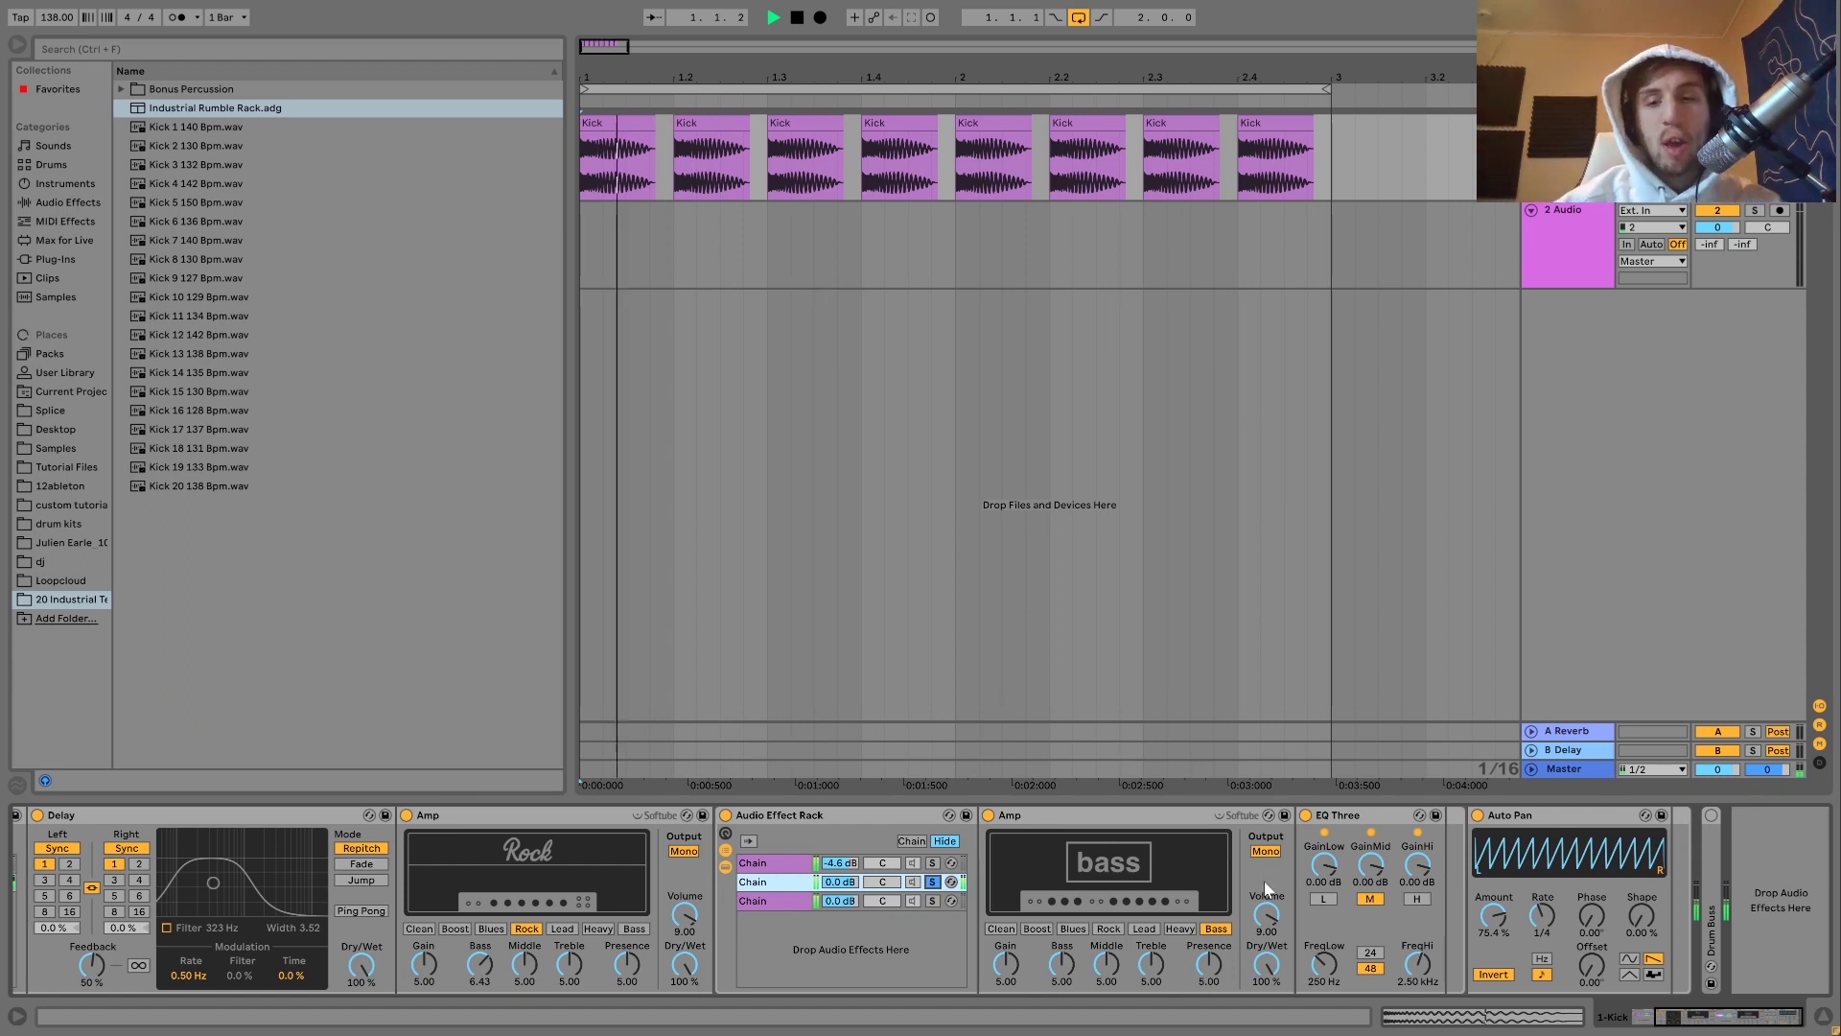
pyautogui.press('space')
pyautogui.click(1110, 929)
pyautogui.press('space')
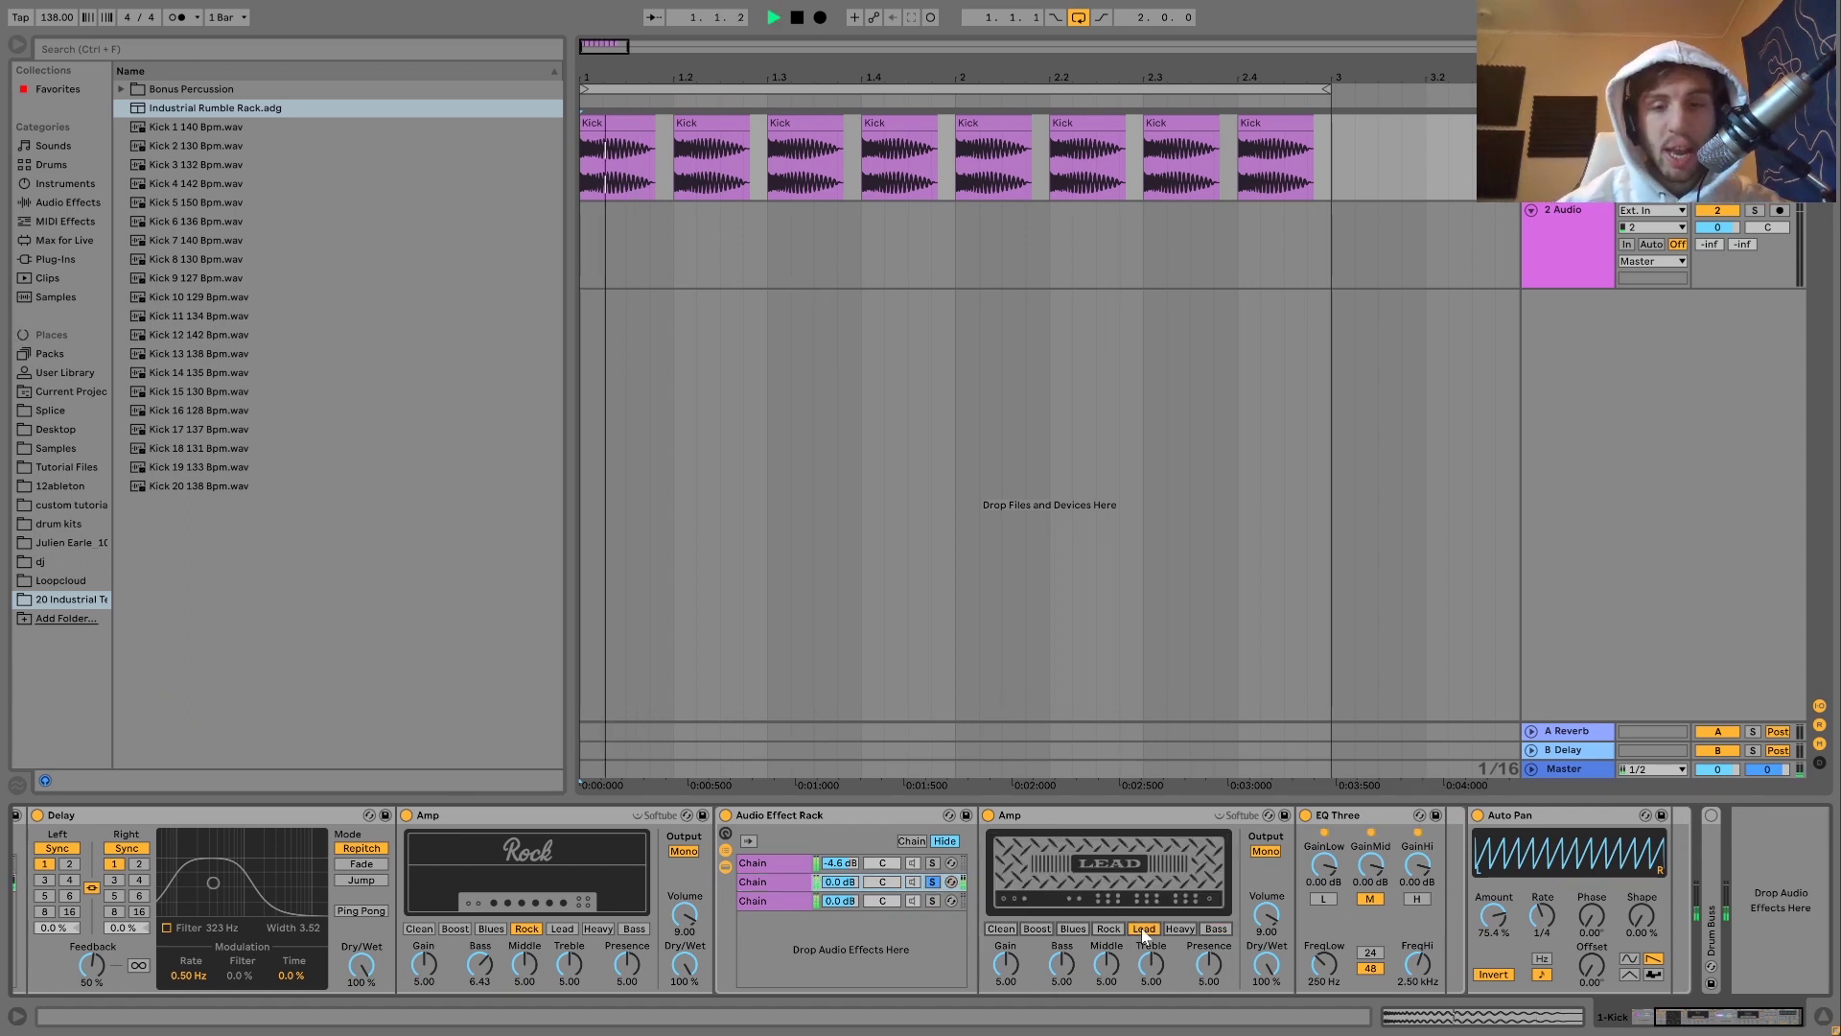
pyautogui.press('space')
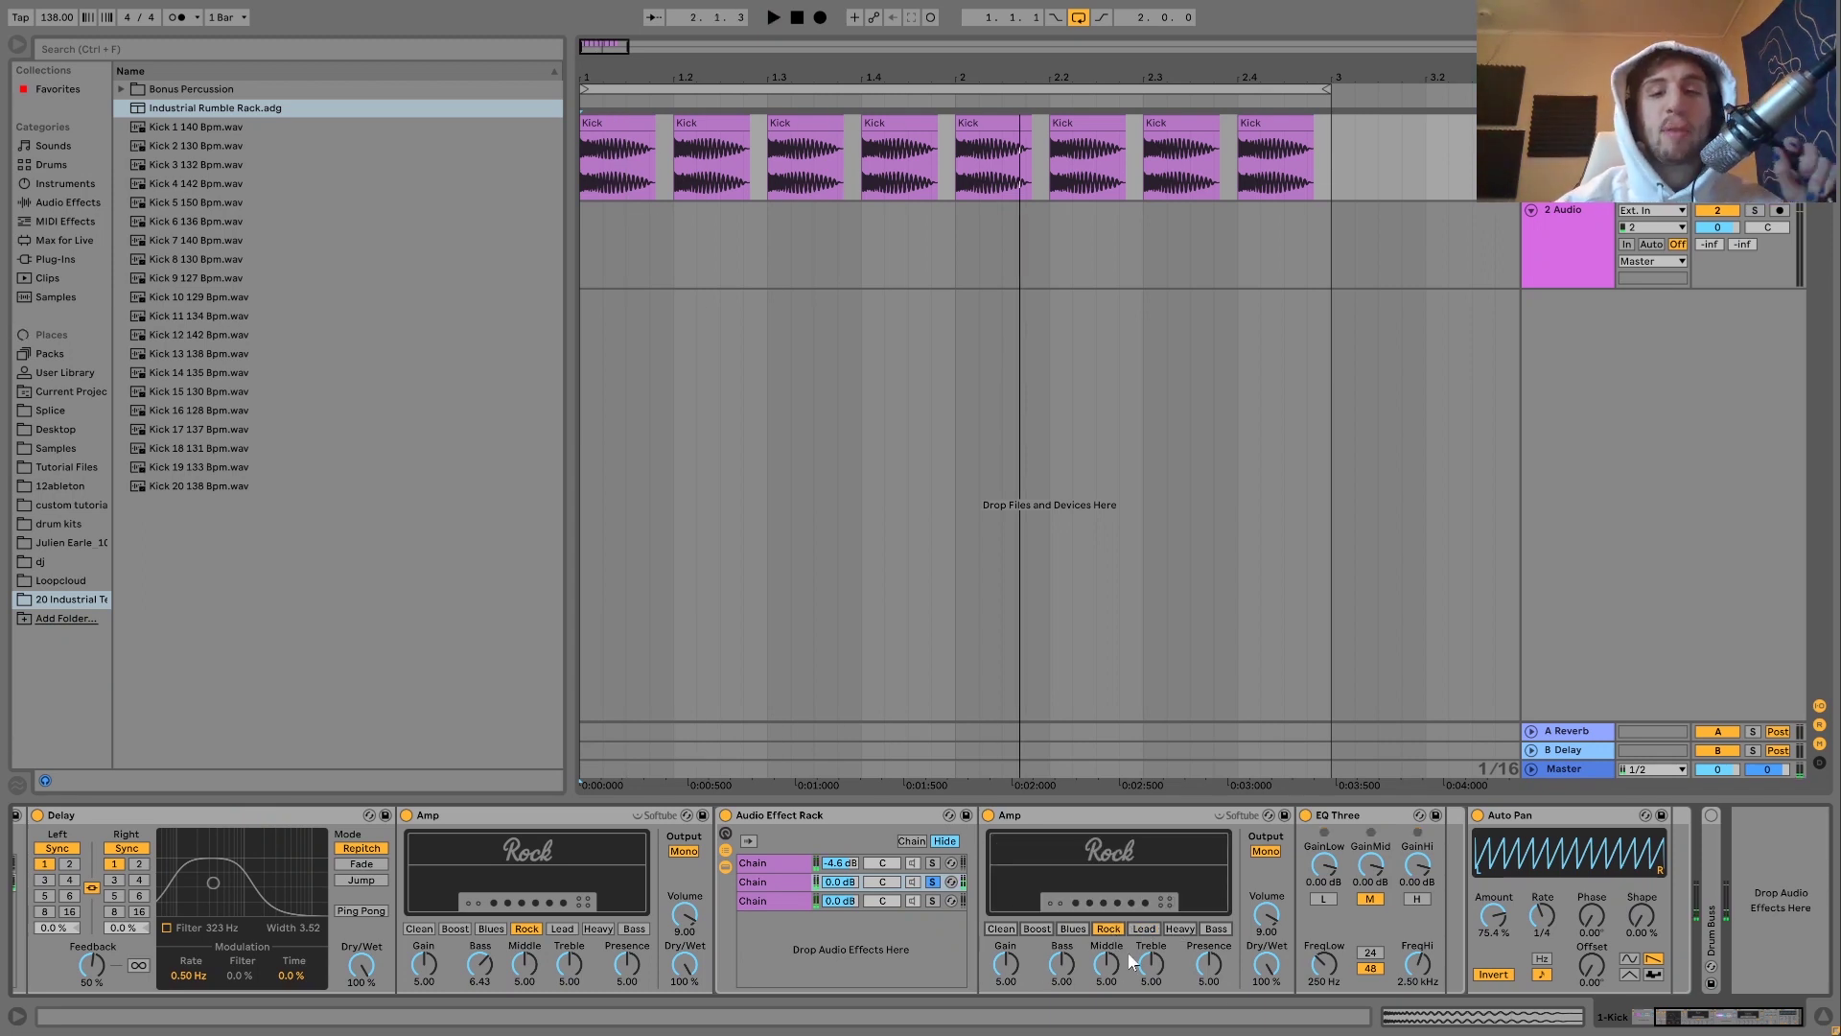
pyautogui.click(1061, 925)
pyautogui.press('space')
pyautogui.click(1108, 929)
pyautogui.click(1214, 928)
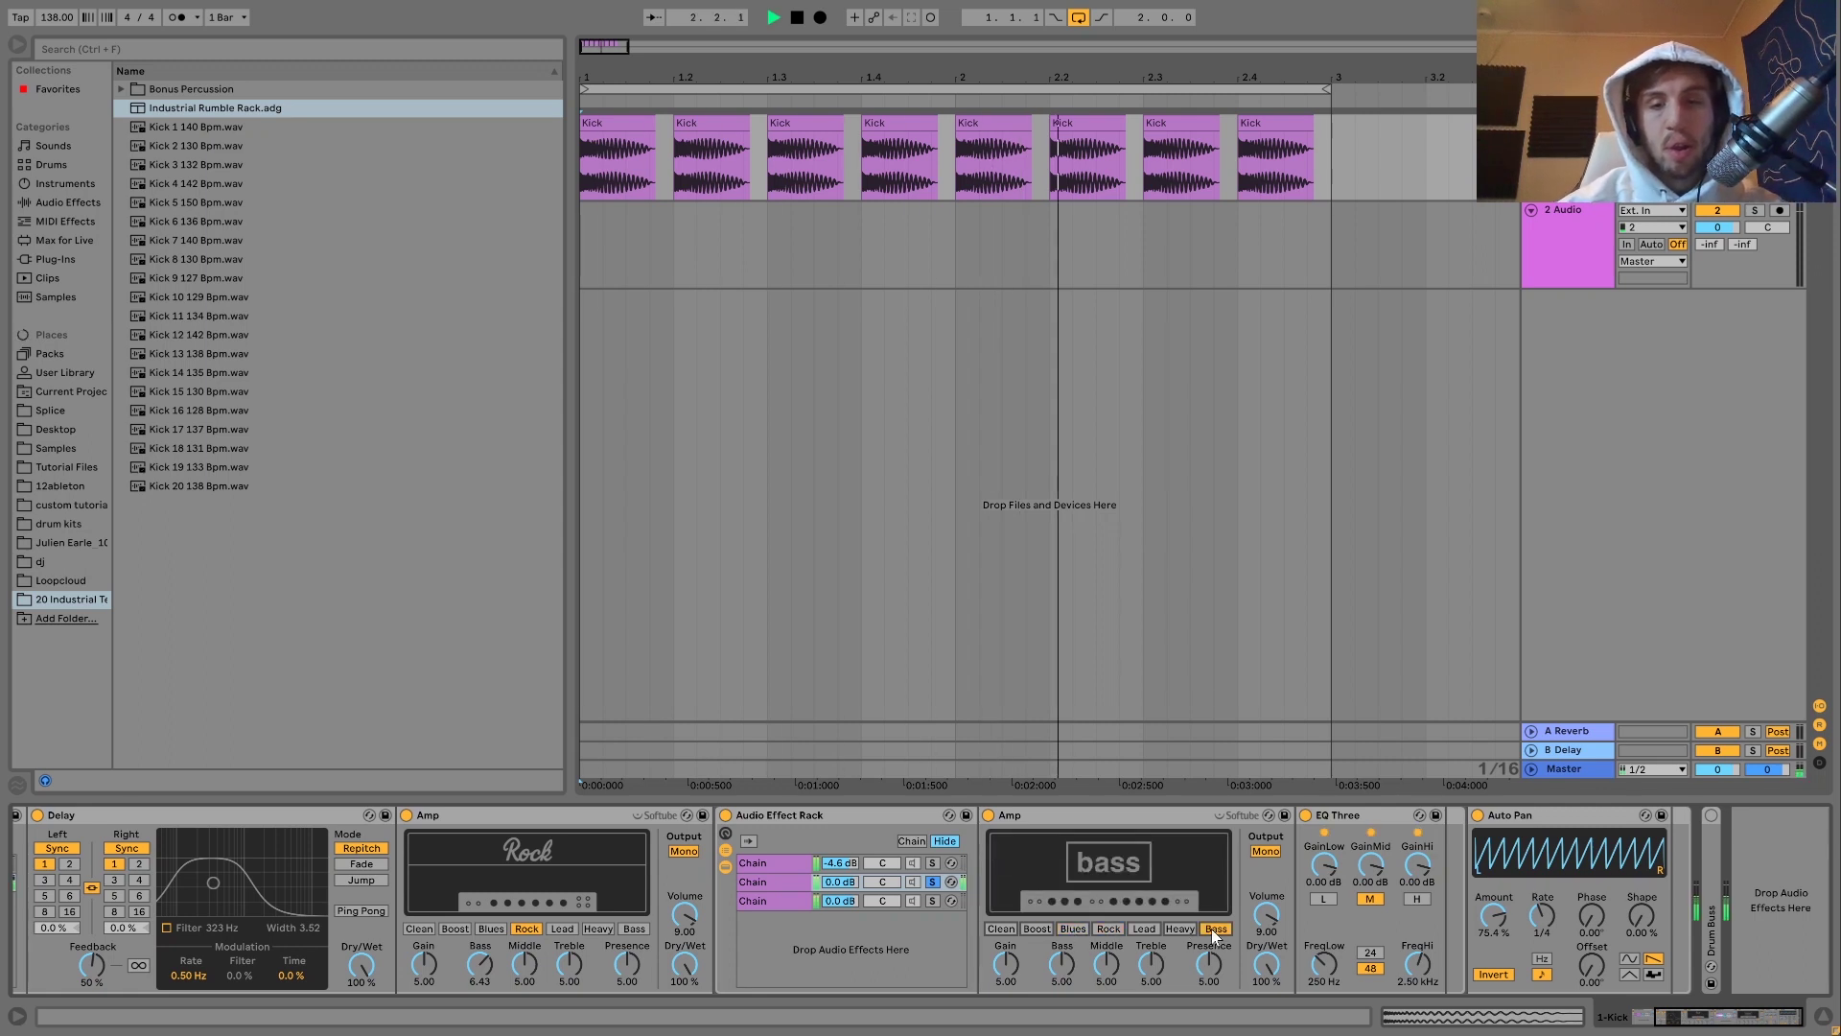
pyautogui.click(933, 881)
pyautogui.click(1108, 929)
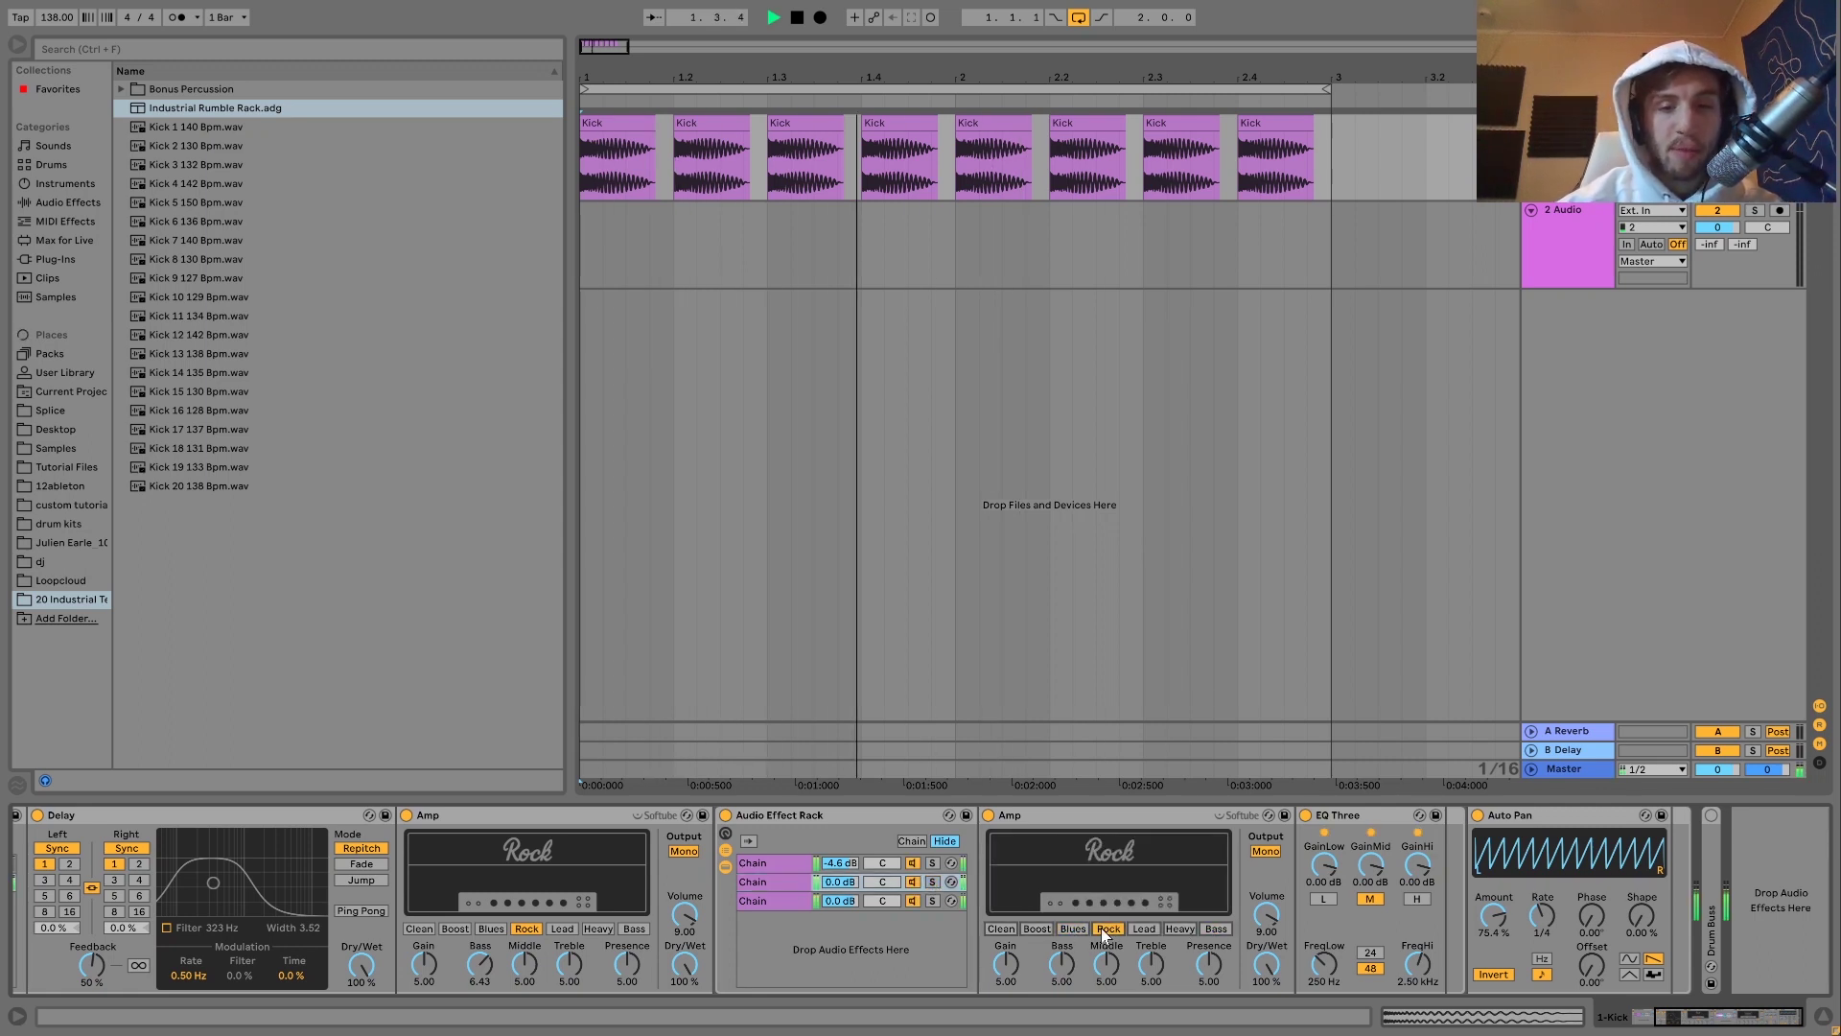
pyautogui.click(1074, 929)
pyautogui.click(1216, 929)
pyautogui.press('space')
pyautogui.click(932, 862)
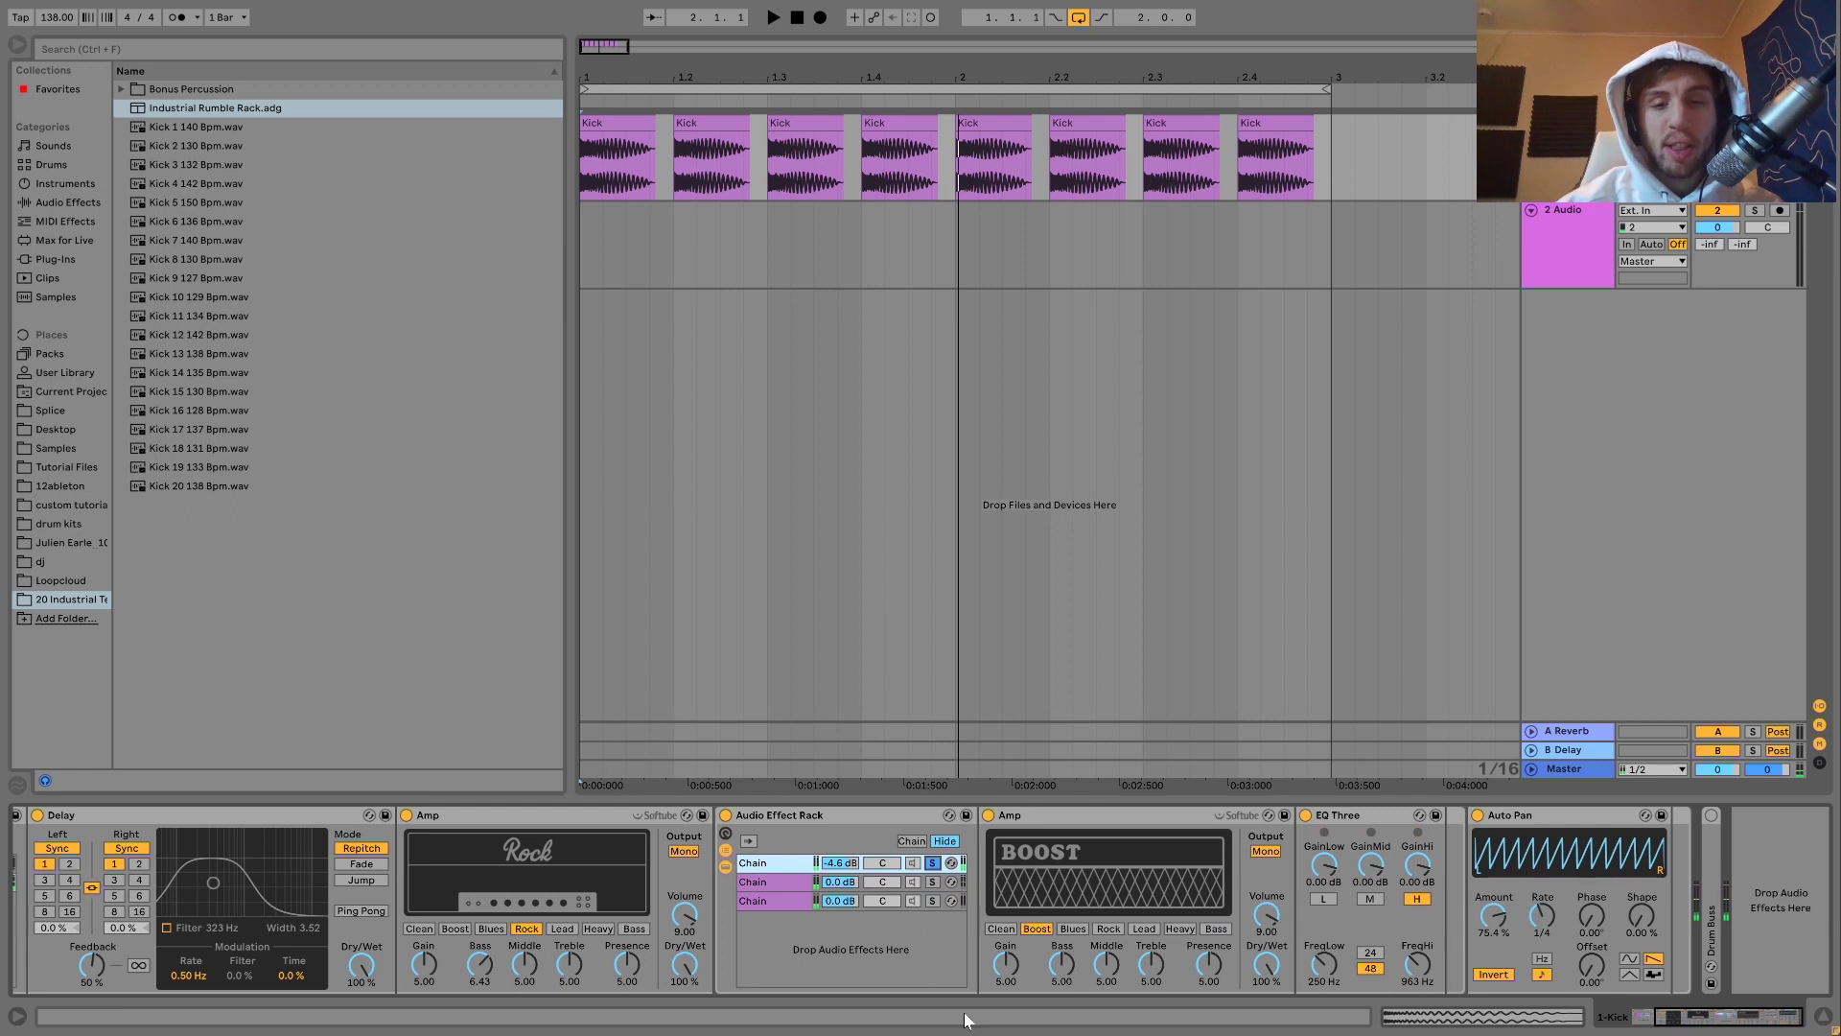
pyautogui.press('space')
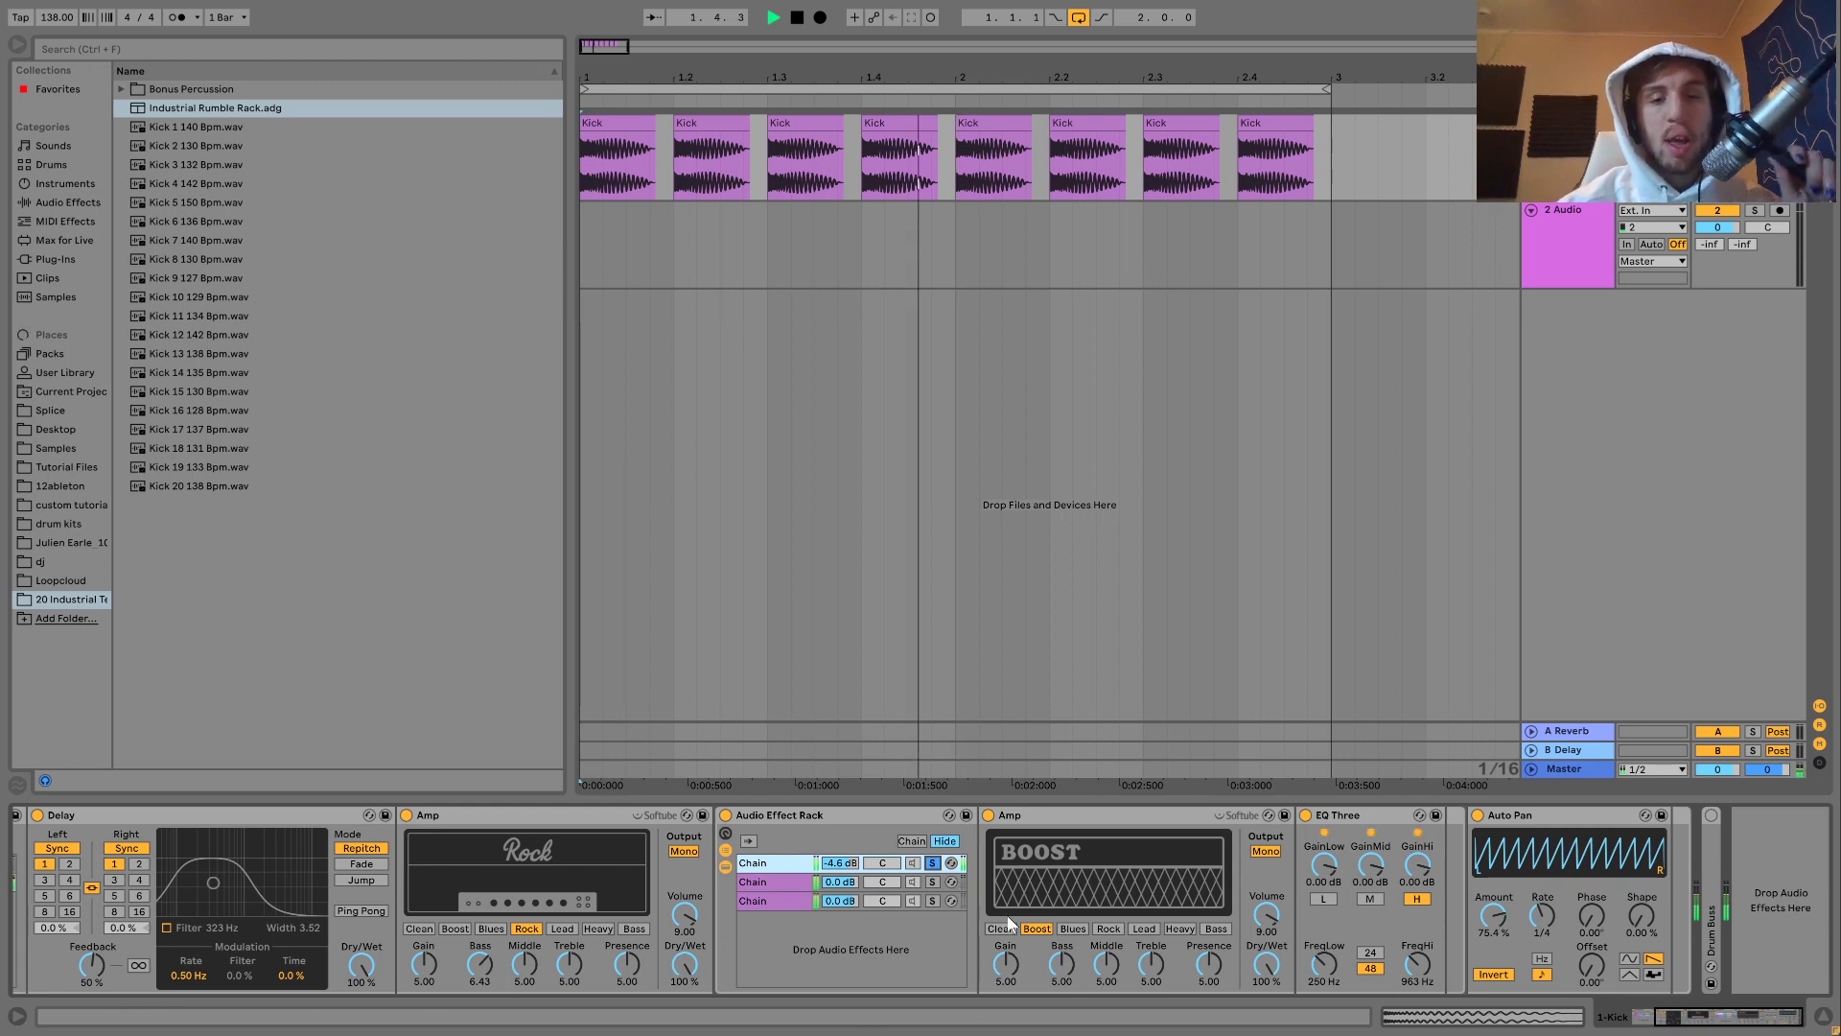
pyautogui.click(932, 881)
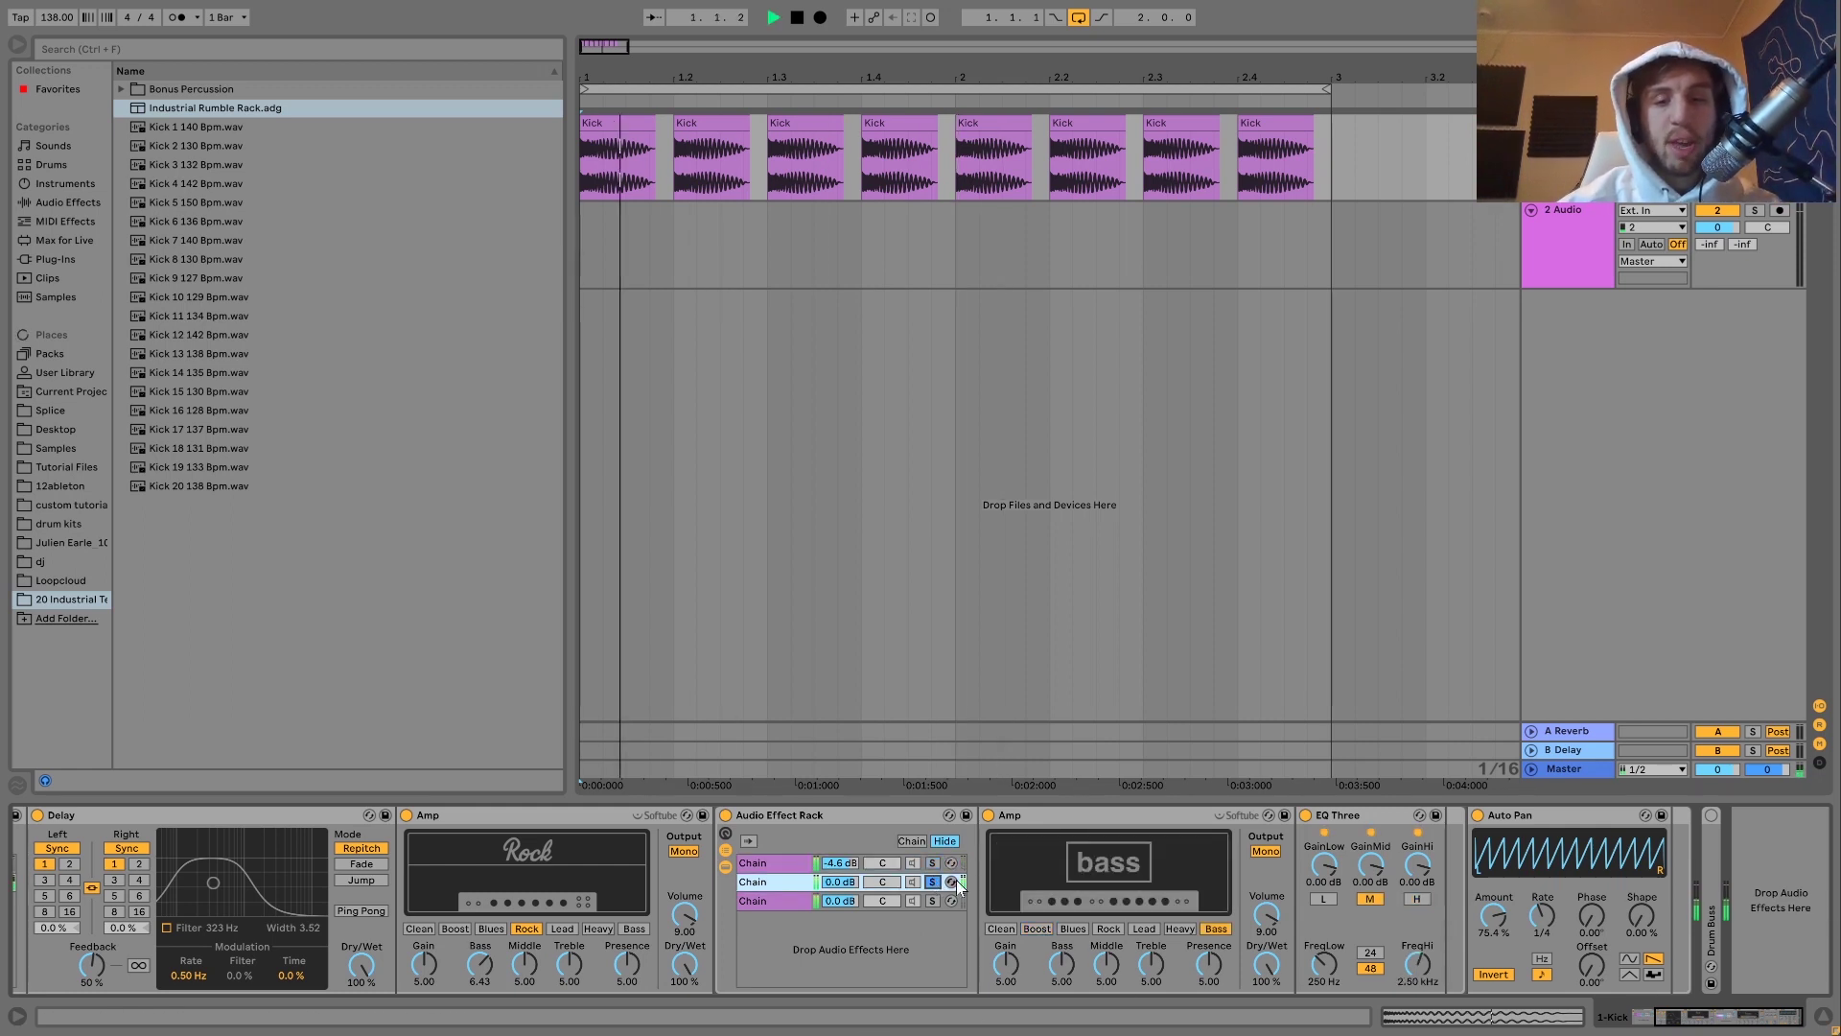
pyautogui.click(1378, 899)
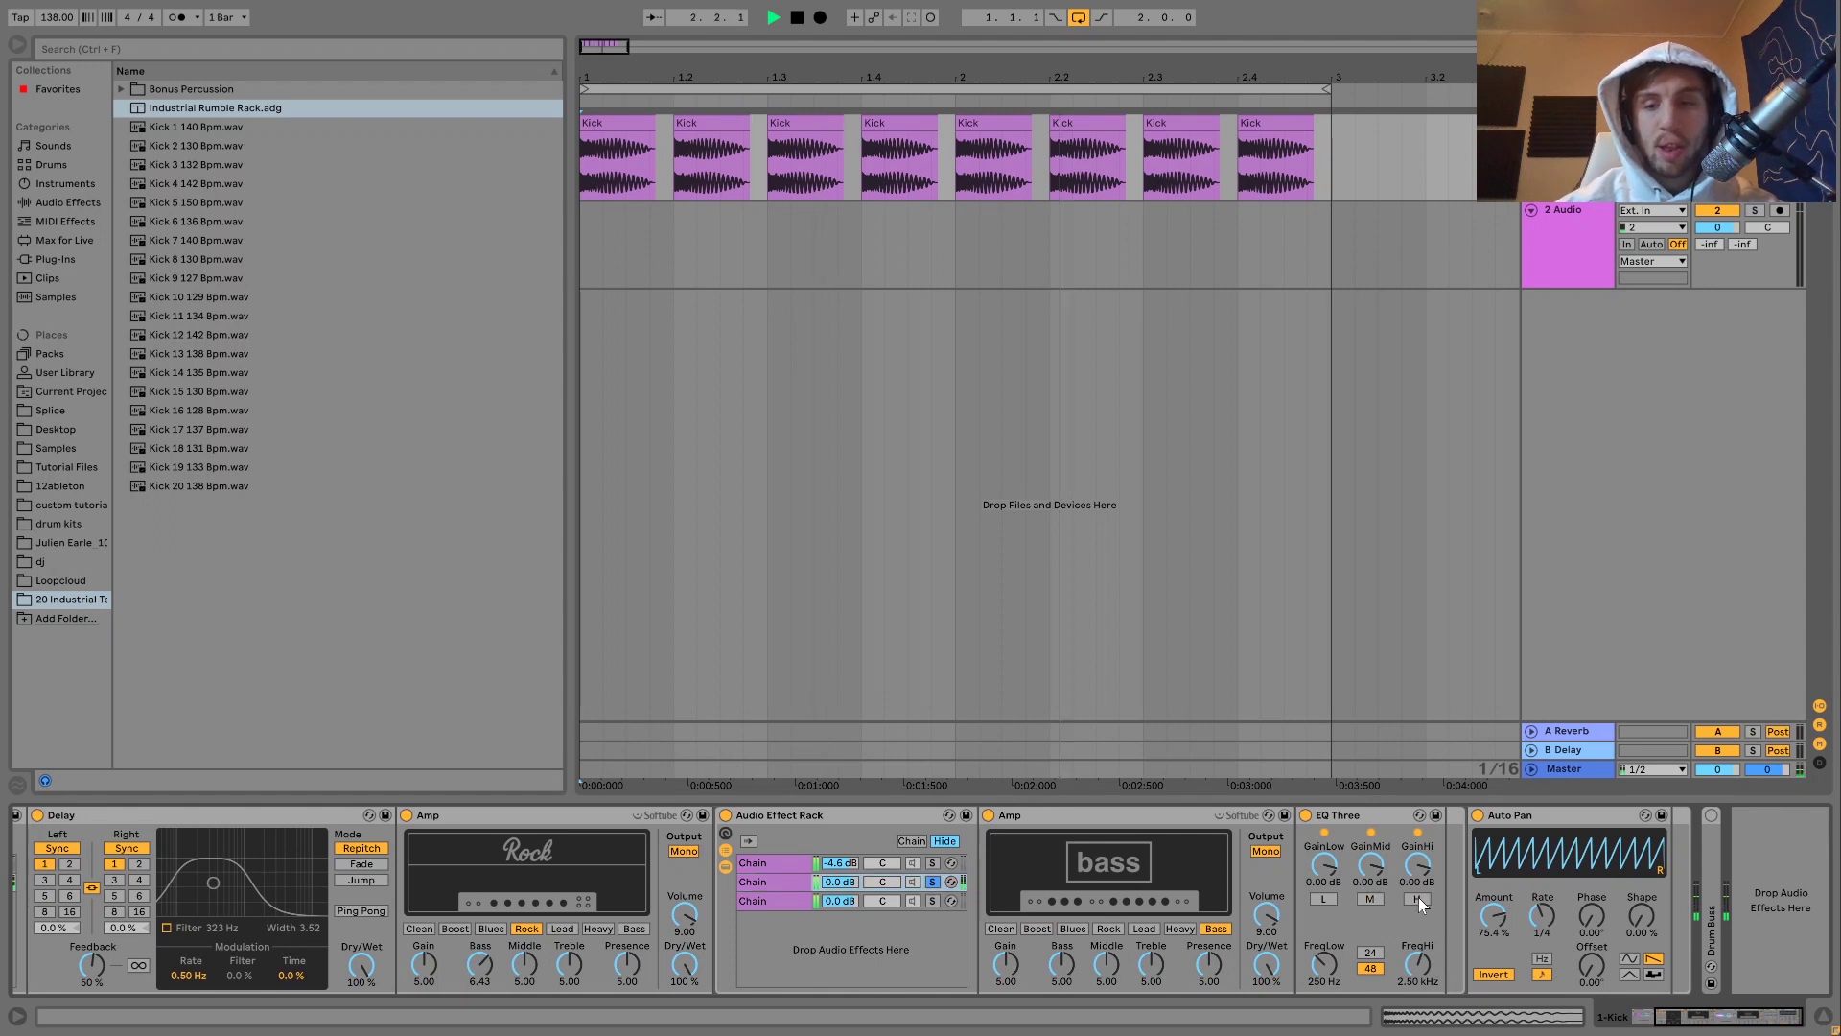
pyautogui.click(1419, 898)
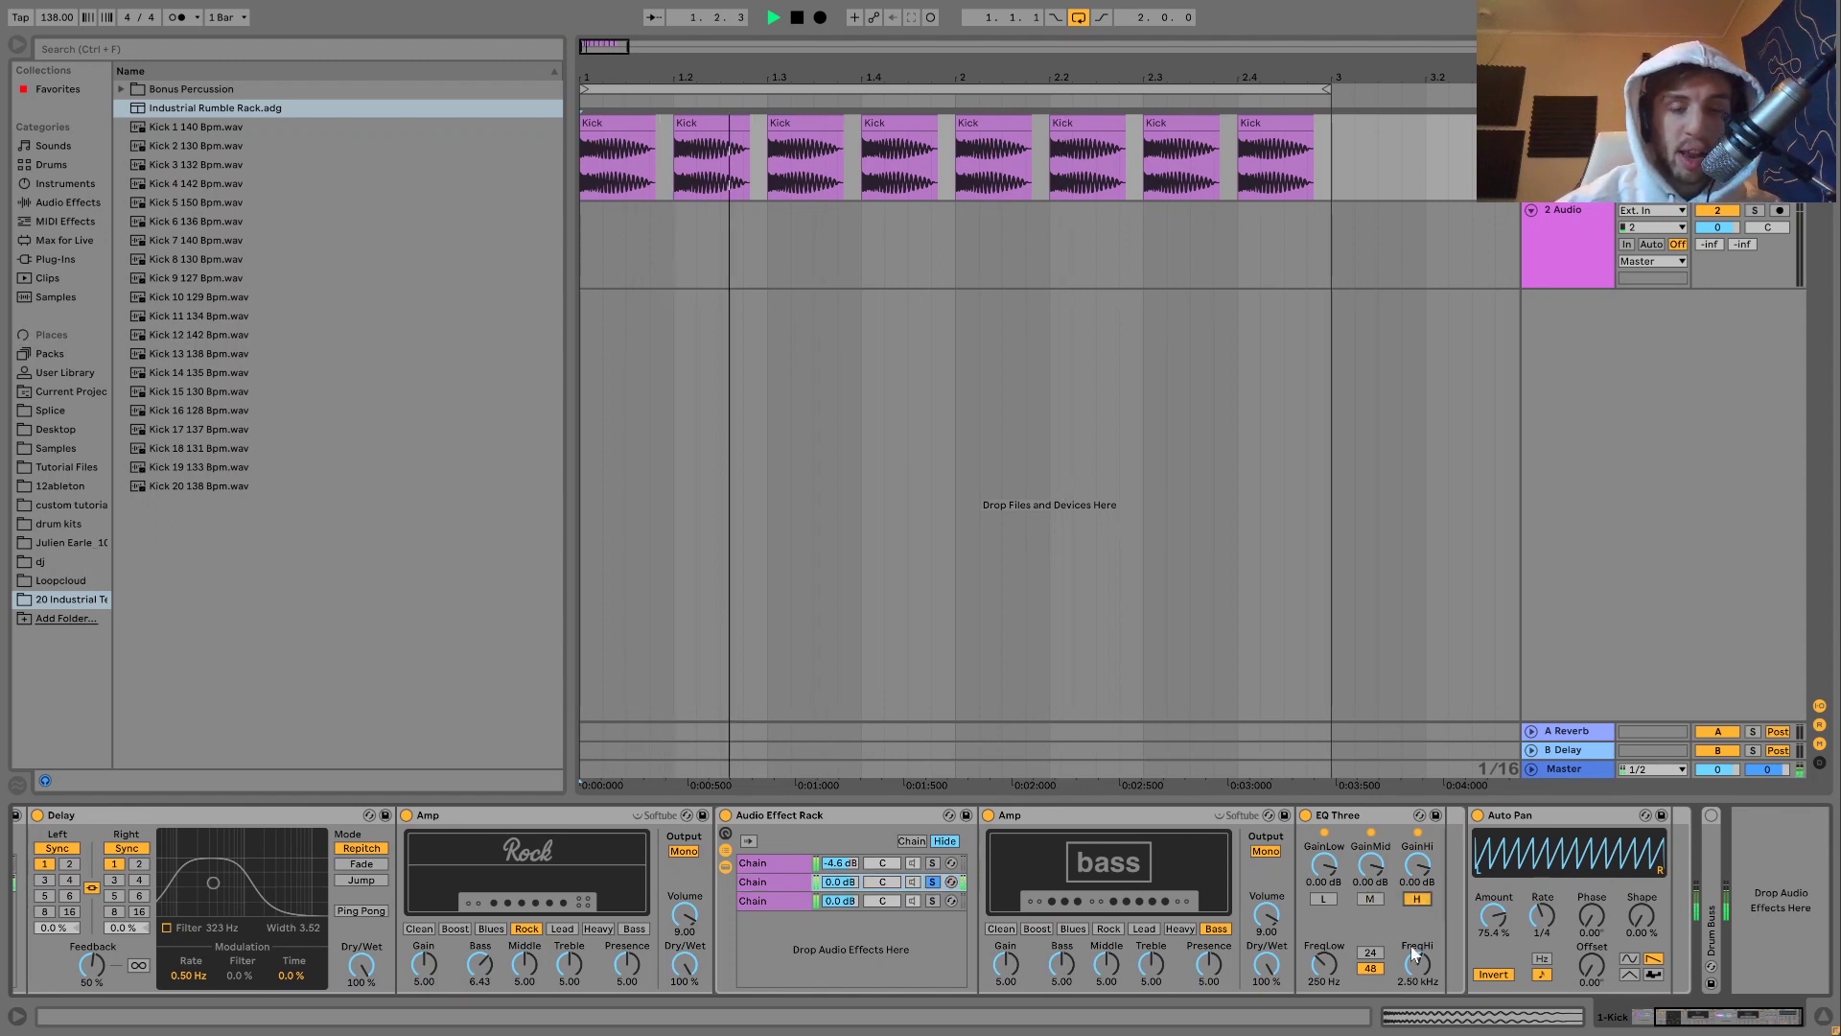
pyautogui.click(1419, 898)
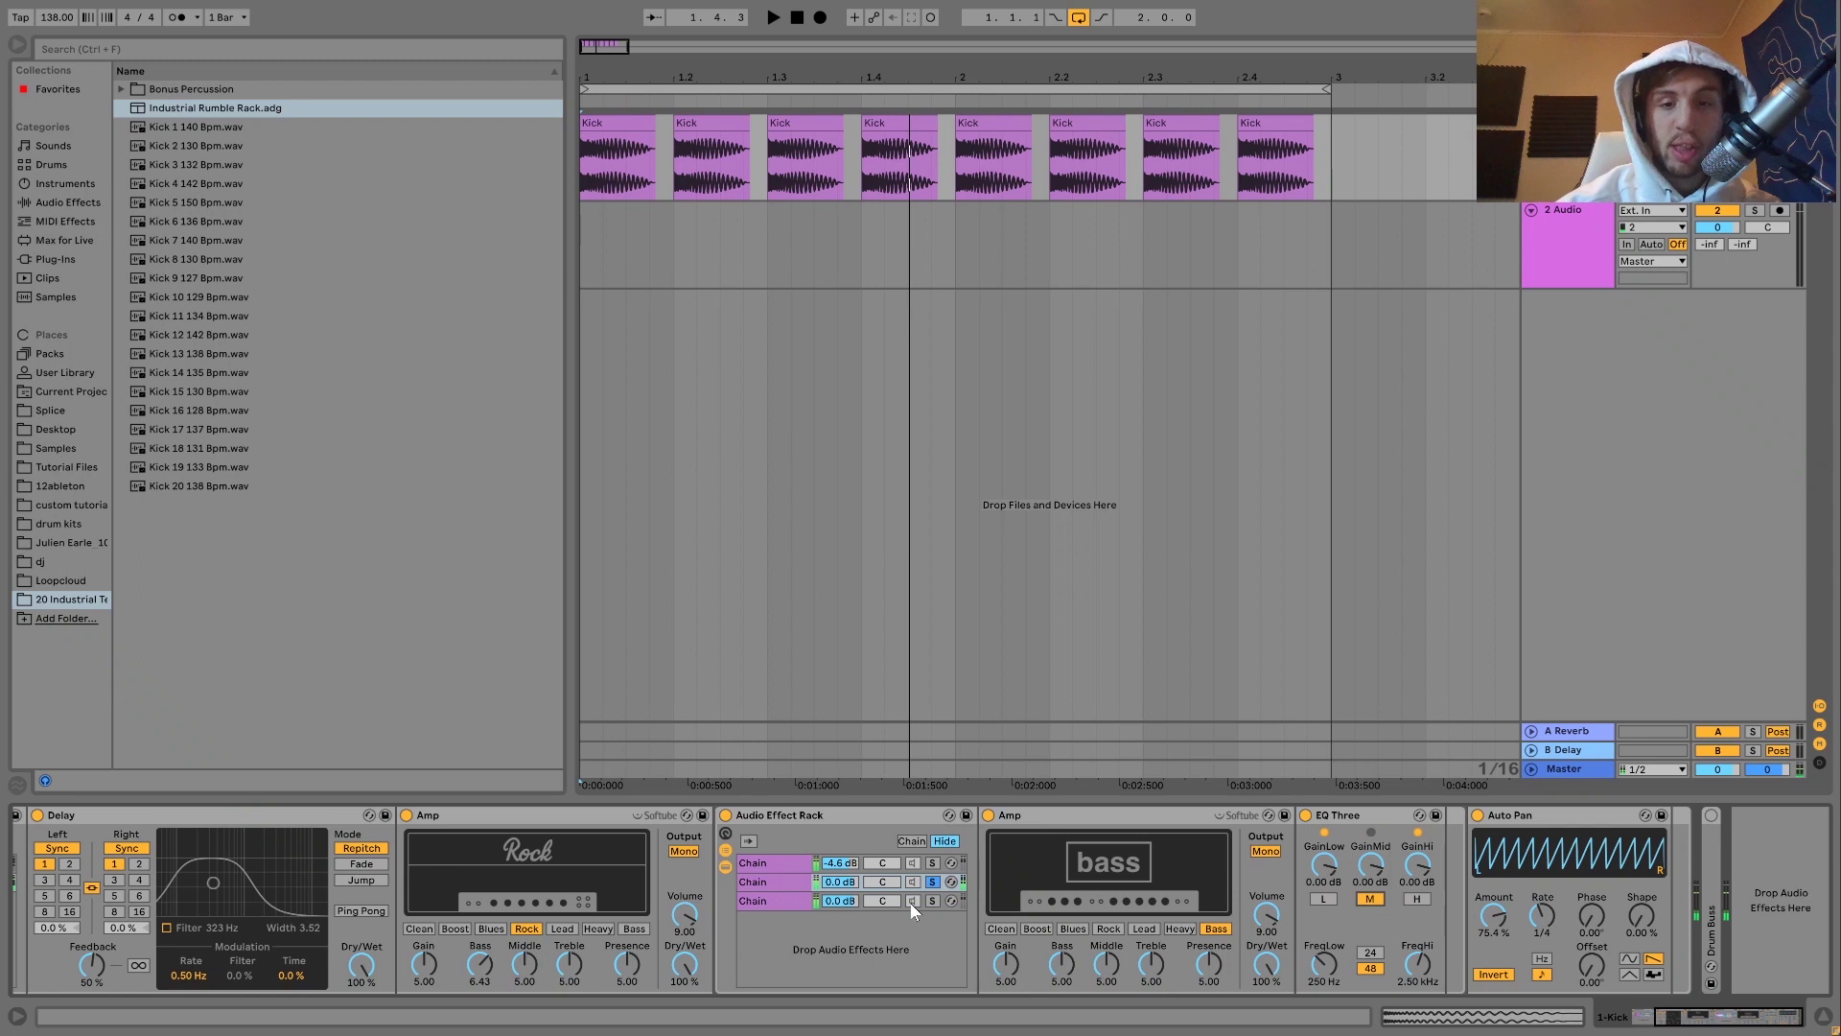
pyautogui.click(932, 863)
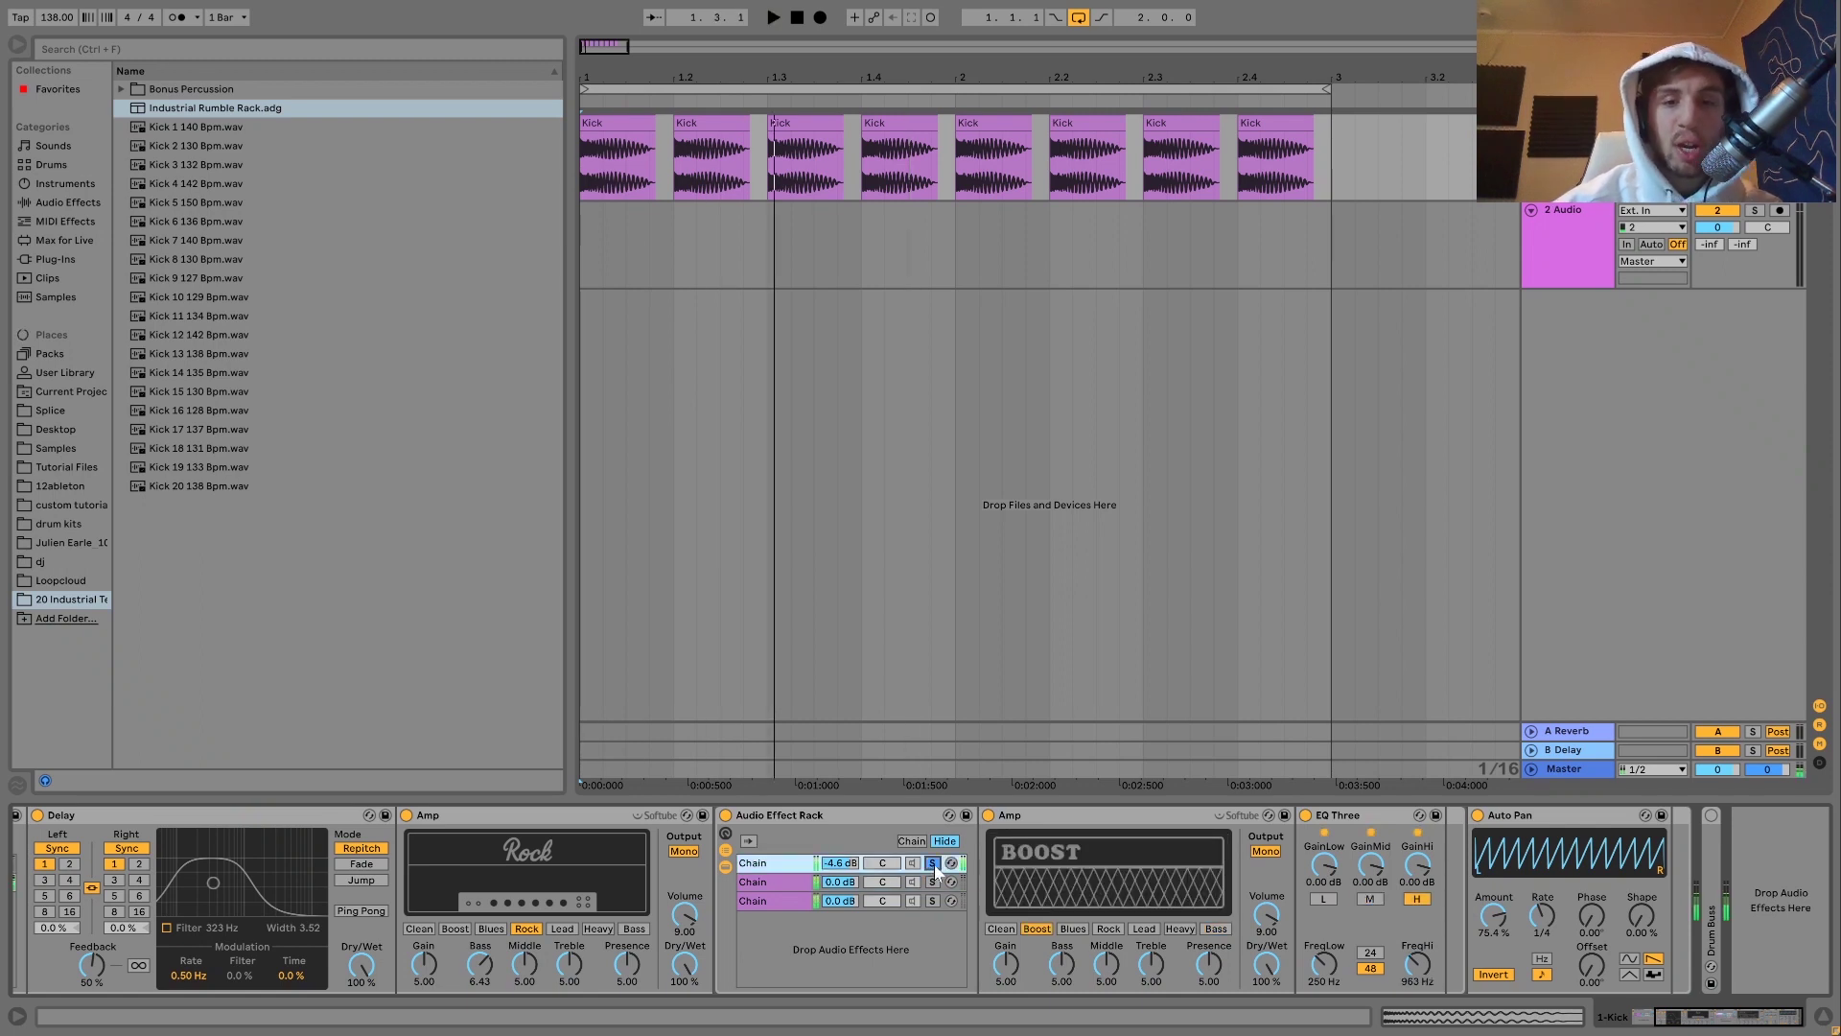
pyautogui.hscroll(-3, 729, 912)
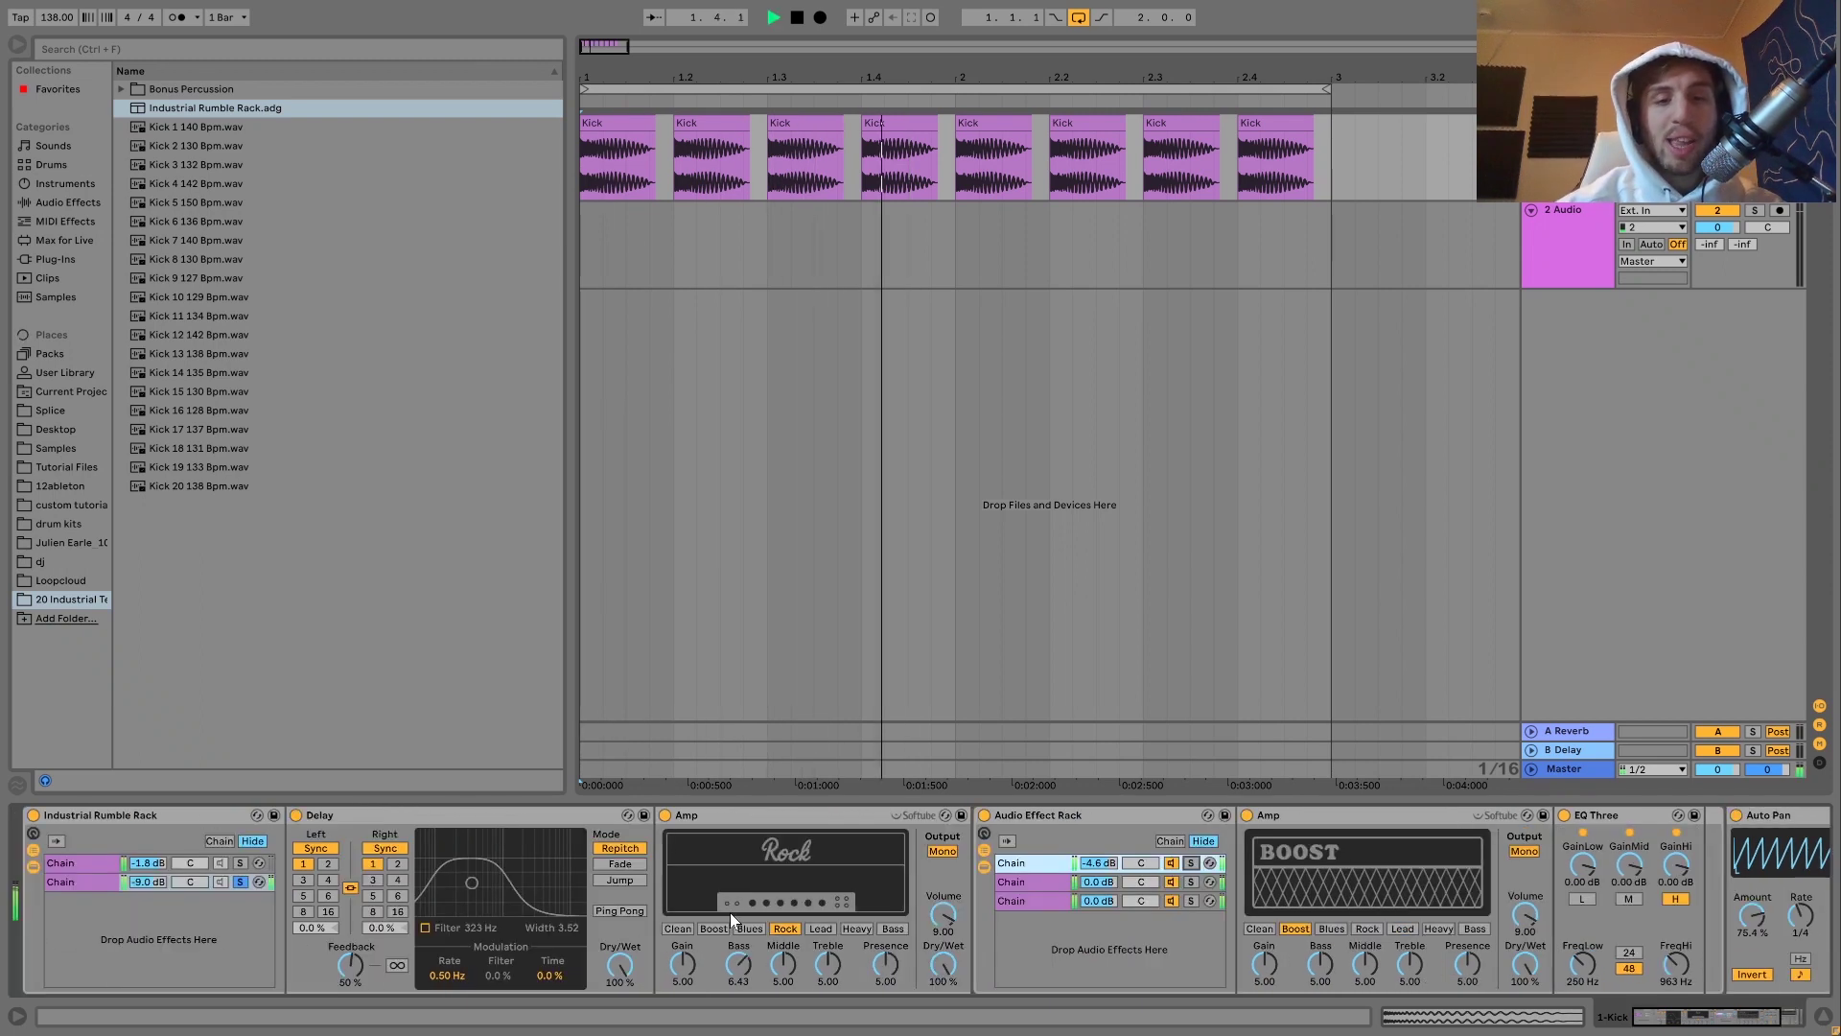
pyautogui.click(234, 882)
pyautogui.hscroll(3, 235, 883)
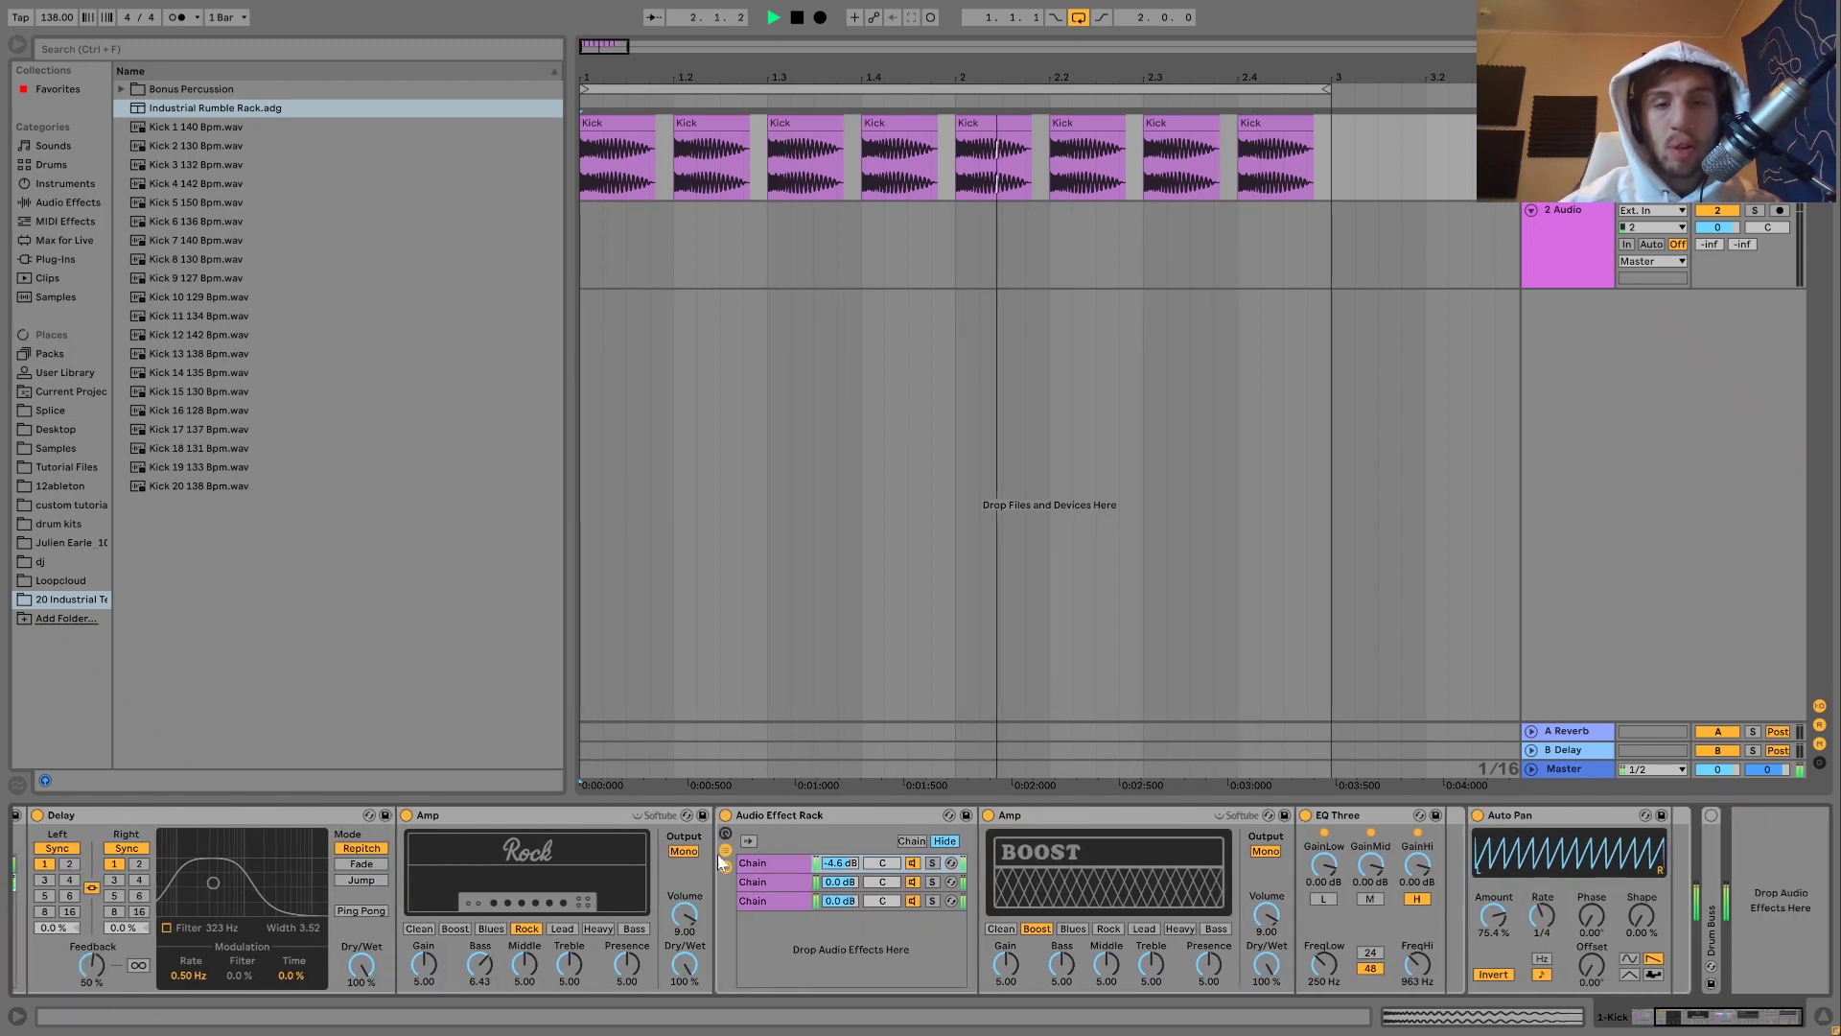
pyautogui.press('space')
# Solo the third chain and add an Overdrive from the Audio Effects list
pyautogui.click(934, 900)
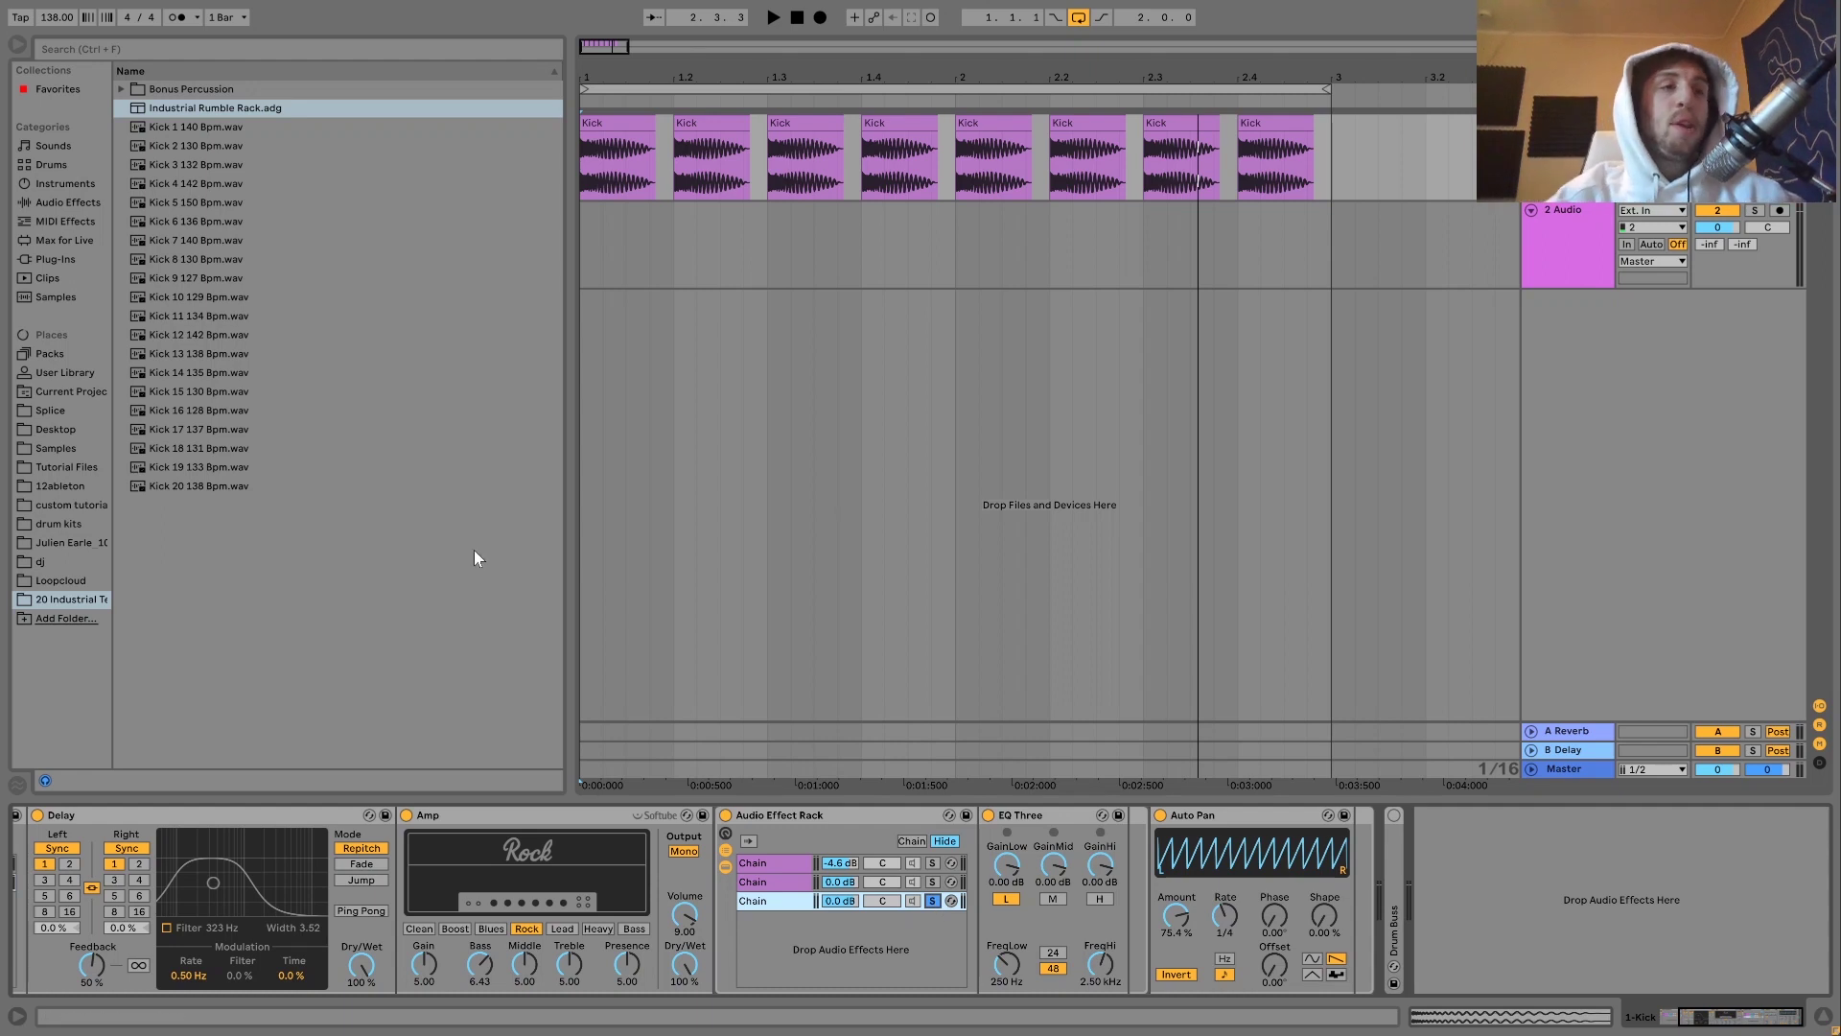
pyautogui.click(63, 200)
pyautogui.scroll(-2, 182, 401)
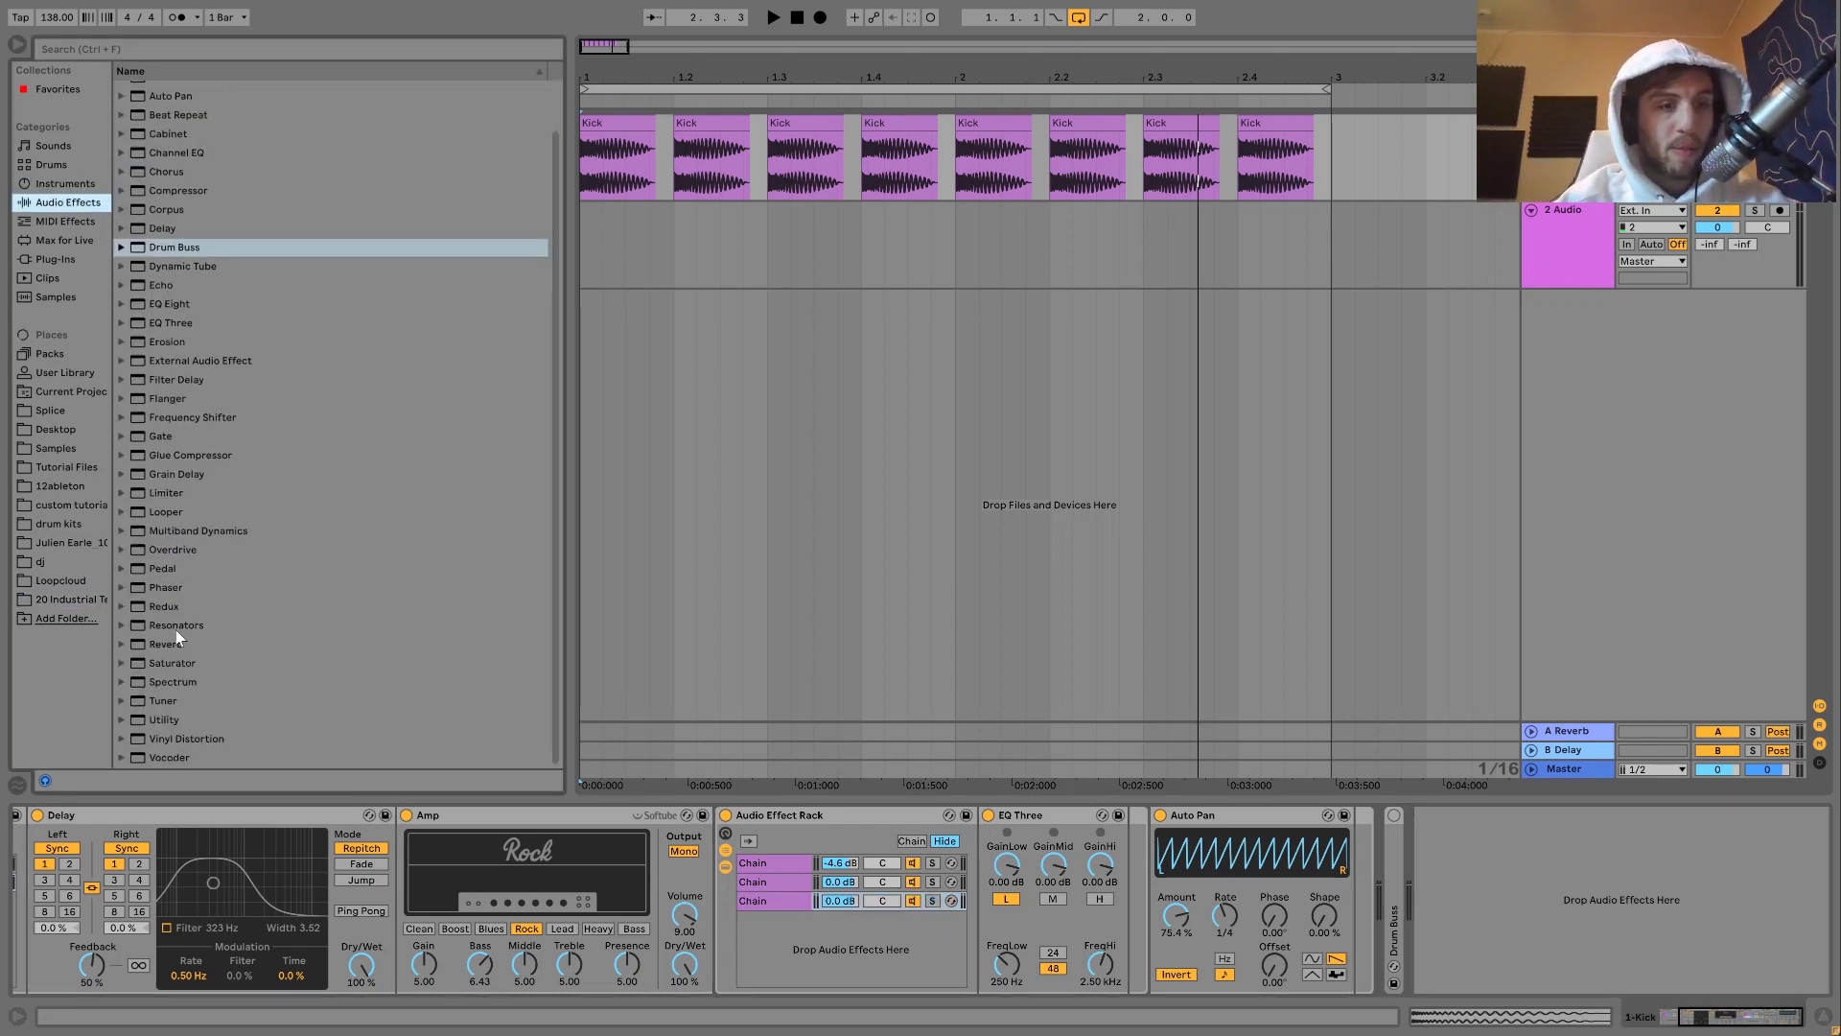
pyautogui.doubleClick(165, 552)
# Audition the Overdrive on the kick, then delete it
pyautogui.press('space')
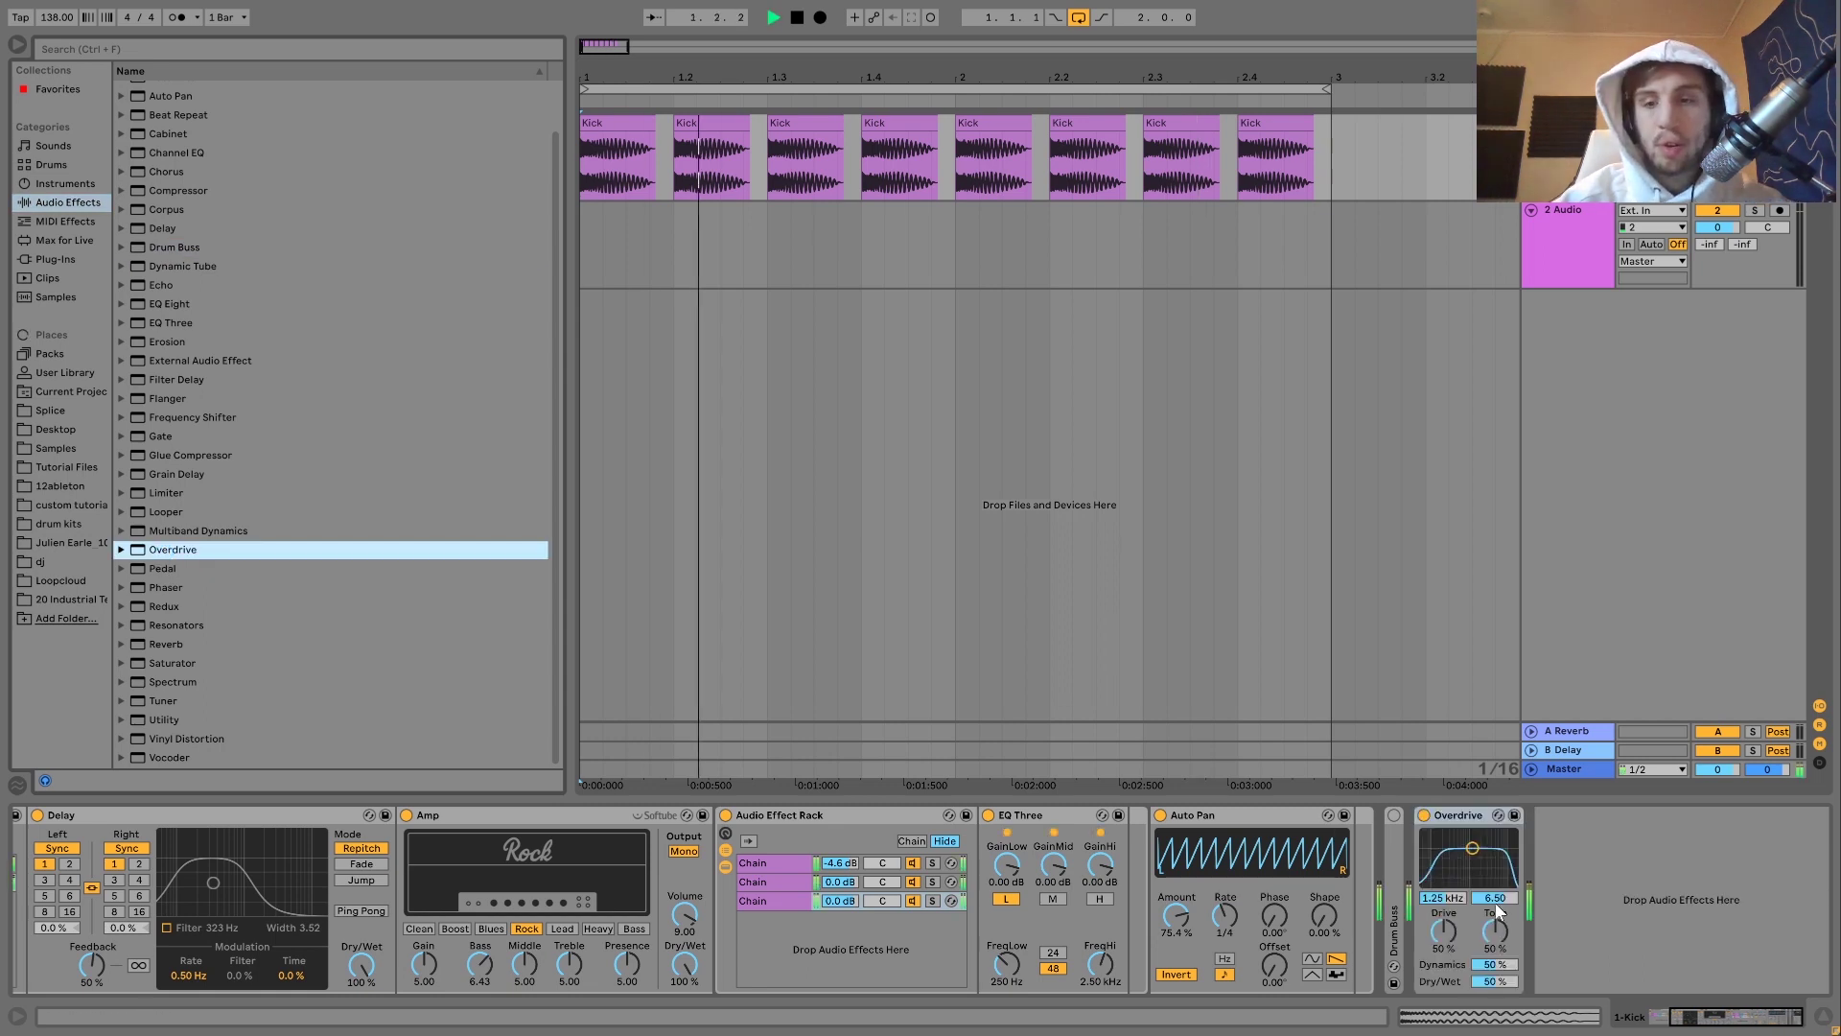
pyautogui.click(1455, 816)
pyautogui.press('space')
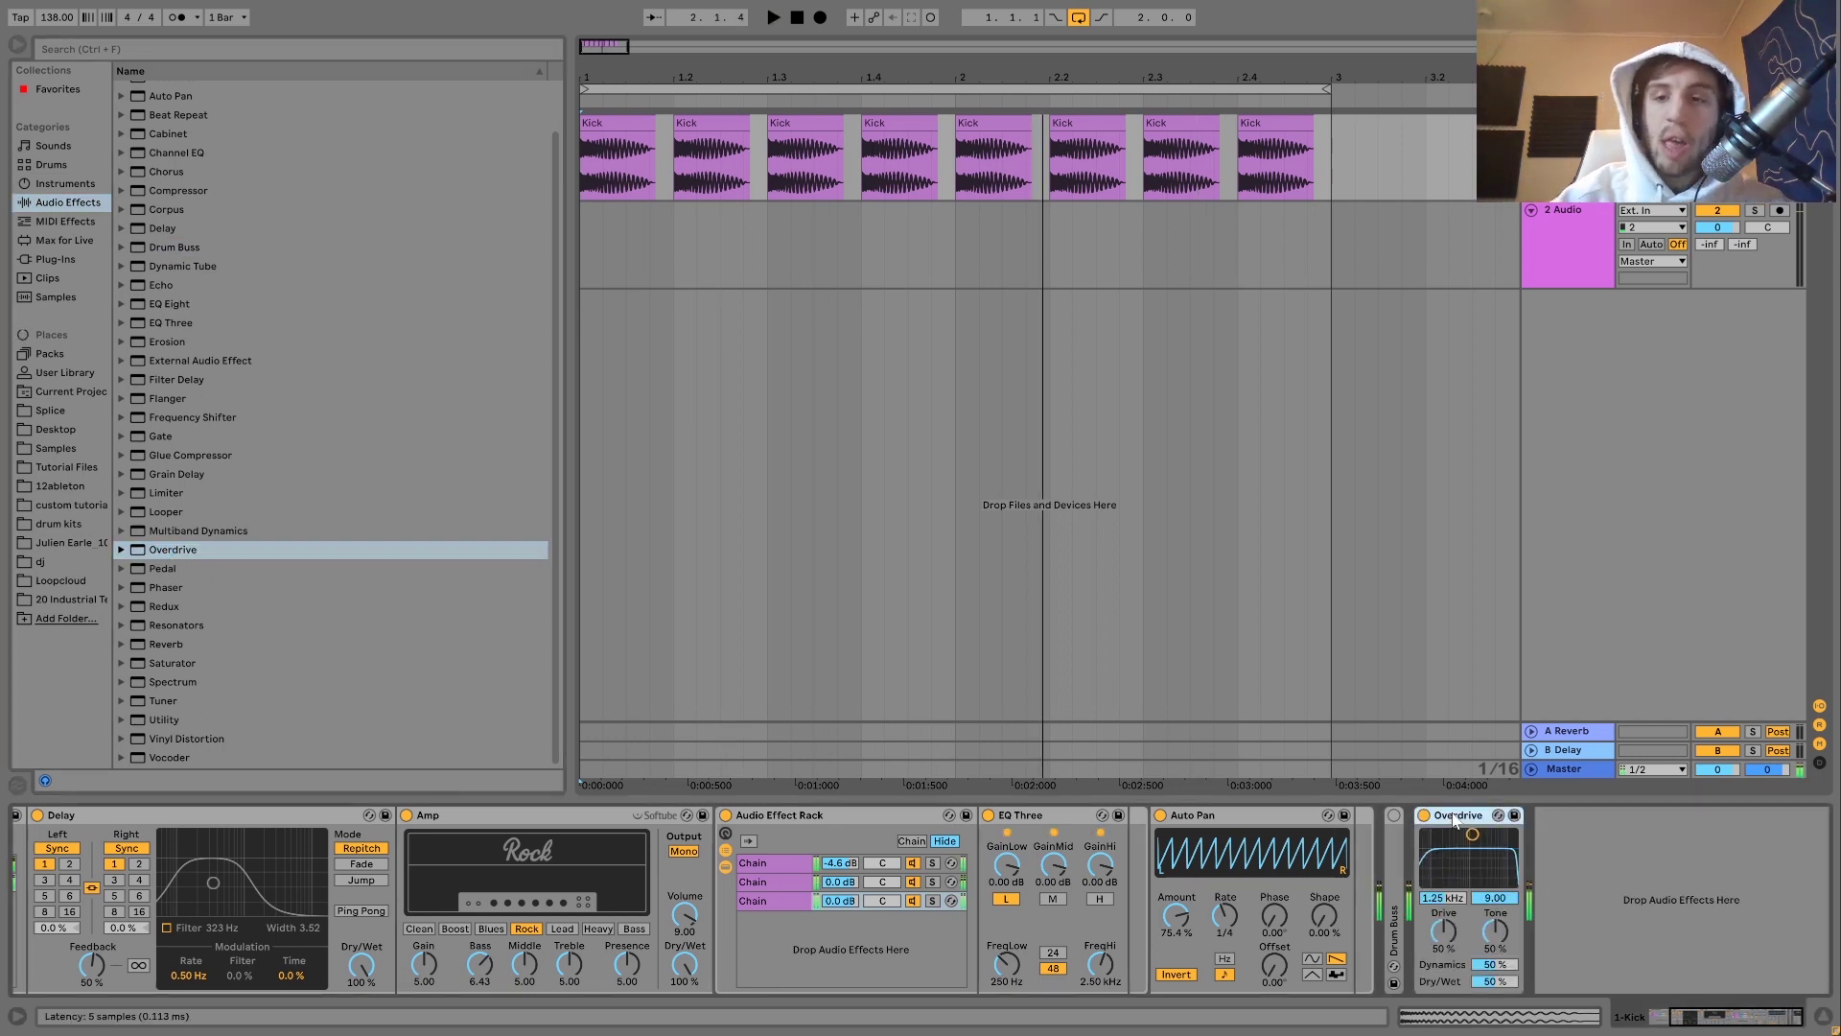
pyautogui.press('space')
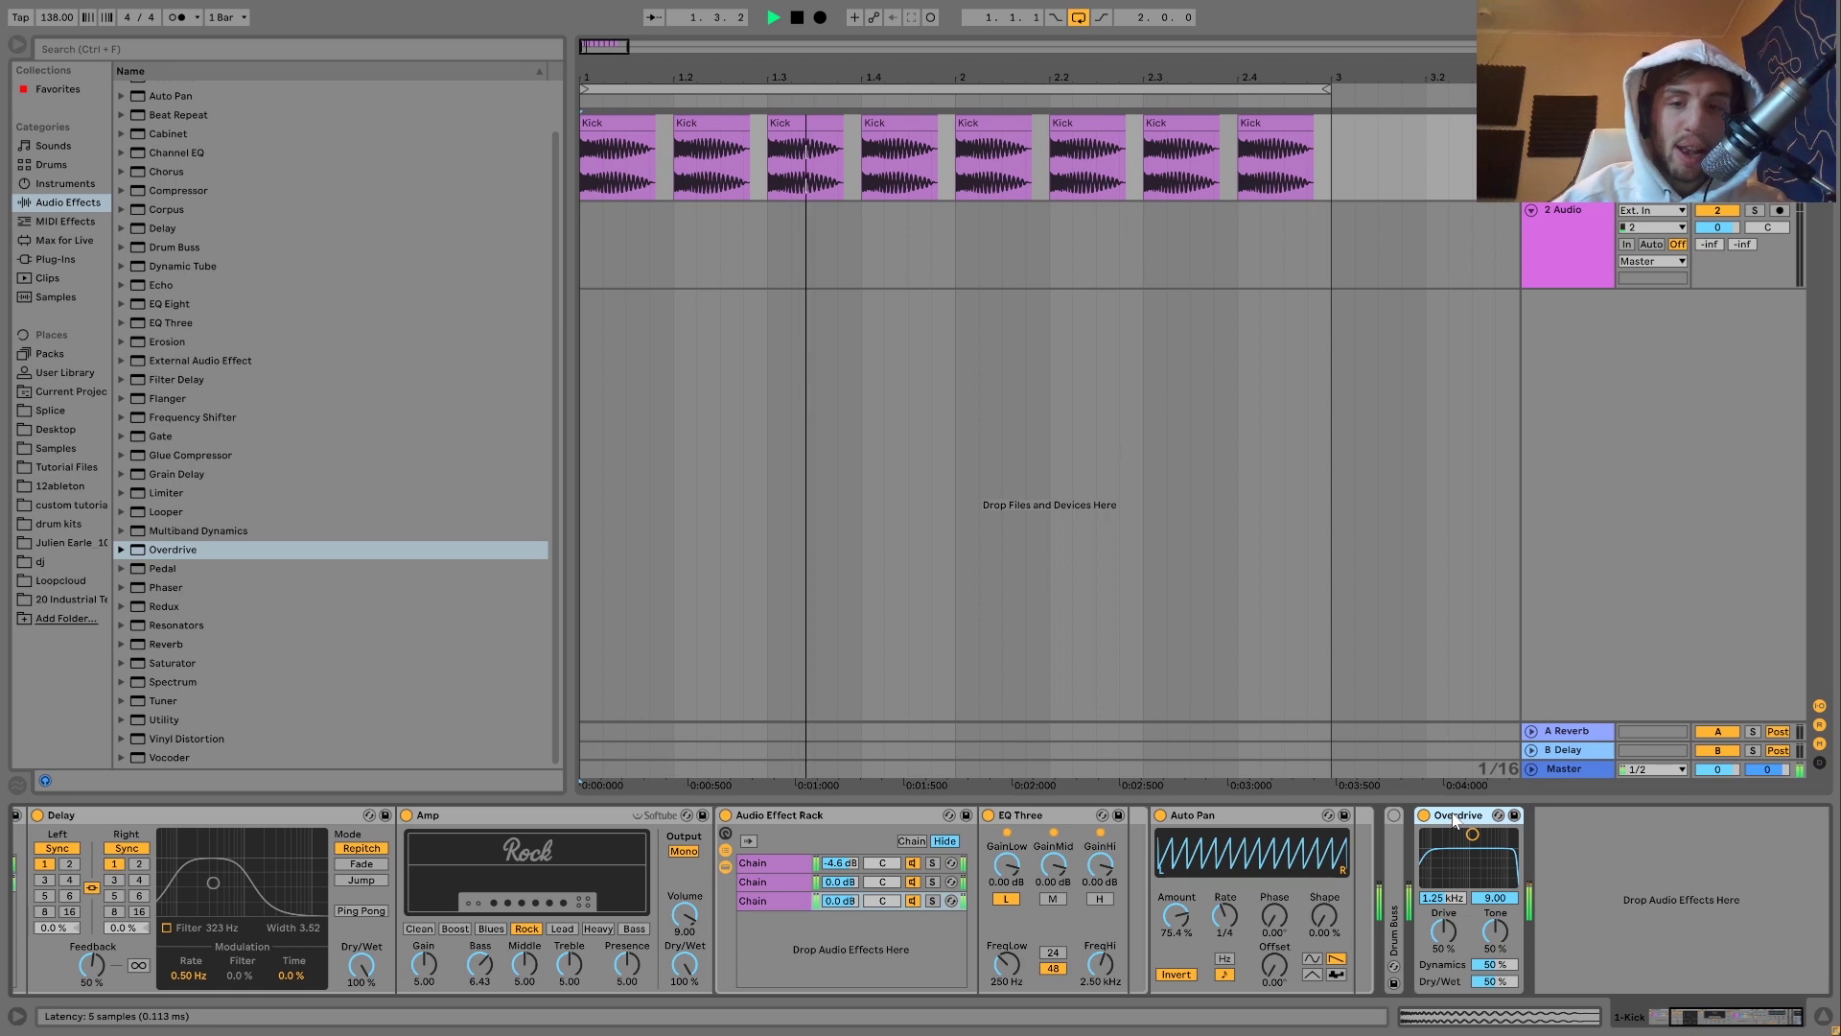
pyautogui.press('Delete')
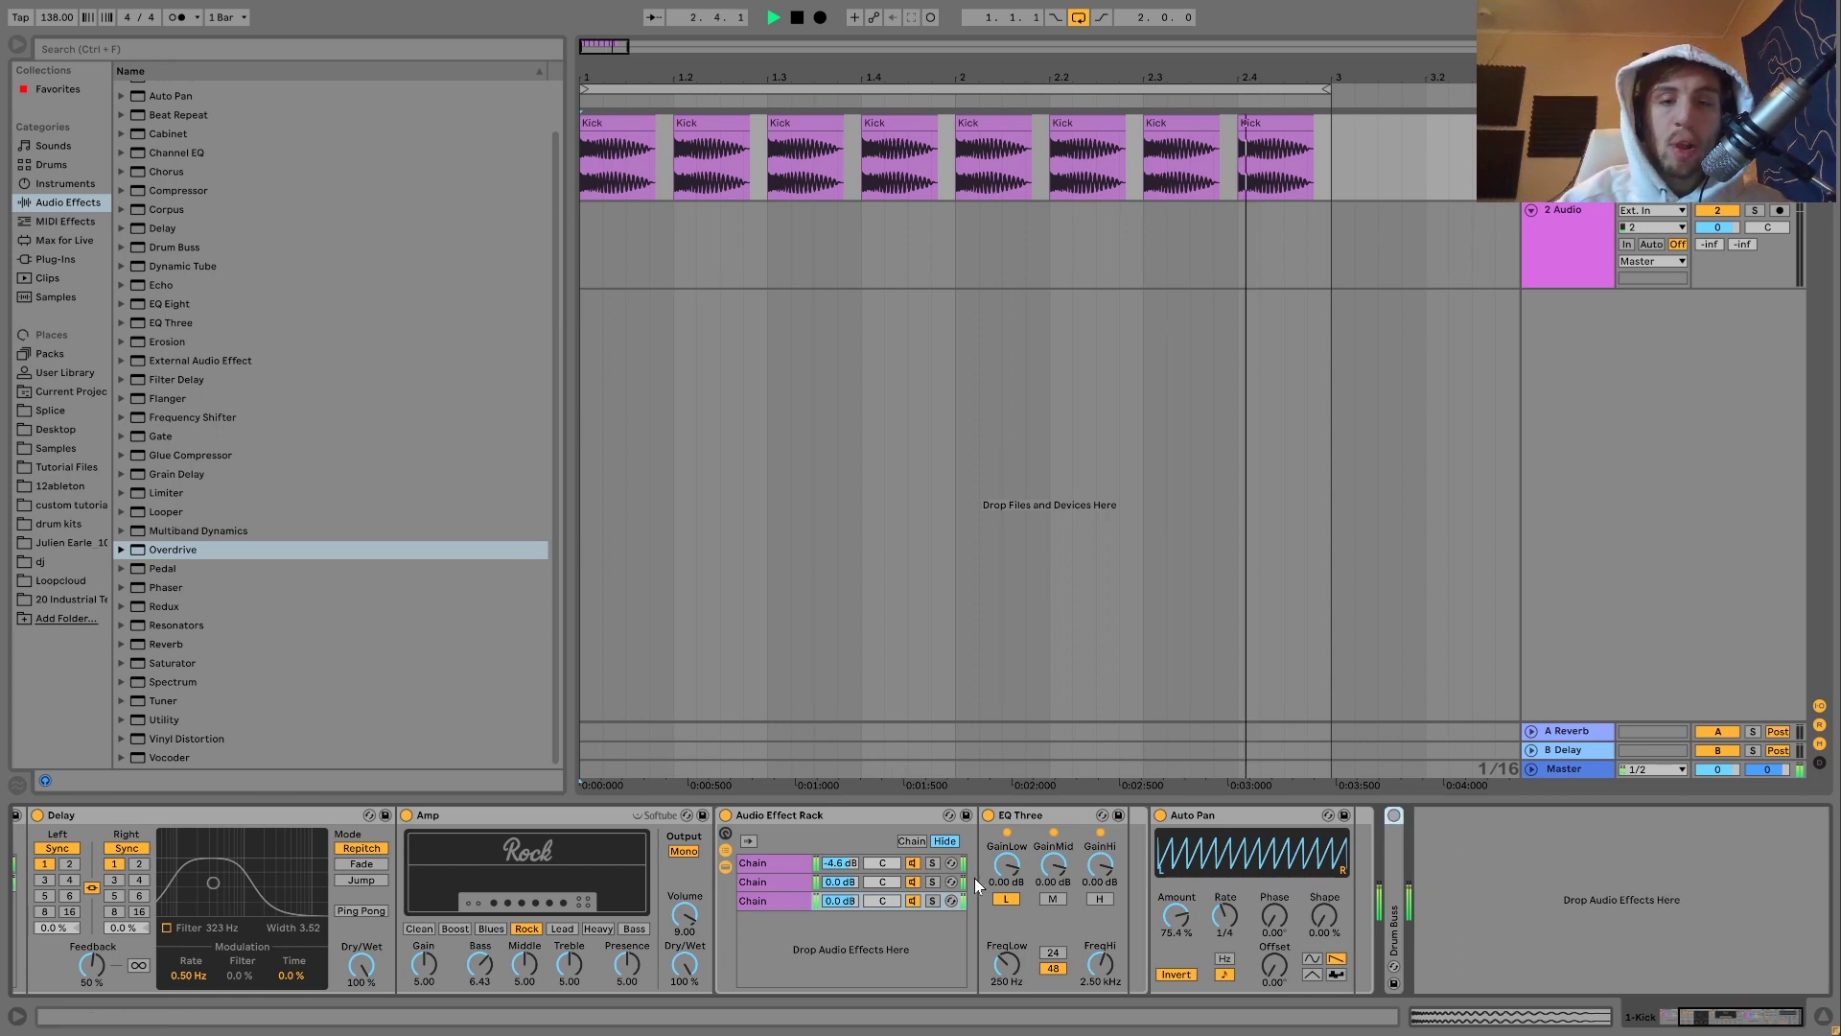
pyautogui.press('space')
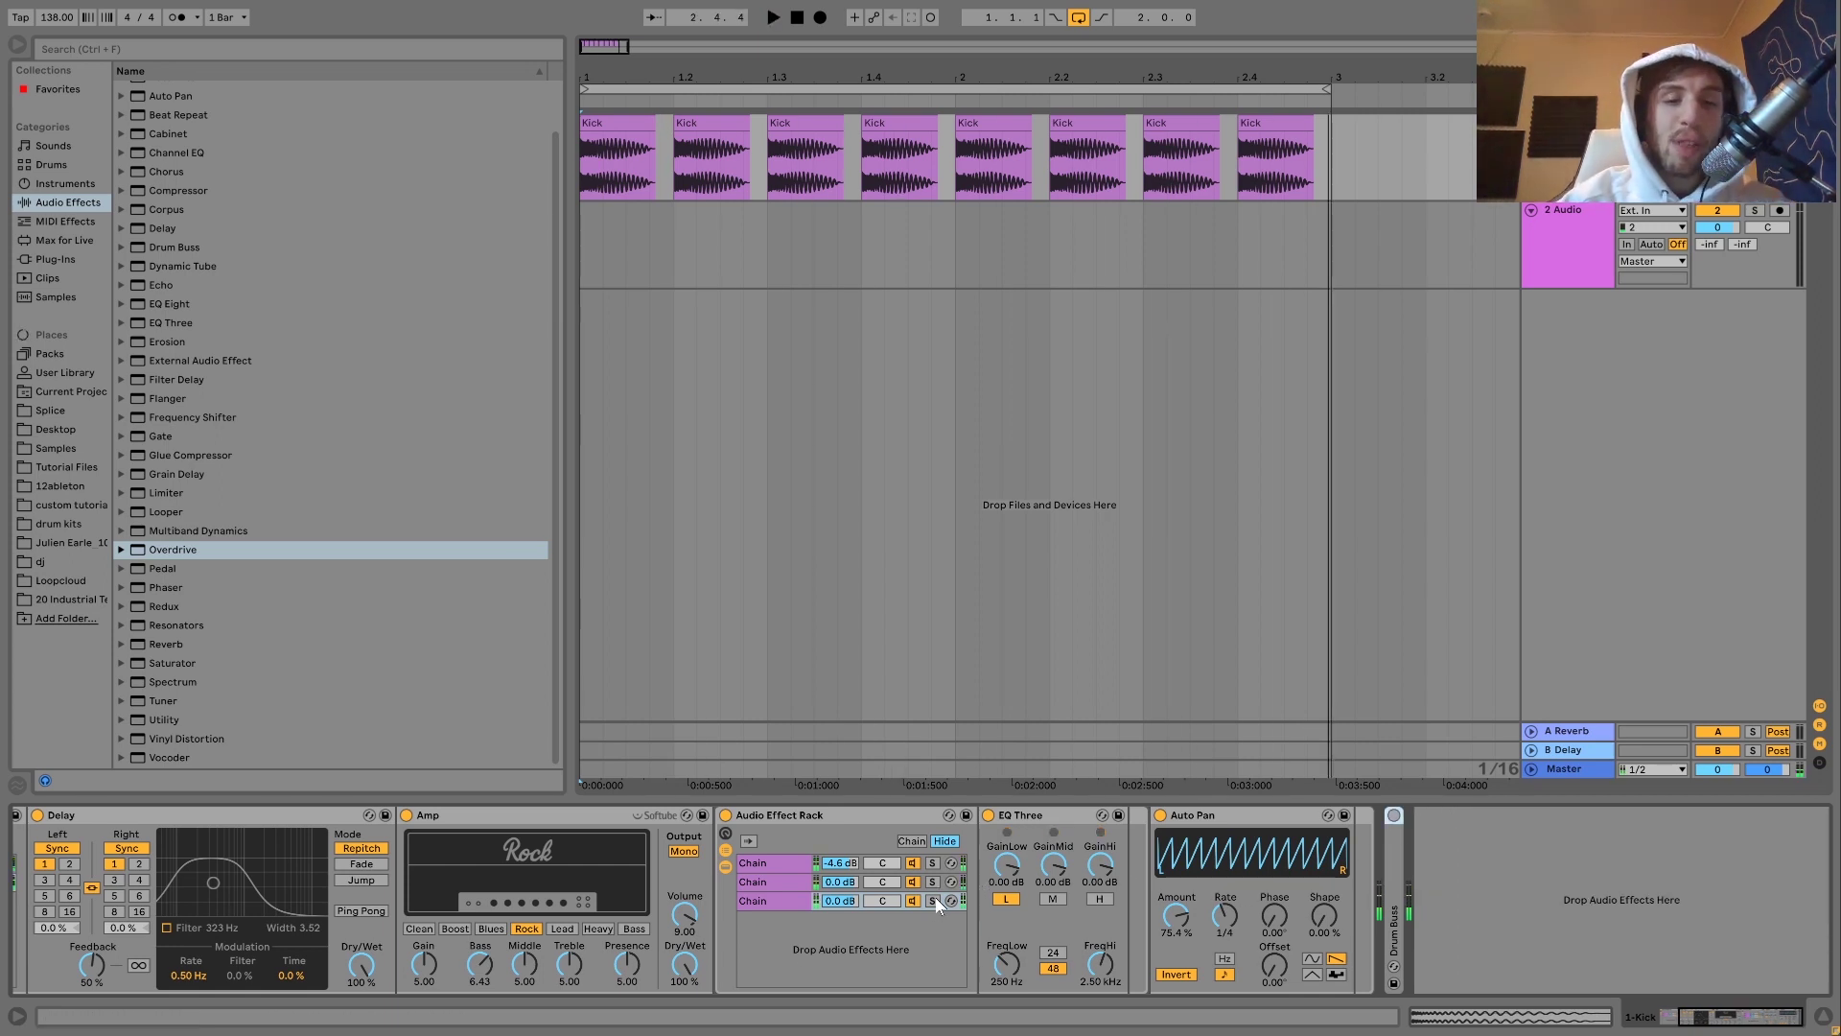
# Unsolo the inner chains so all three play, then undo to bring the Industrial Rumble Rack back into view
pyautogui.click(933, 901)
pyautogui.press('space')
pyautogui.click(932, 882)
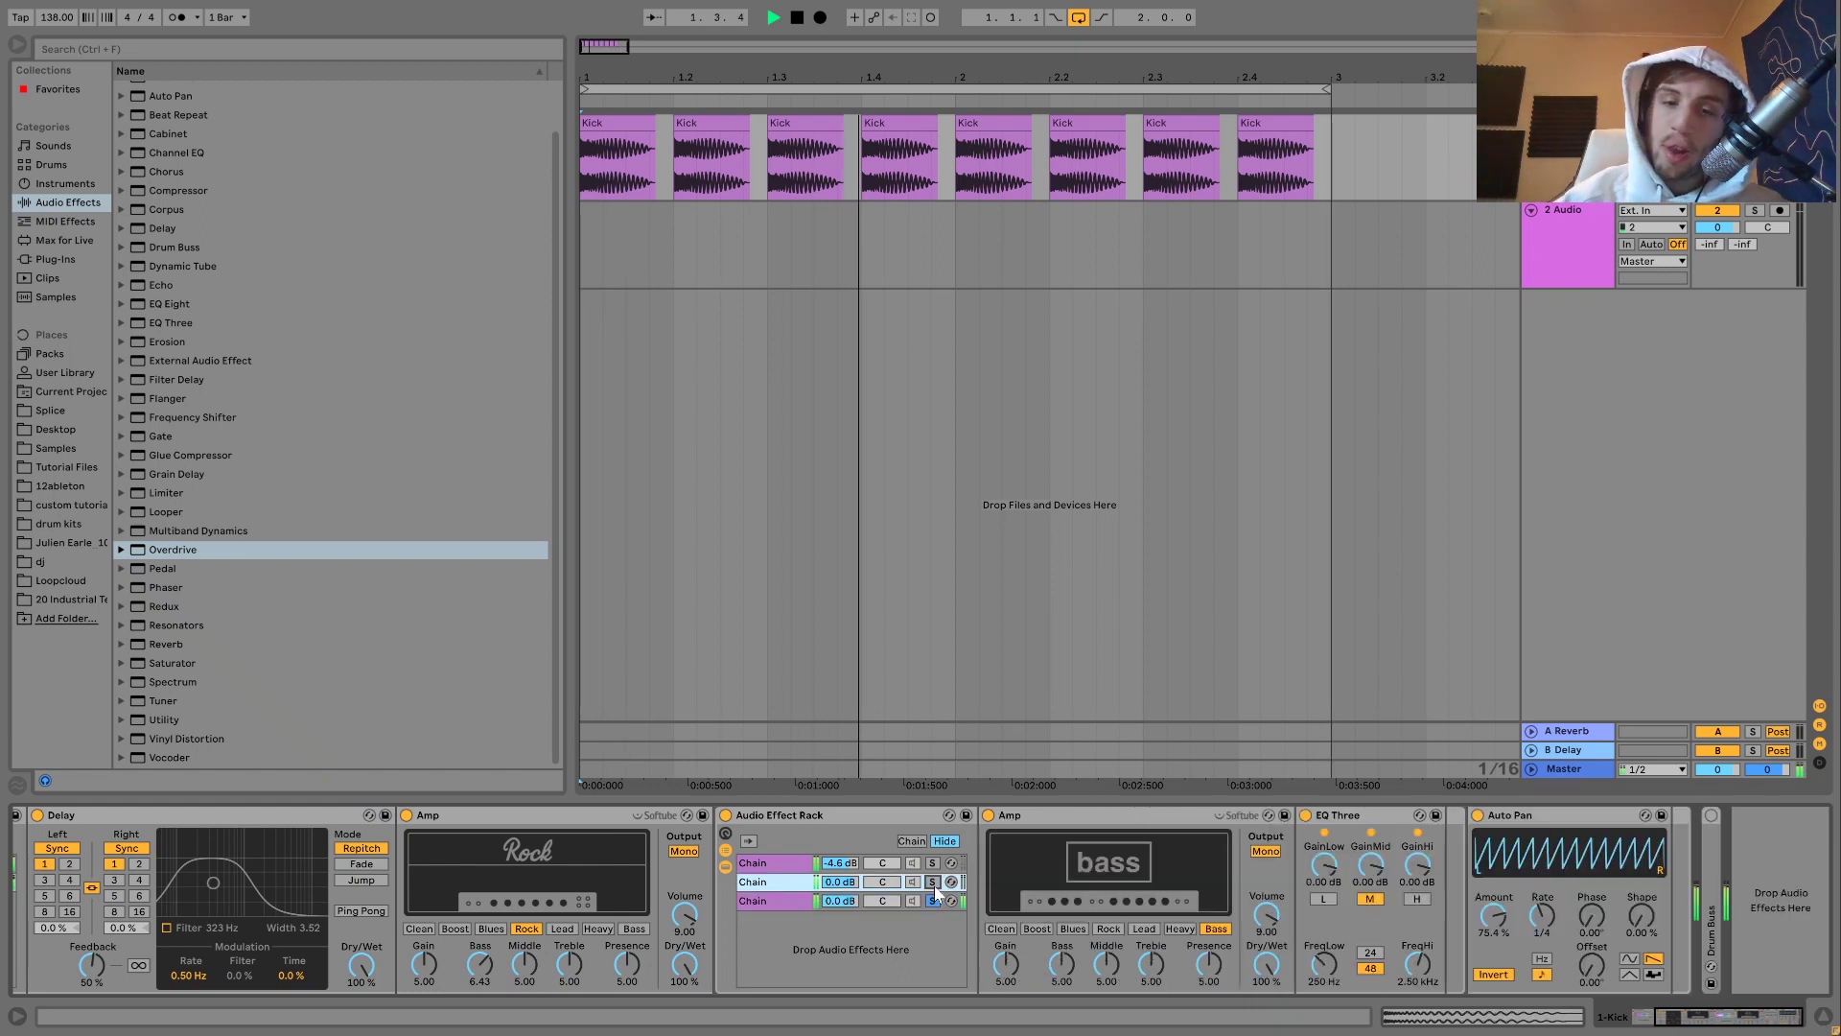
pyautogui.click(932, 881)
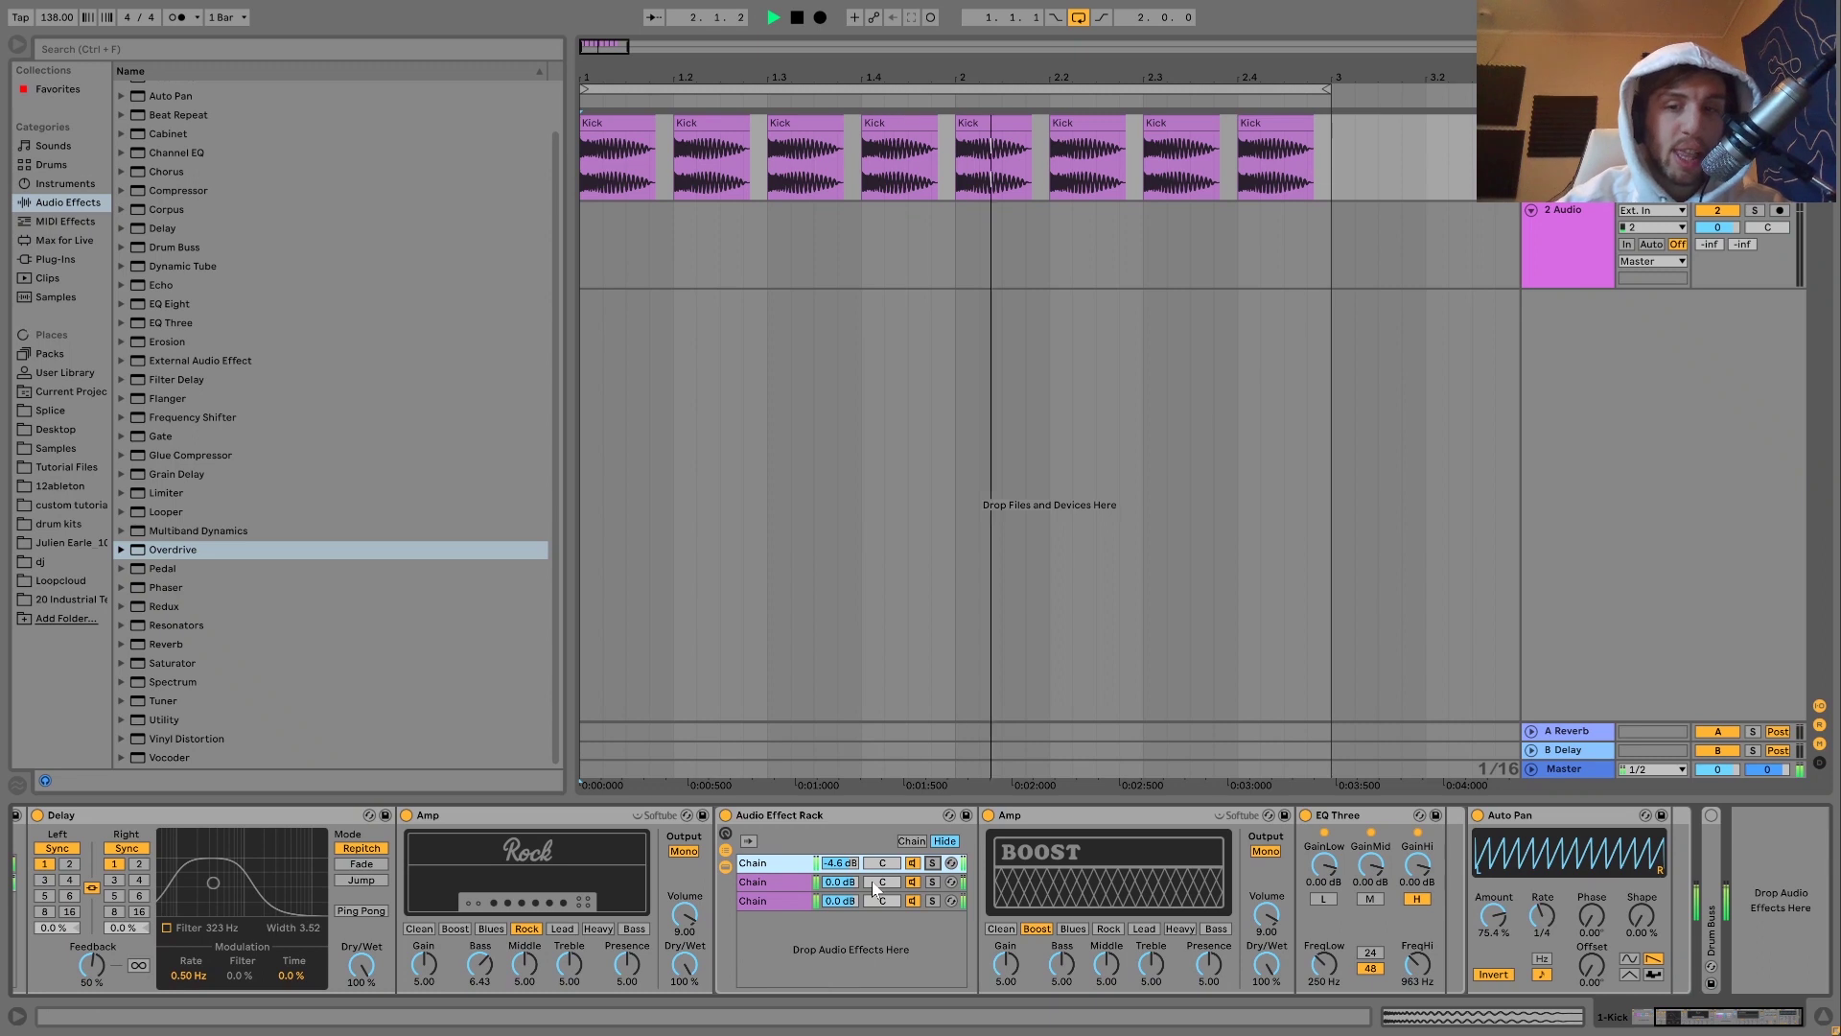
pyautogui.press('space')
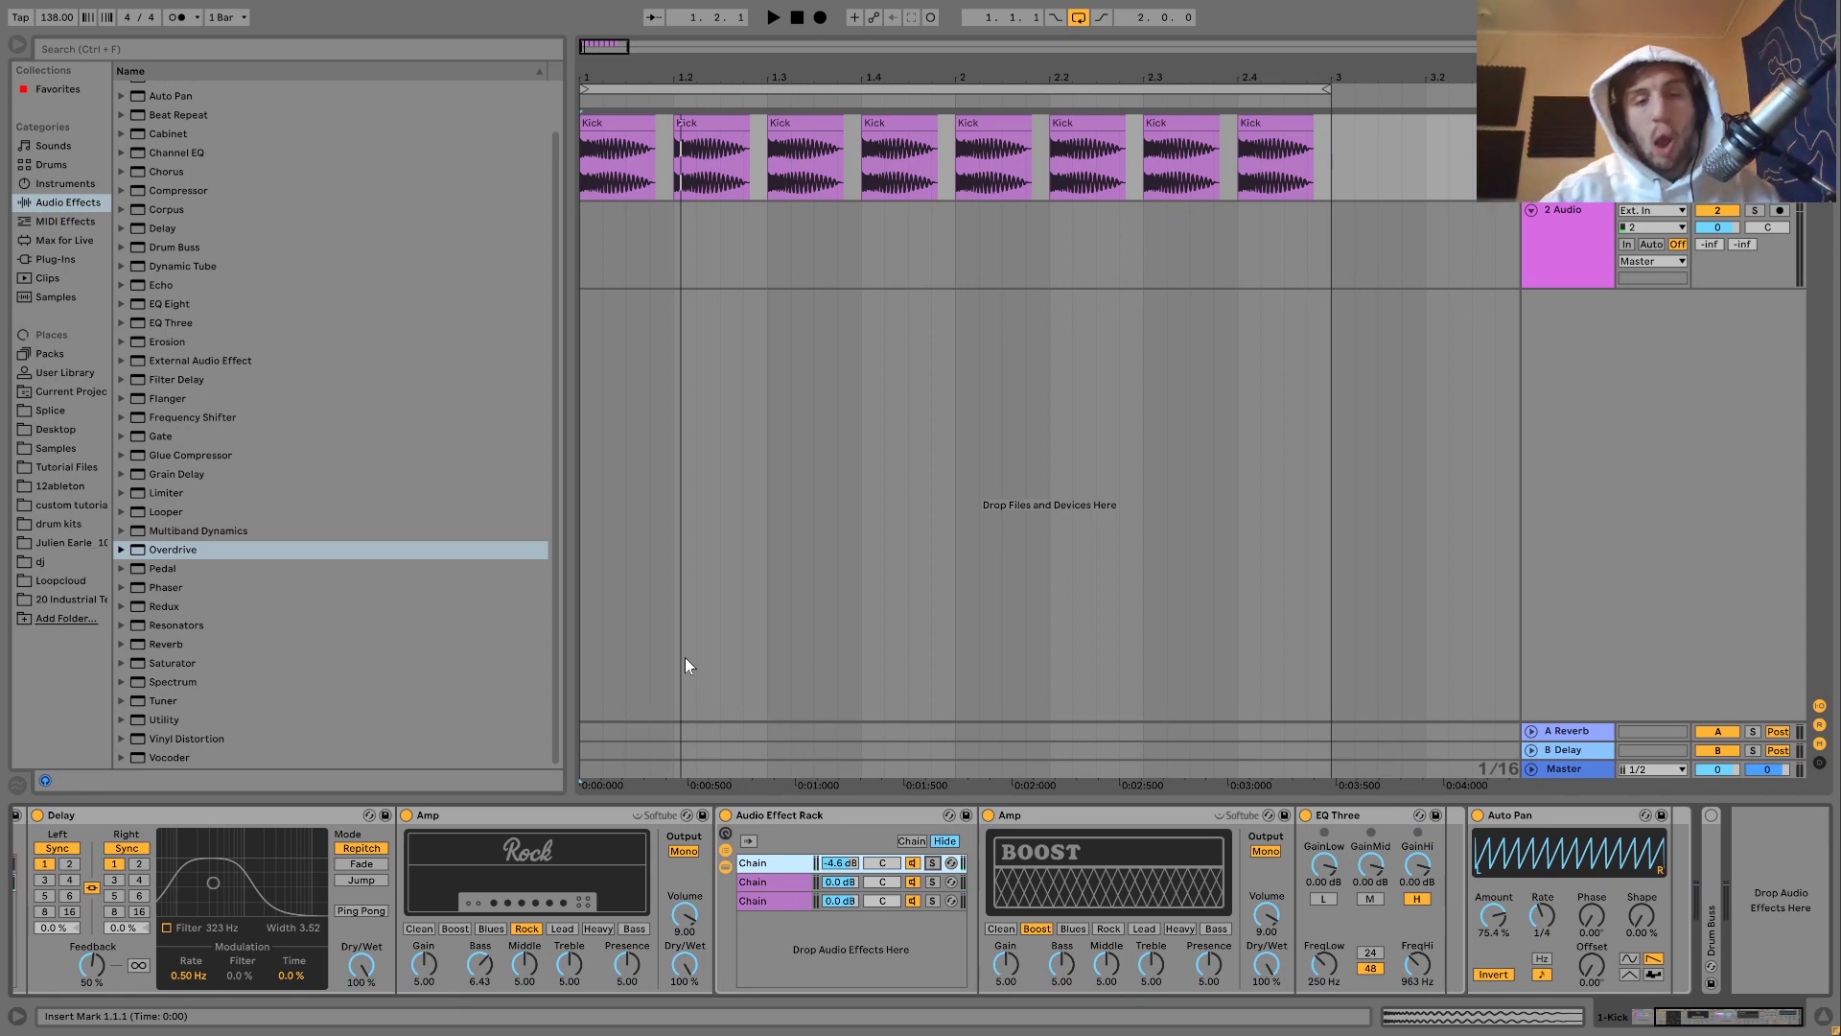
pyautogui.hotkey('ctrl', 'z')
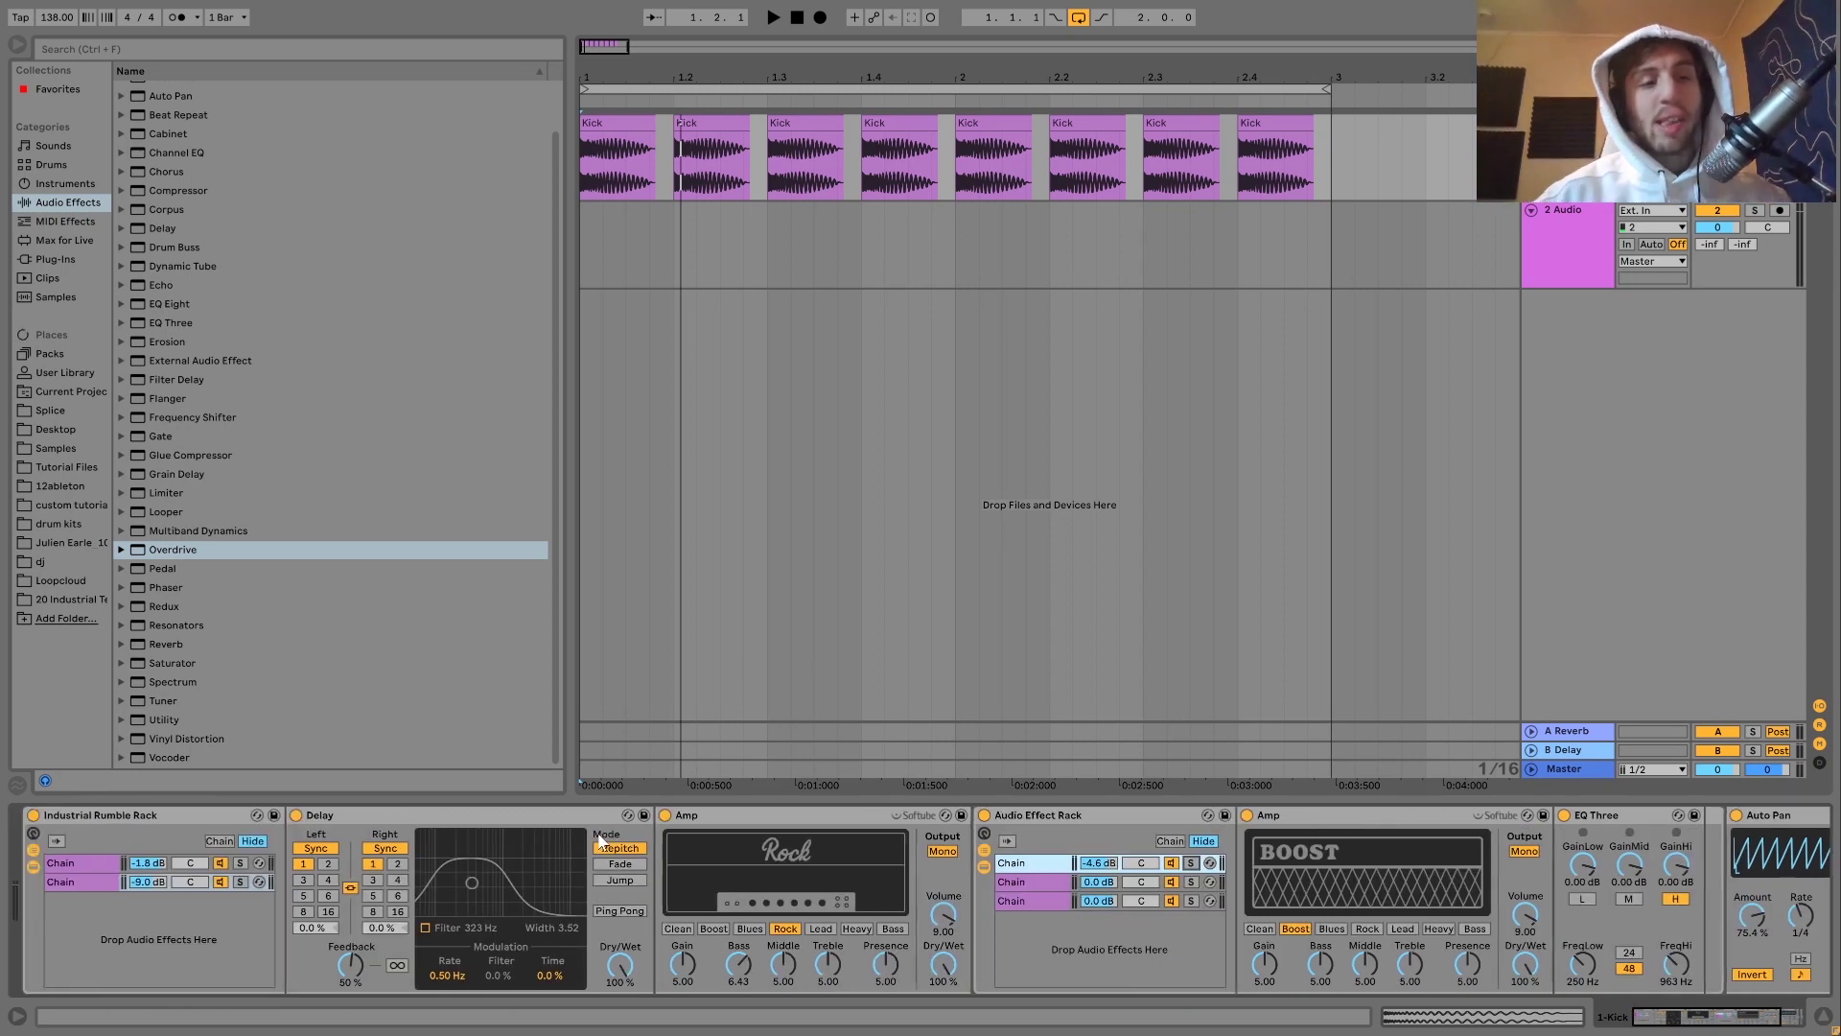
pyautogui.click(80, 600)
pyautogui.hscroll(3, 557, 940)
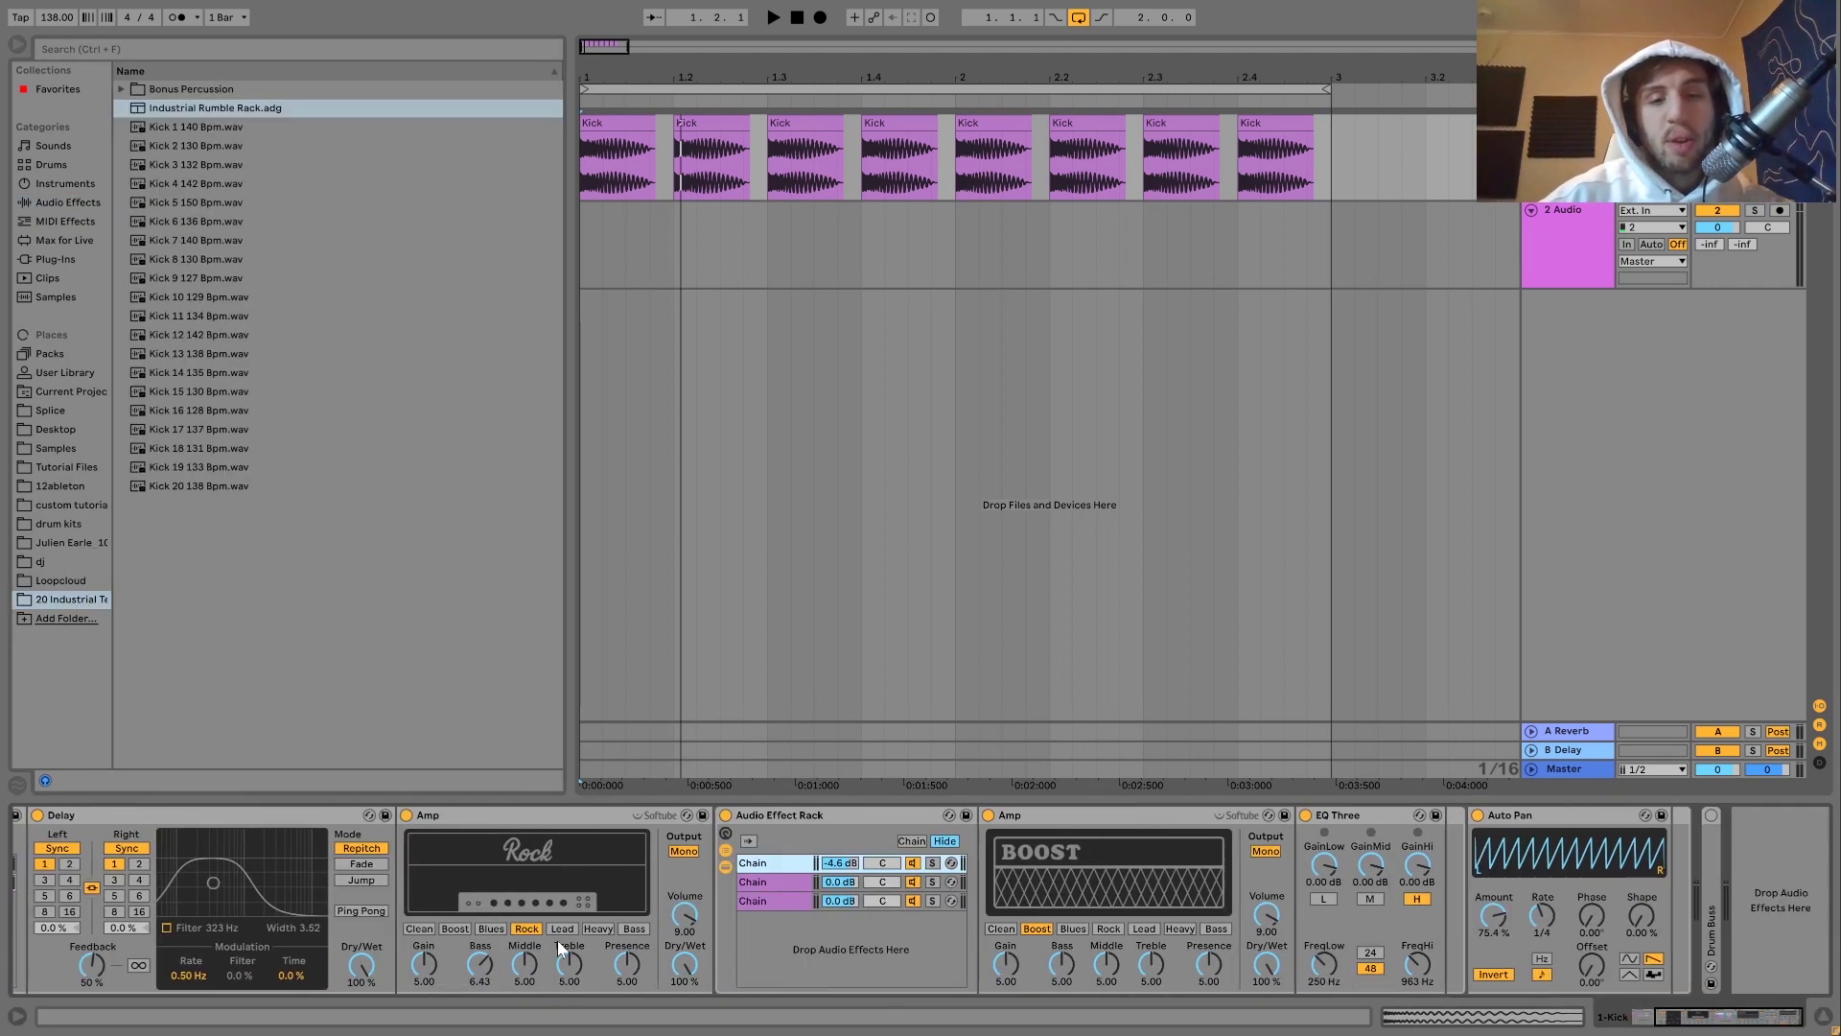
pyautogui.doubleClick(1712, 835)
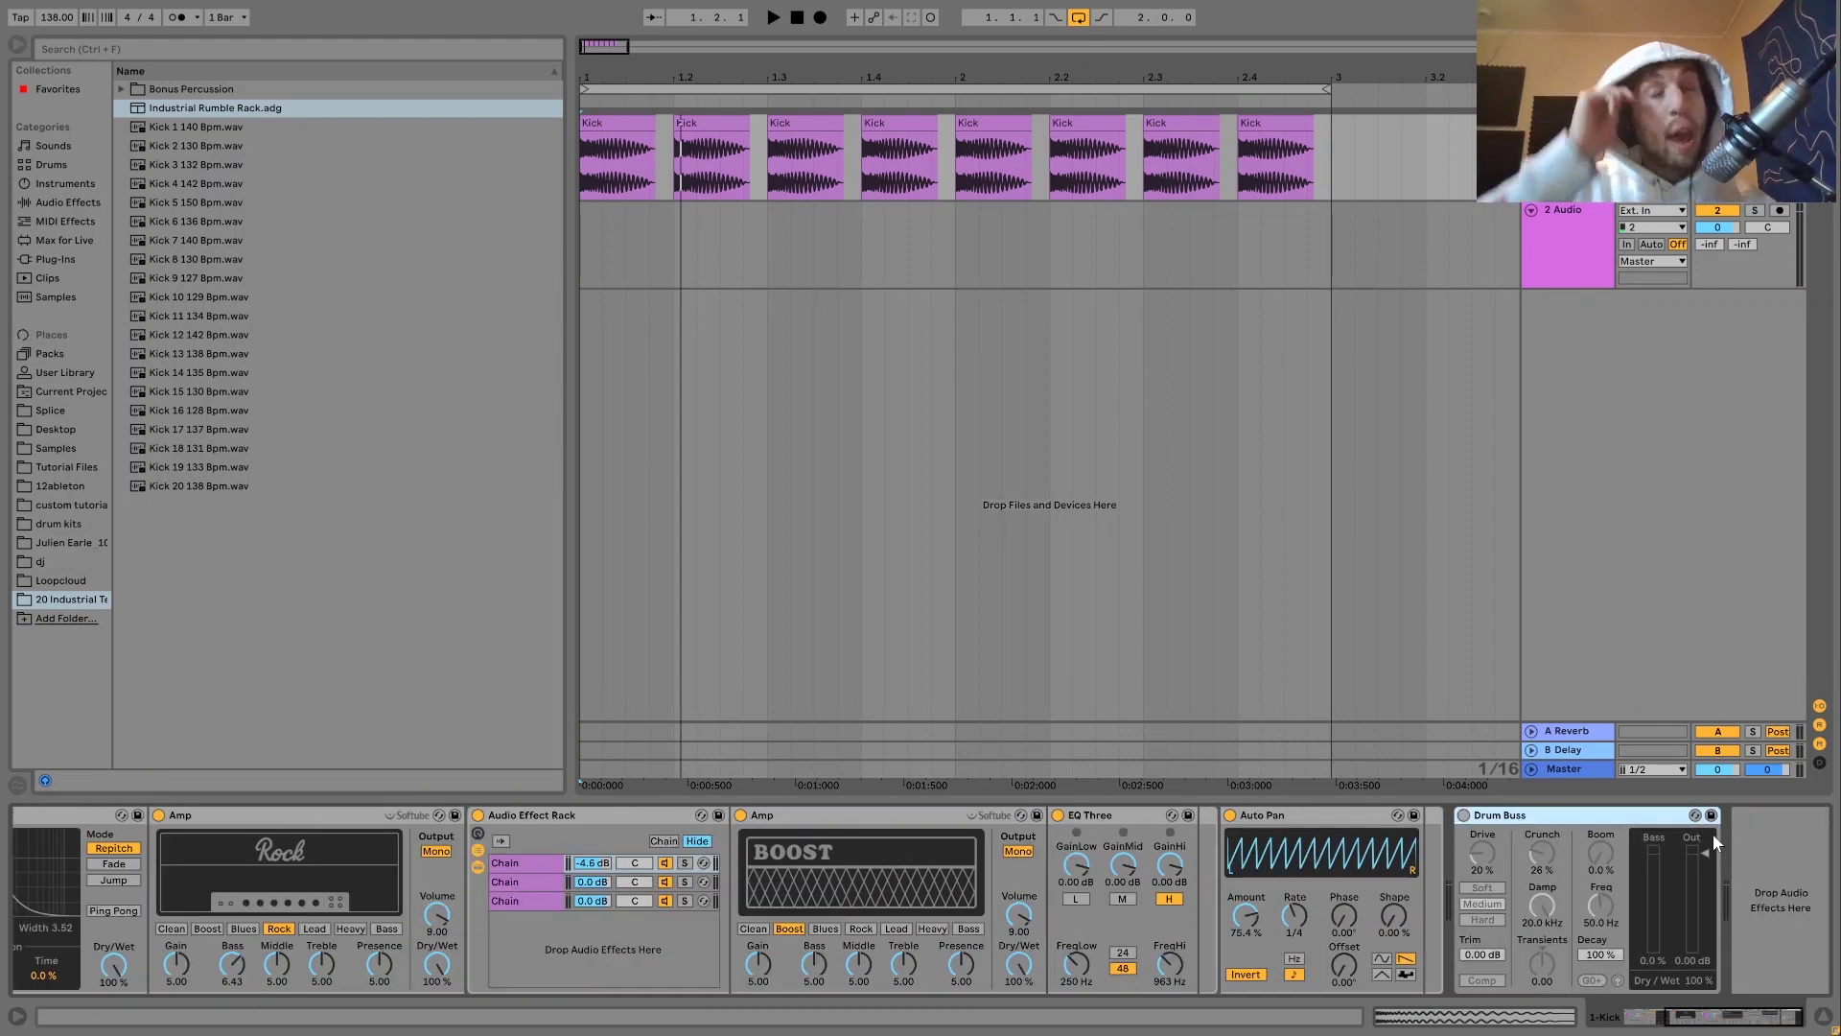
pyautogui.press('space')
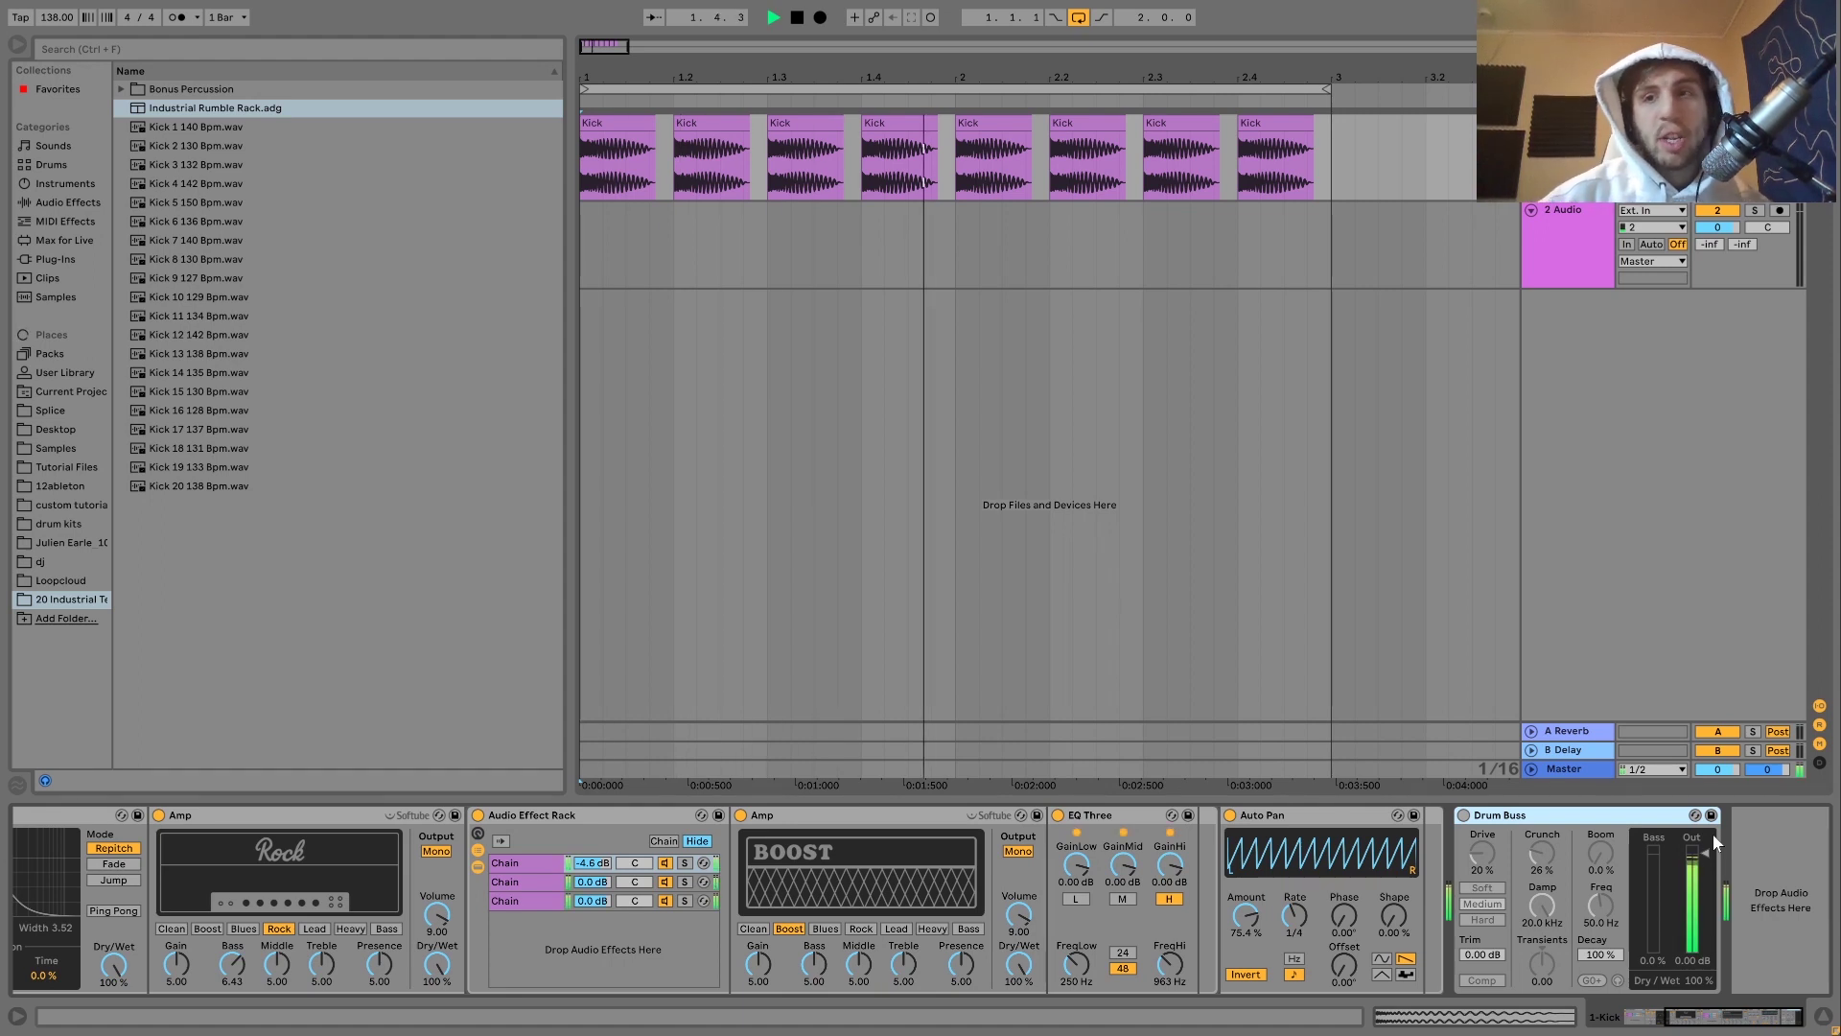
pyautogui.press('space')
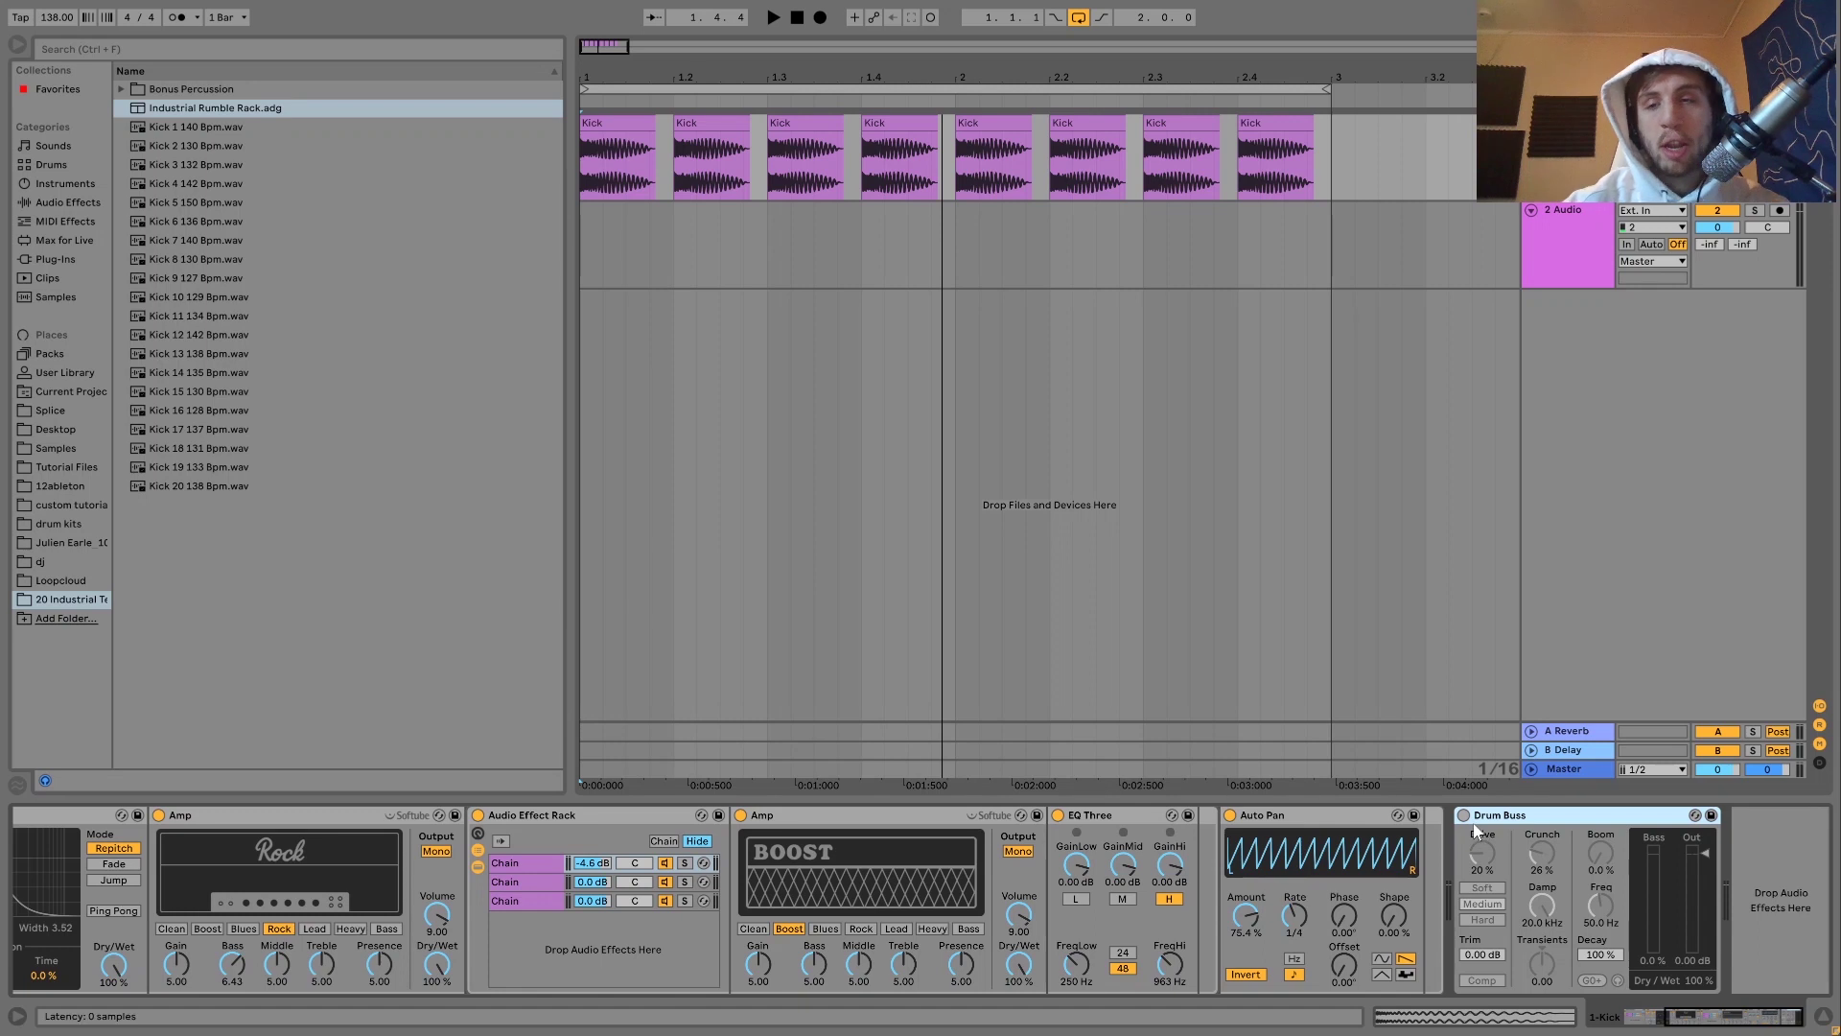
# Turn on the Drum Buss and audition the processed kick
pyautogui.press('space')
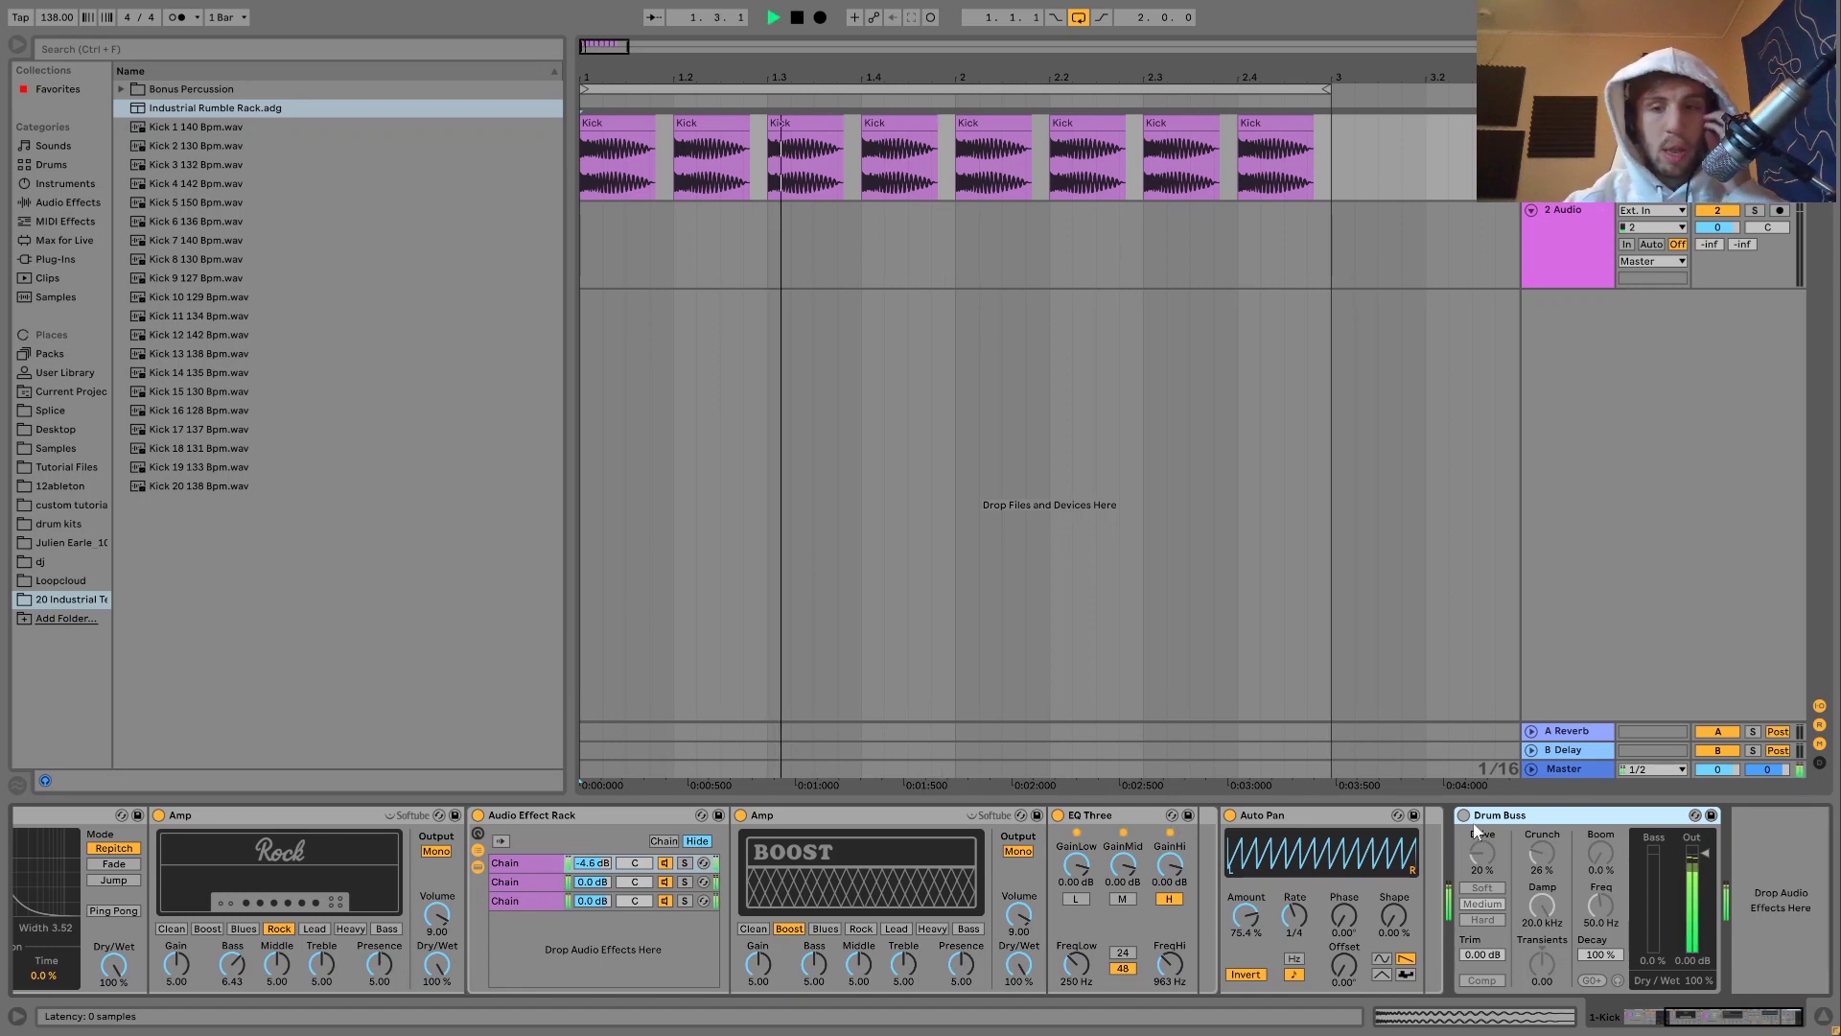
pyautogui.click(1465, 815)
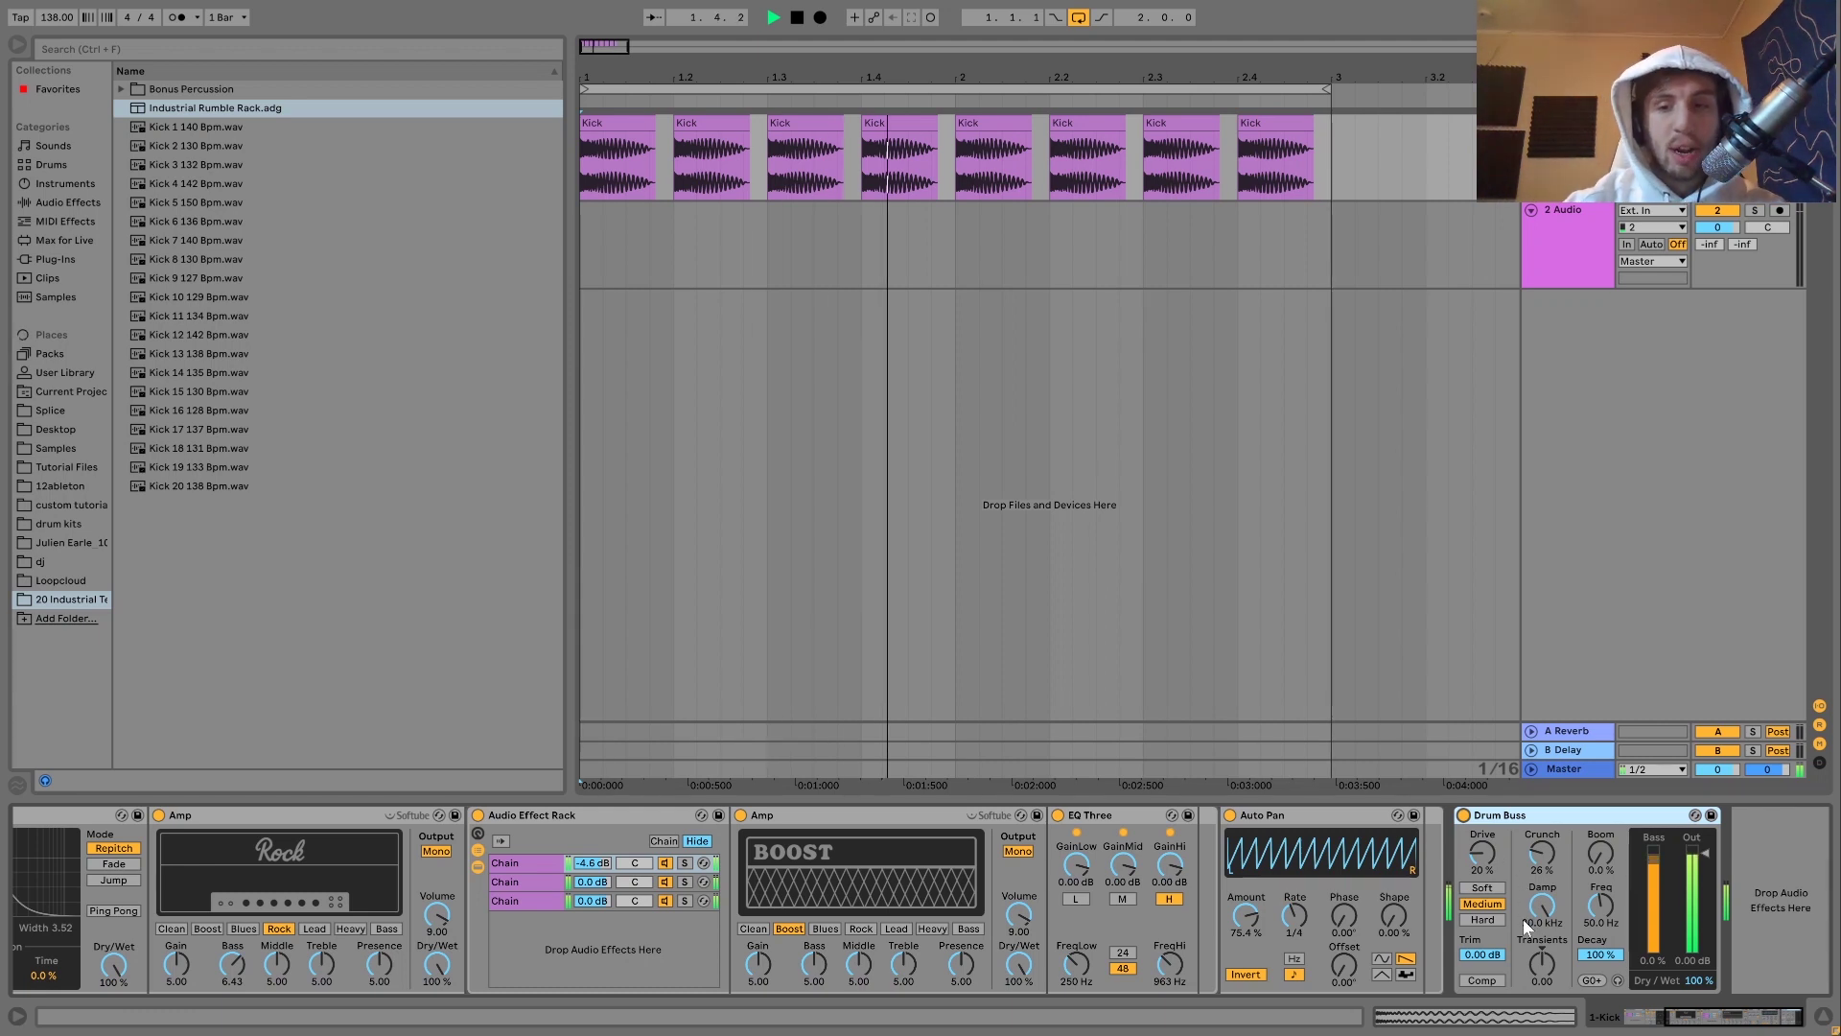
pyautogui.press('space')
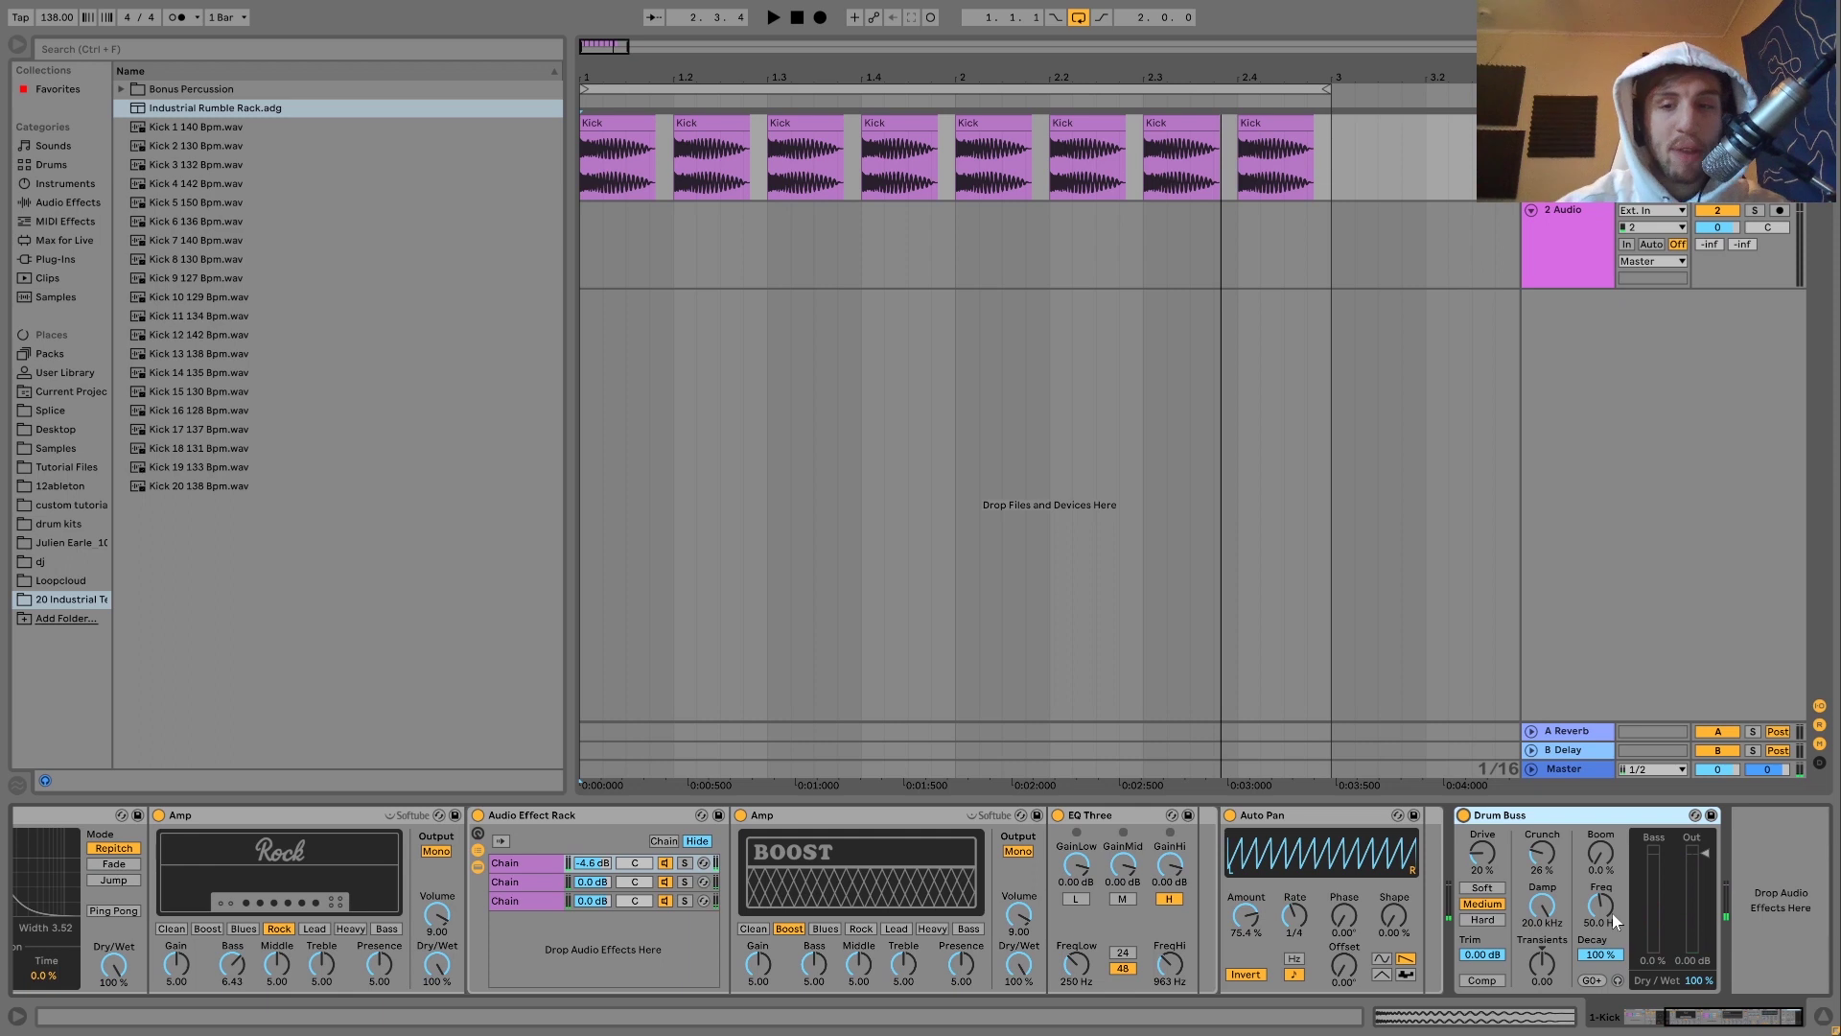
pyautogui.press('space')
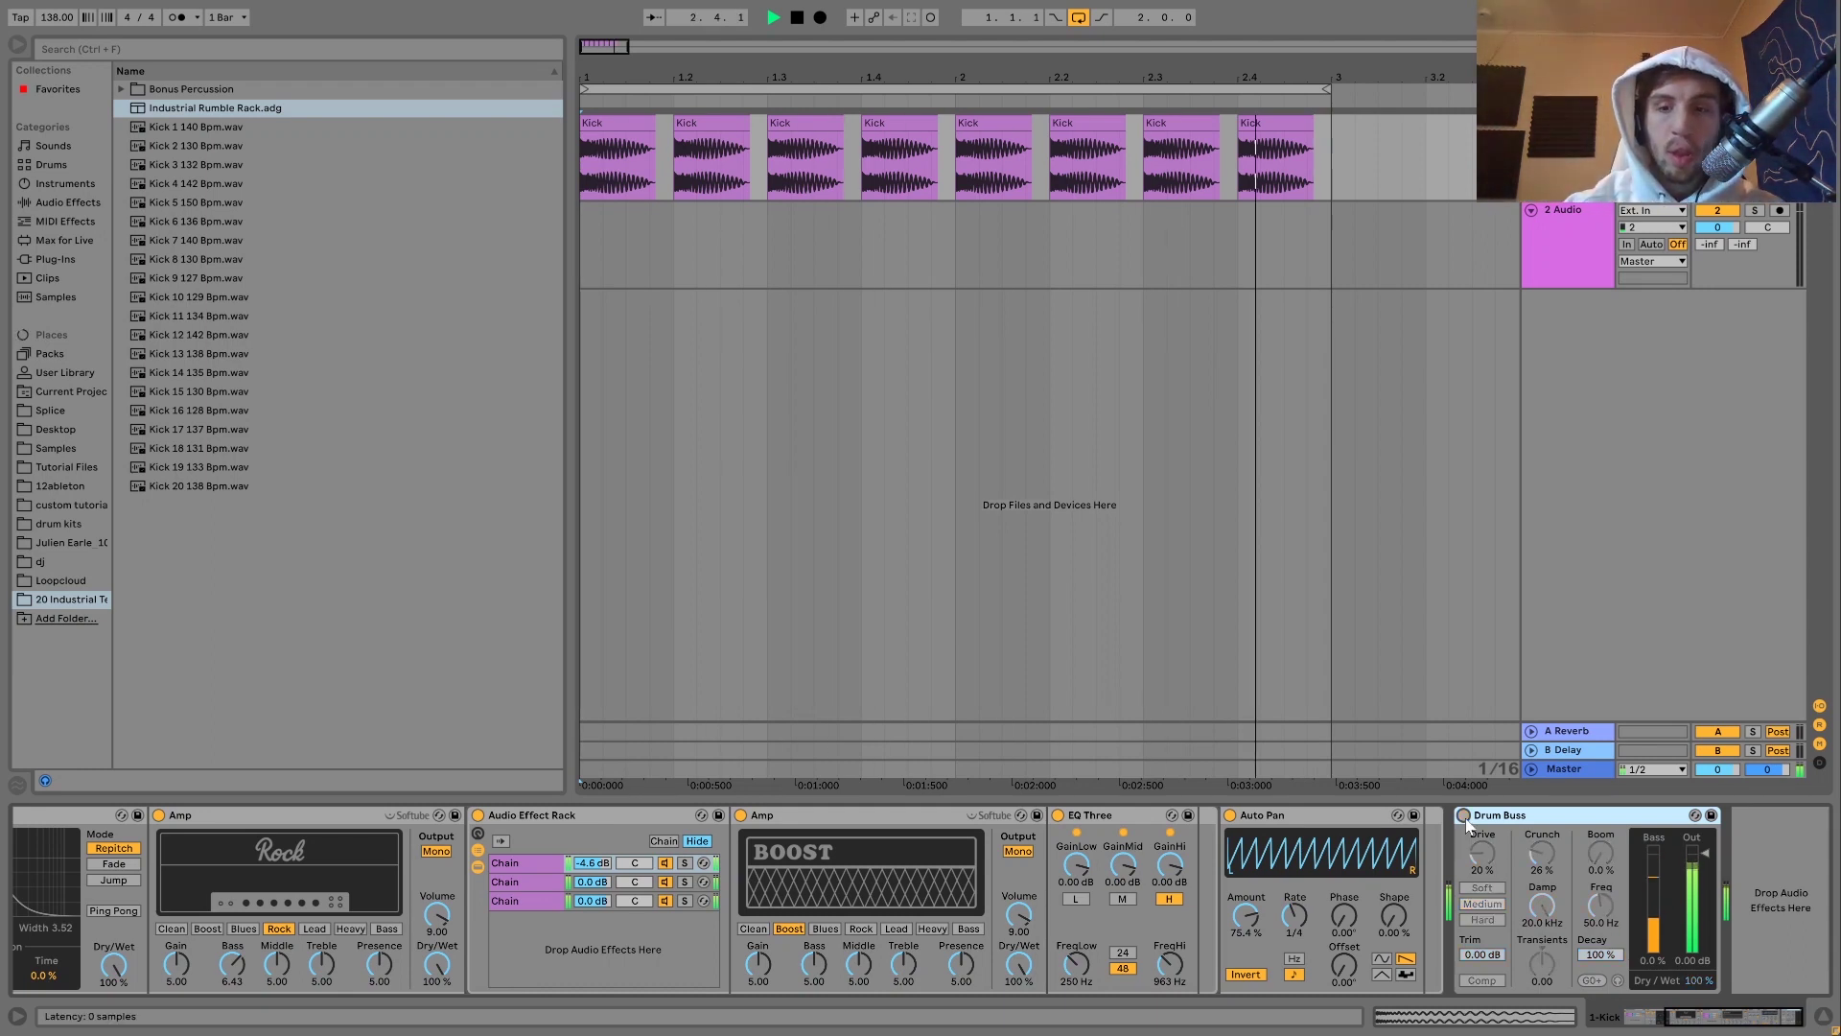
pyautogui.press('space')
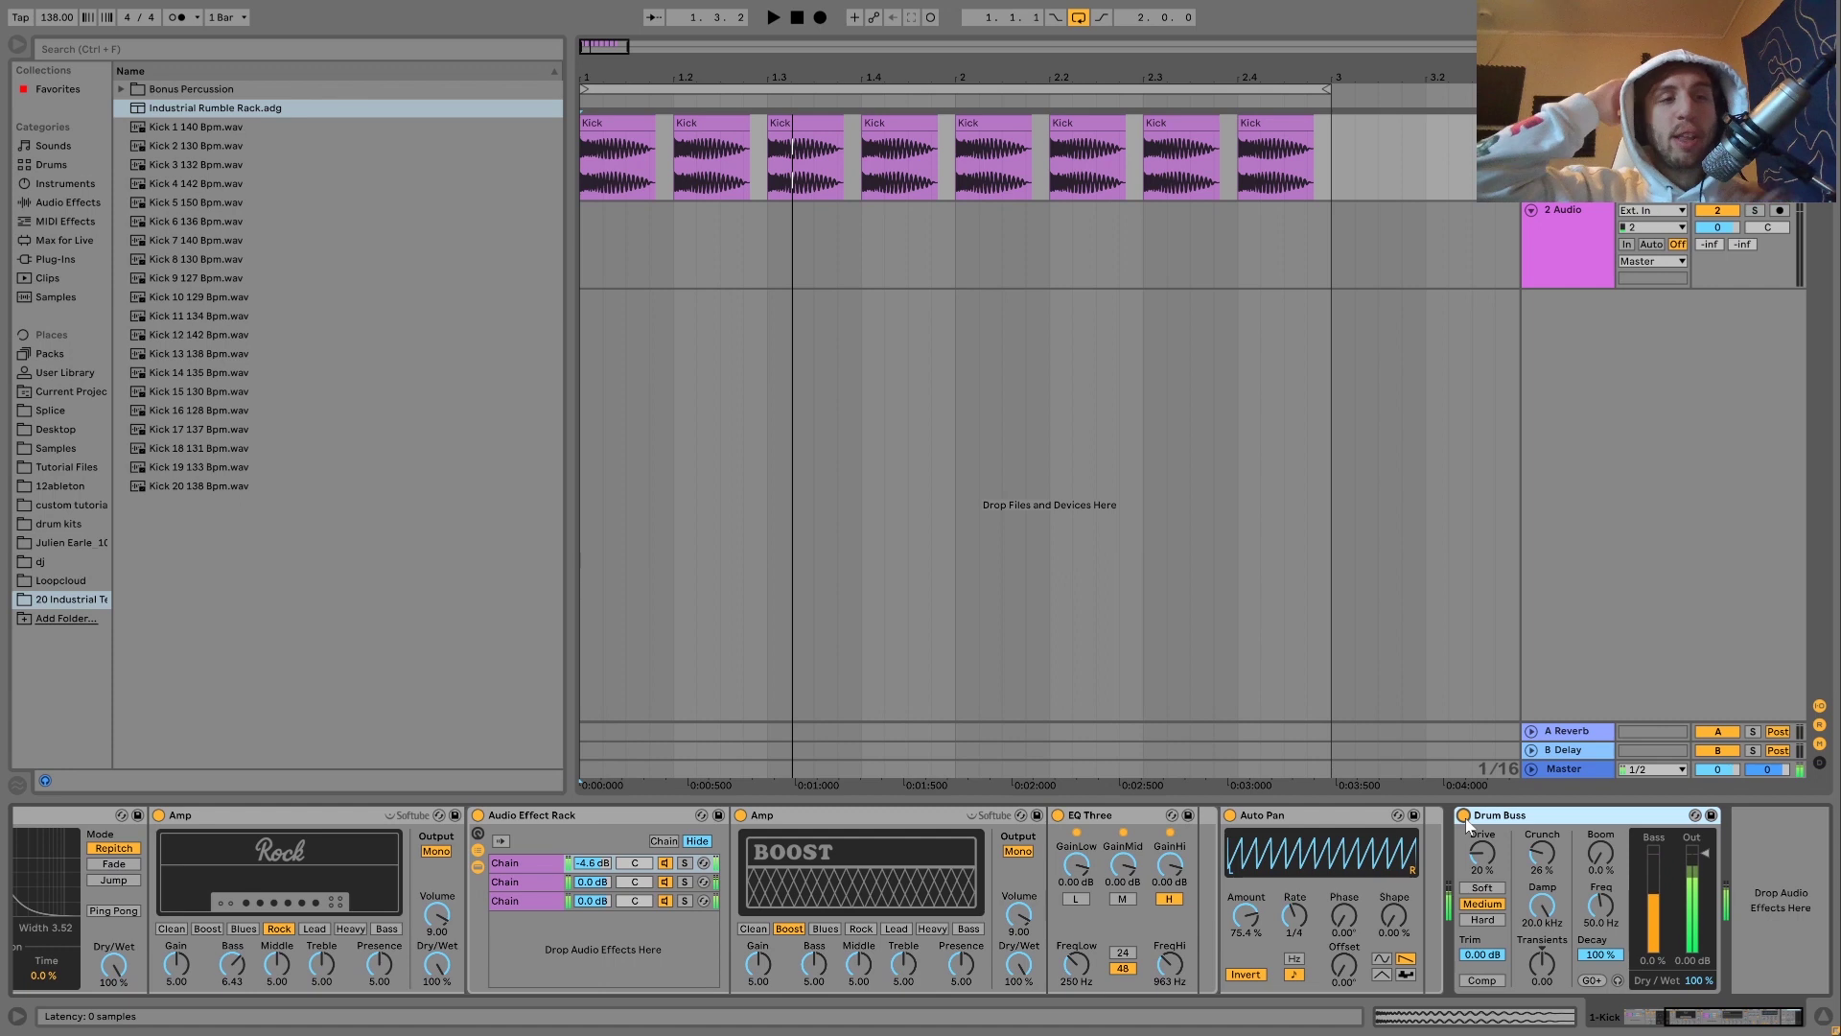
# A/B the Drum Buss off and on against the dry kick during playback
pyautogui.press('space')
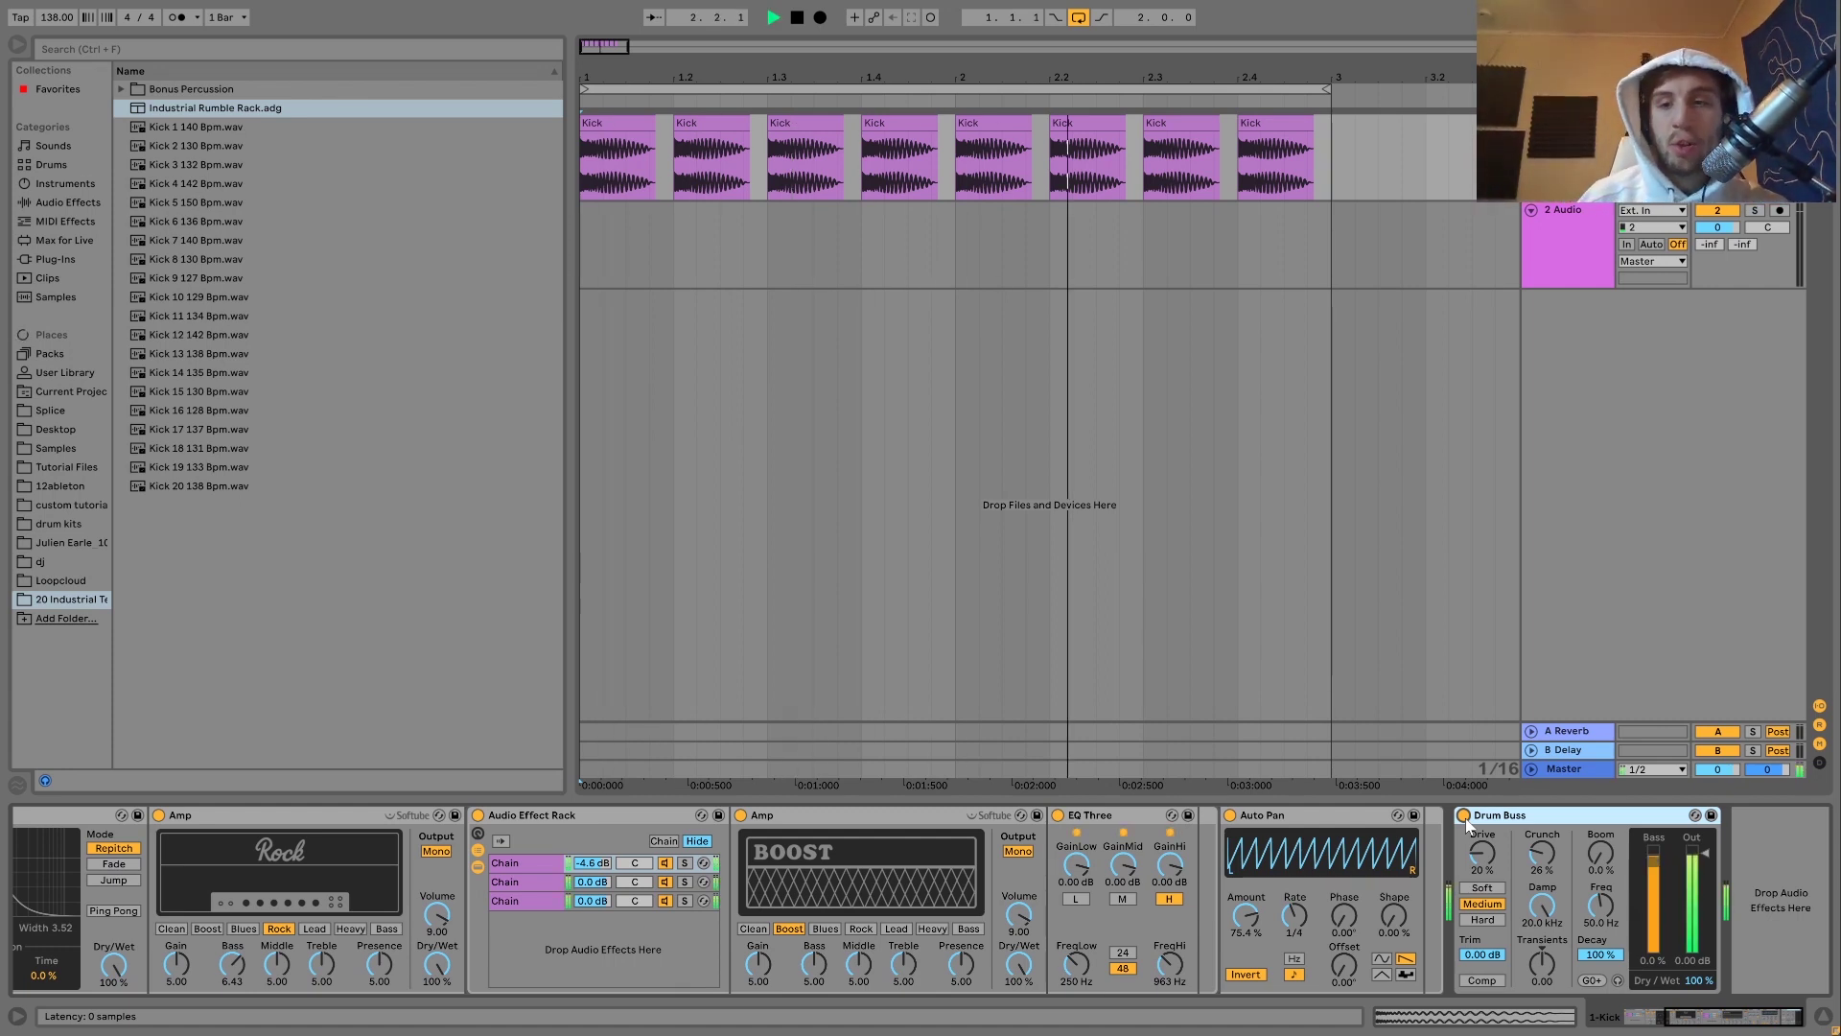
pyautogui.click(1465, 816)
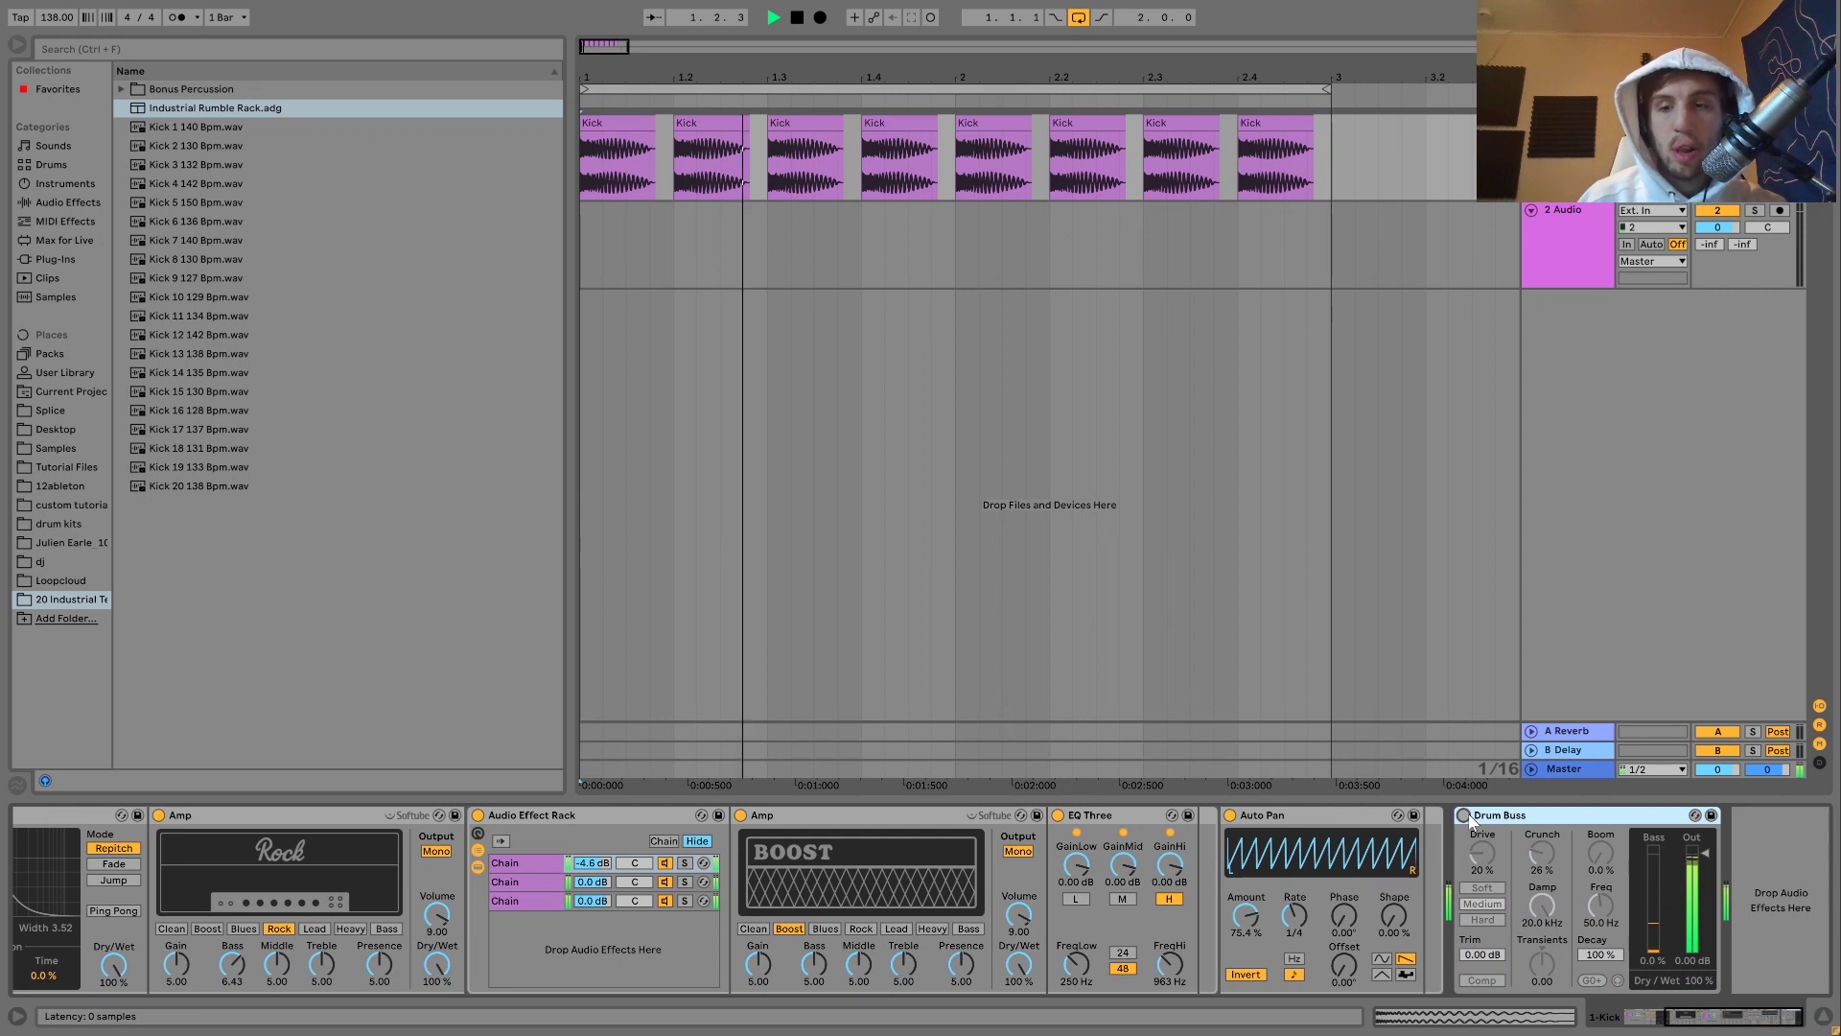
pyautogui.click(1466, 817)
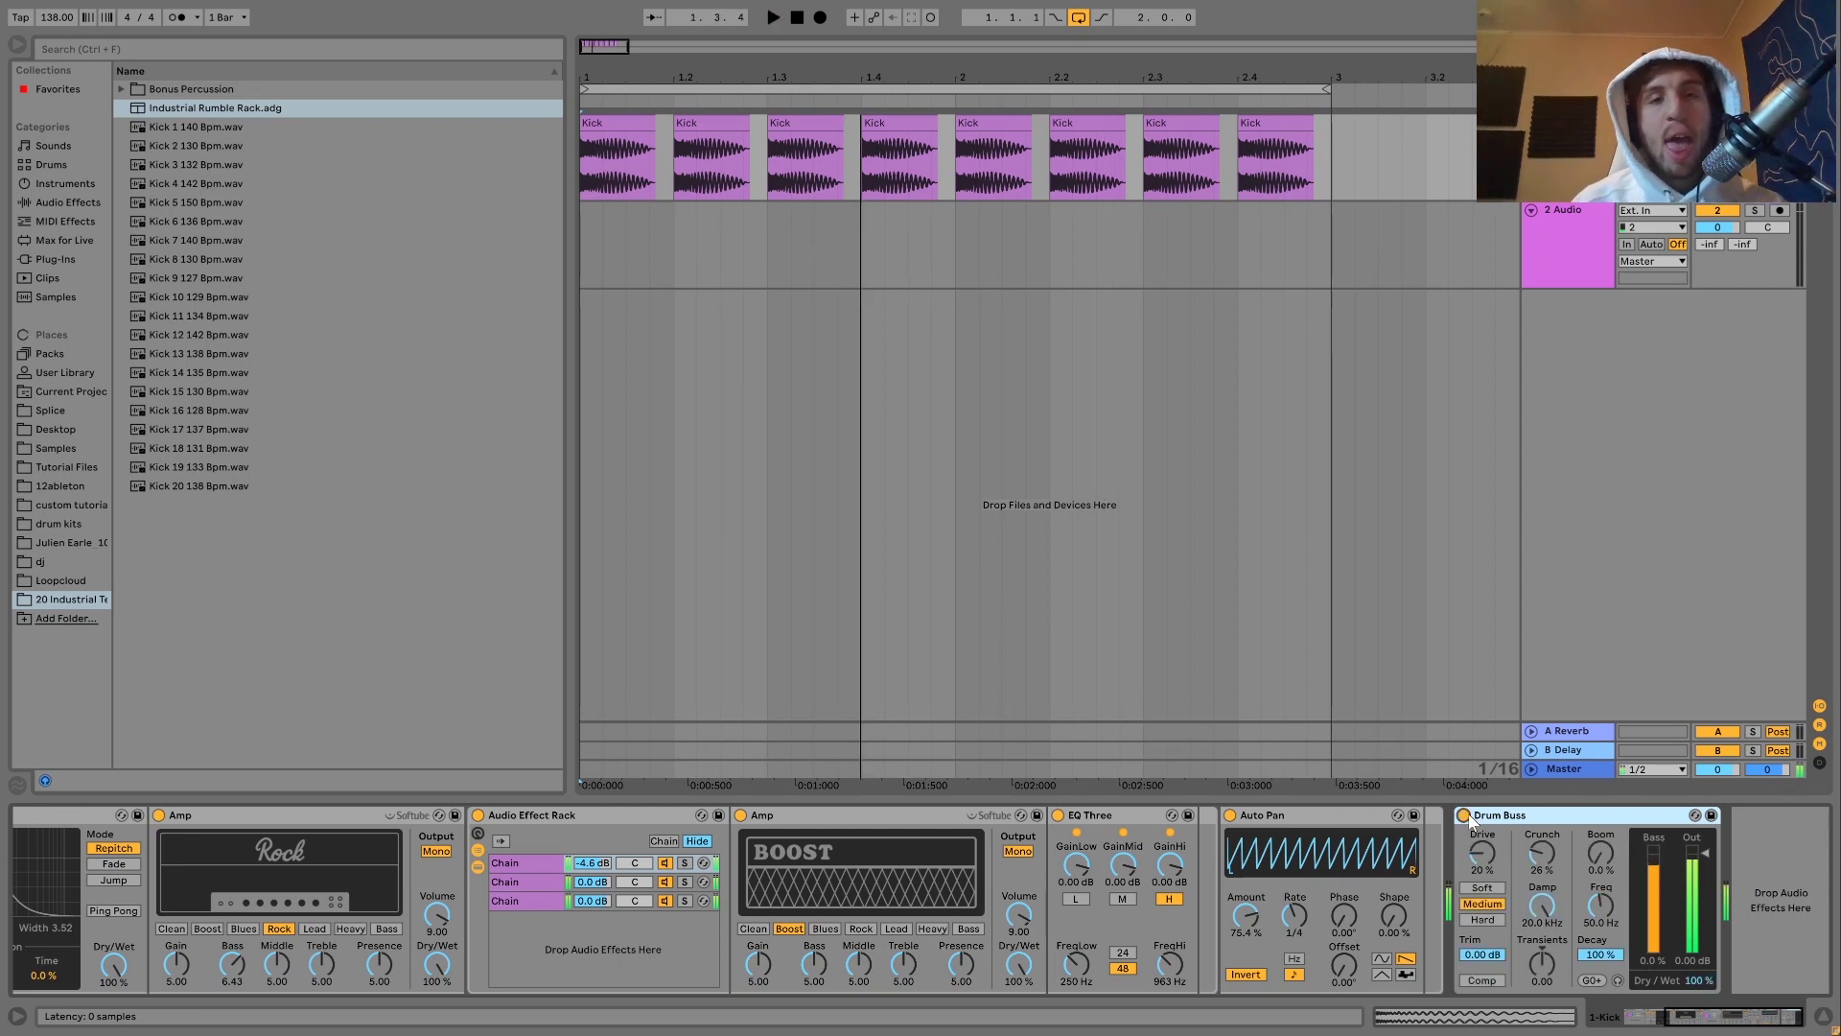
pyautogui.press('space')
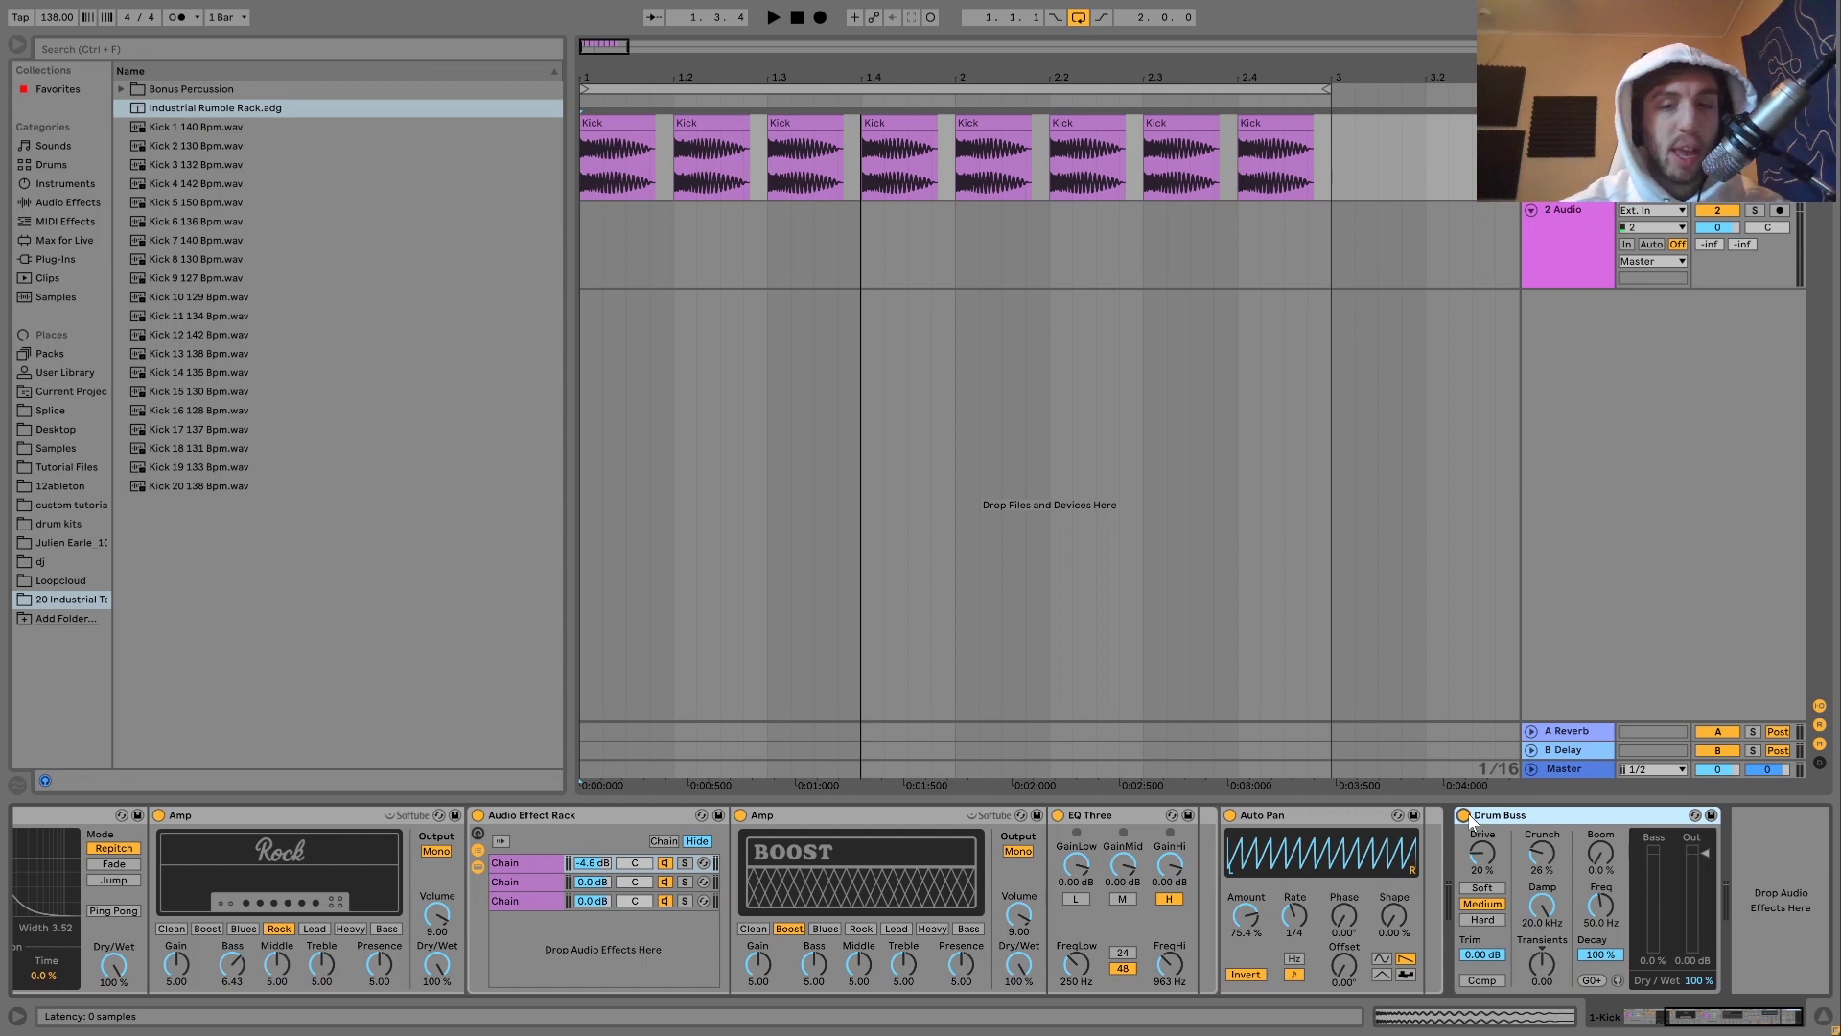
pyautogui.press('space')
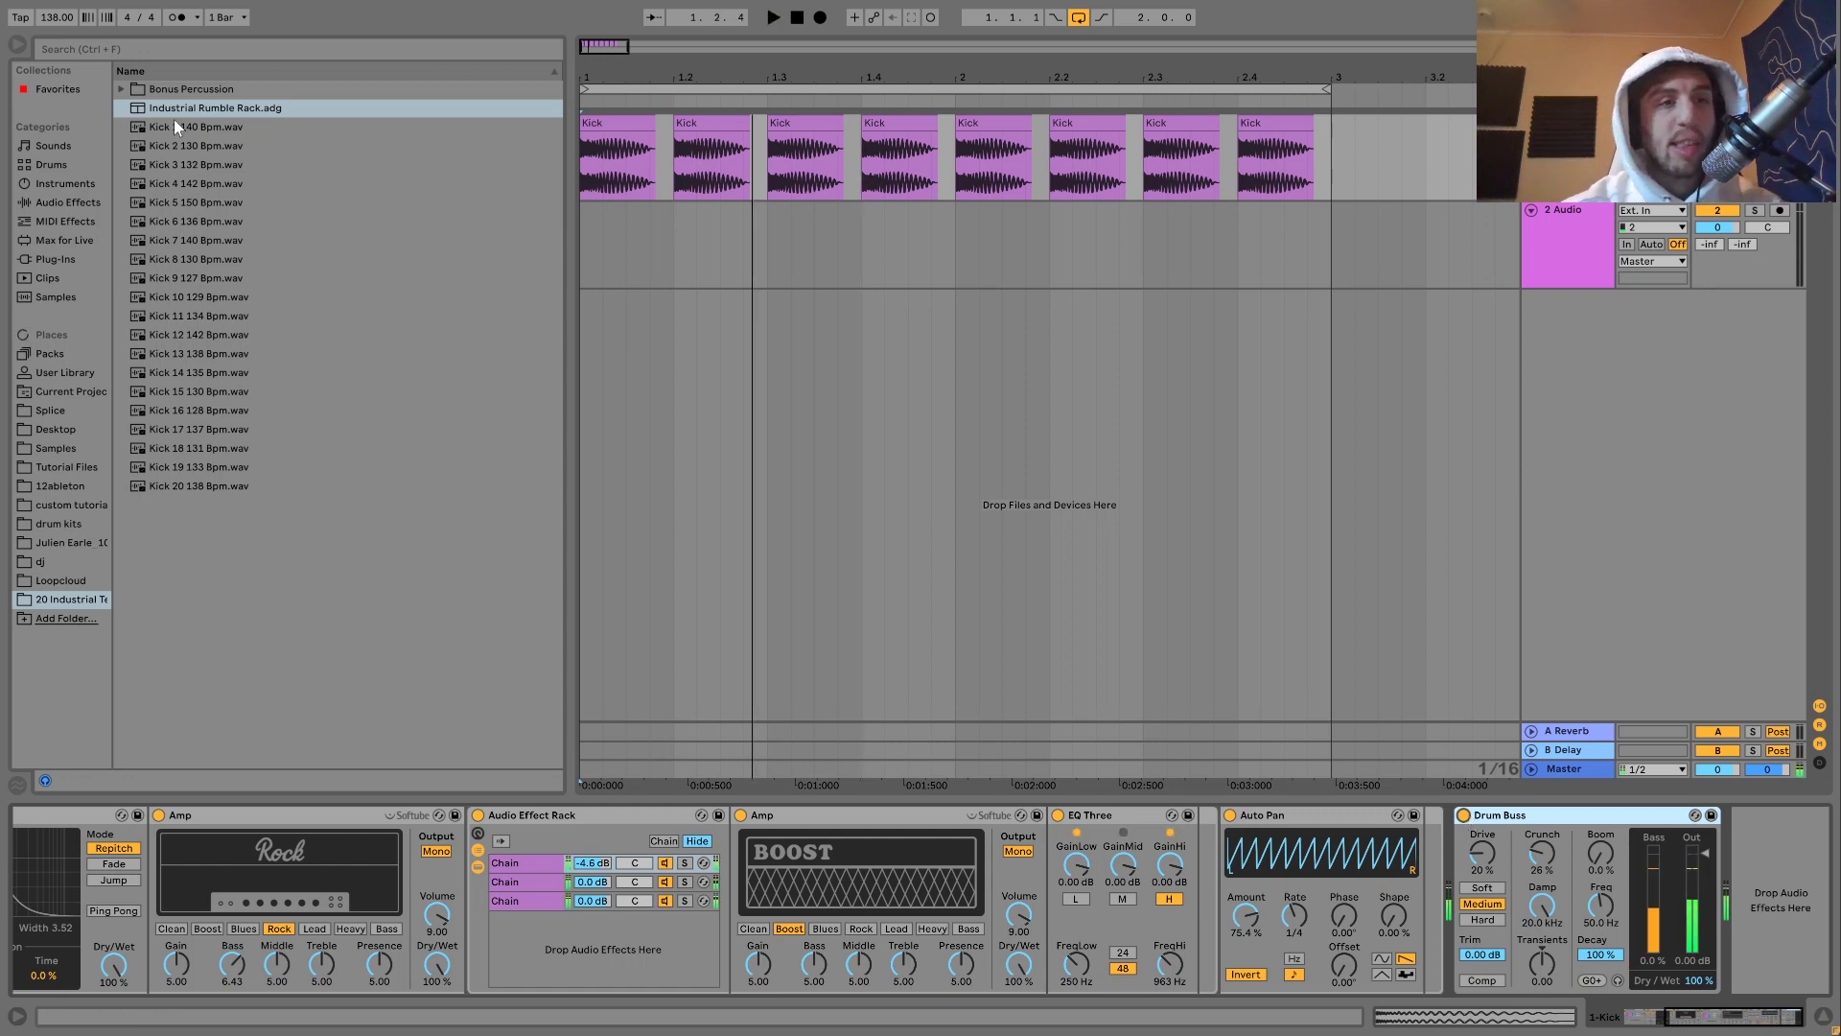
pyautogui.click(190, 186)
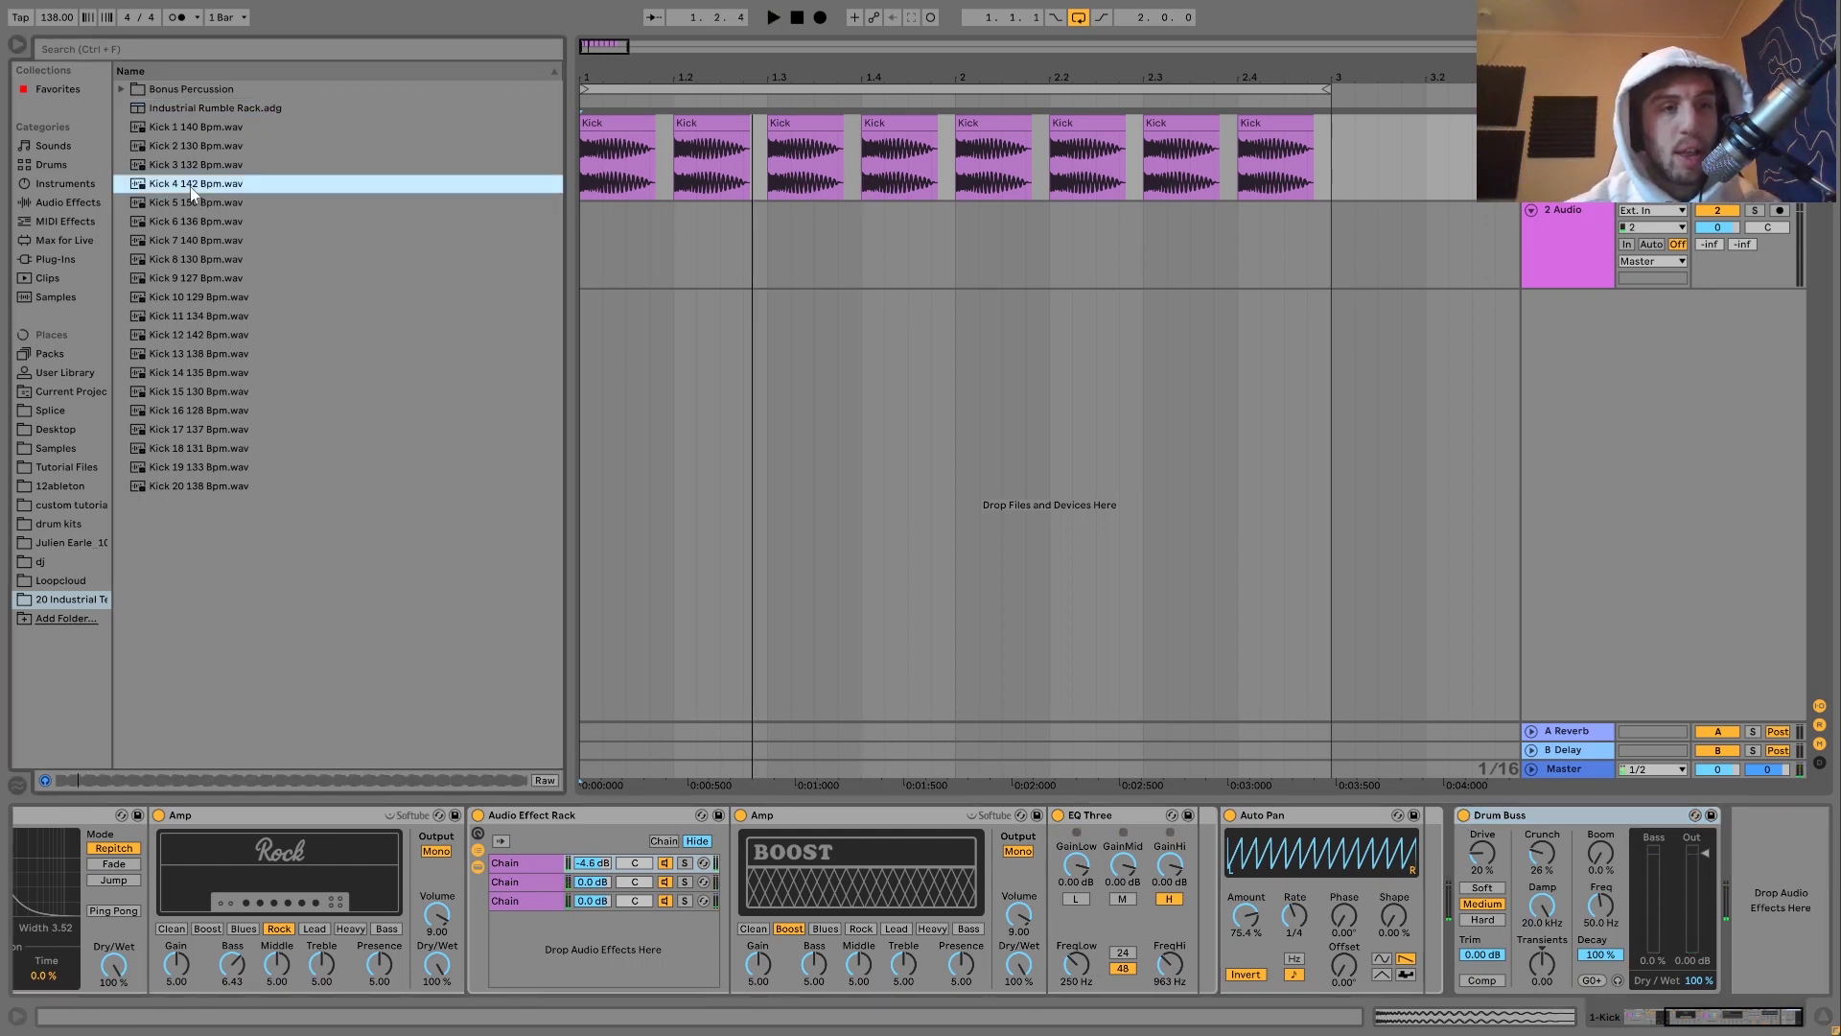
pyautogui.click(191, 434)
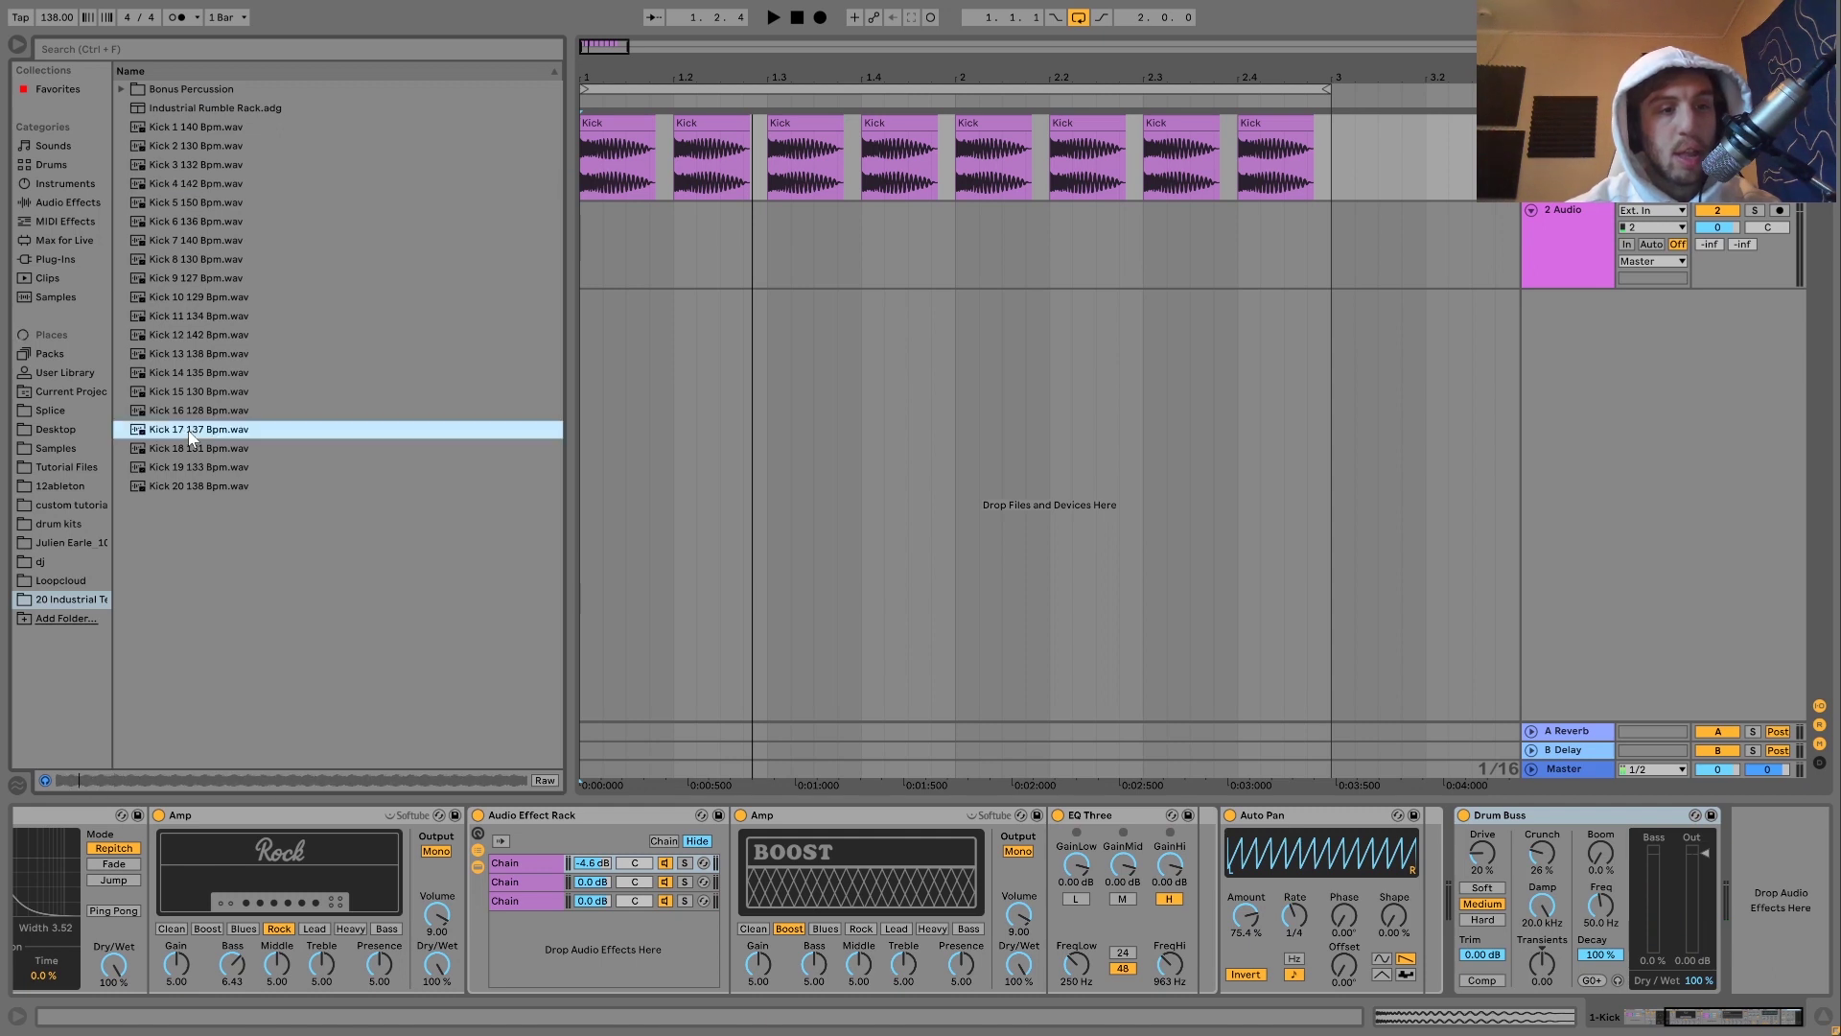
pyautogui.click(199, 455)
pyautogui.click(209, 469)
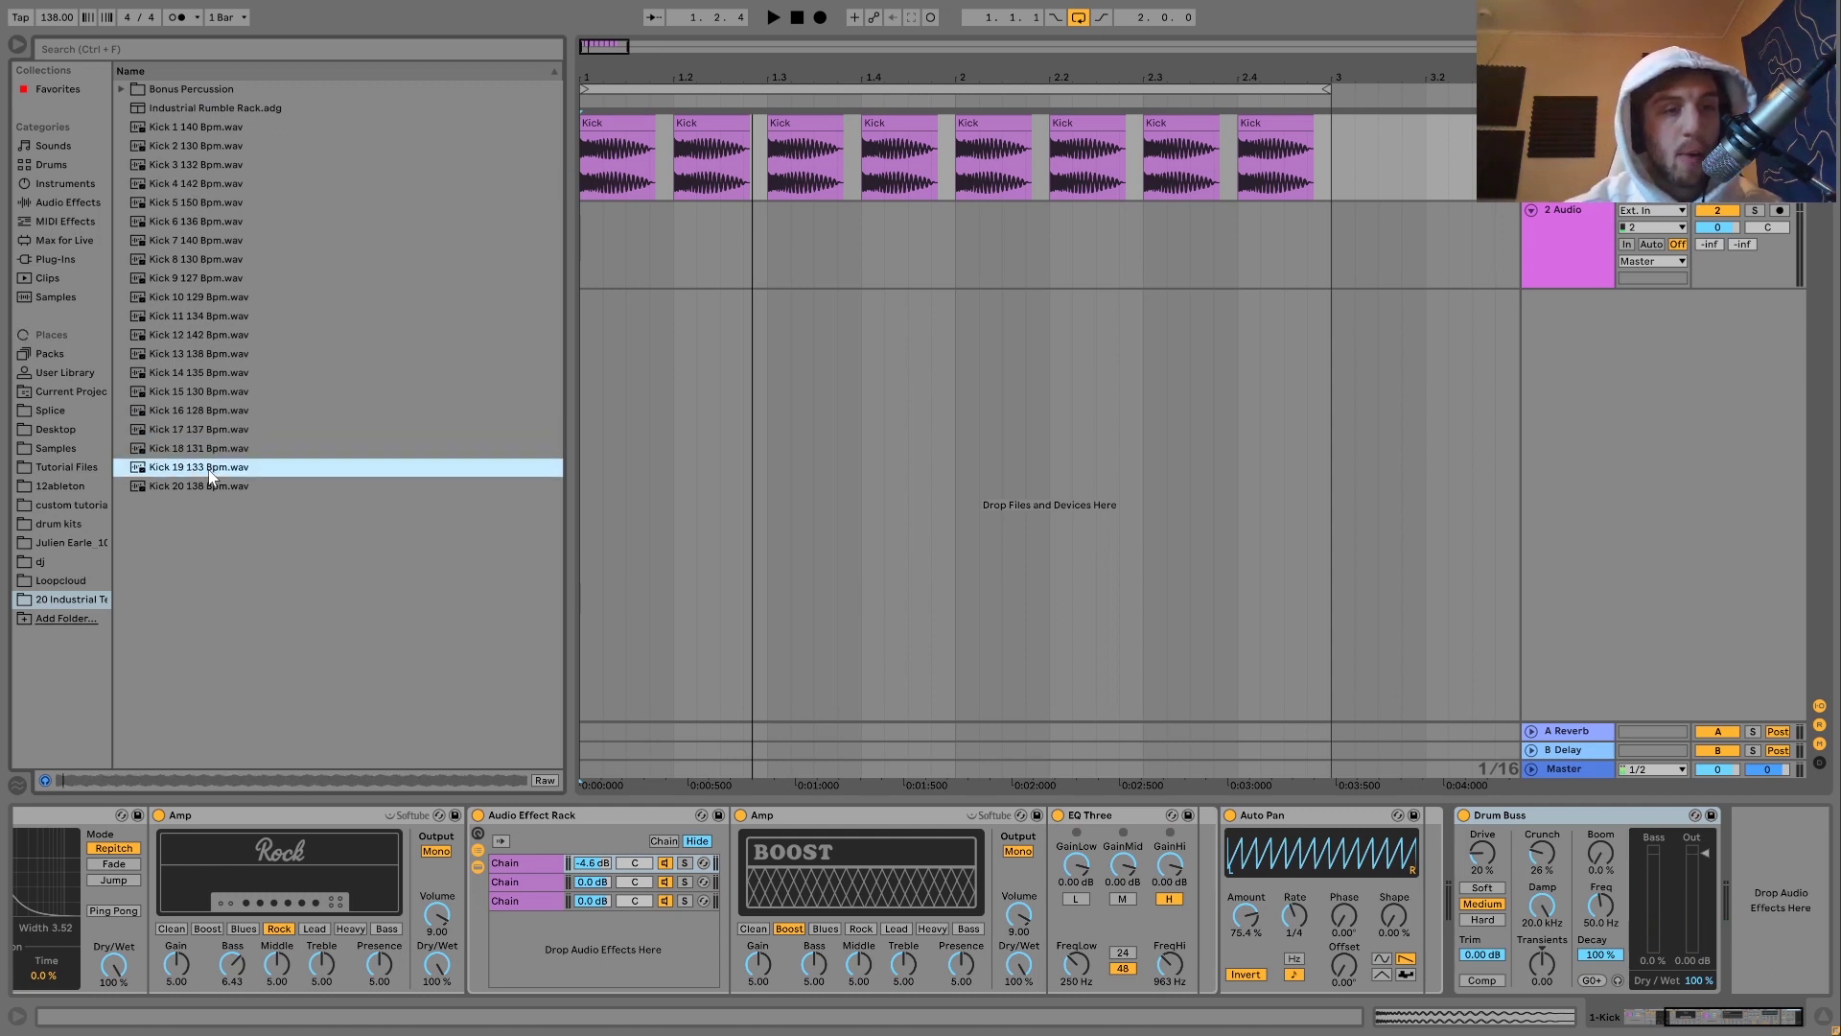
pyautogui.press('Down')
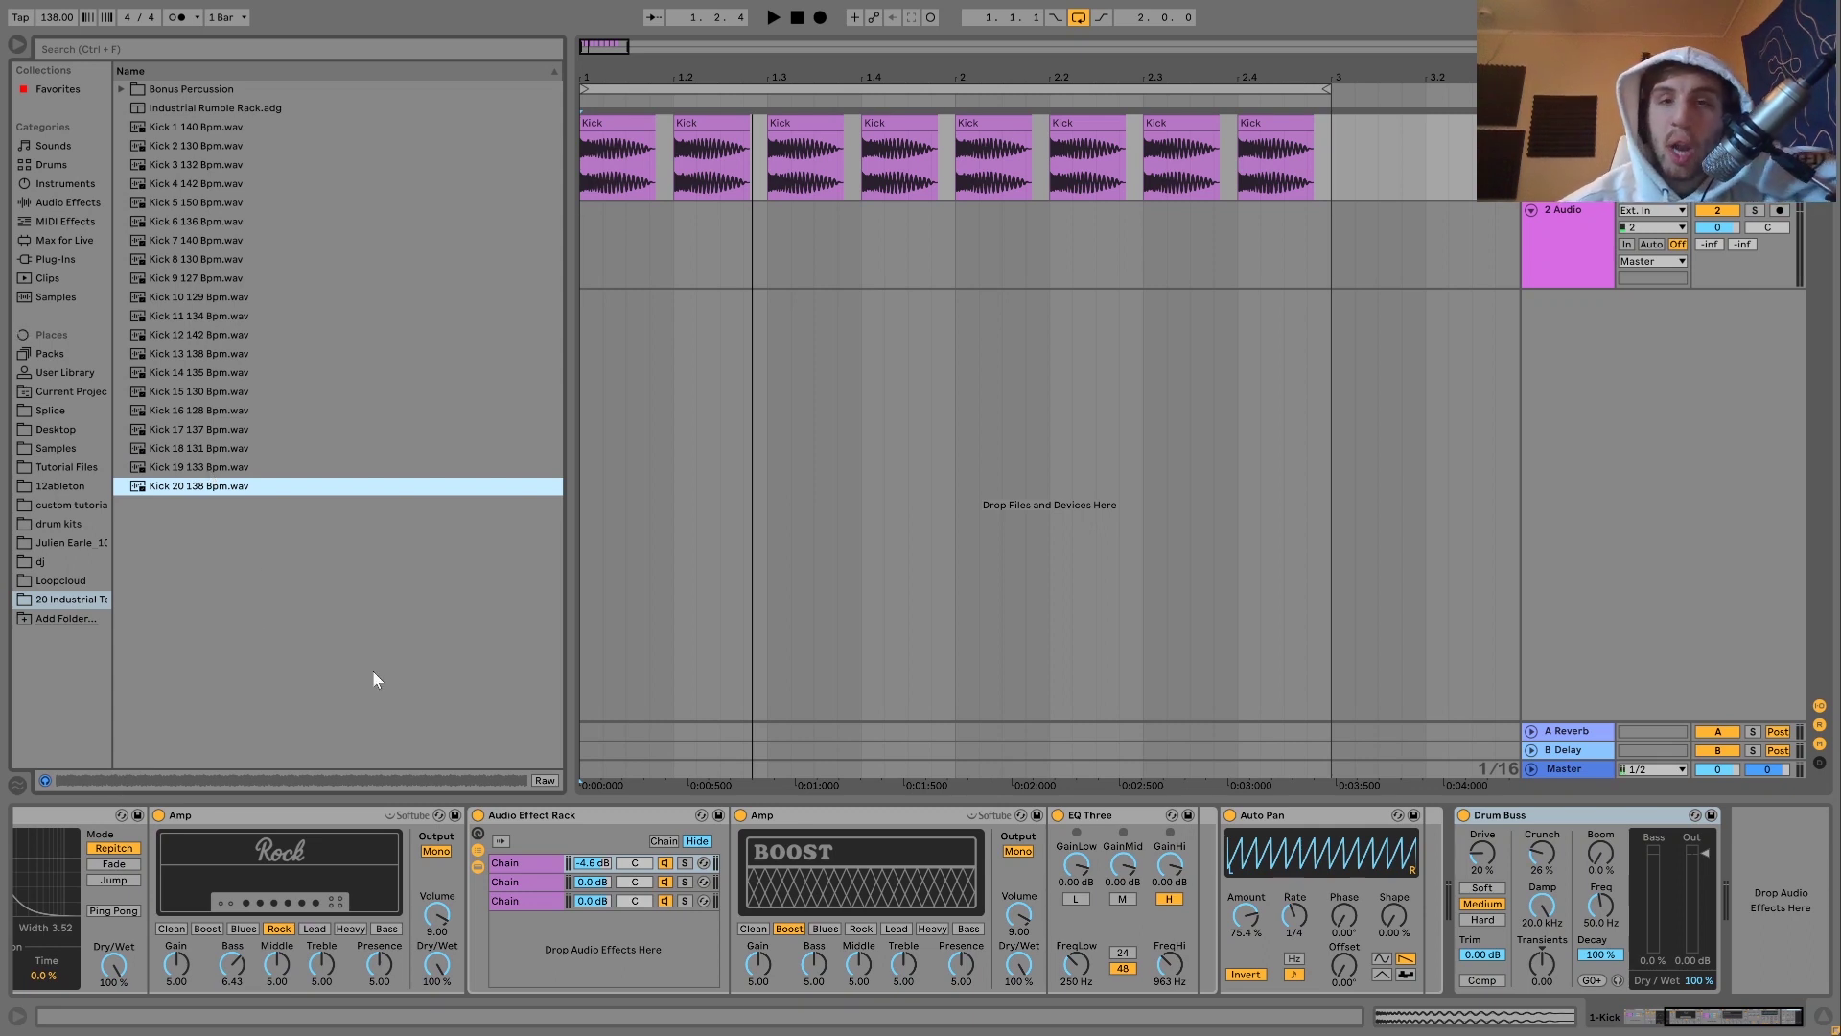
pyautogui.press('space')
pyautogui.press('space')
pyautogui.press('space')
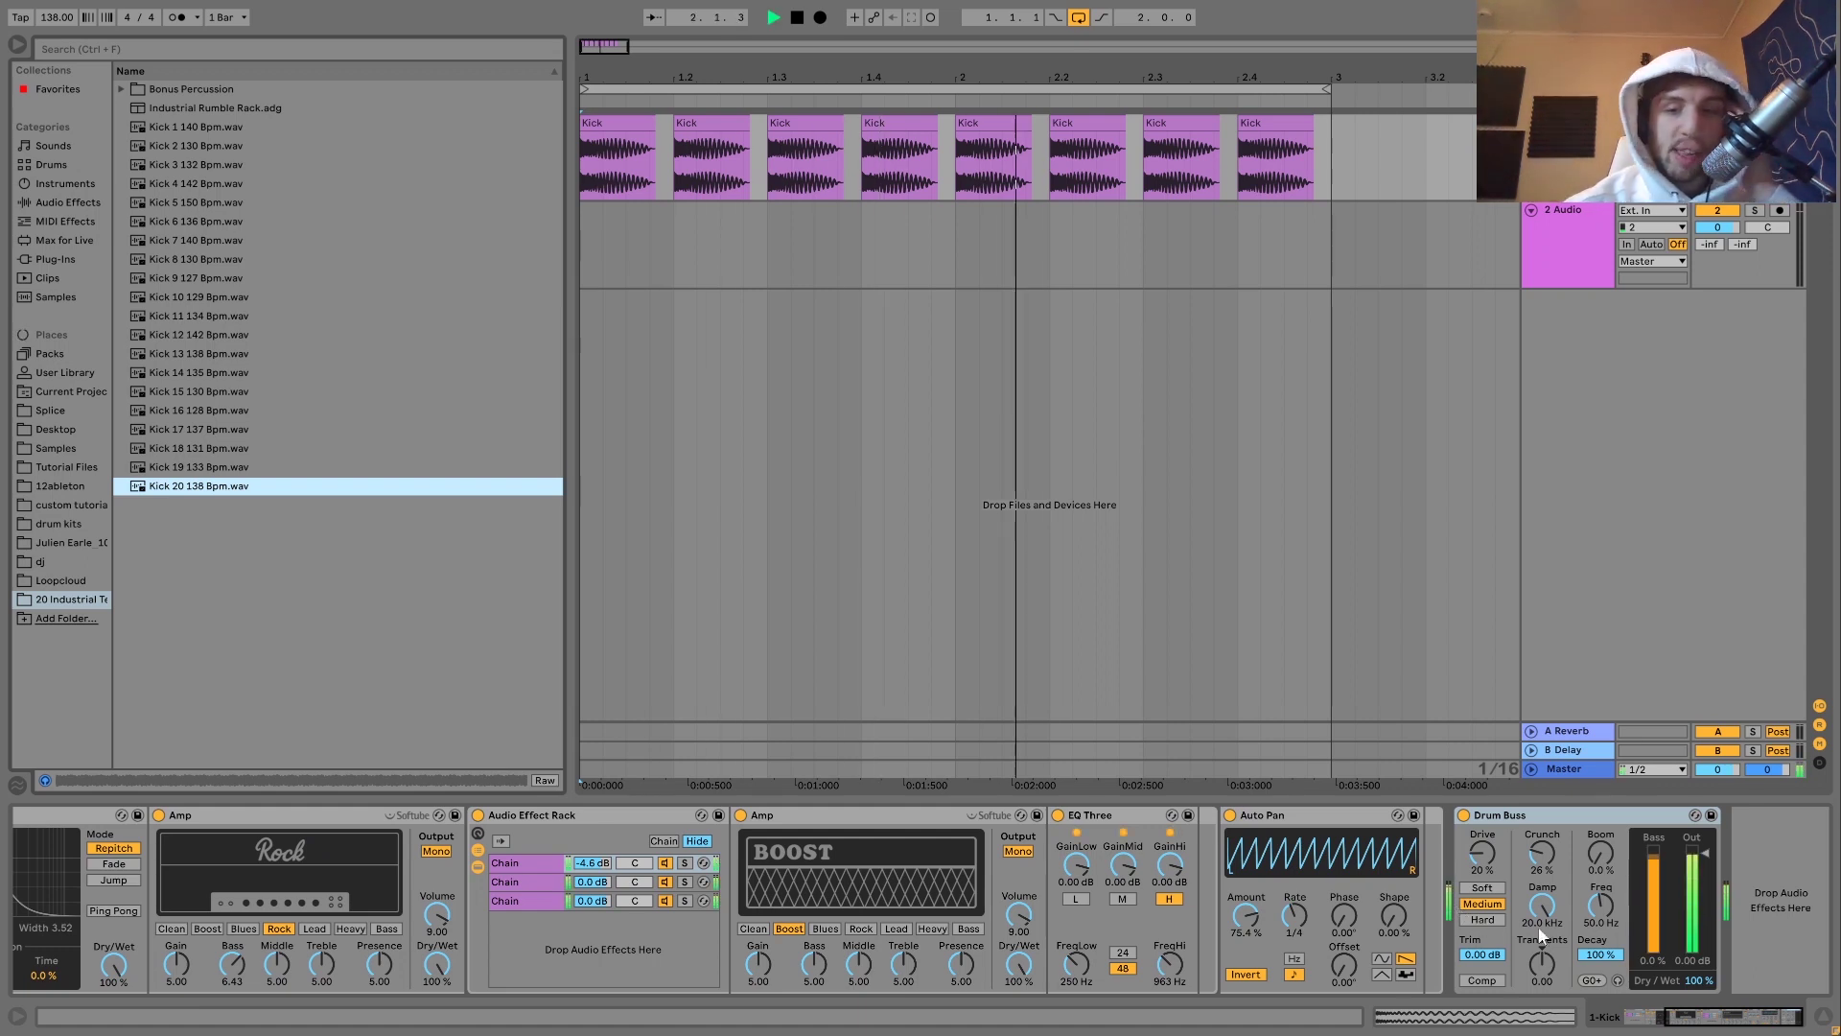
# Set Drum Buss Boom to 27%, Transients to 0.13 and the drive to Hard
pyautogui.moveTo(1609, 861); pyautogui.dragTo(1601, 907)
pyautogui.moveTo(1541, 961); pyautogui.dragTo(1540, 958)
pyautogui.click(1488, 916)
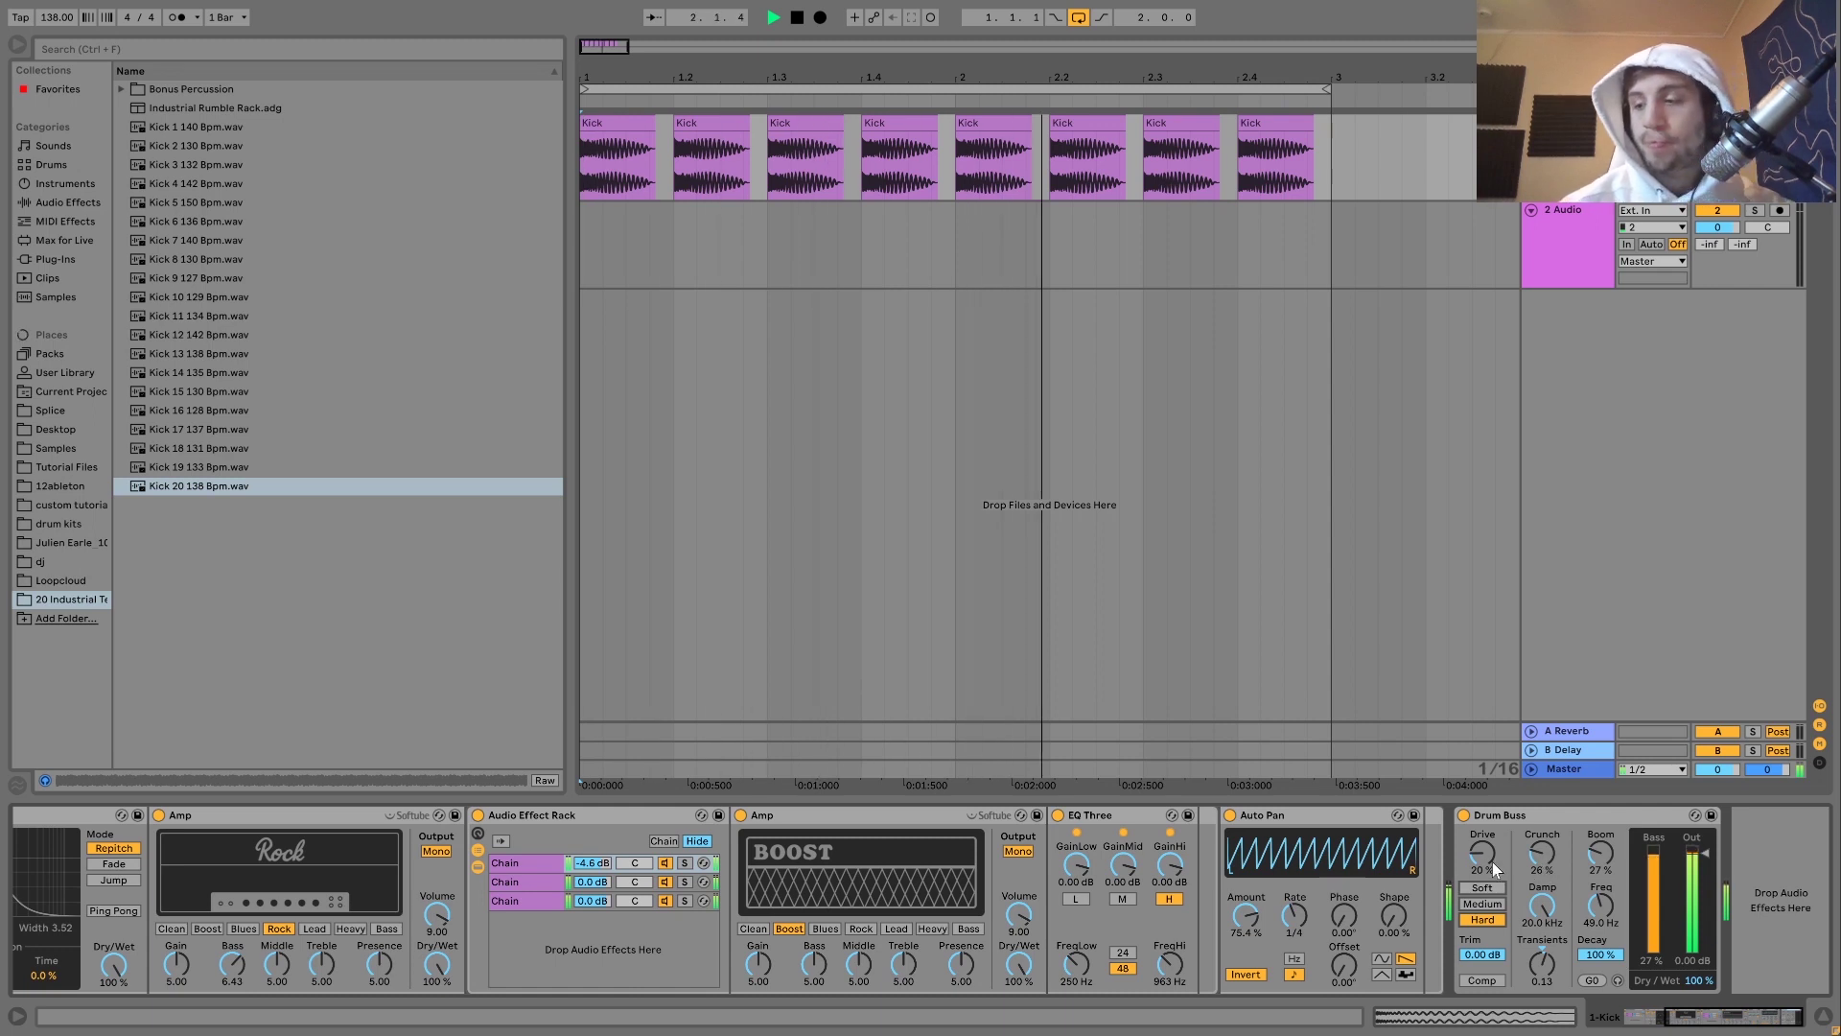
pyautogui.press('space')
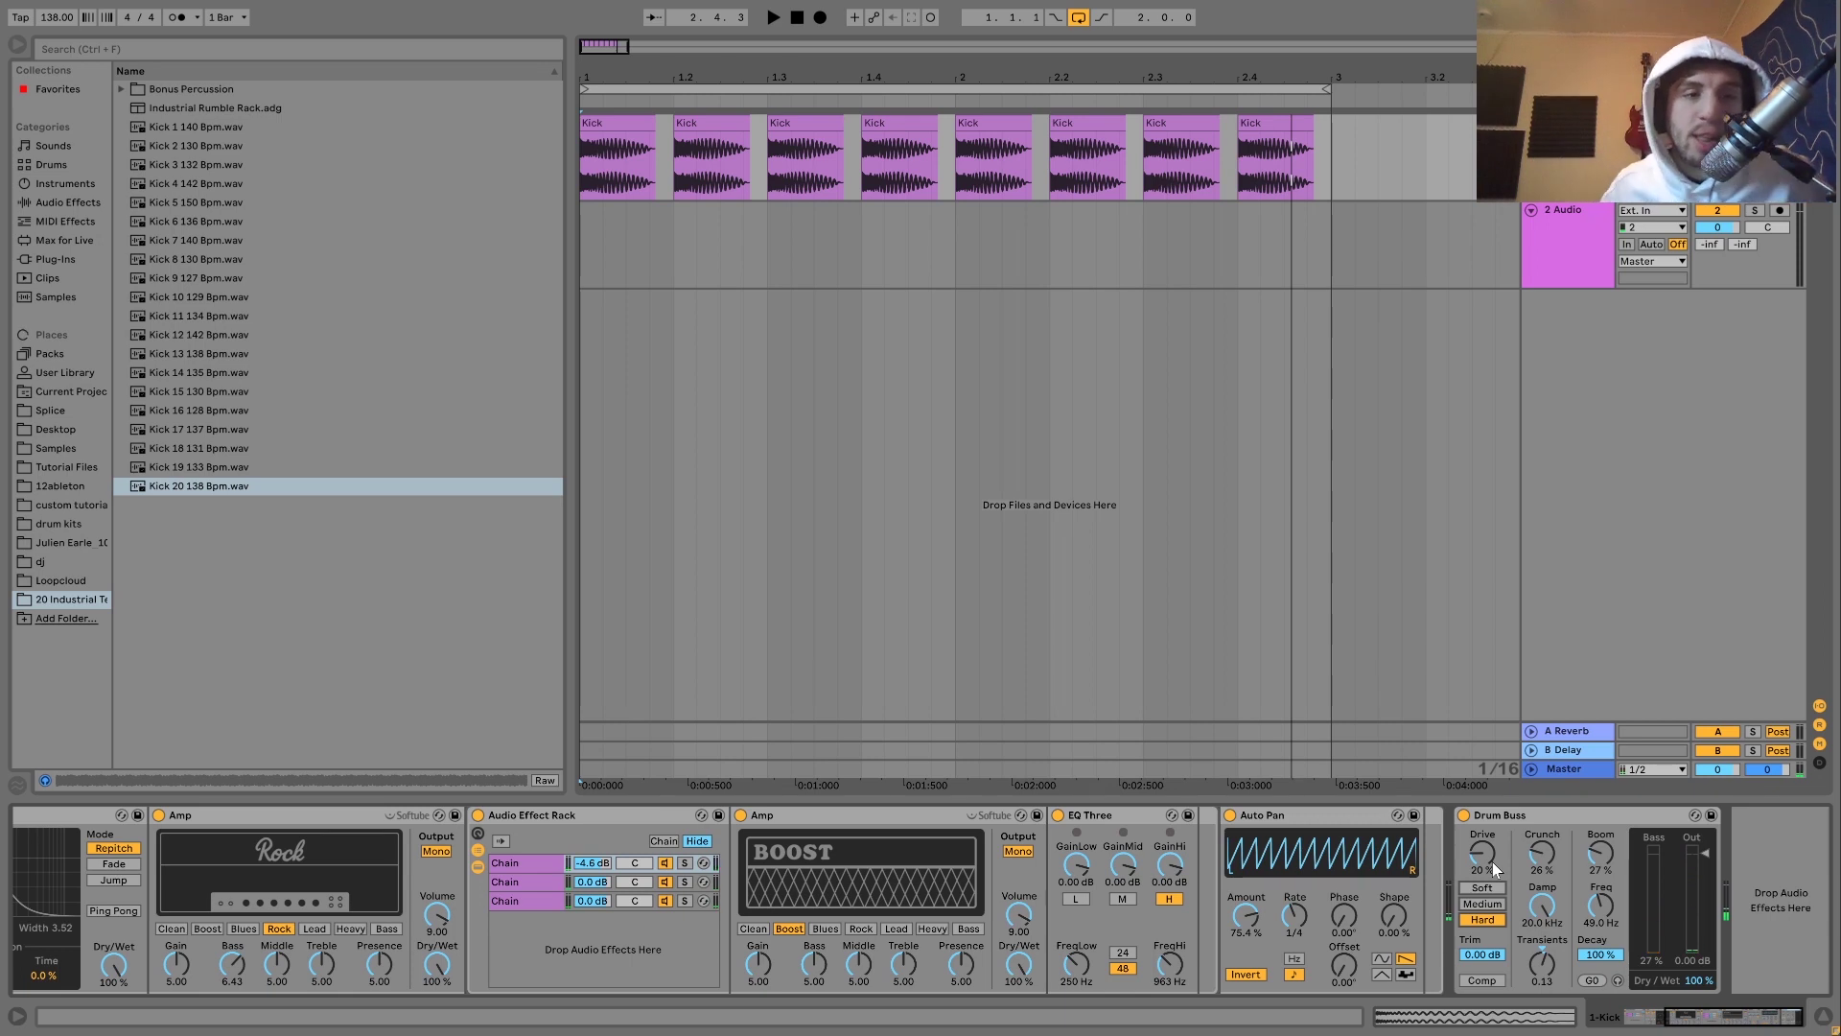
pyautogui.hscroll(-5, 1030, 837)
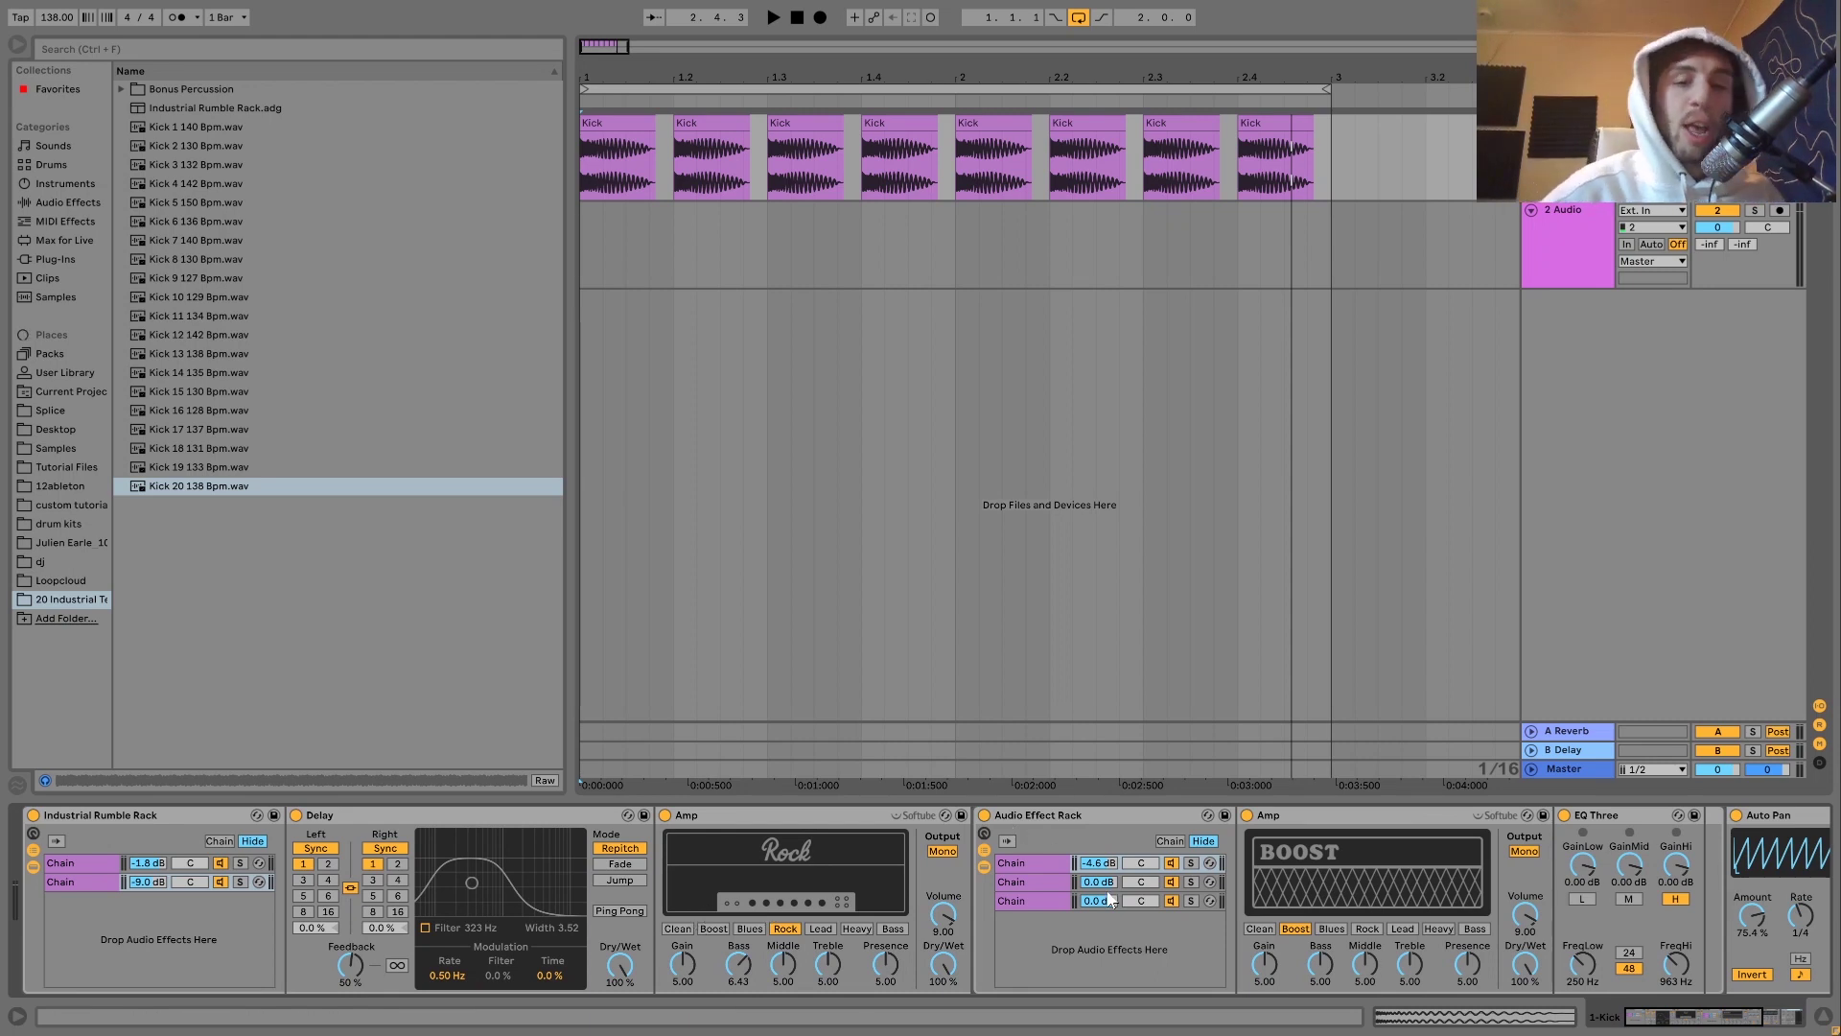
pyautogui.hscroll(2, 1107, 892)
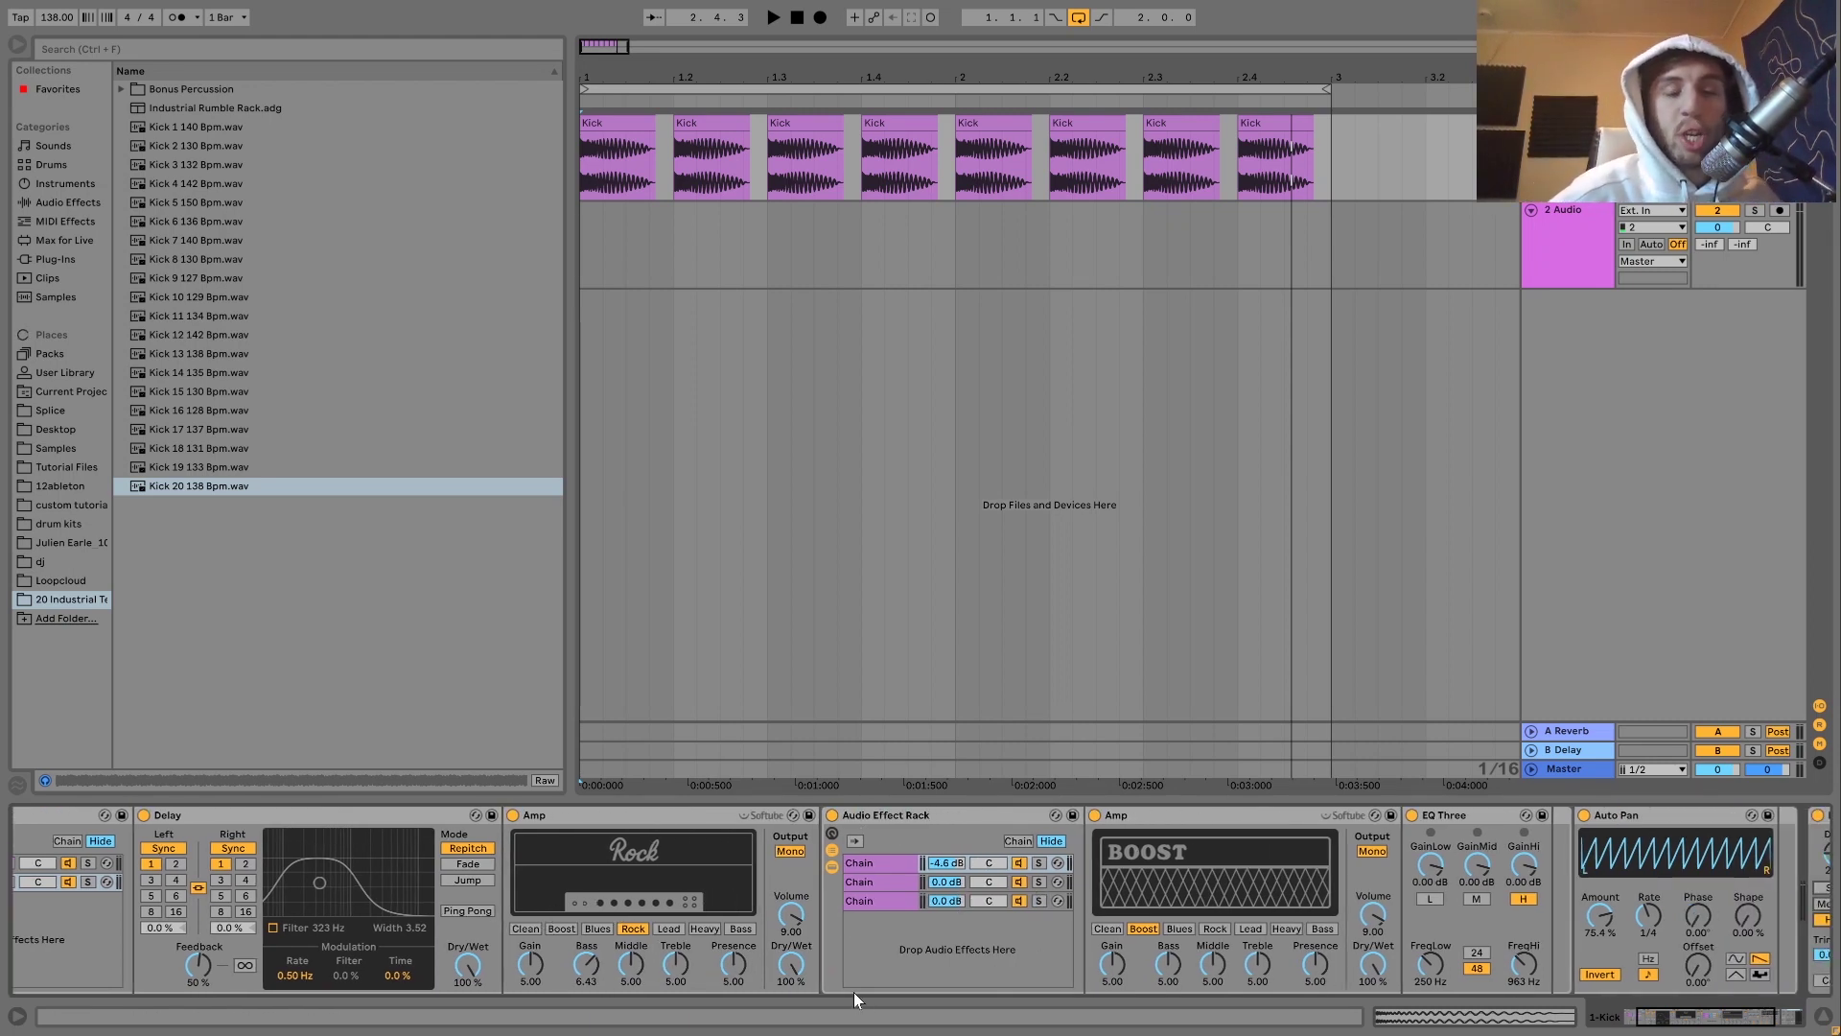
pyautogui.press('space')
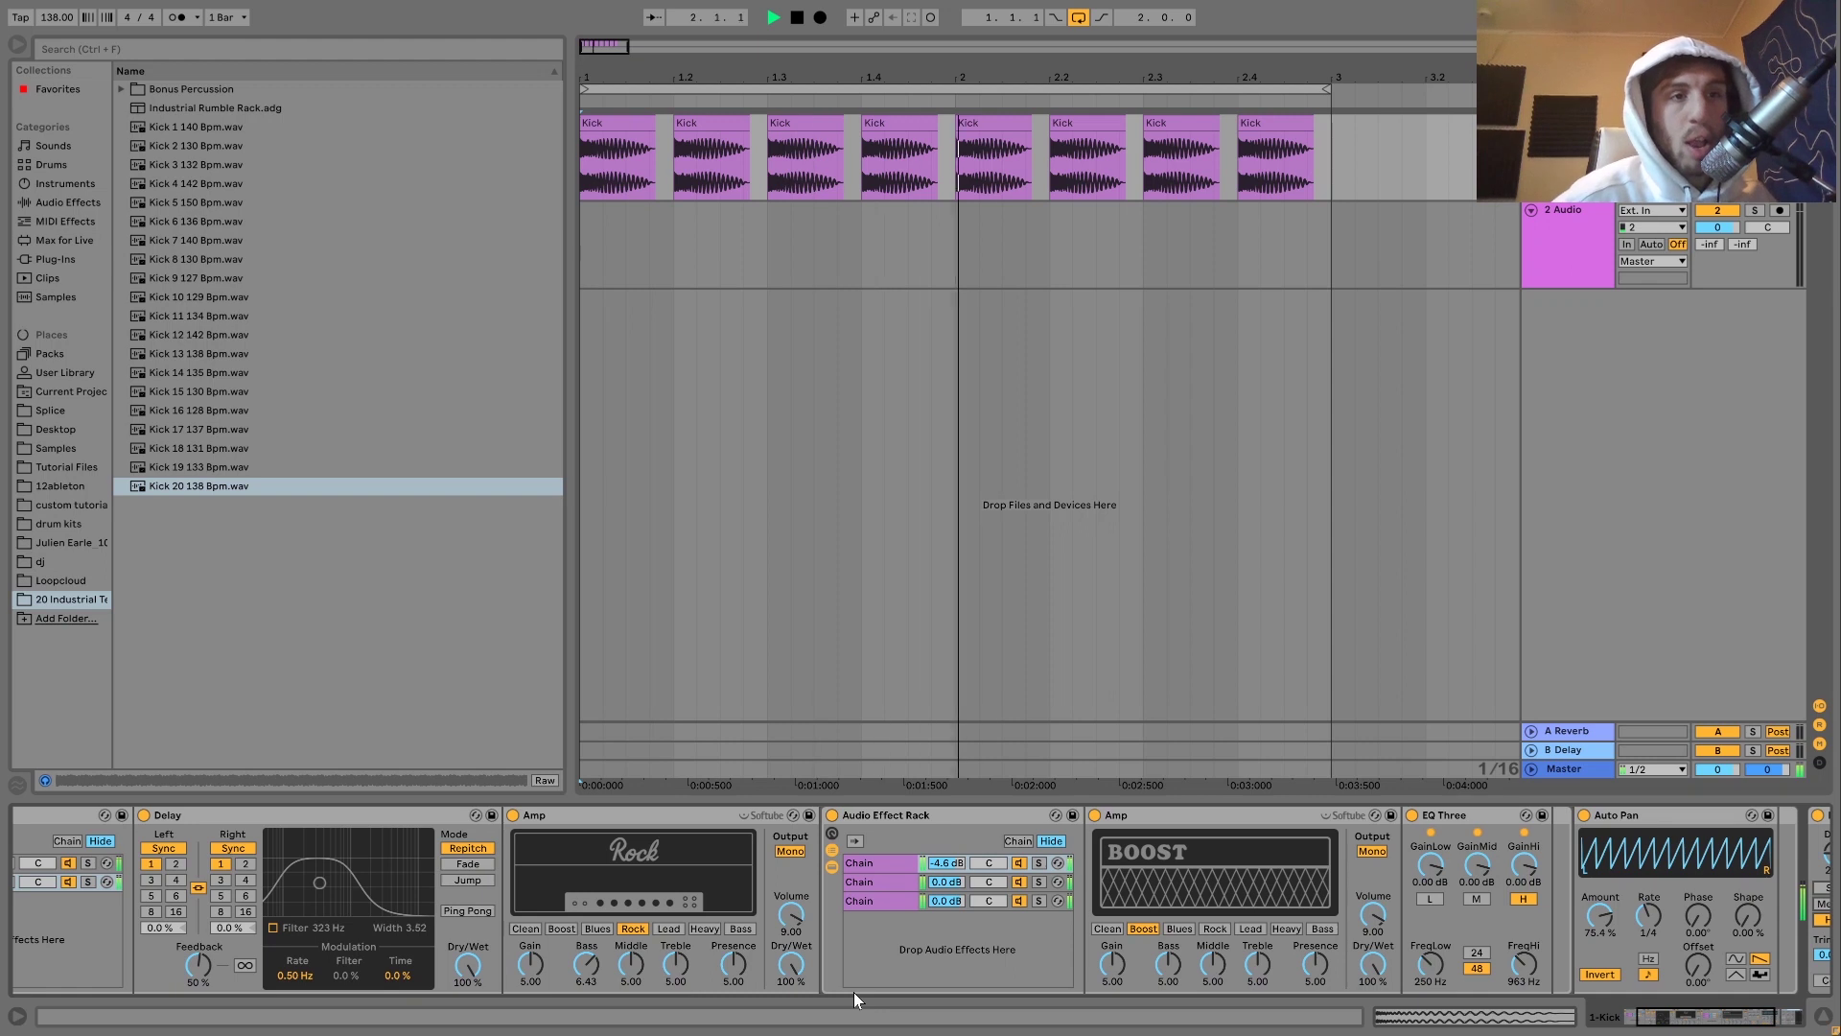
pyautogui.press('space')
pyautogui.press('space')
pyautogui.press('space')
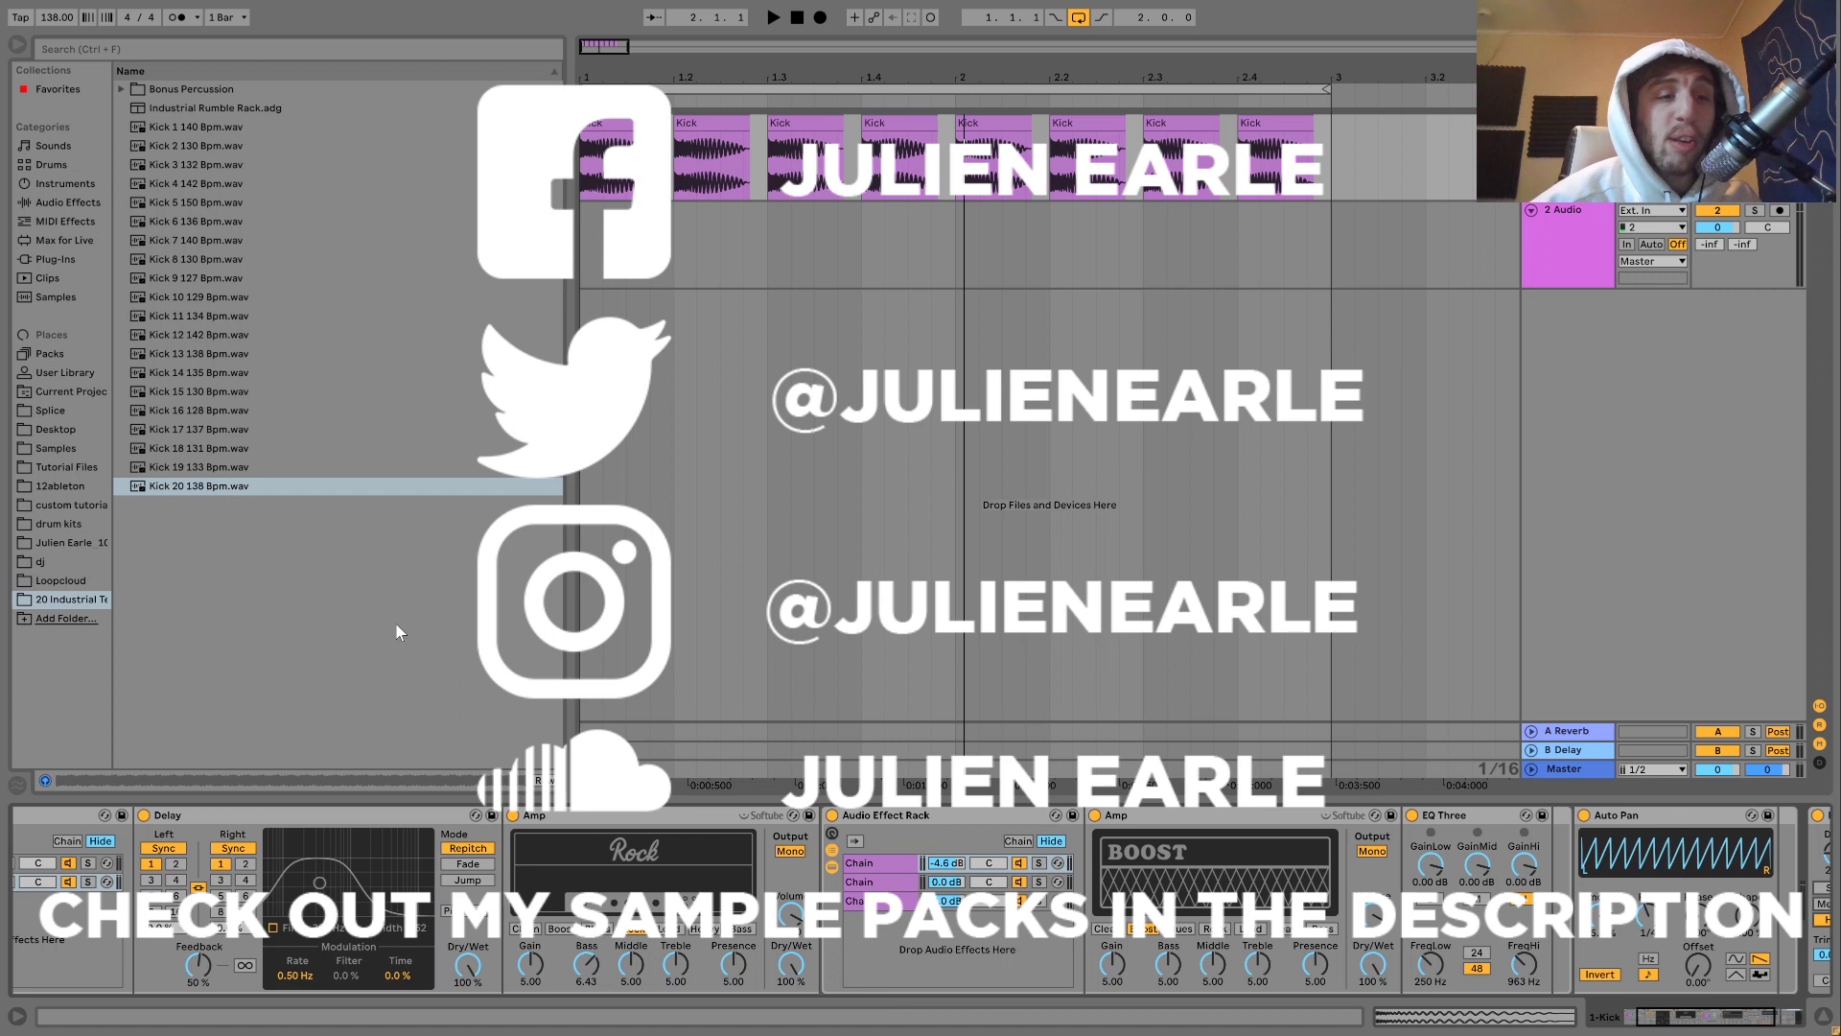
pyautogui.hscroll(-2, 356, 888)
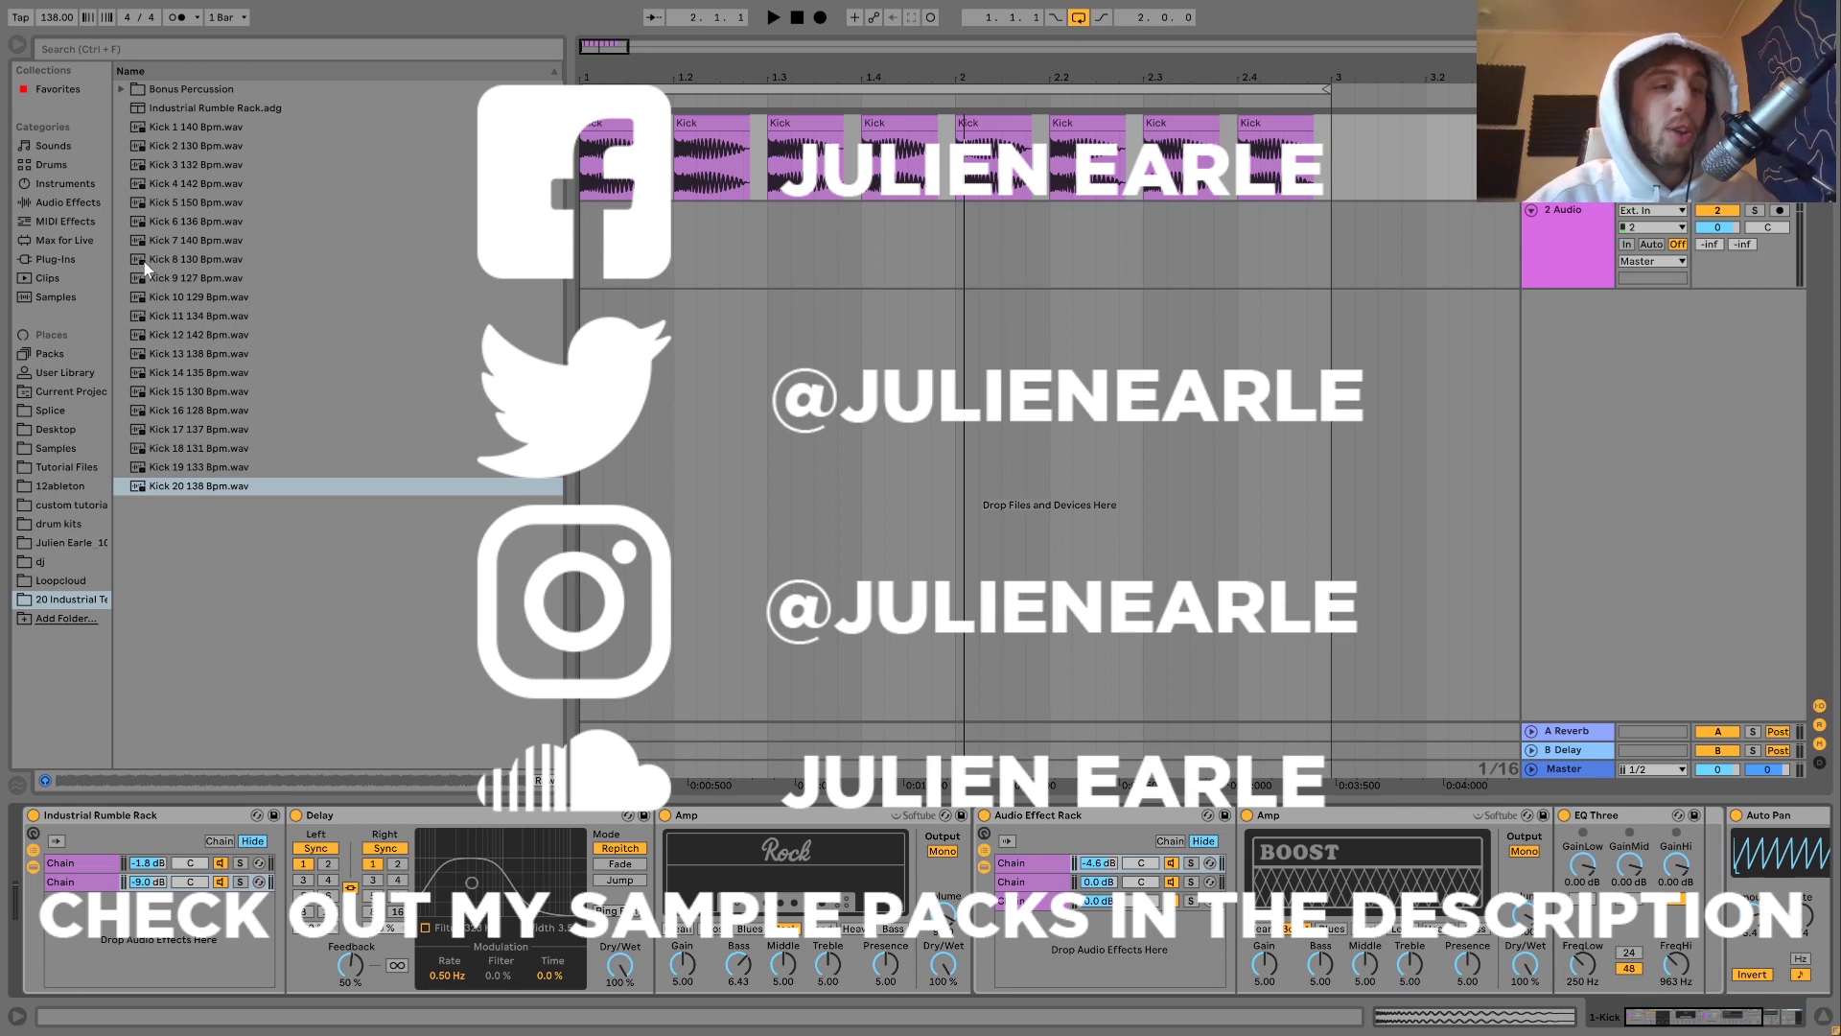
pyautogui.click(170, 183)
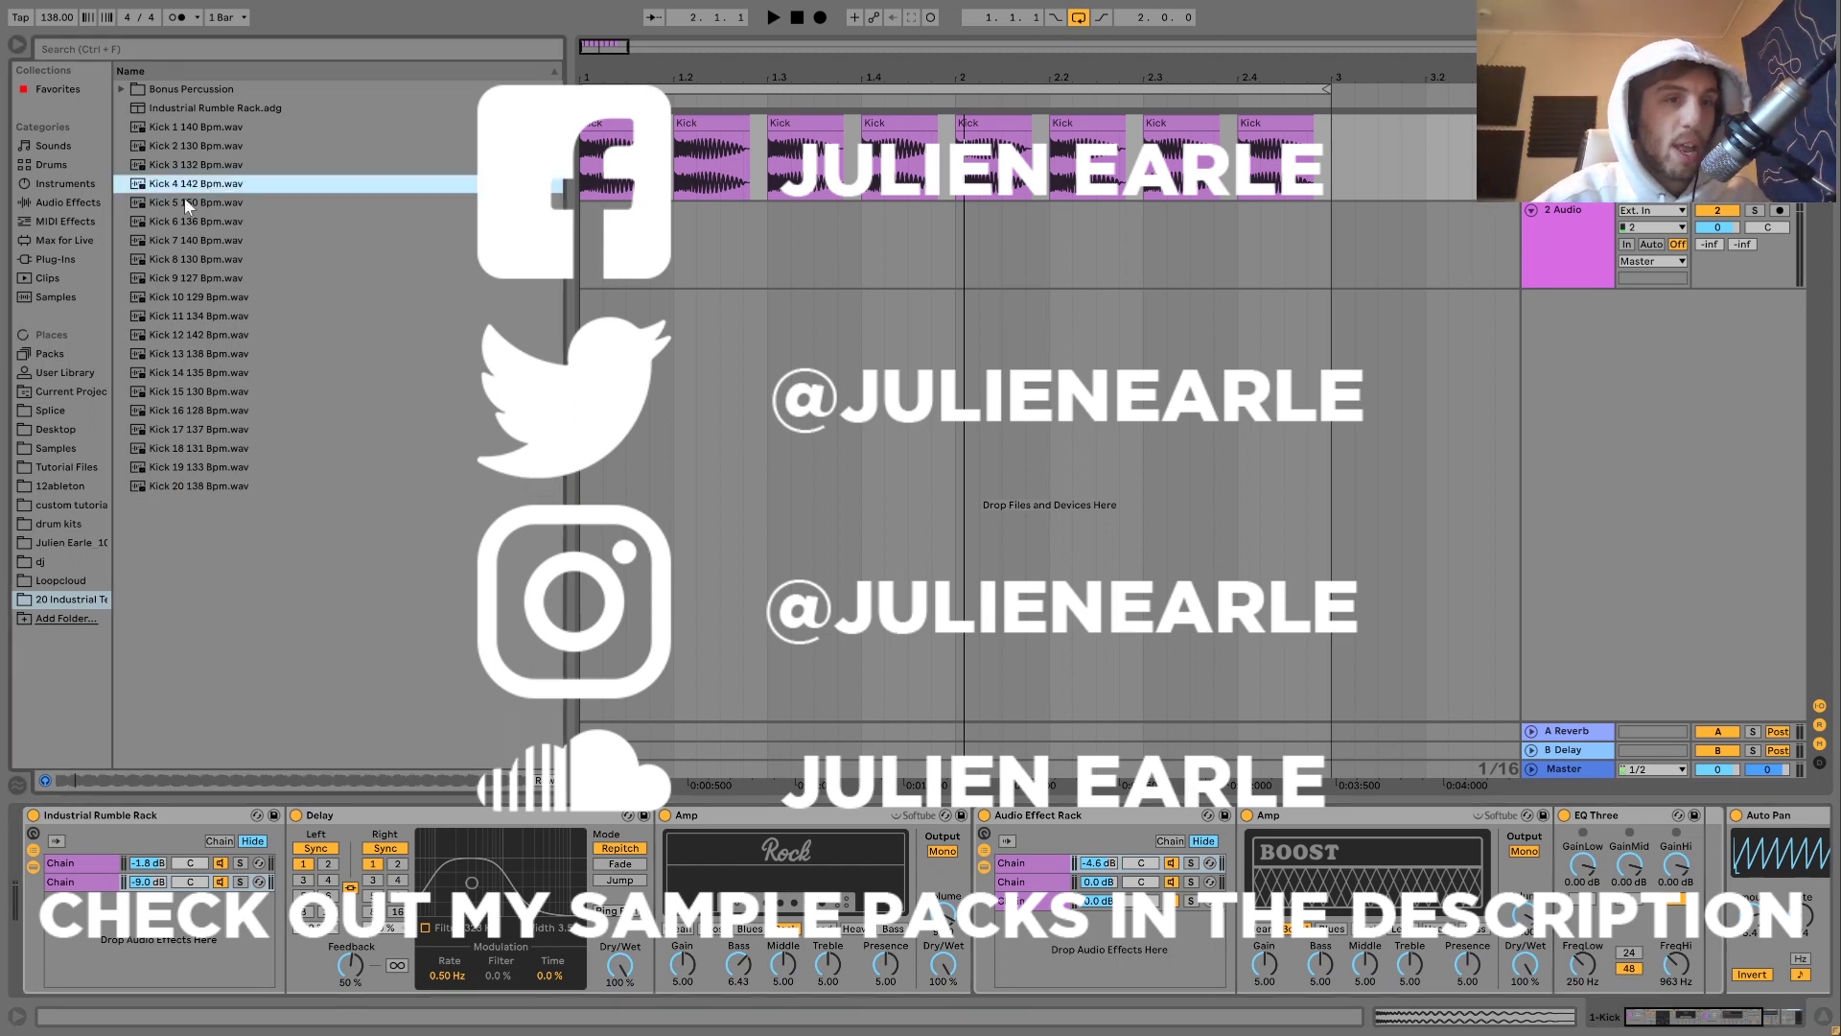
pyautogui.click(197, 242)
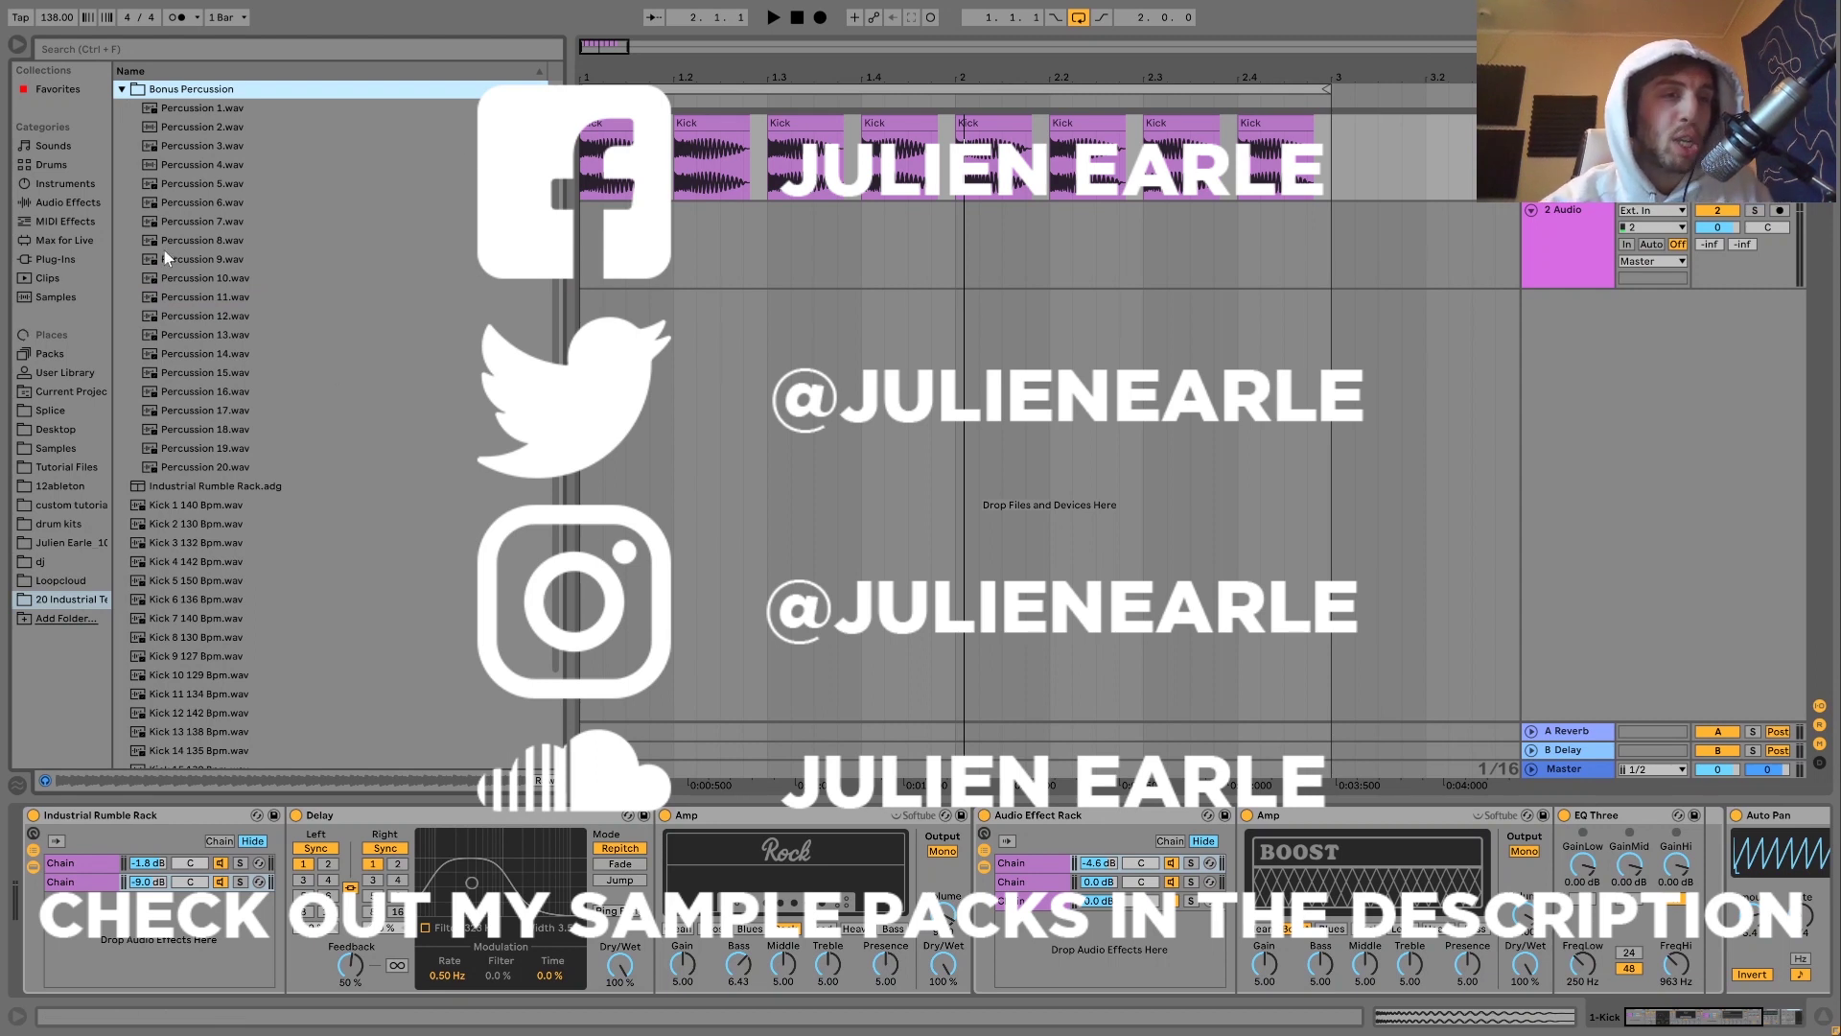
pyautogui.click(167, 259)
pyautogui.press('Down')
pyautogui.press('Down')
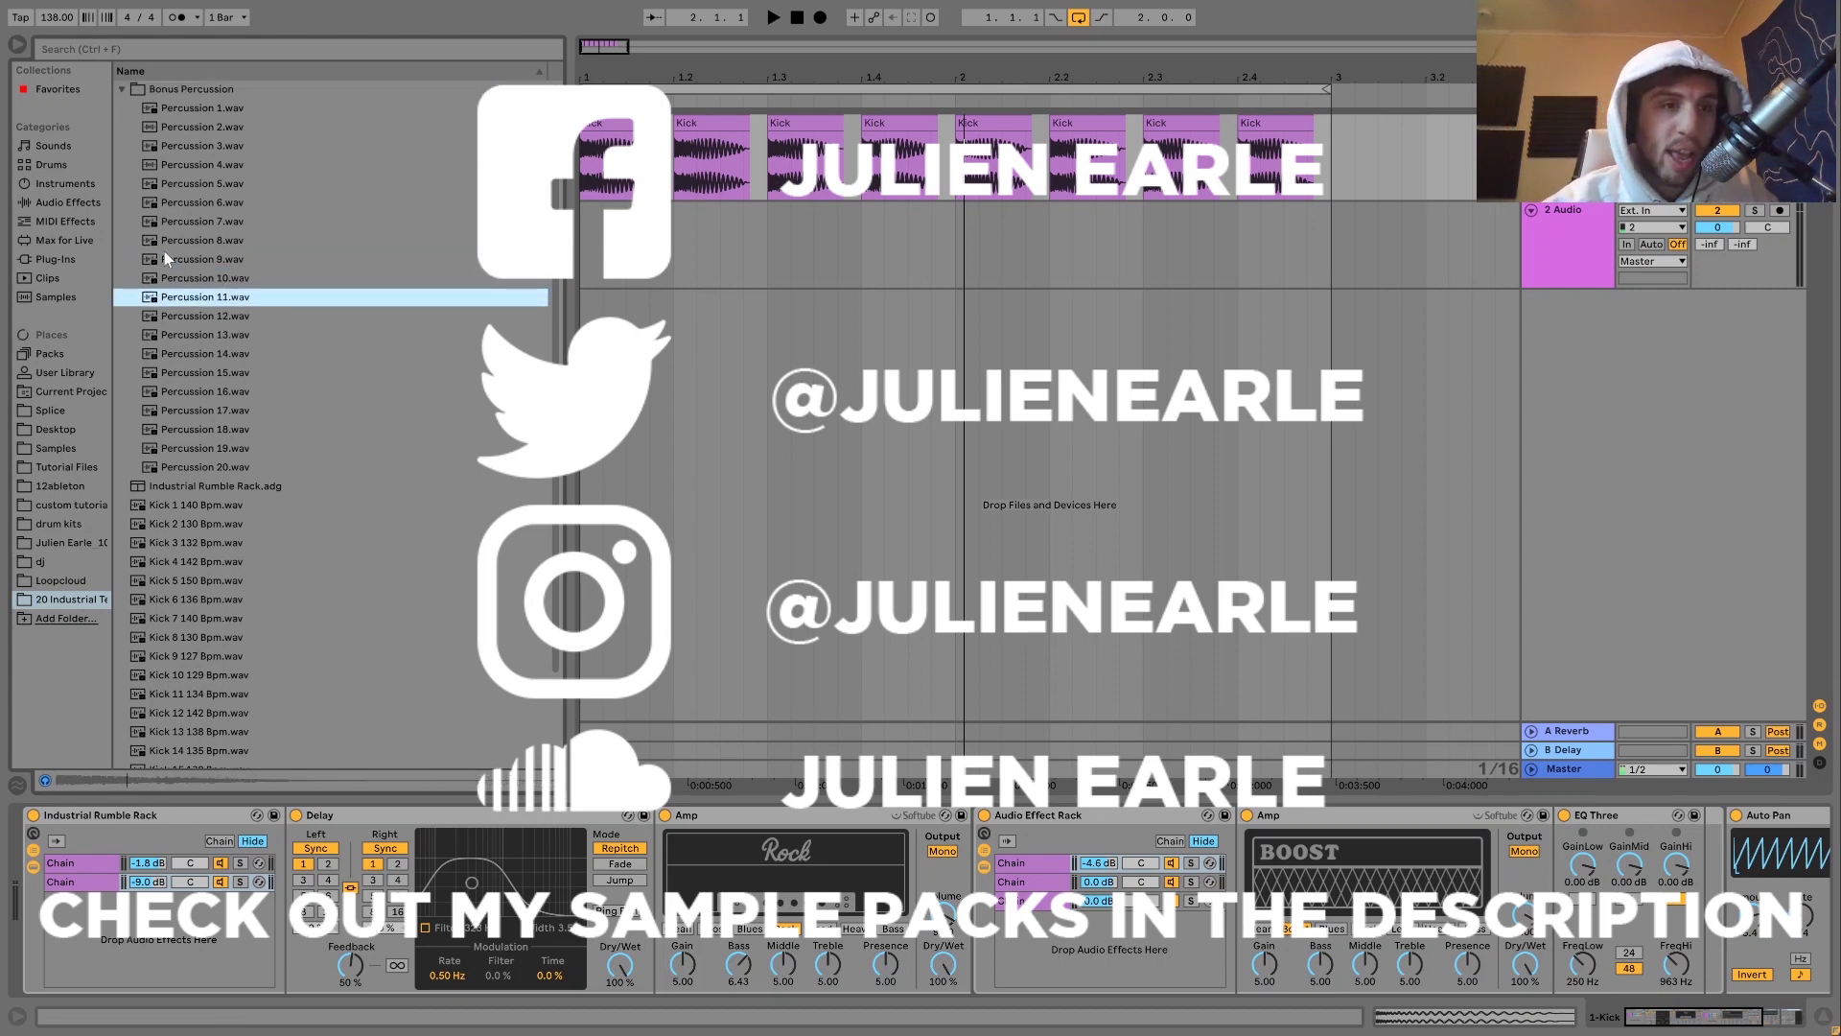
pyautogui.press('Down')
pyautogui.press('Down')
pyautogui.press('Down')
pyautogui.press('Down')
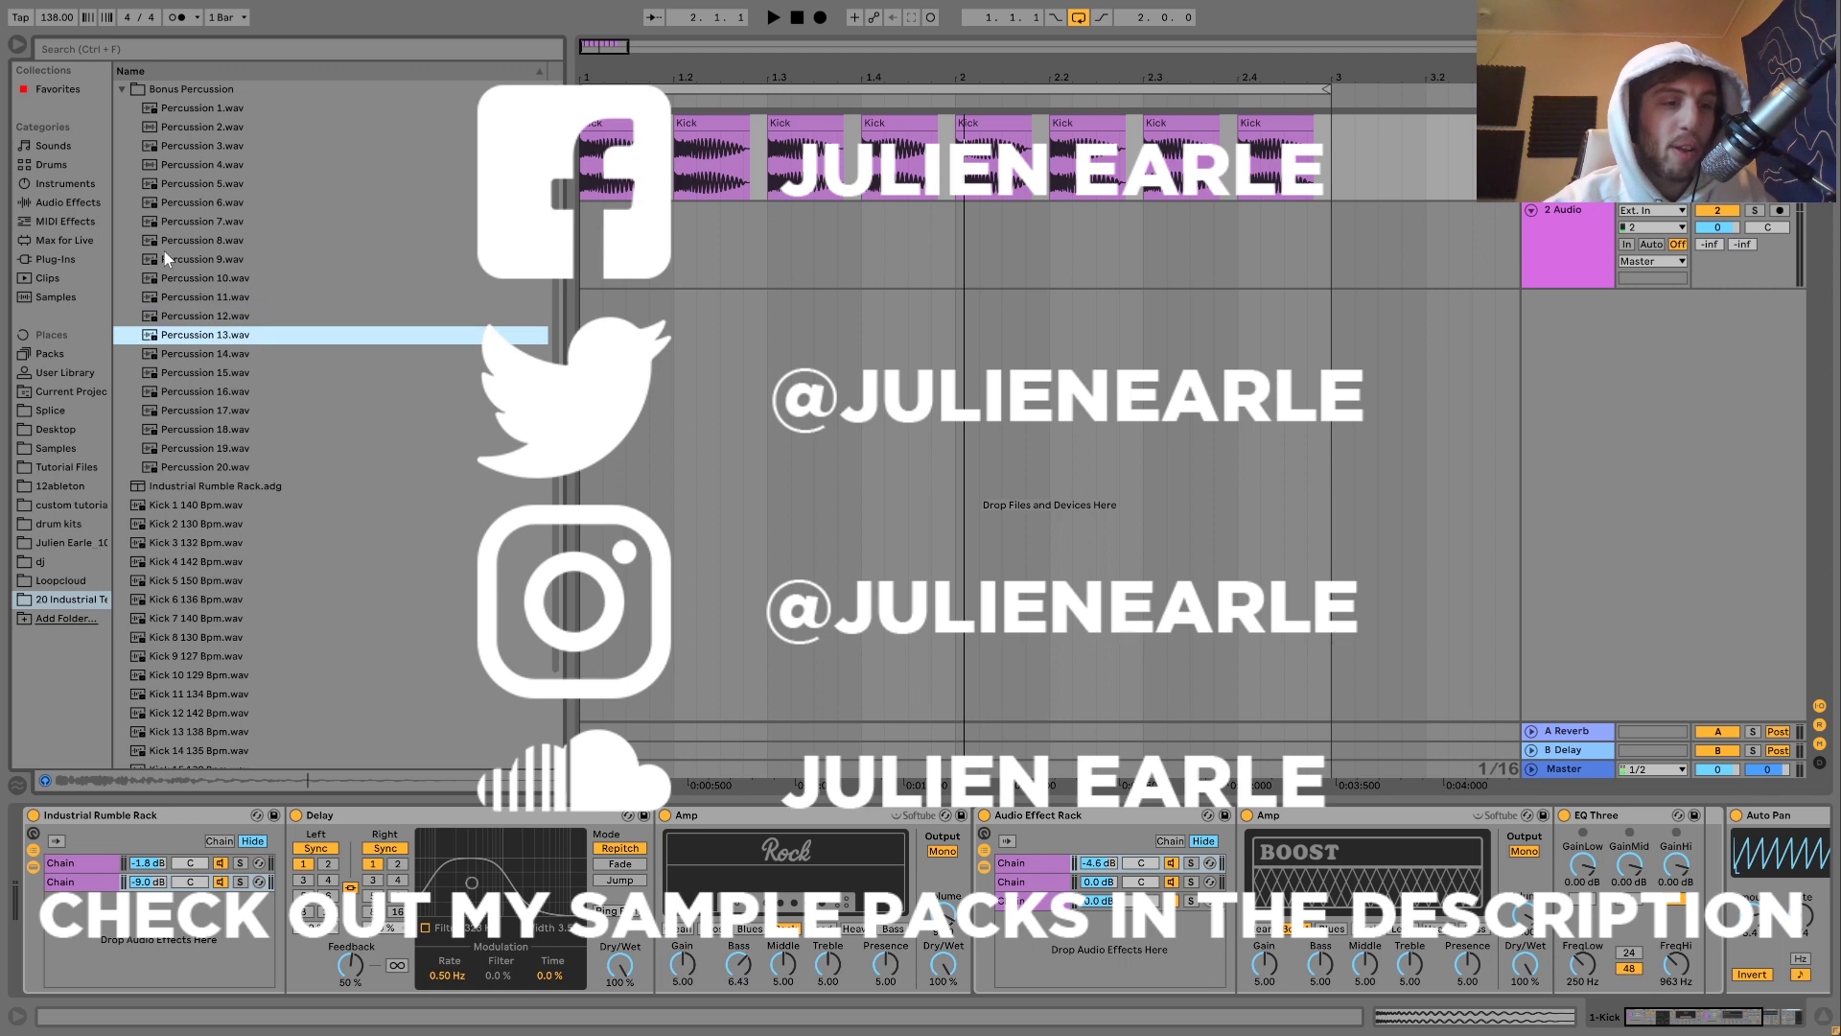